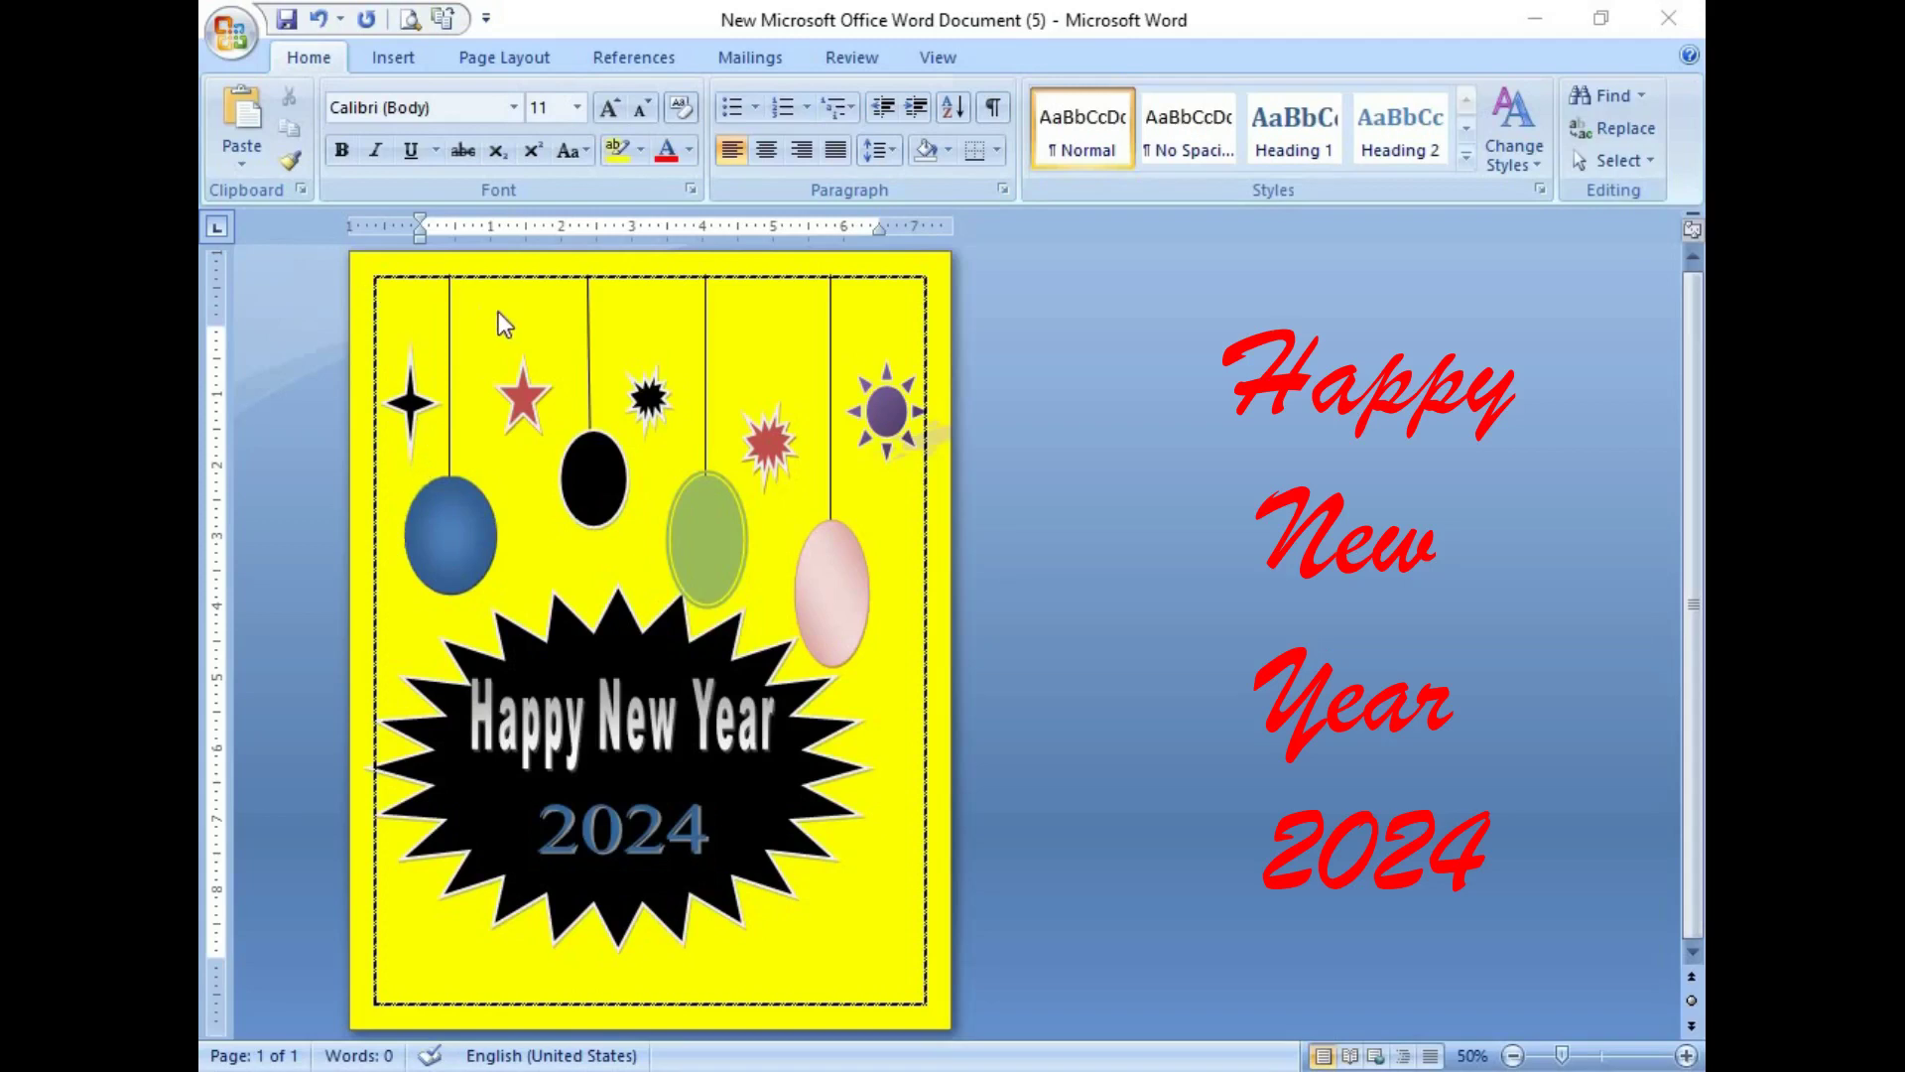
# Step: Select the ornament group and starburst in the sample card, then switch to the blank 'new year' document
pyautogui.click(552, 519)
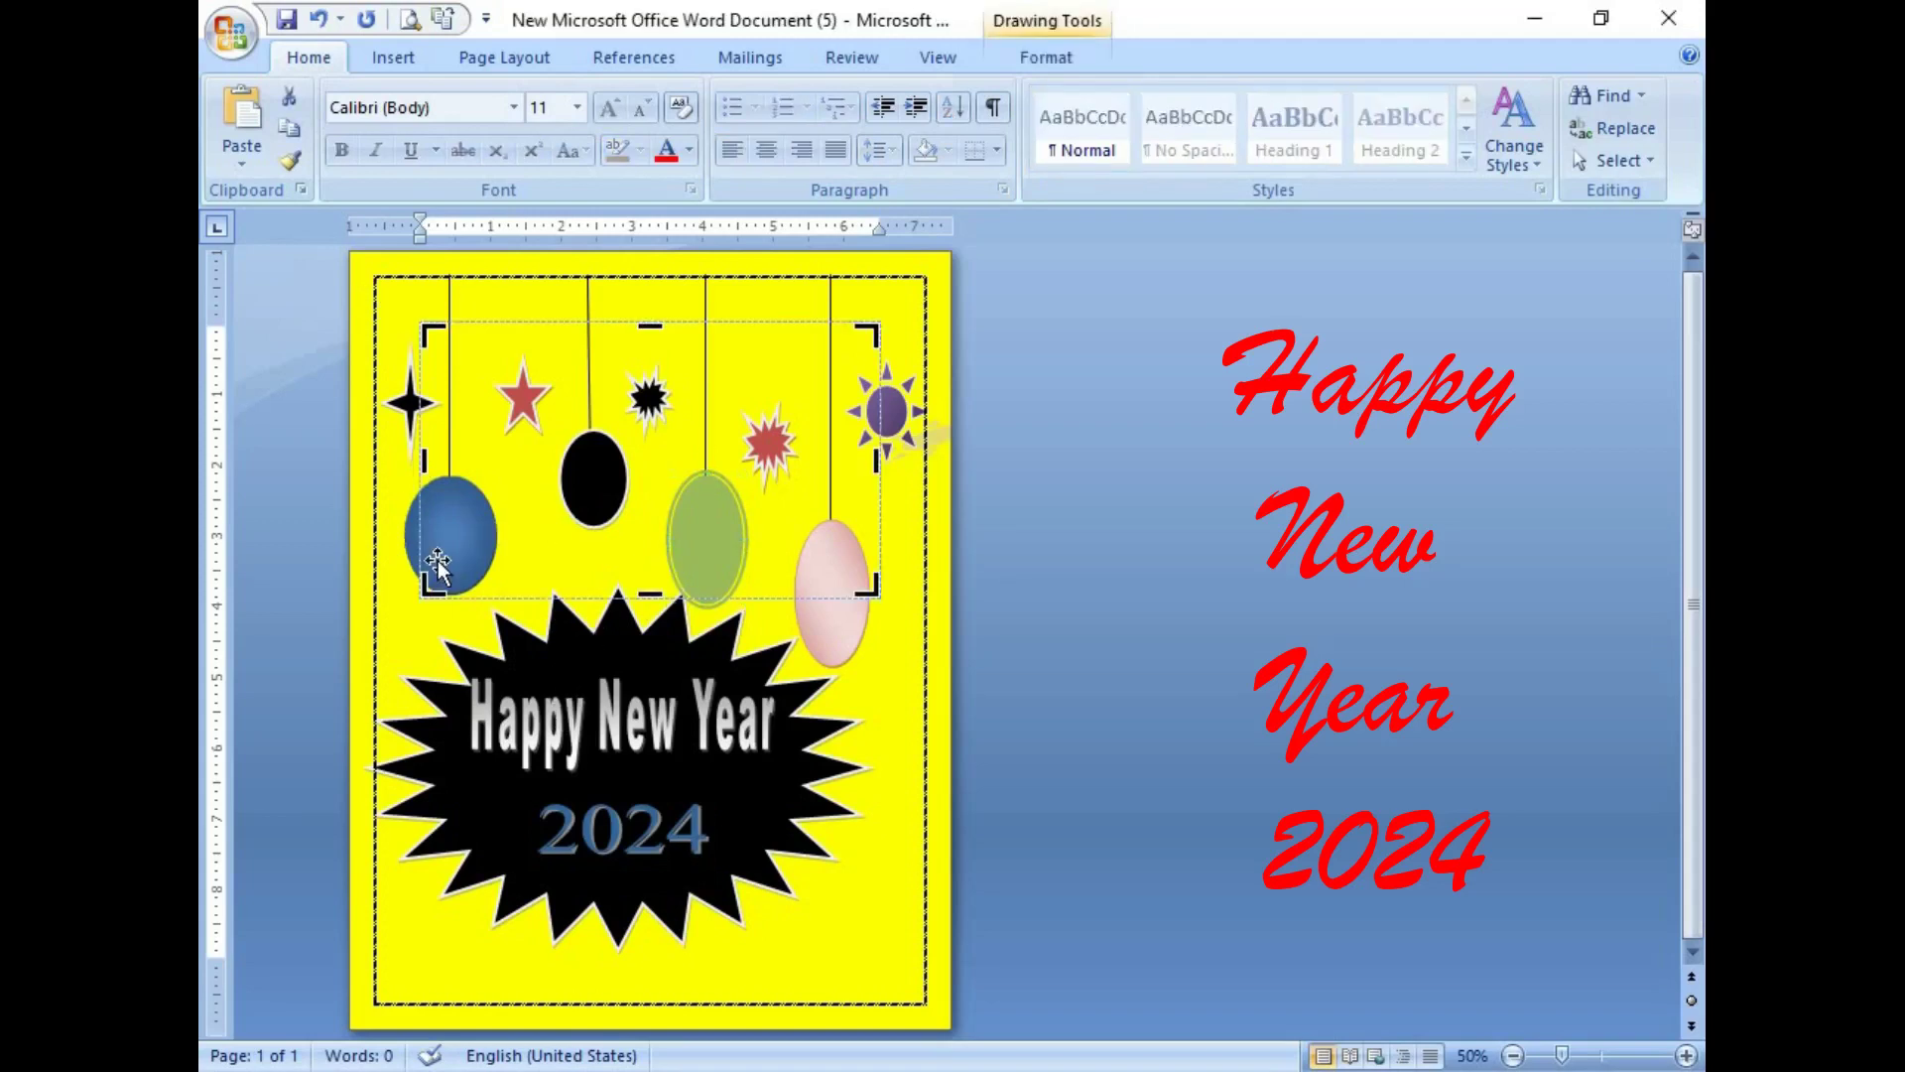
pyautogui.click(620, 819)
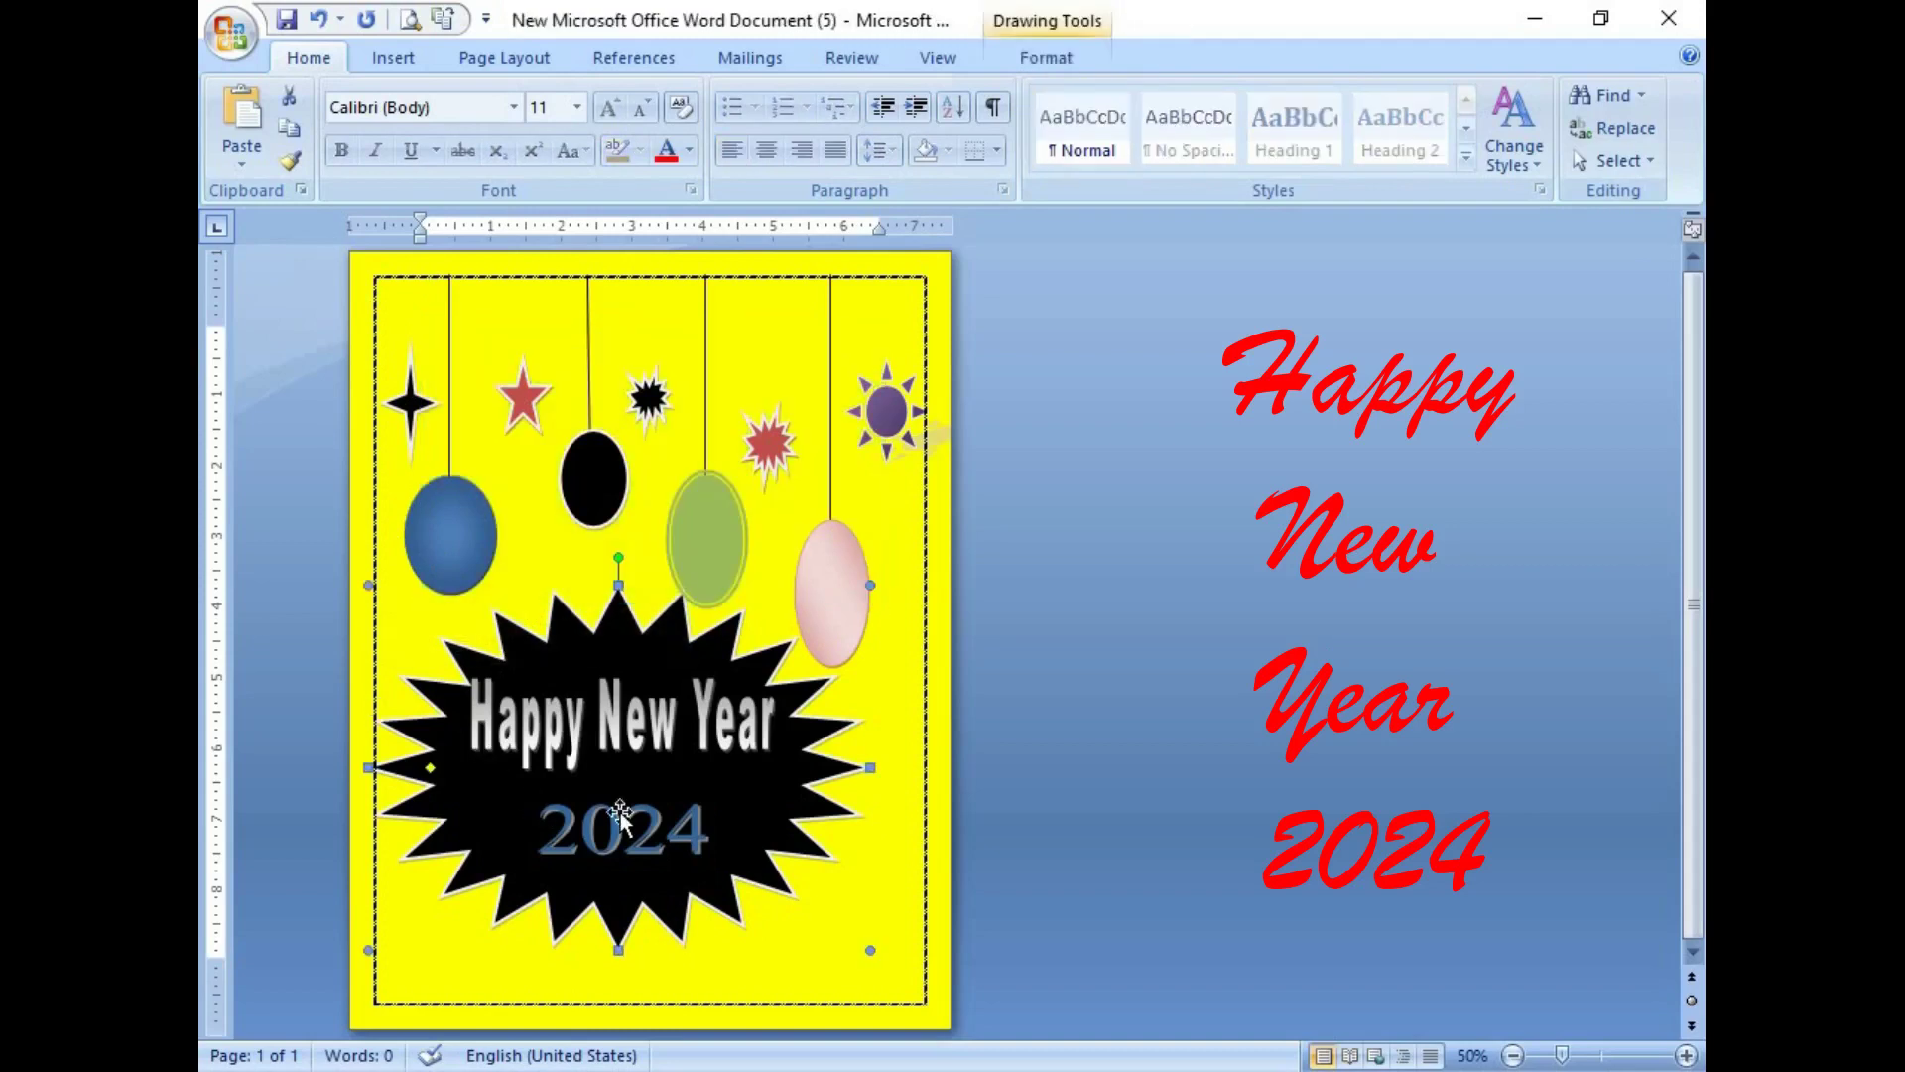
pyautogui.click(672, 1007)
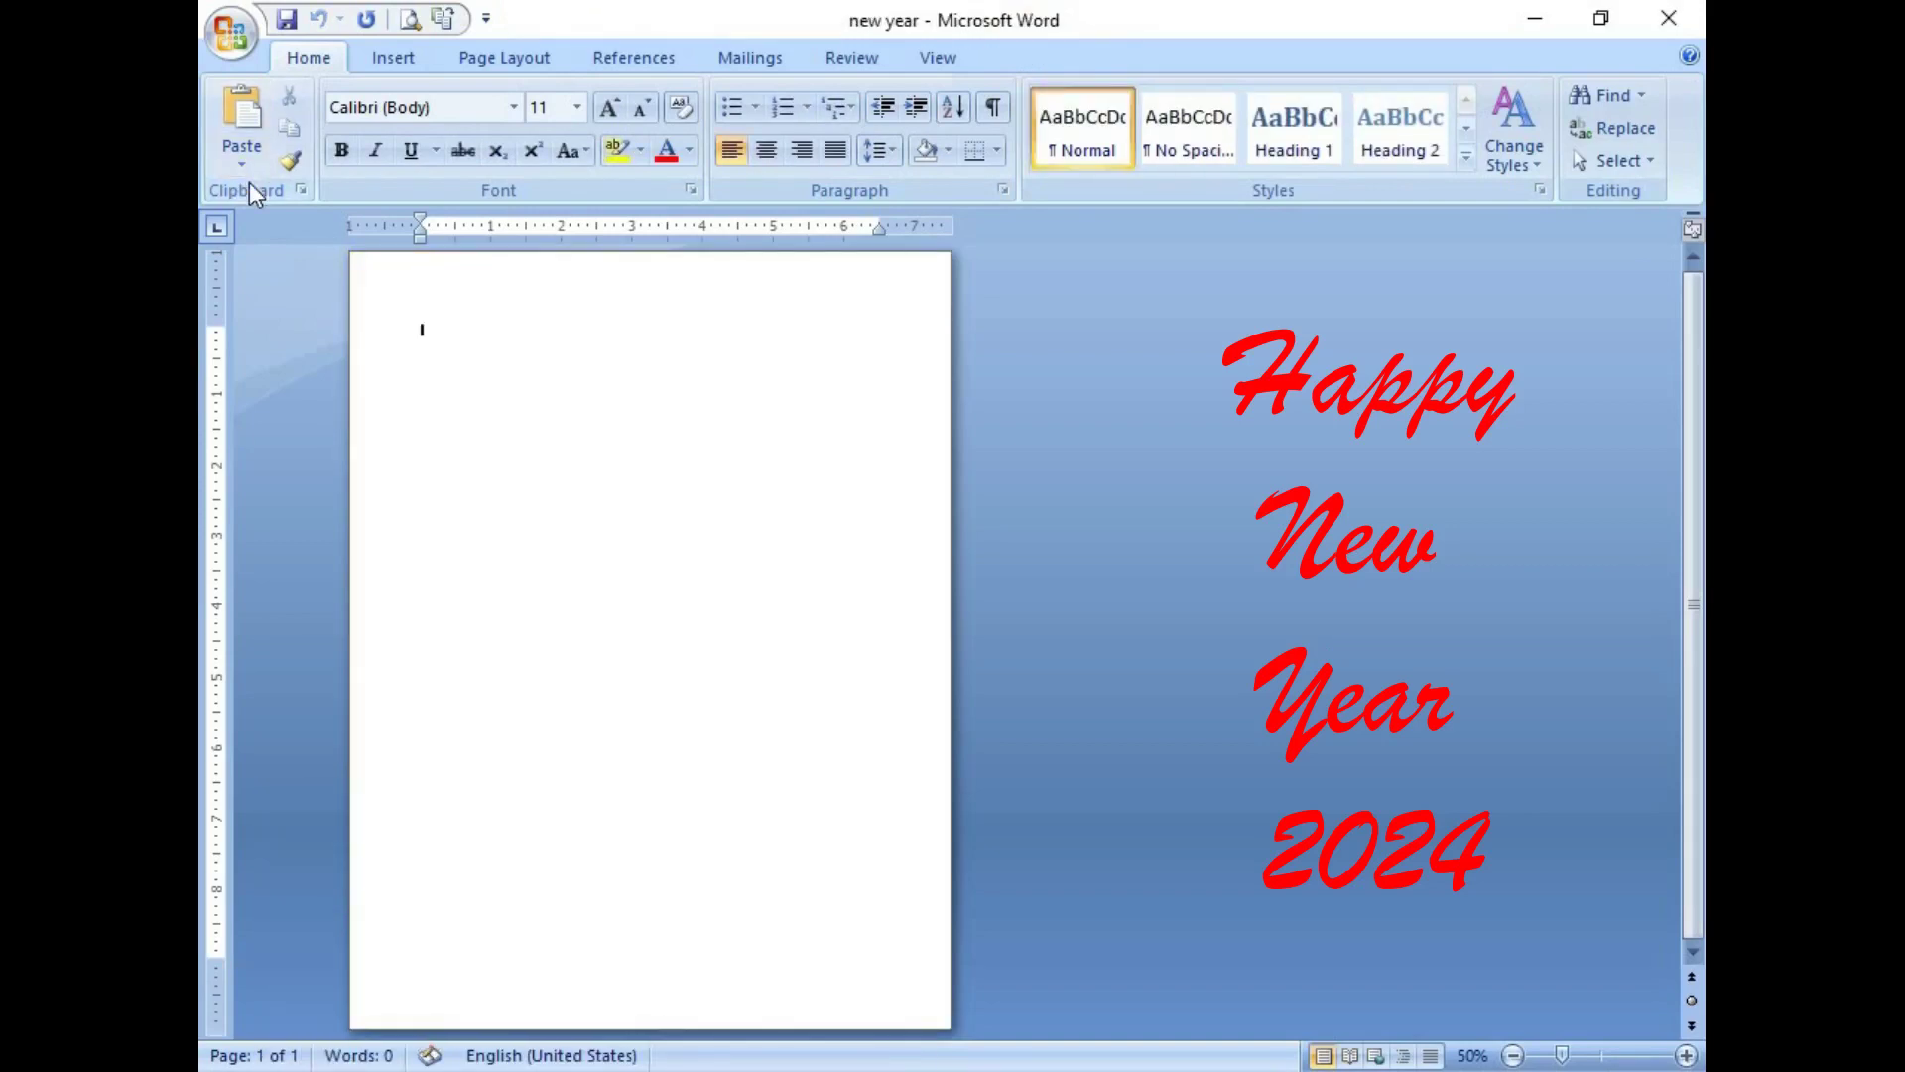
# Step: Set the paper size to A4 in Page Setup
pyautogui.click(468, 65)
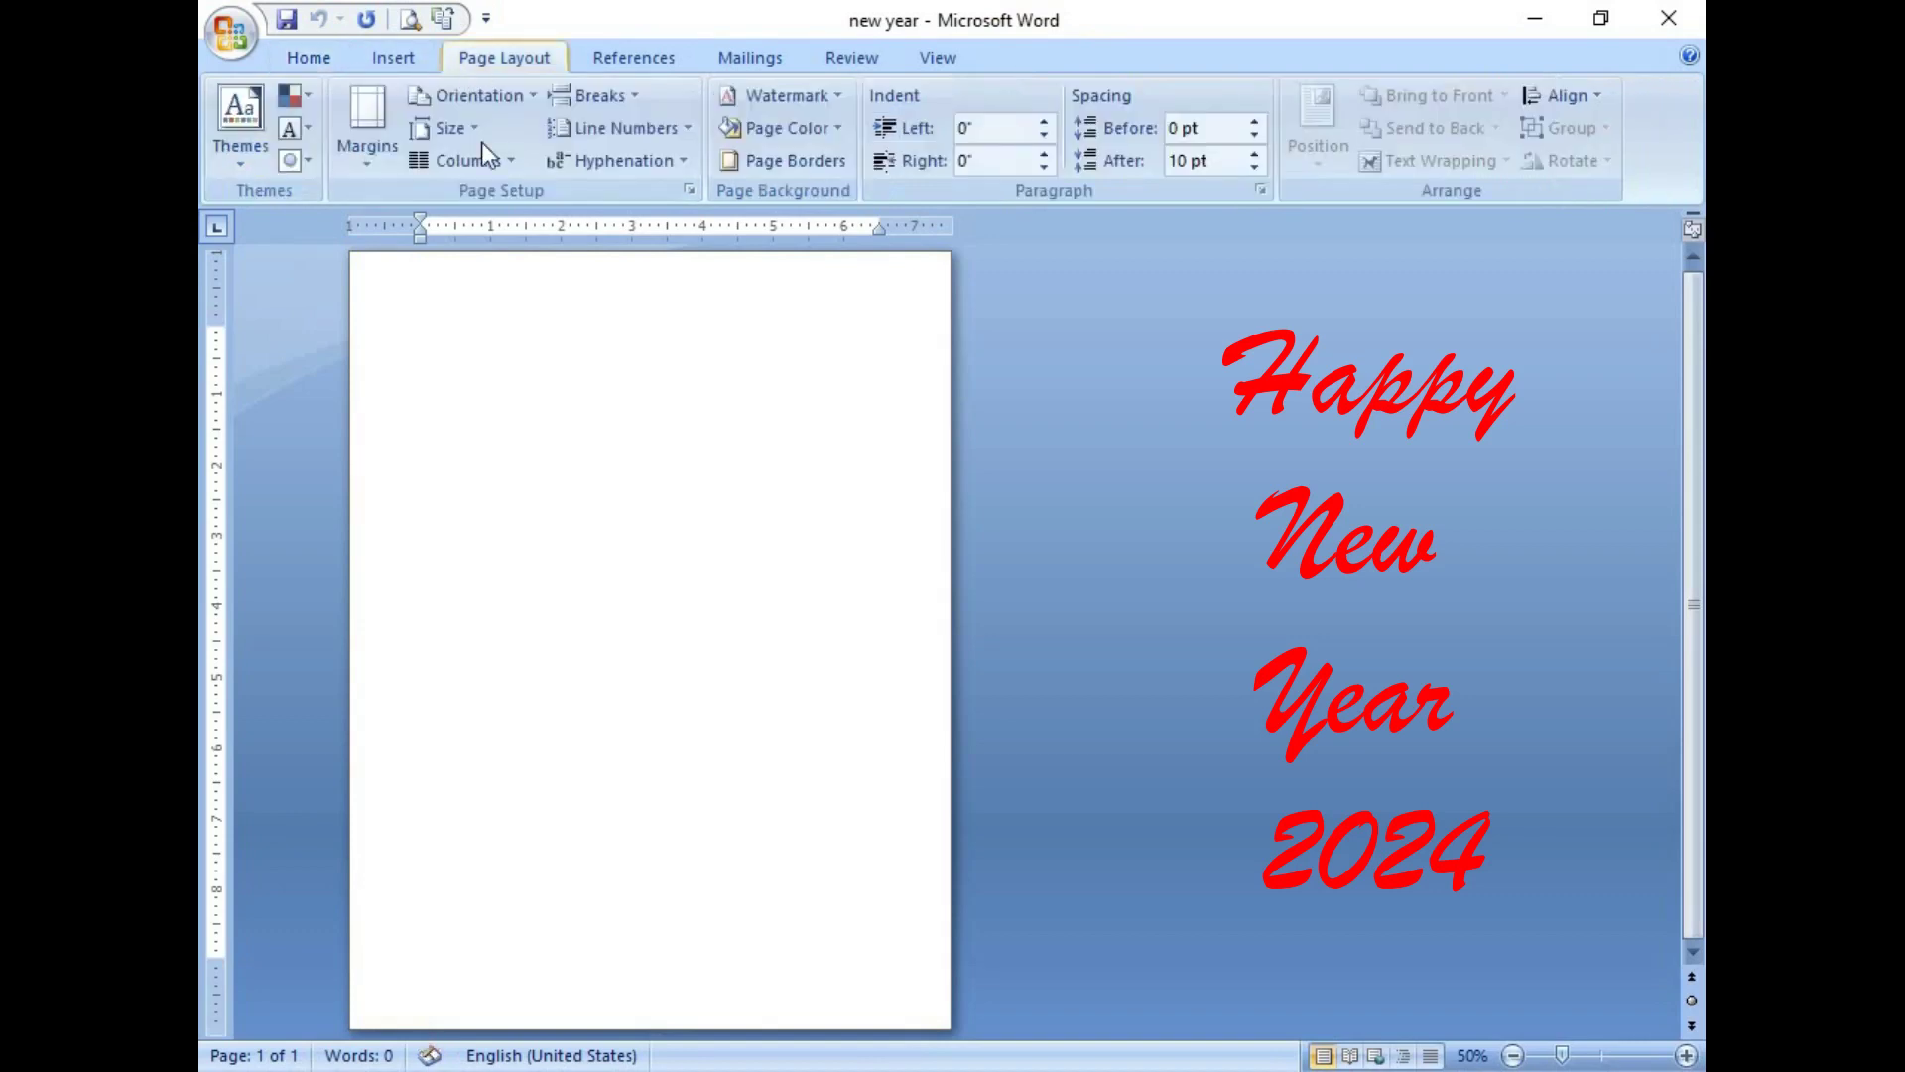
pyautogui.click(695, 190)
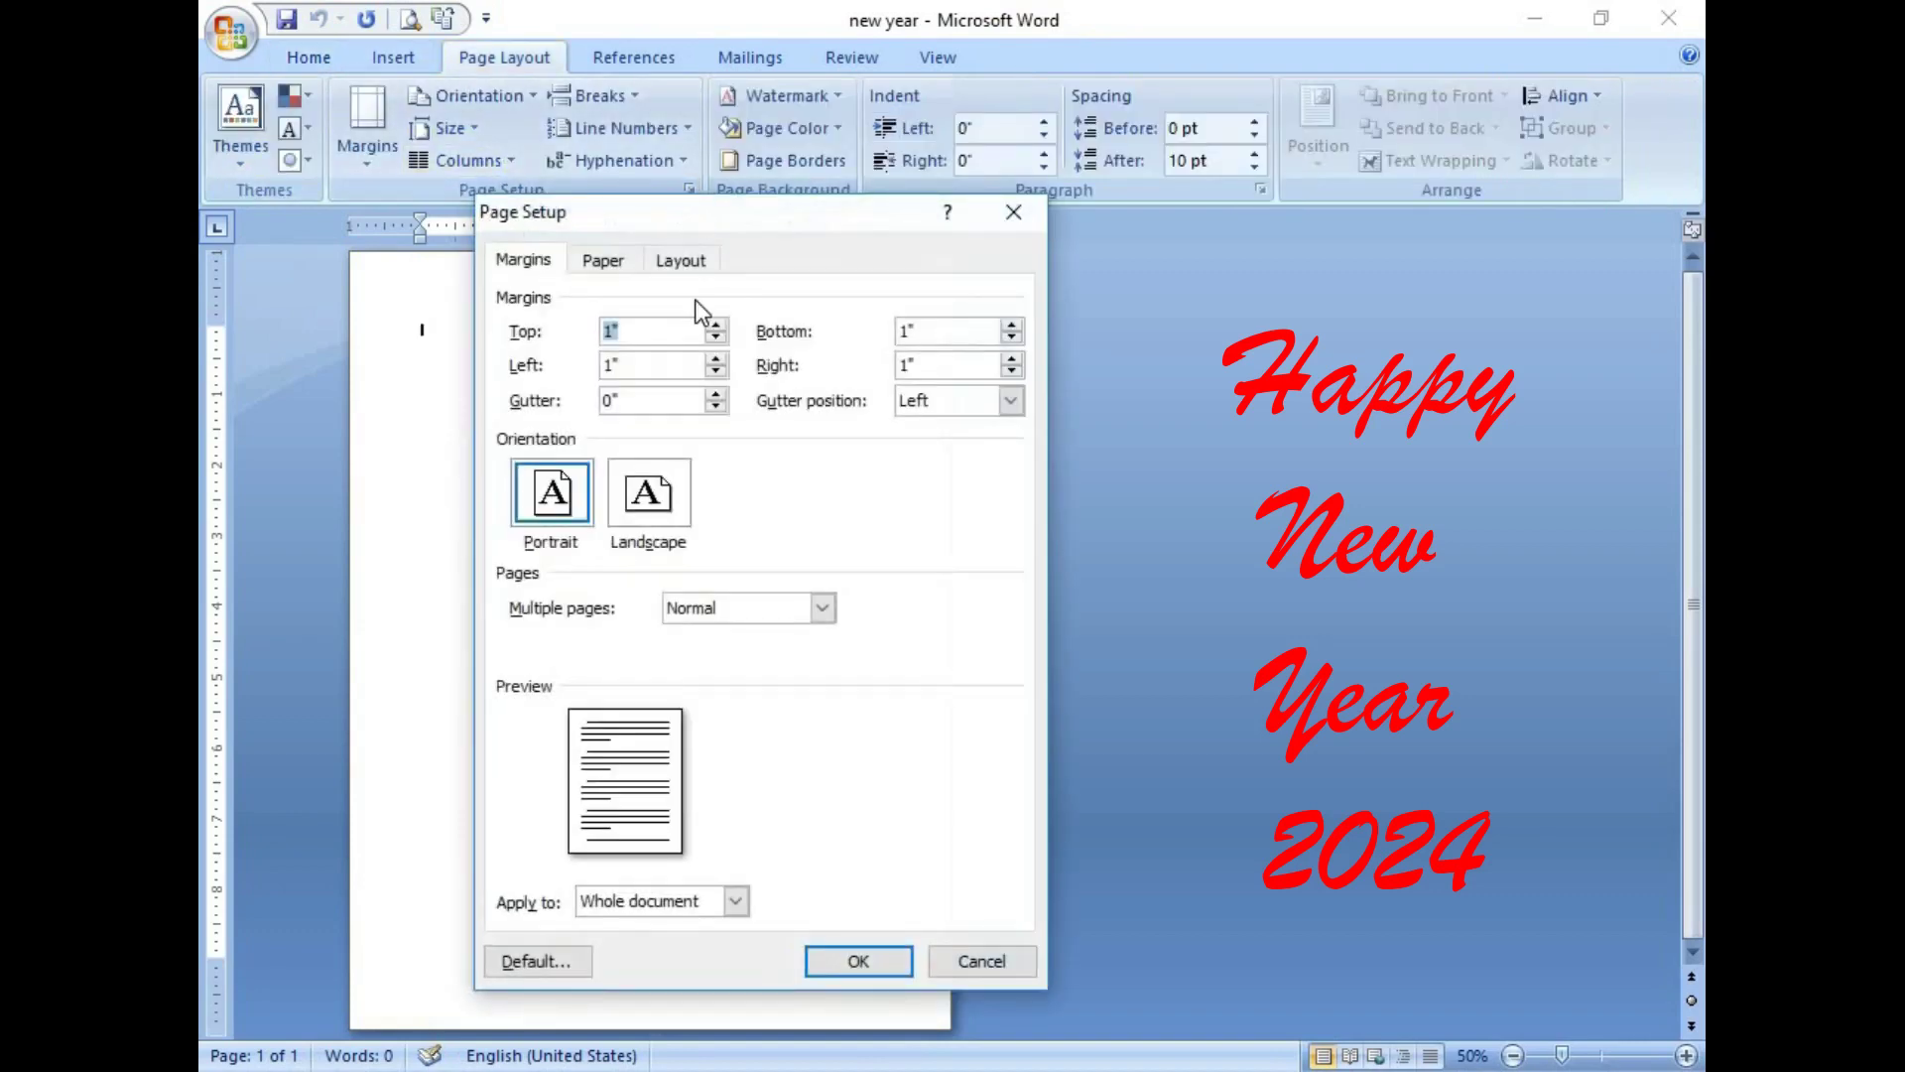
pyautogui.click(619, 266)
pyautogui.click(692, 333)
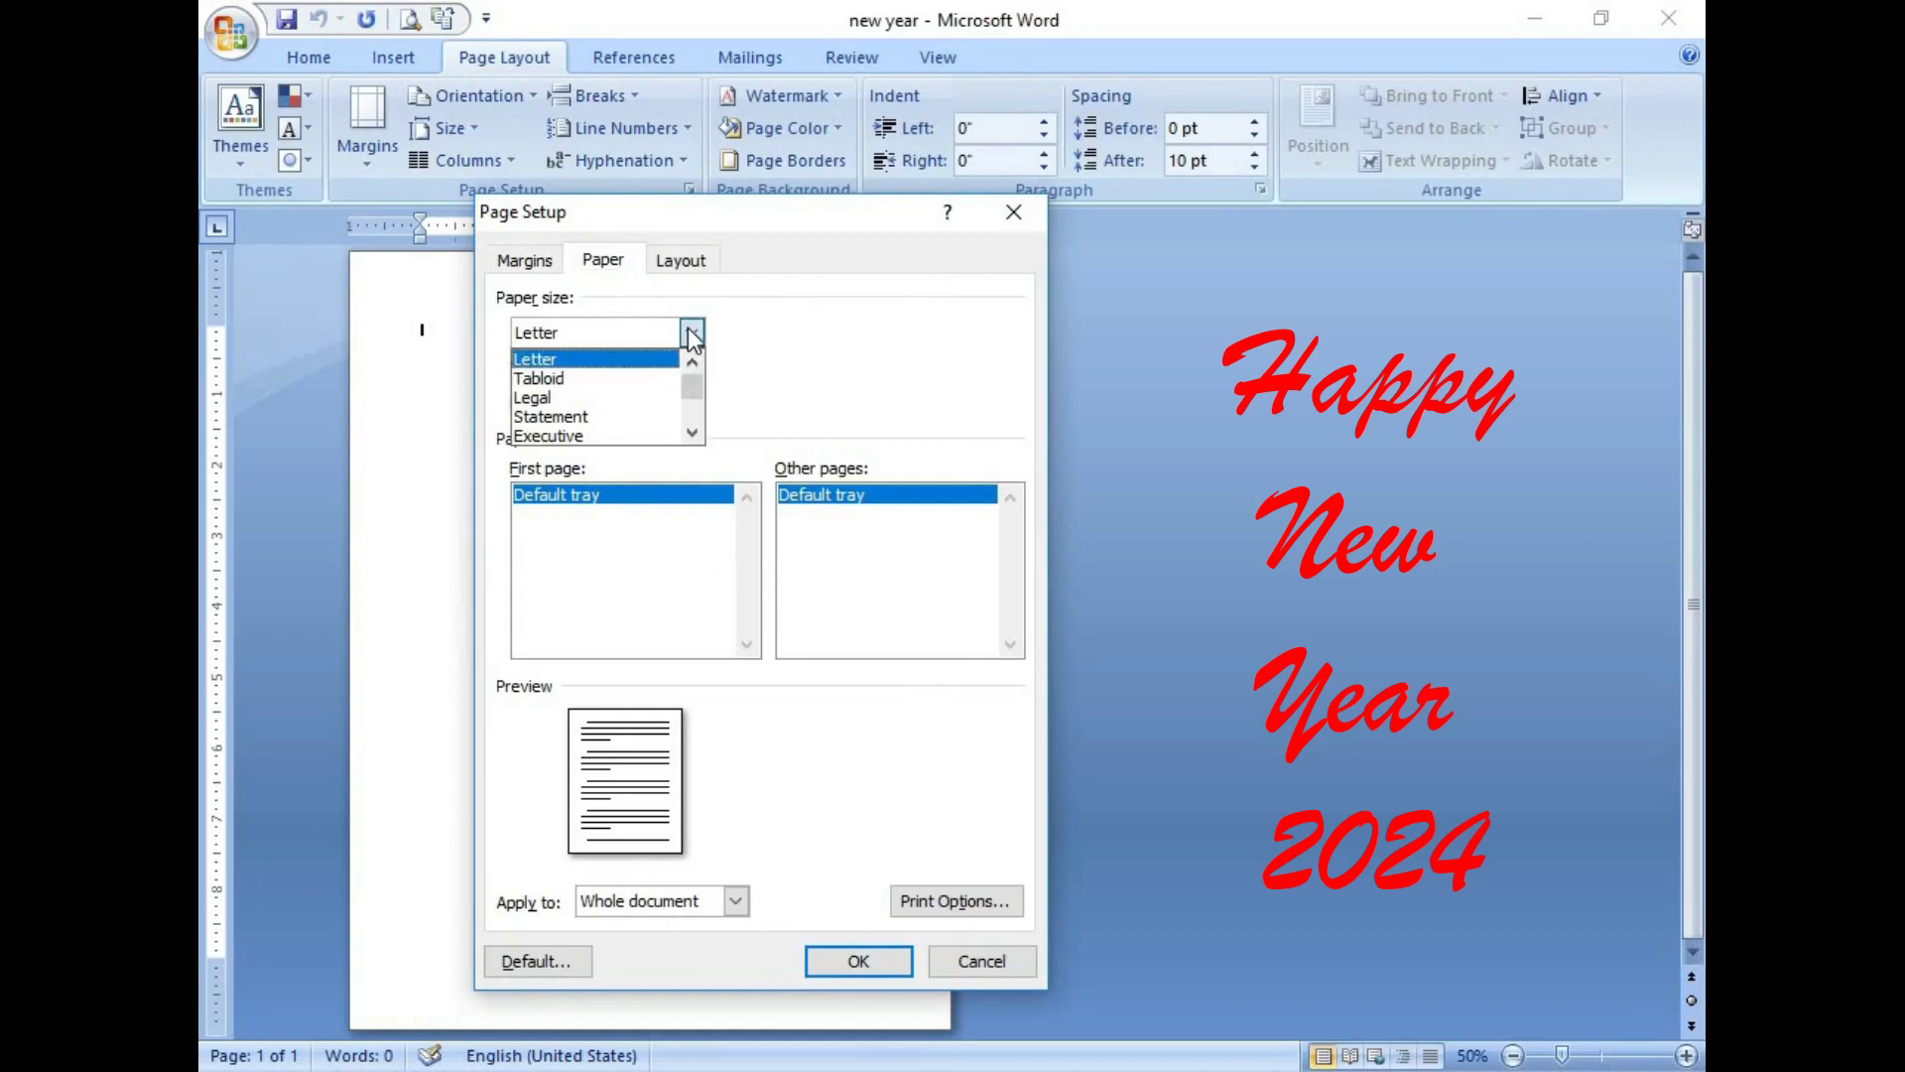
pyautogui.moveTo(692, 392); pyautogui.dragTo(688, 406)
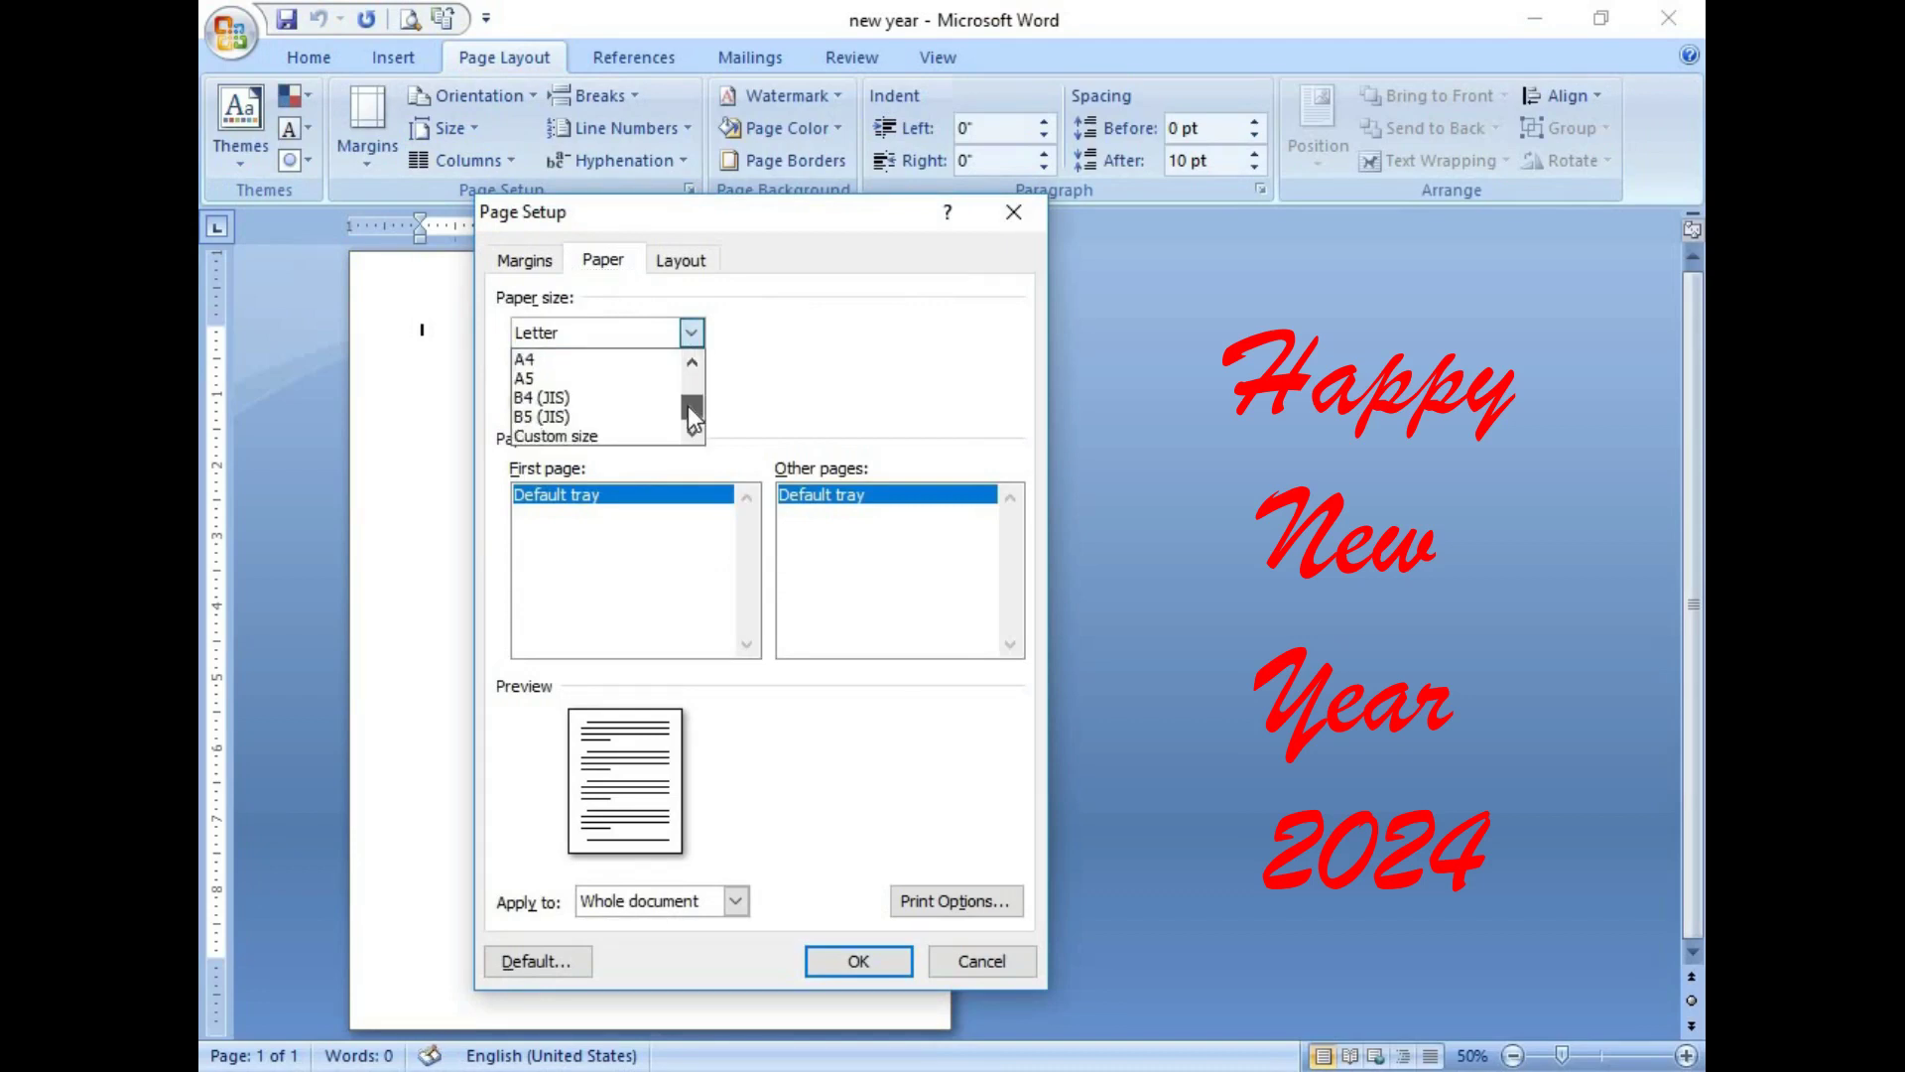
pyautogui.click(580, 367)
pyautogui.click(844, 965)
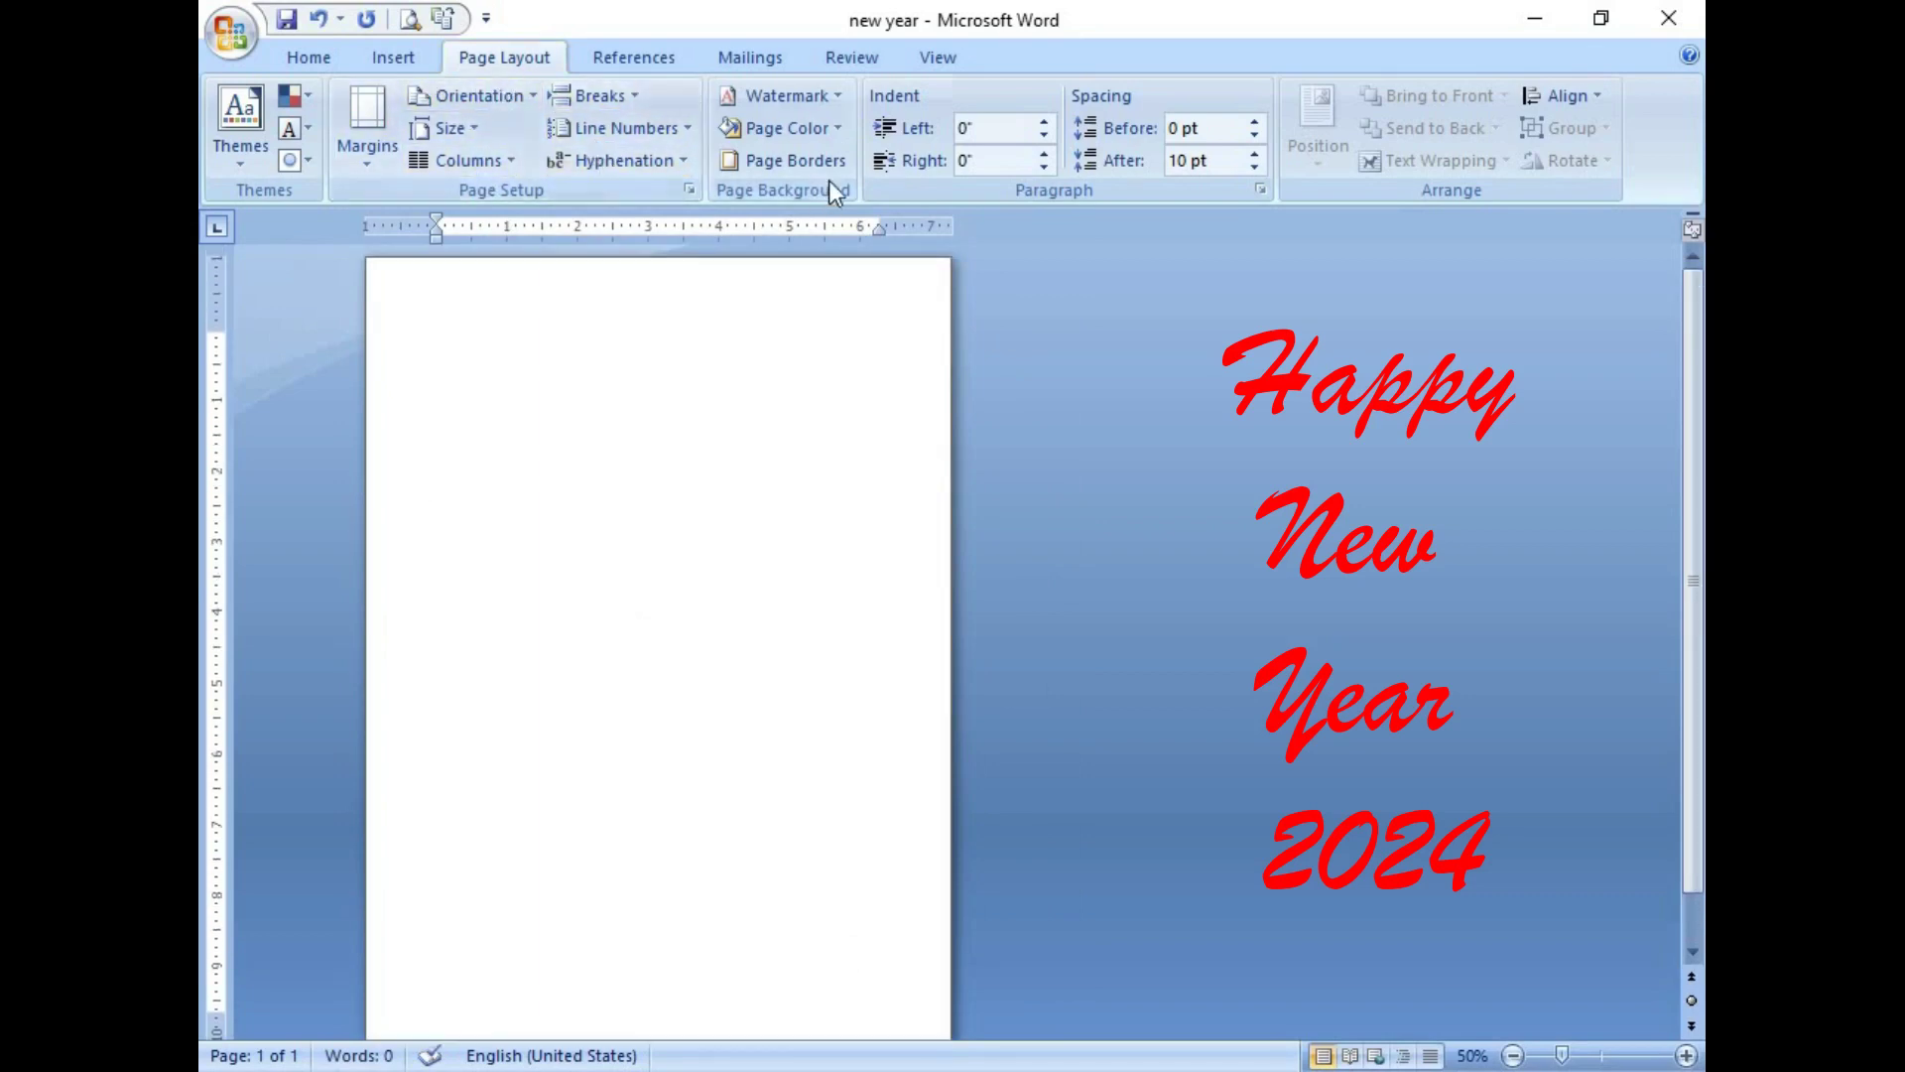
# Step: Make the page color yellow
pyautogui.click(825, 129)
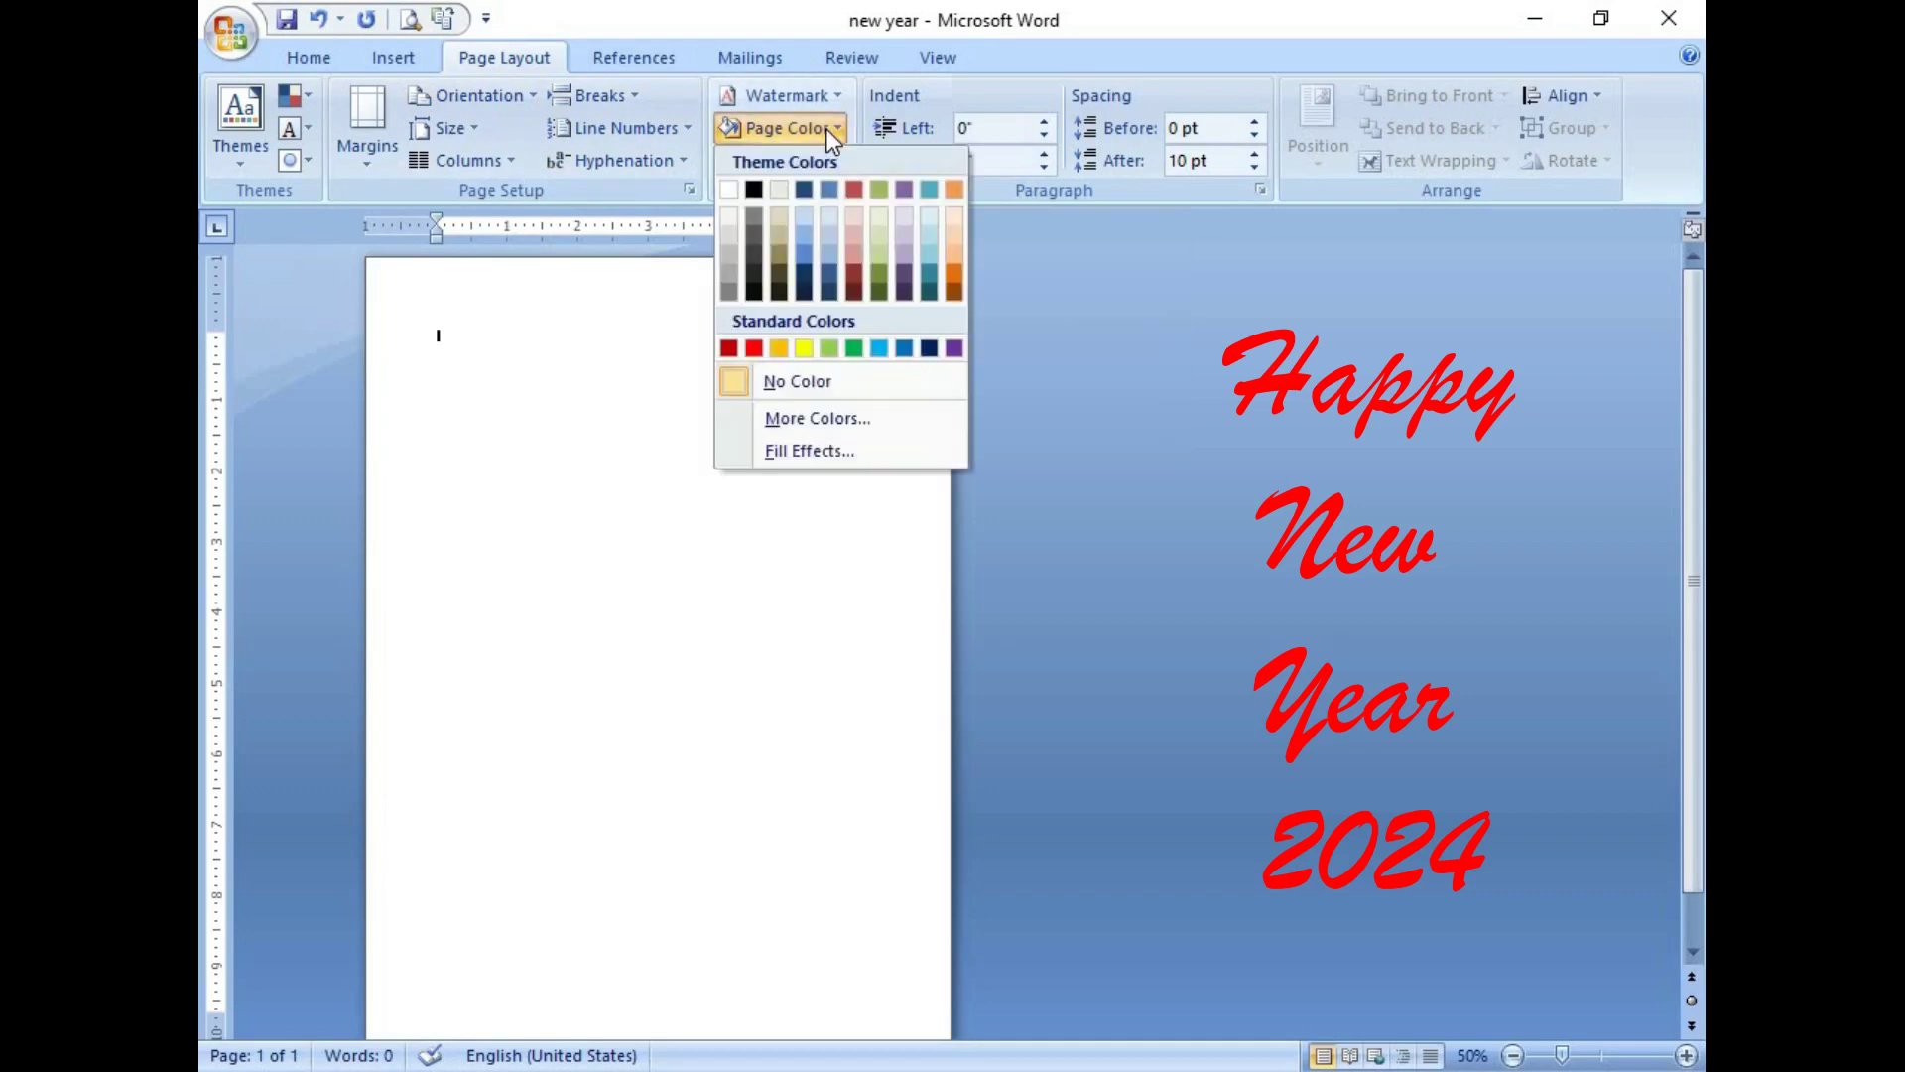
pyautogui.click(806, 347)
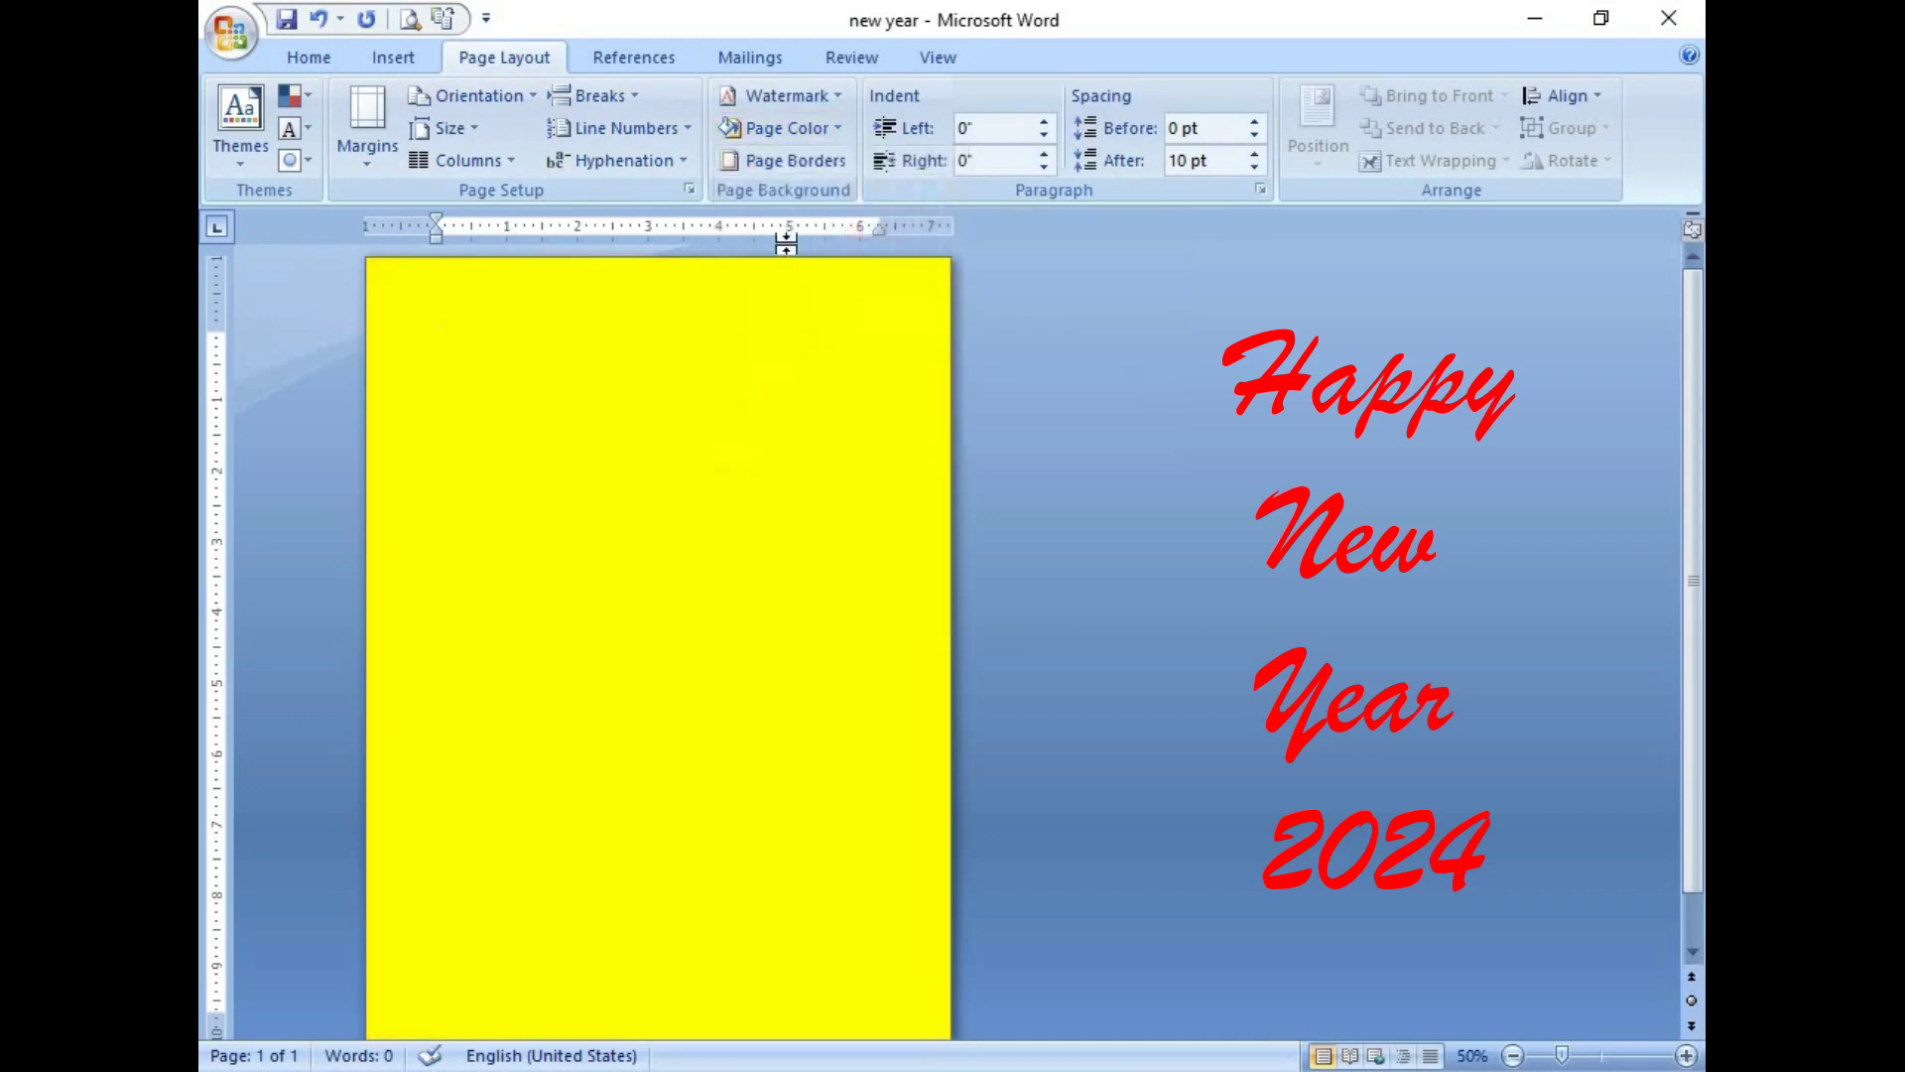
pyautogui.click(822, 167)
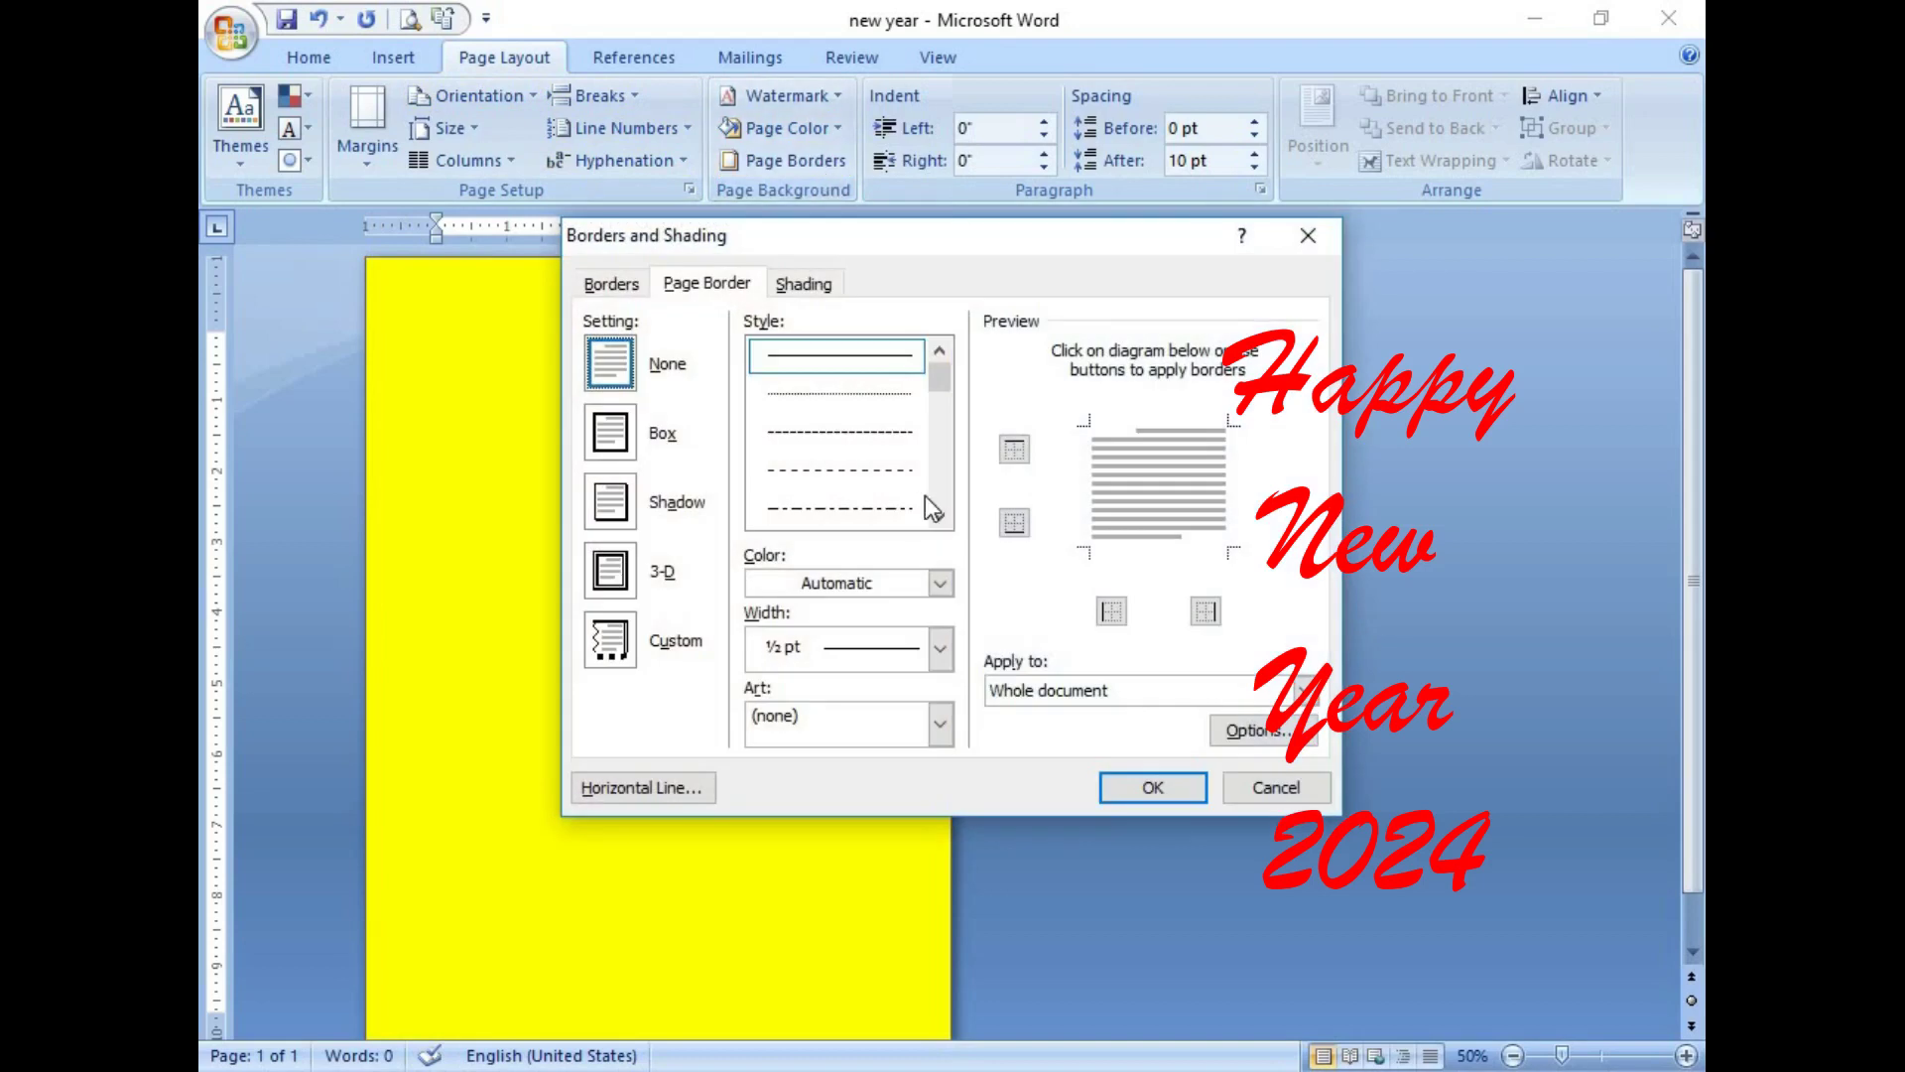
# Step: Apply a thick dashed 3 pt Box page border around the page
pyautogui.moveTo(935, 383)
pyautogui.mouseDown()
pyautogui.moveTo(937, 505)
pyautogui.moveTo(949, 478)
pyautogui.mouseUp()
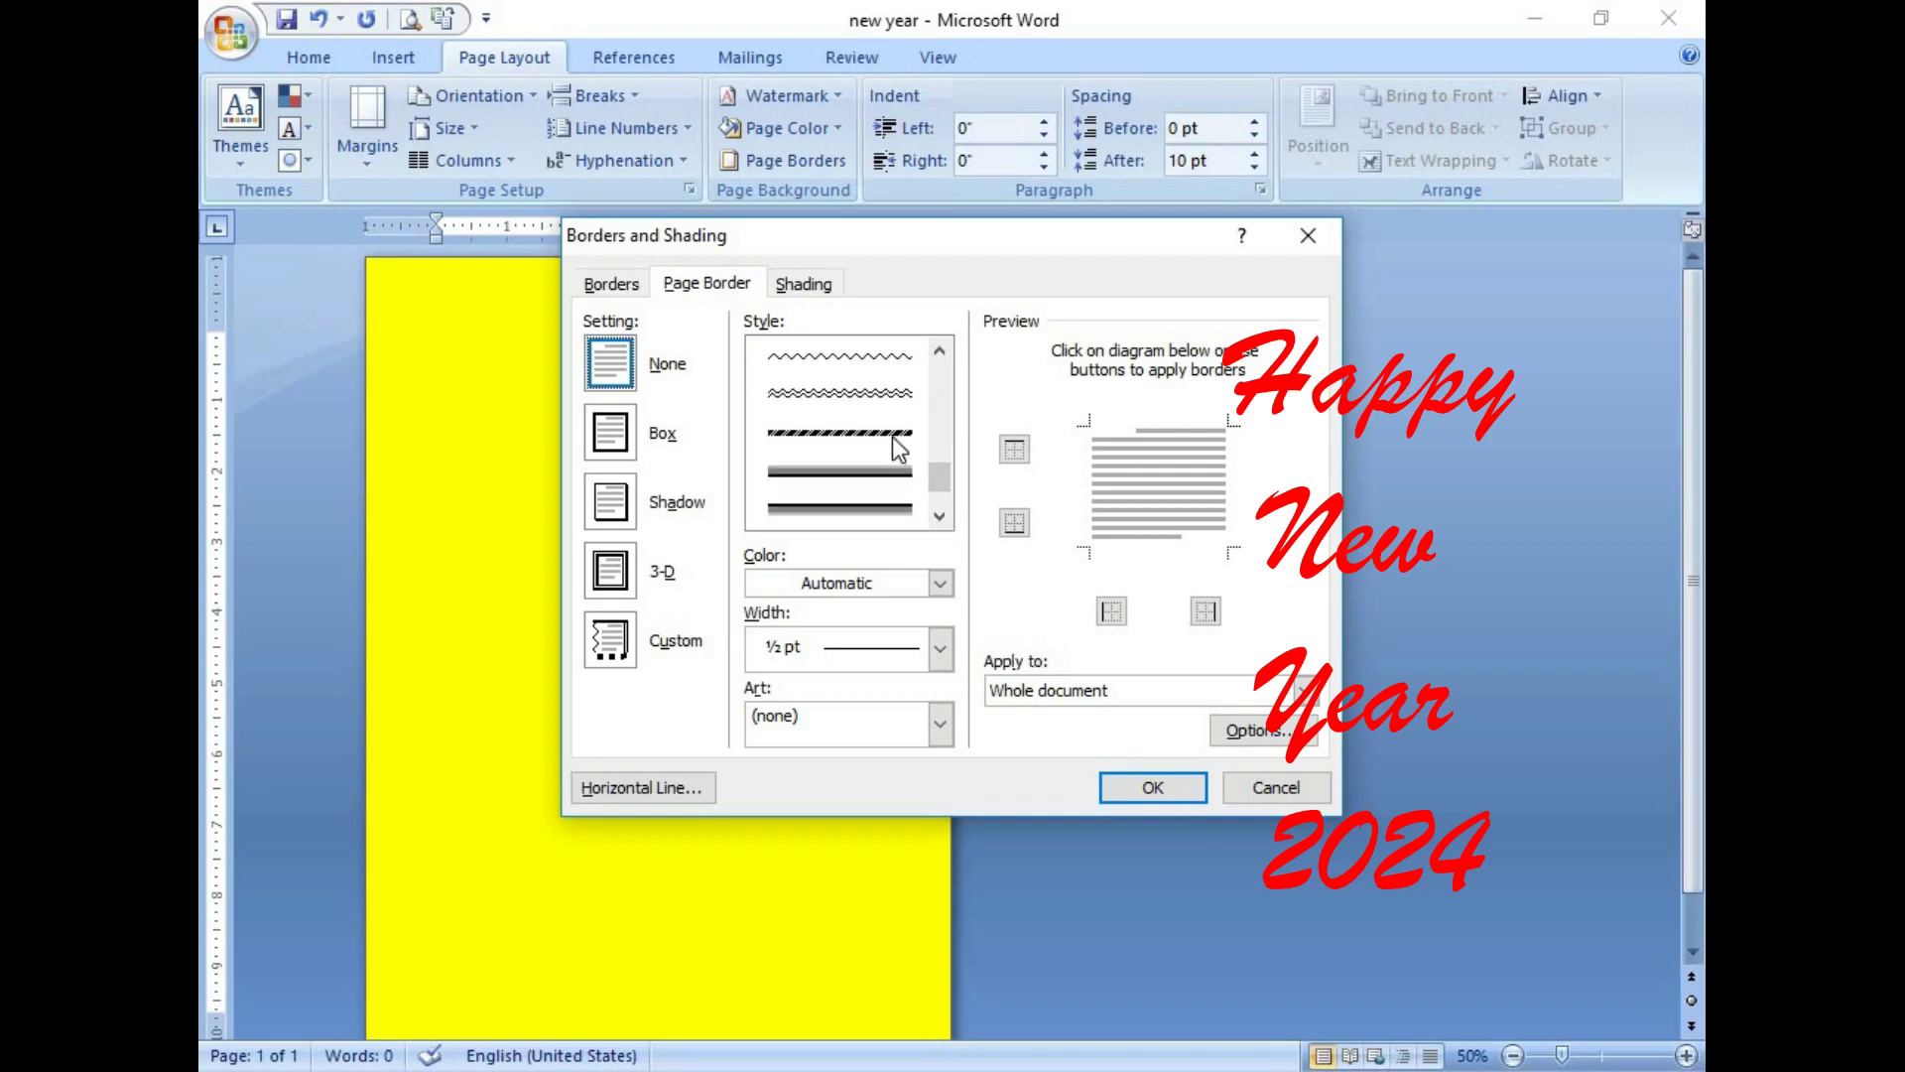
pyautogui.click(940, 357)
pyautogui.click(941, 357)
pyautogui.click(941, 357)
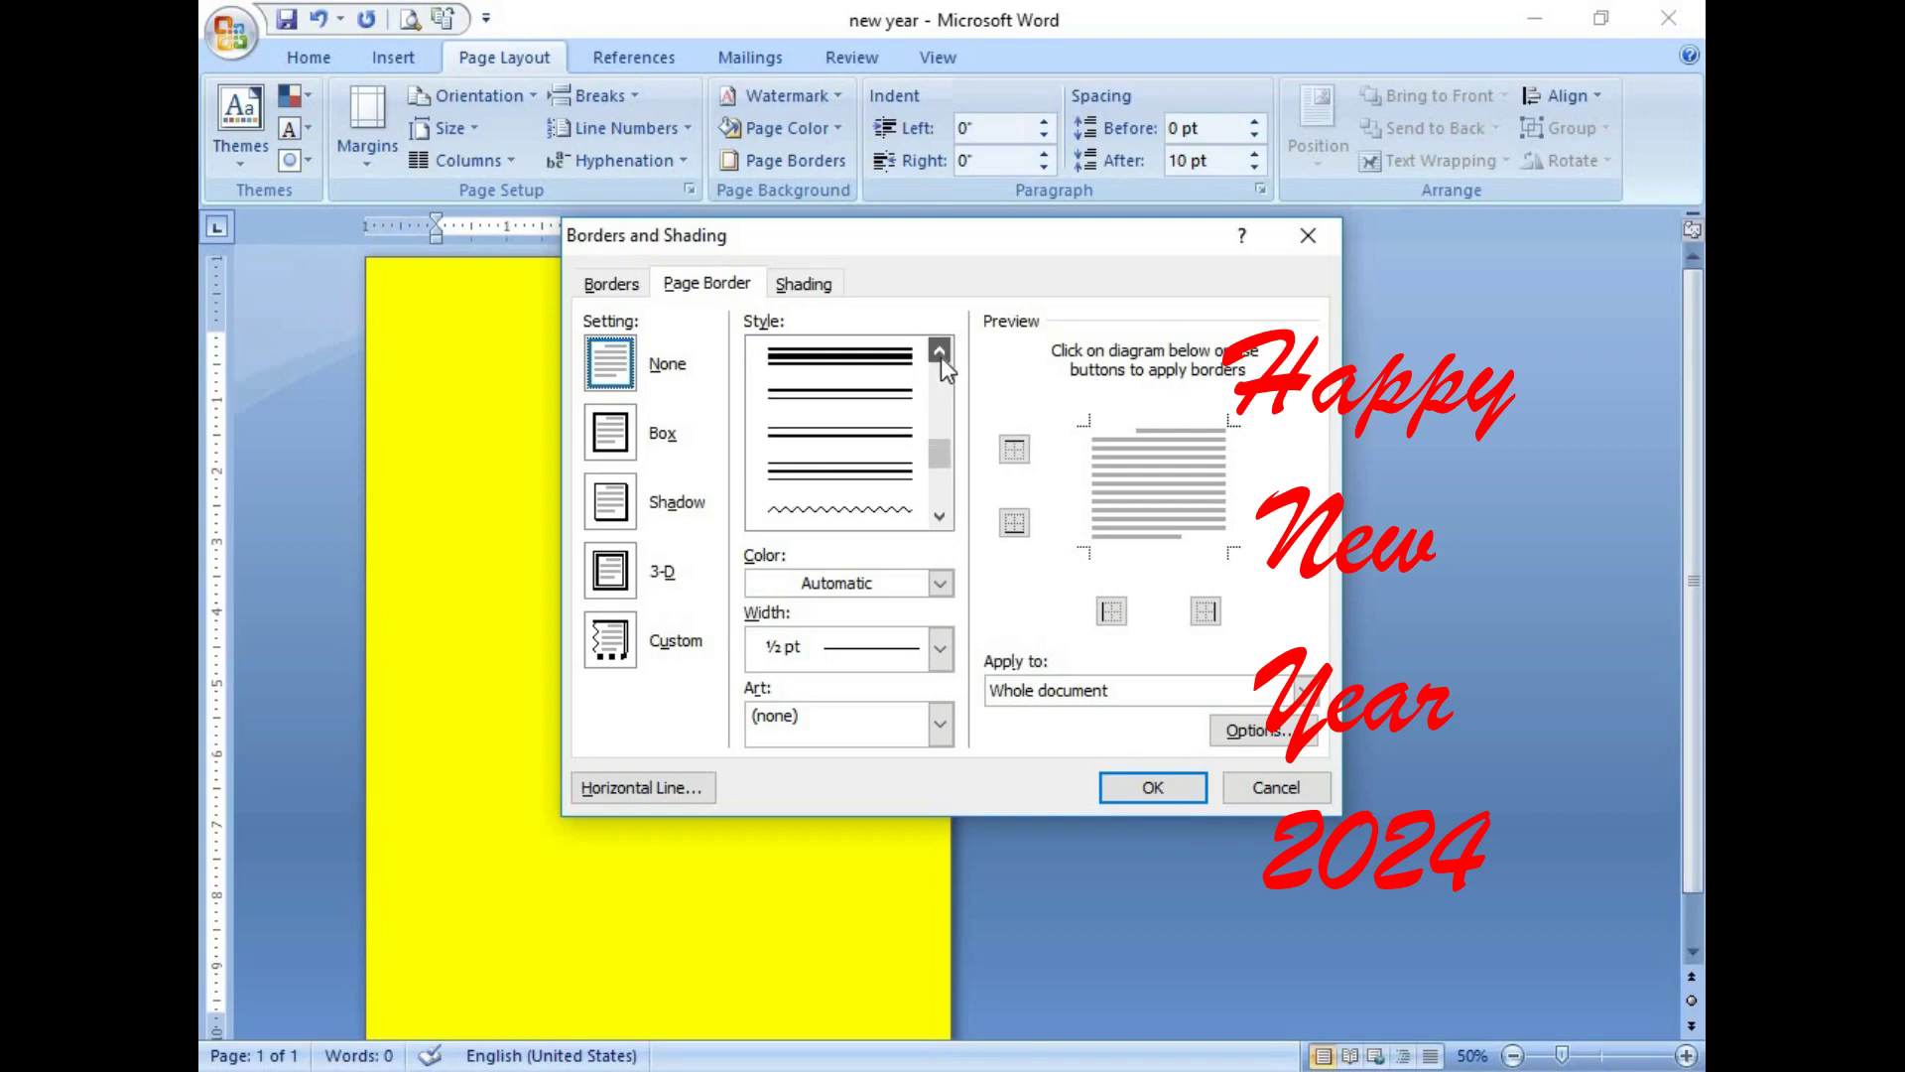
pyautogui.click(941, 357)
pyautogui.click(941, 358)
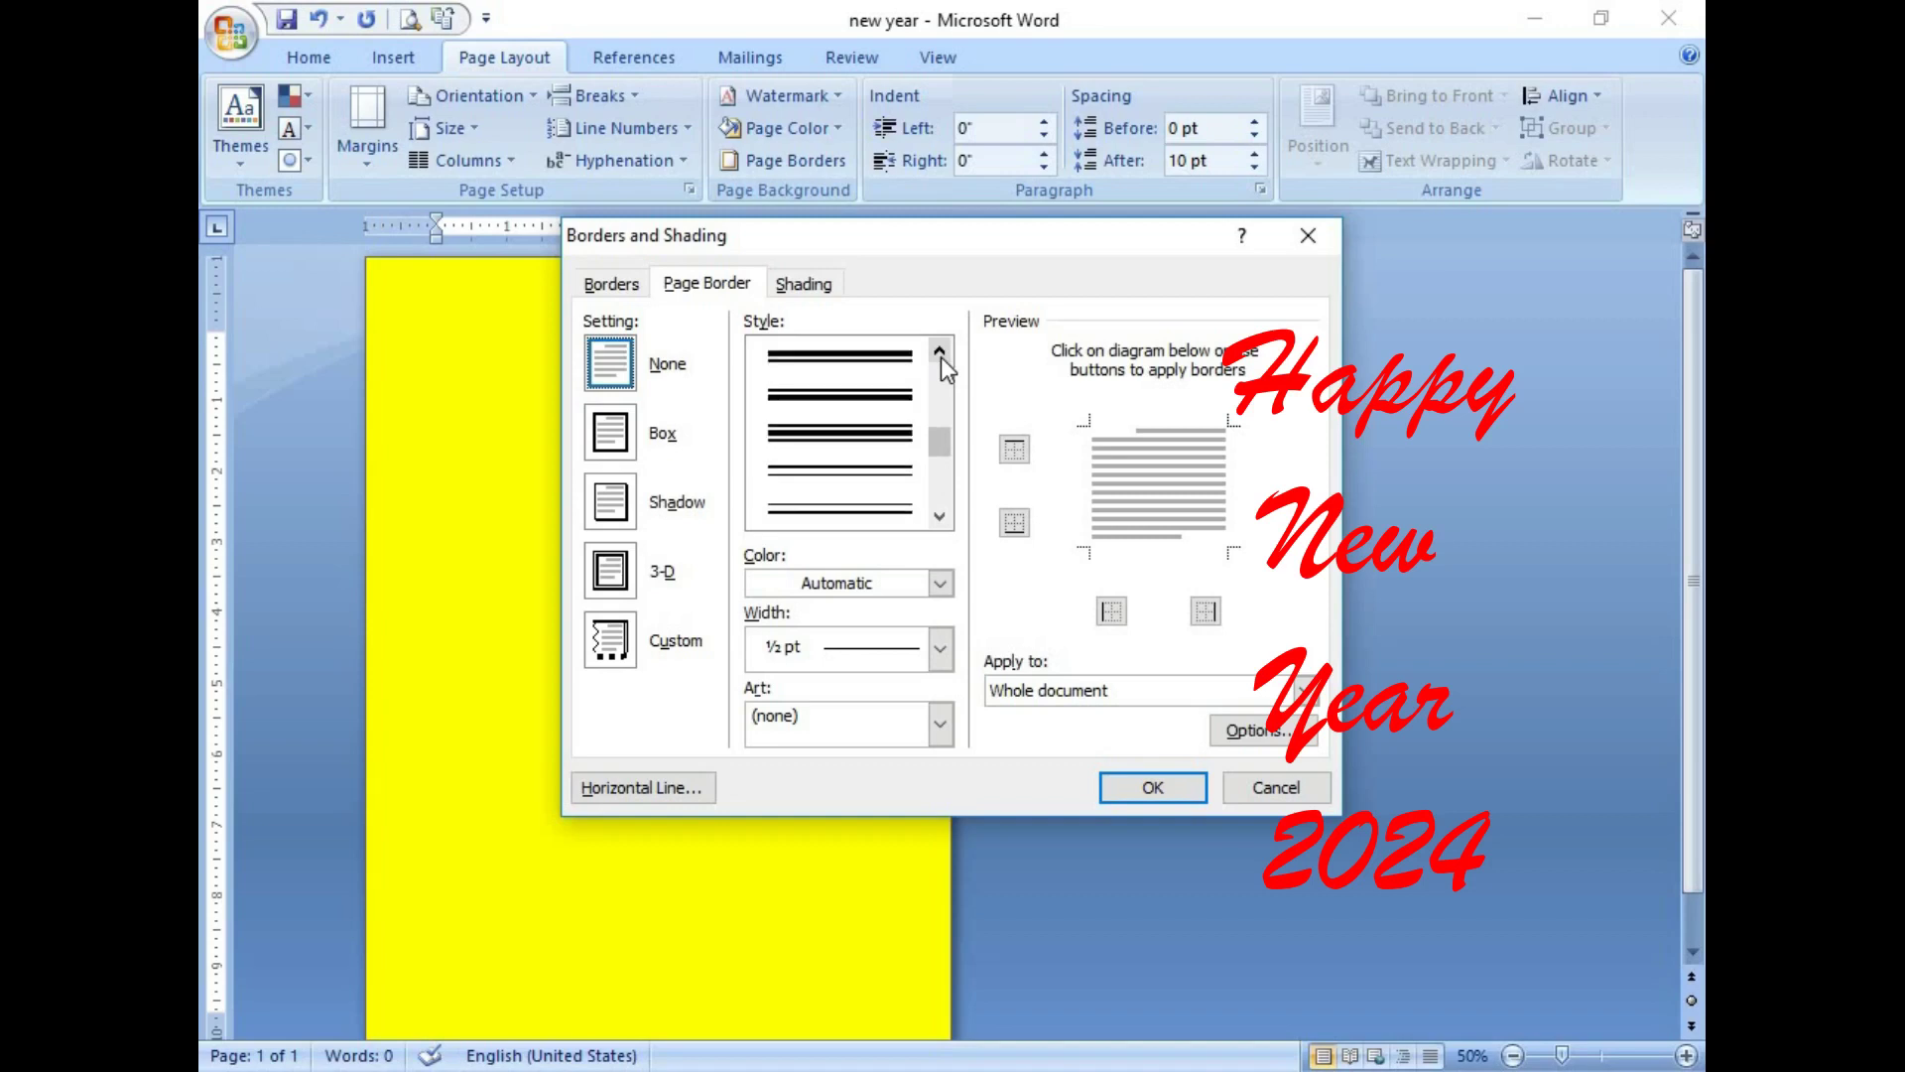
pyautogui.click(941, 516)
pyautogui.click(941, 516)
pyautogui.click(941, 516)
pyautogui.click(941, 516)
pyautogui.click(940, 516)
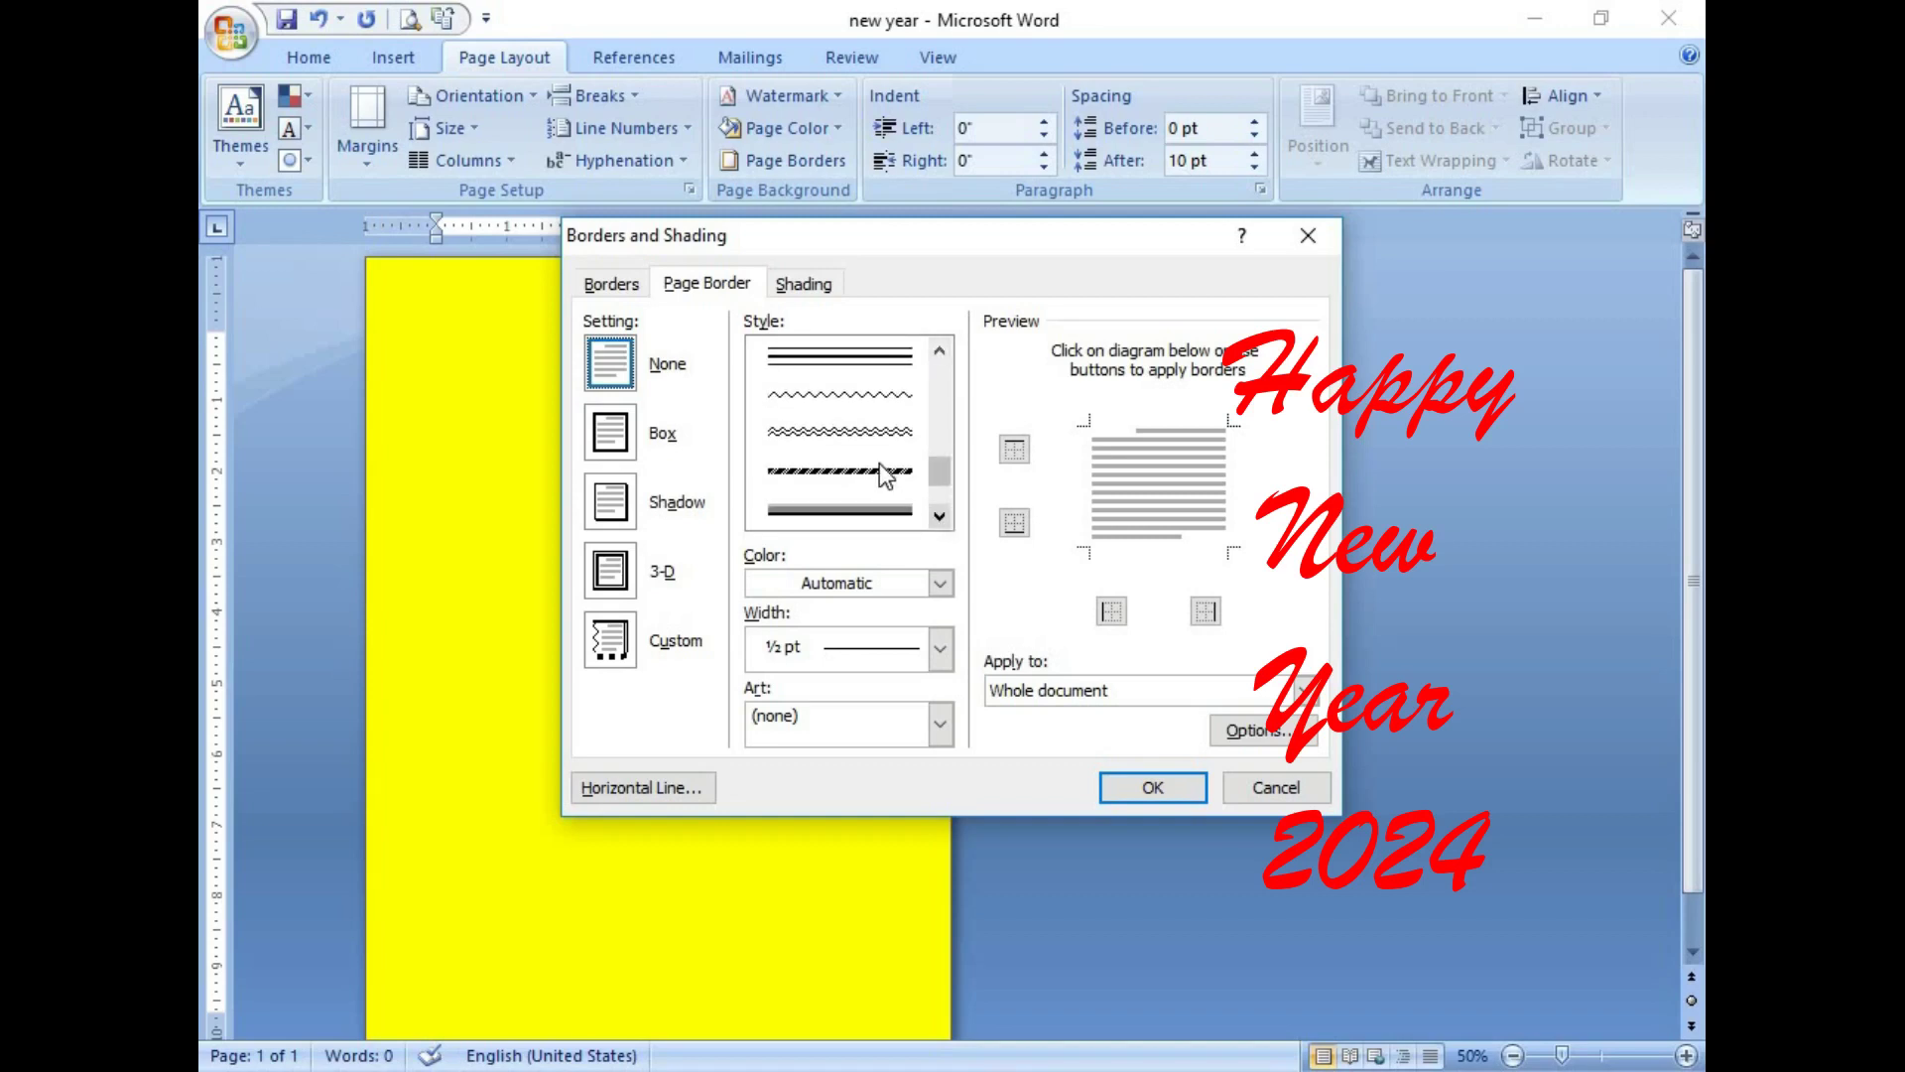
pyautogui.click(877, 466)
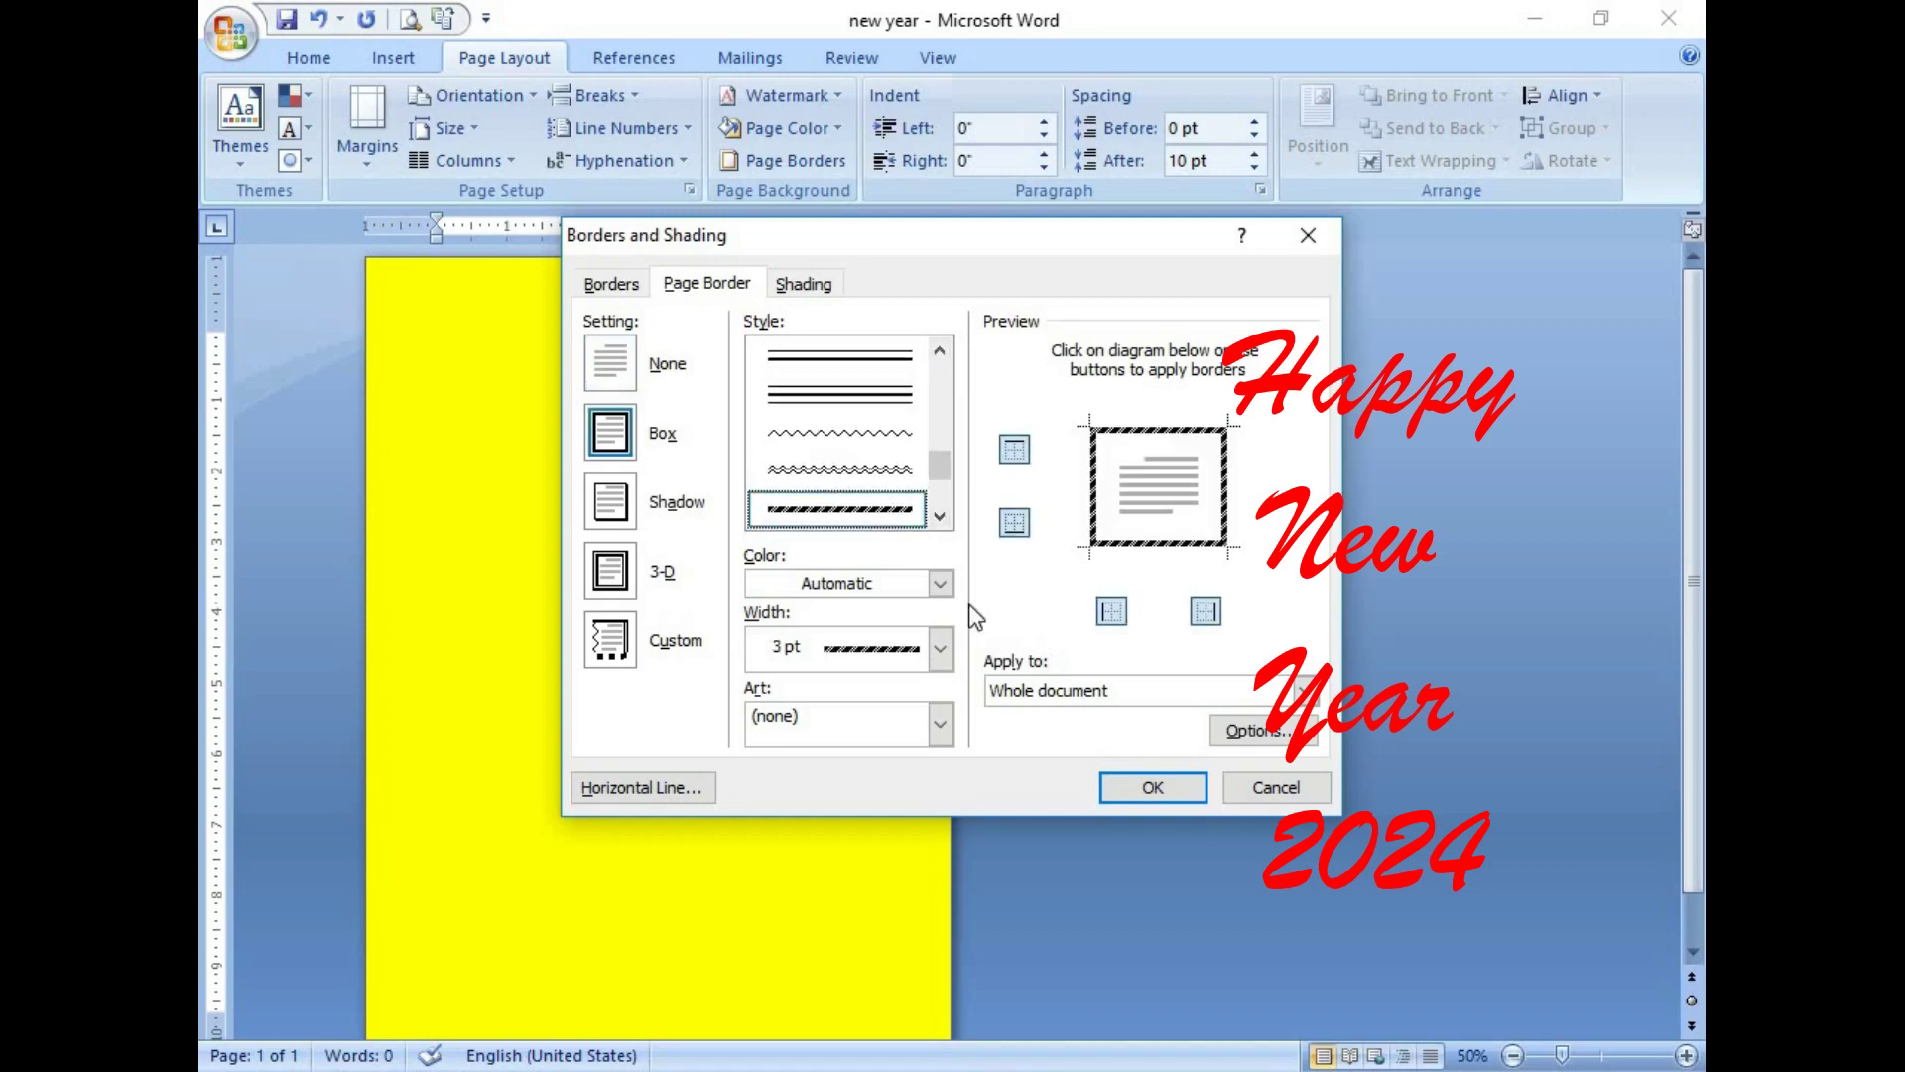
pyautogui.click(1153, 787)
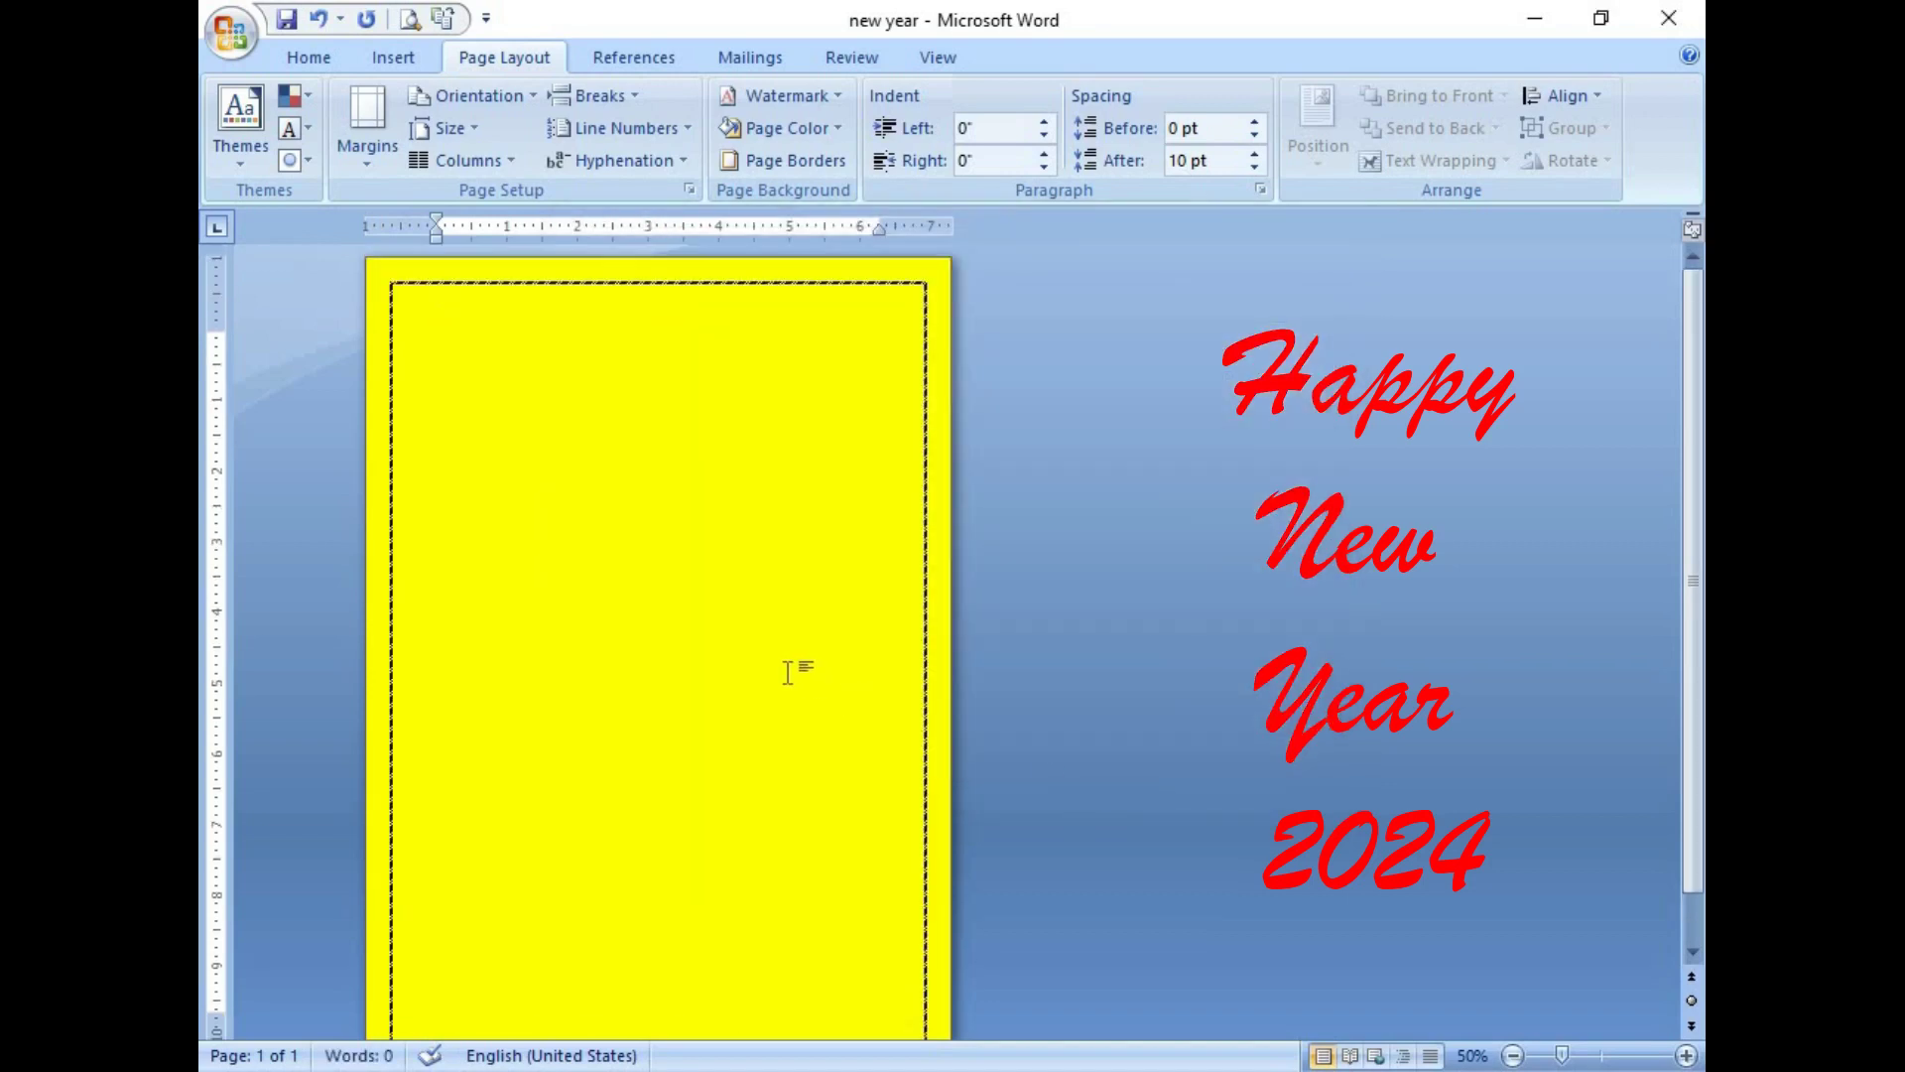
pyautogui.click(389, 57)
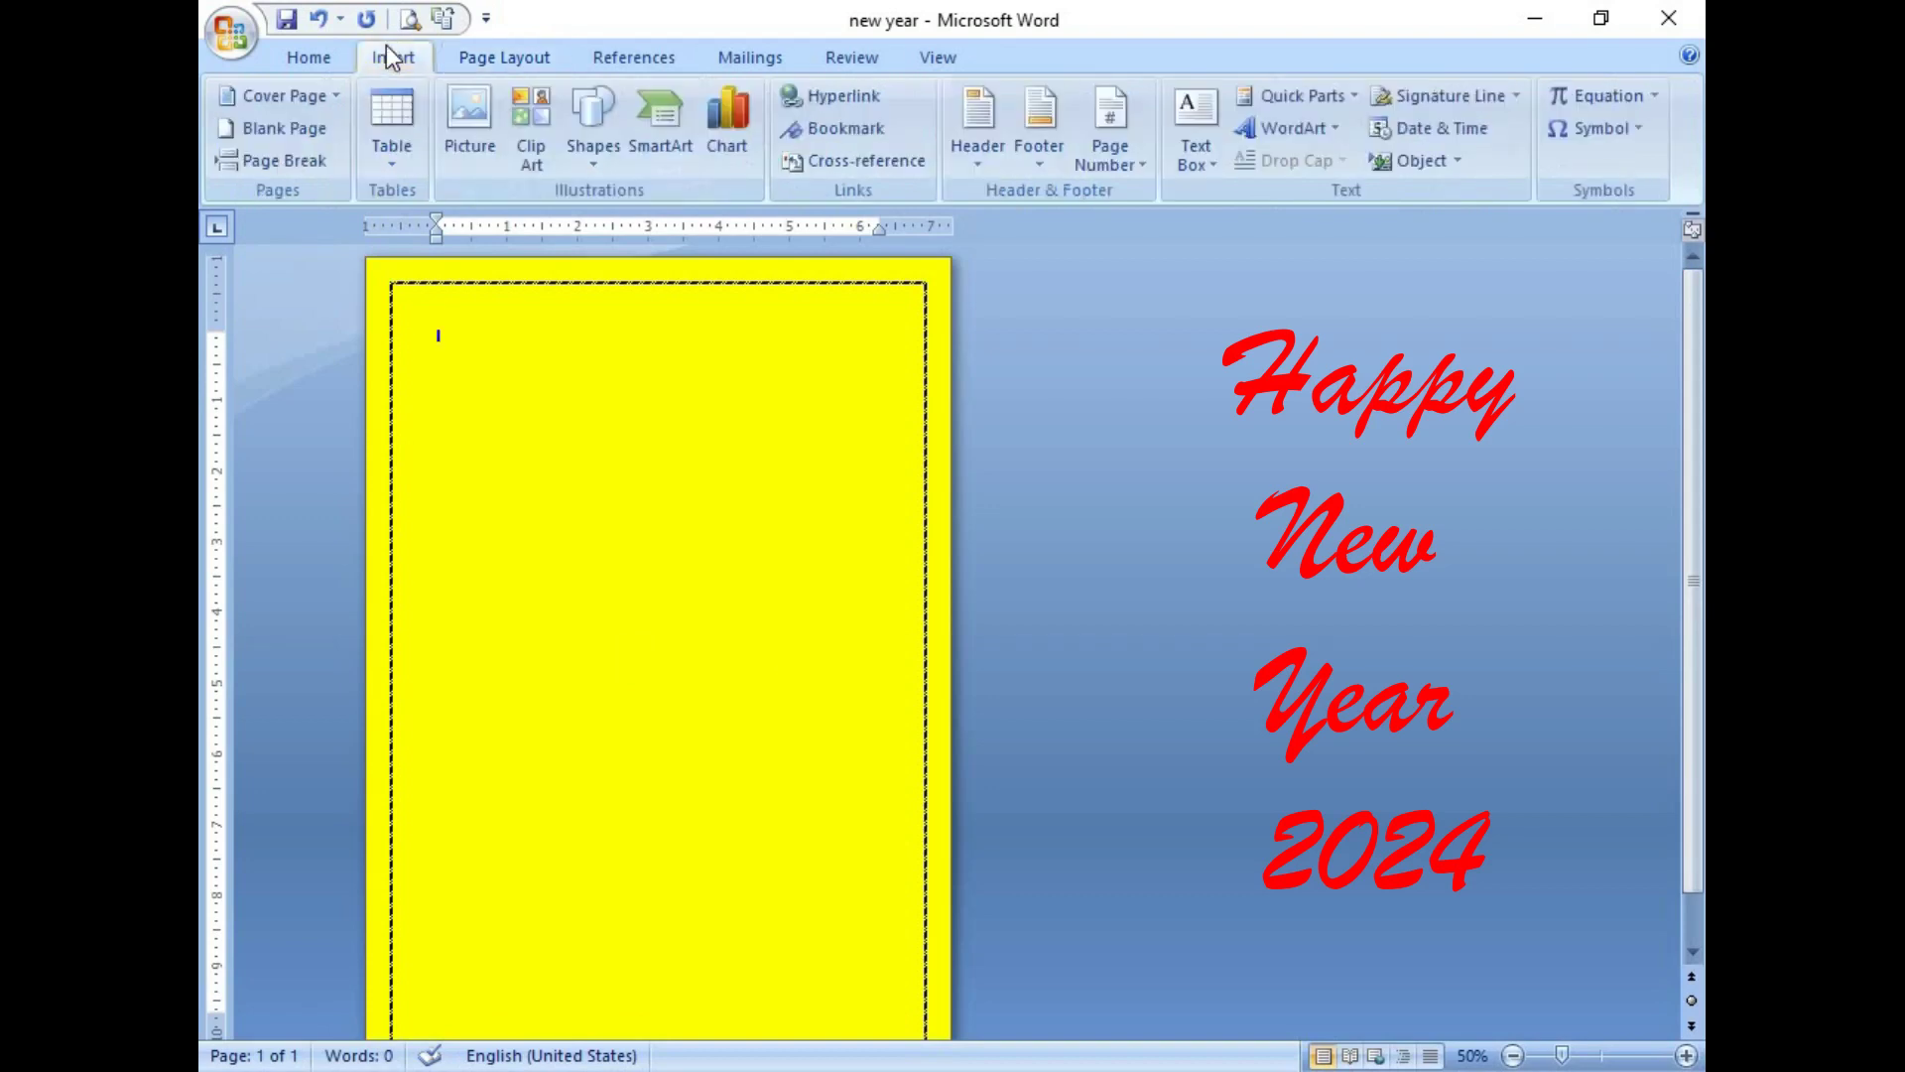
# Step: Draw two vertical string lines down from the top border, the second longer
pyautogui.click(581, 154)
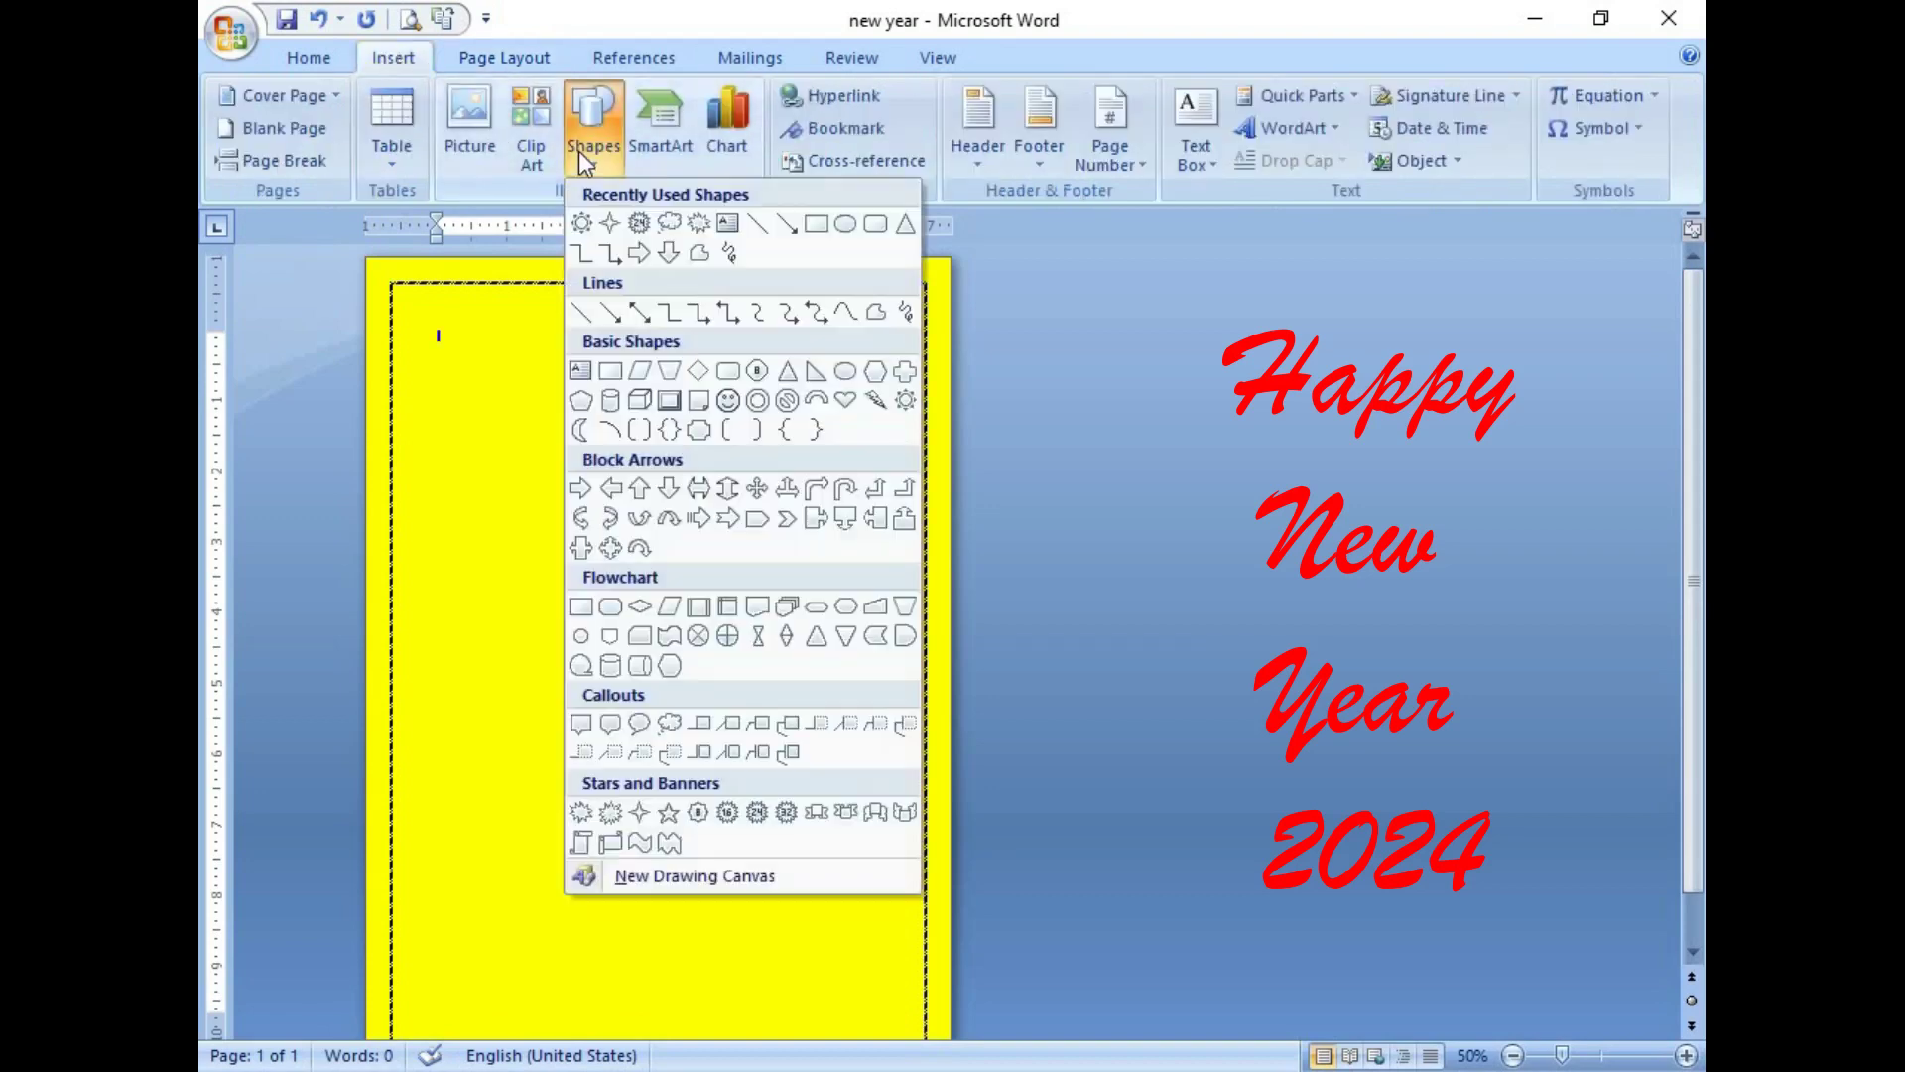
pyautogui.click(760, 228)
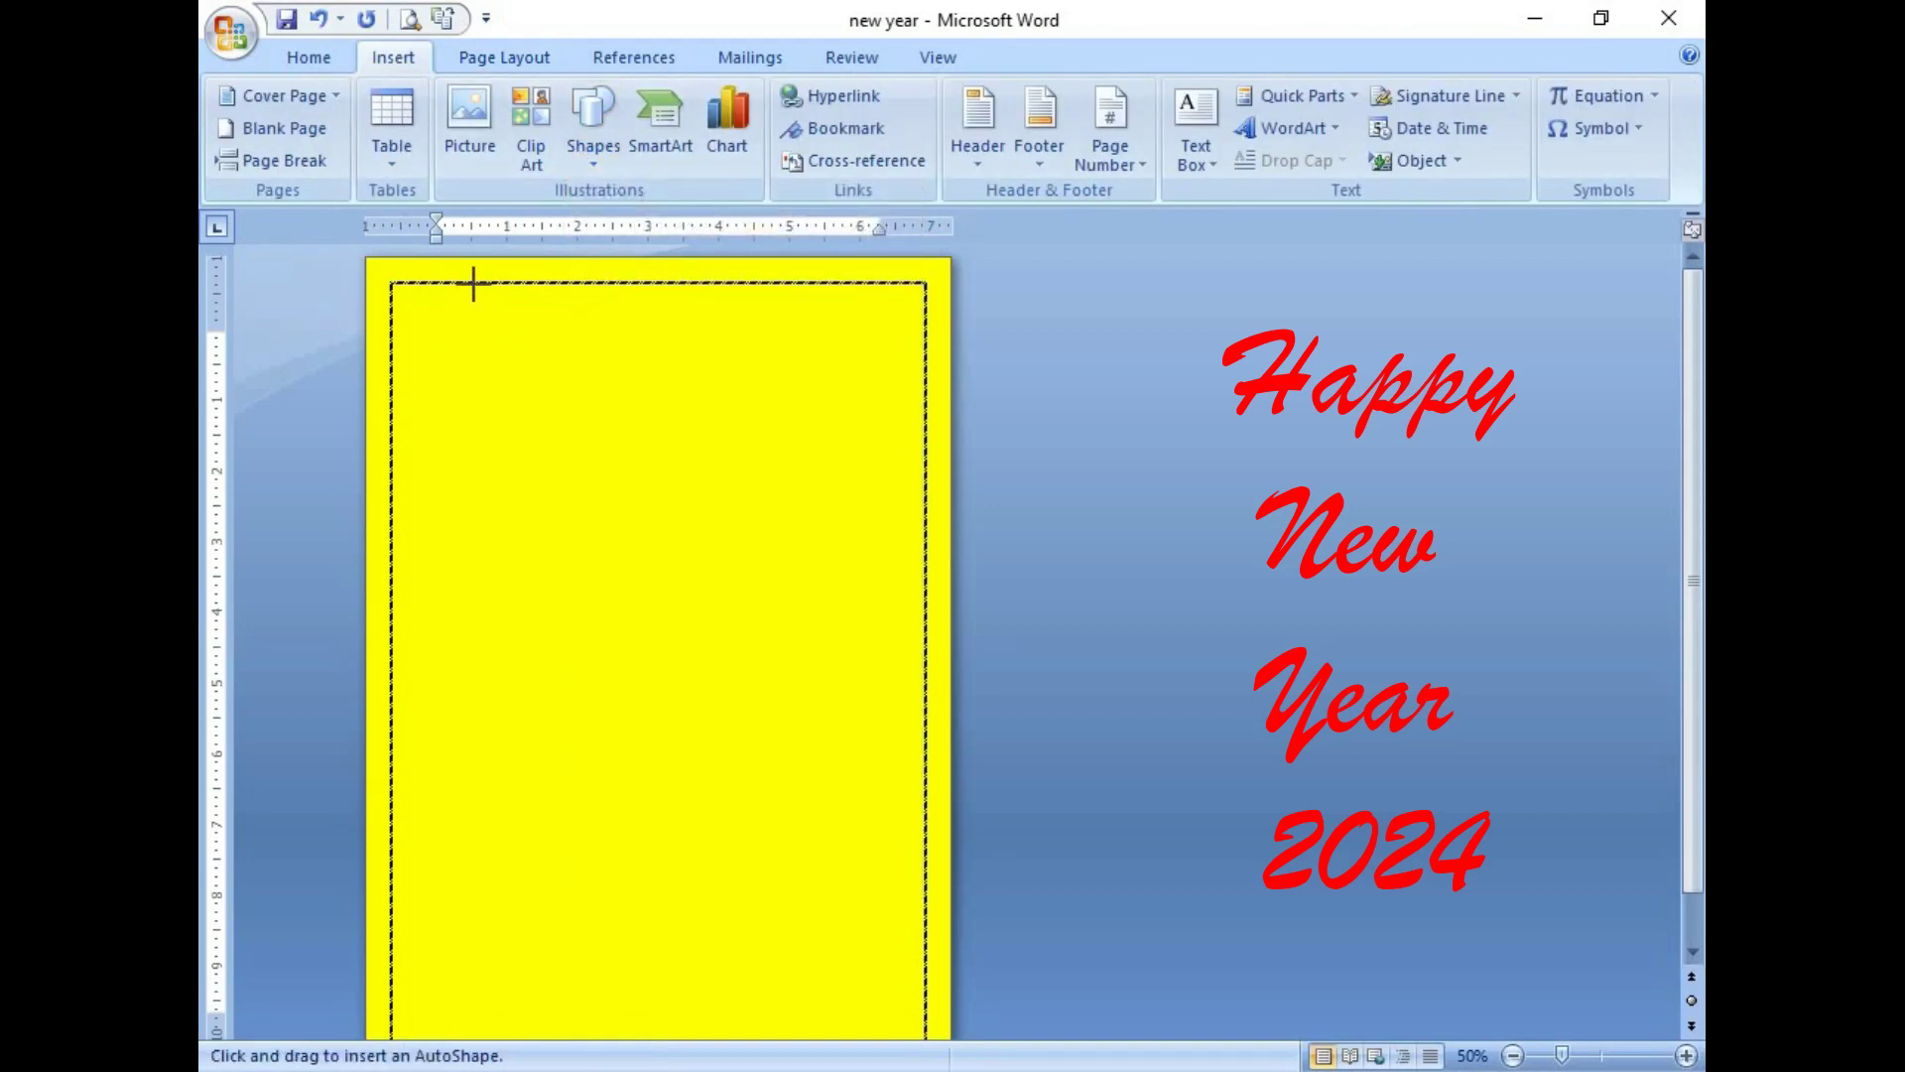
pyautogui.moveTo(474, 284); pyautogui.dragTo(476, 435)
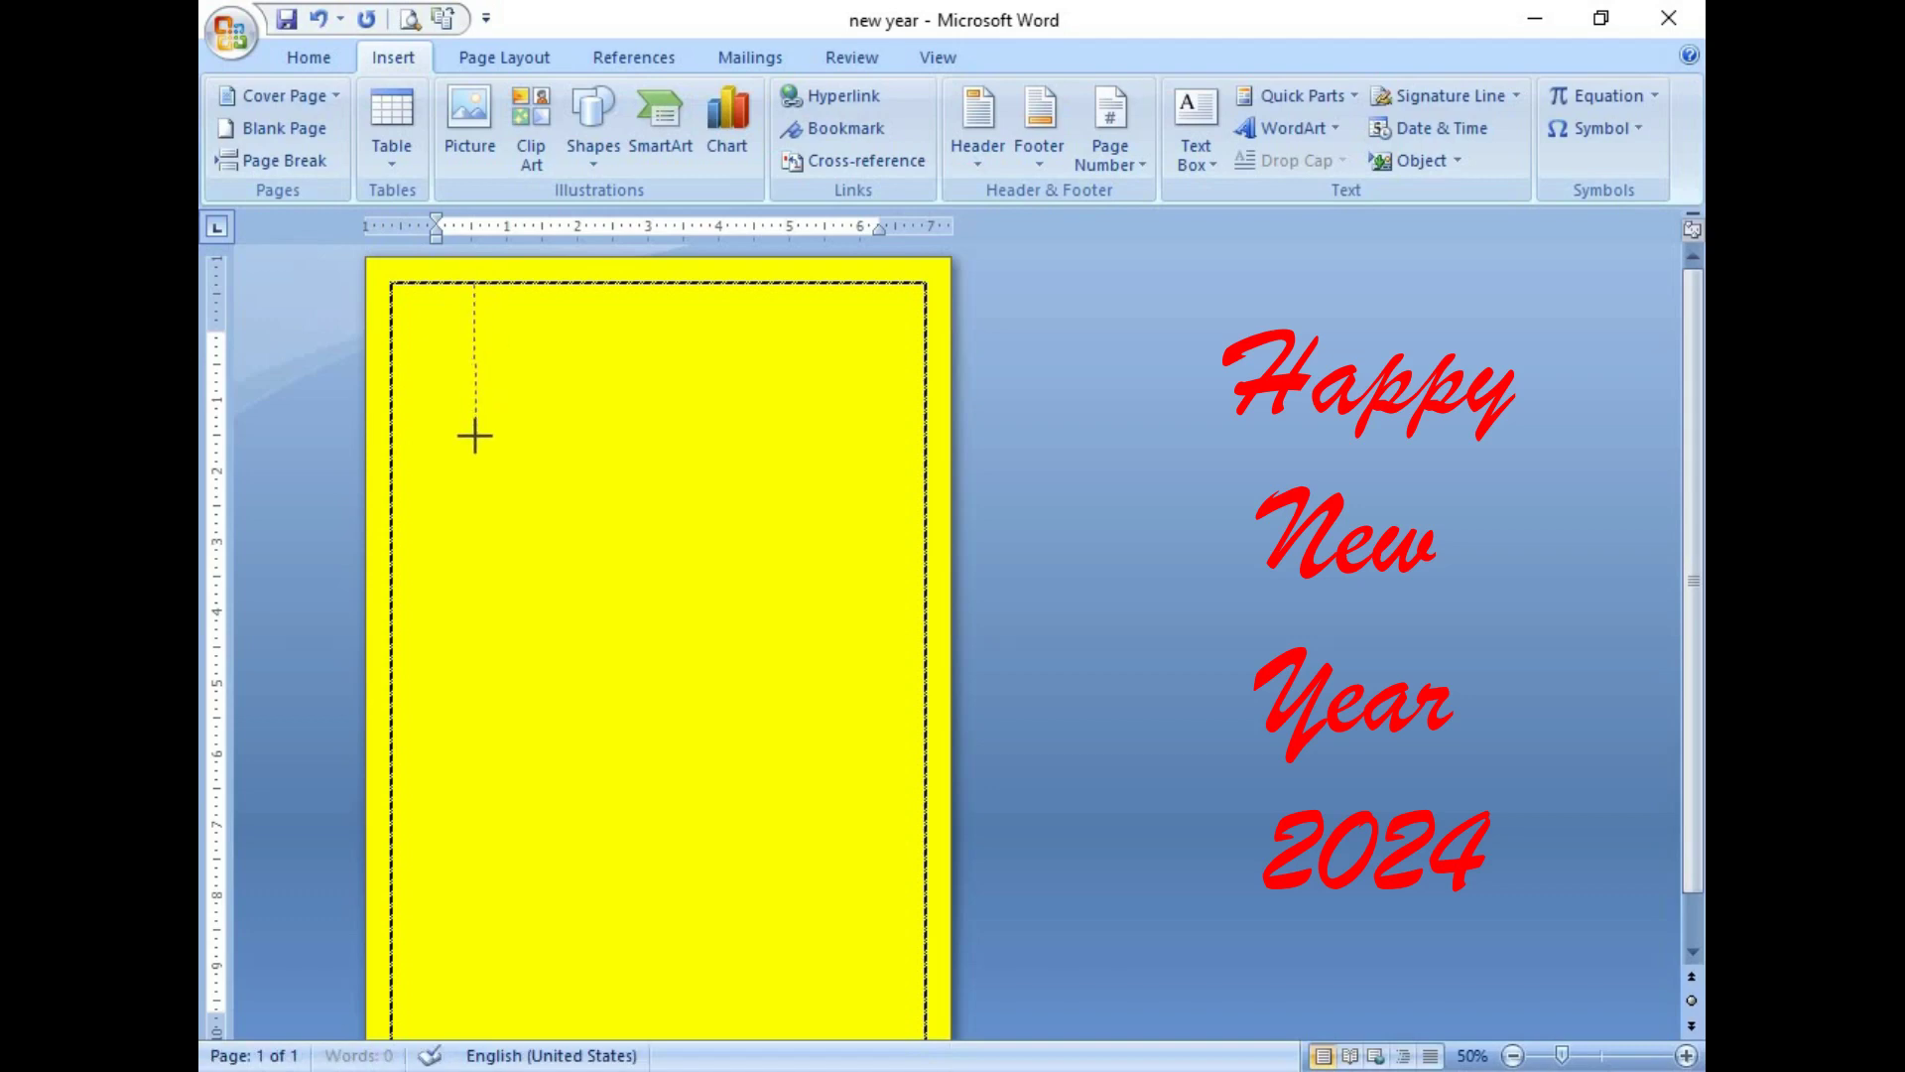
pyautogui.moveTo(476, 436); pyautogui.dragTo(474, 439)
pyautogui.click(402, 59)
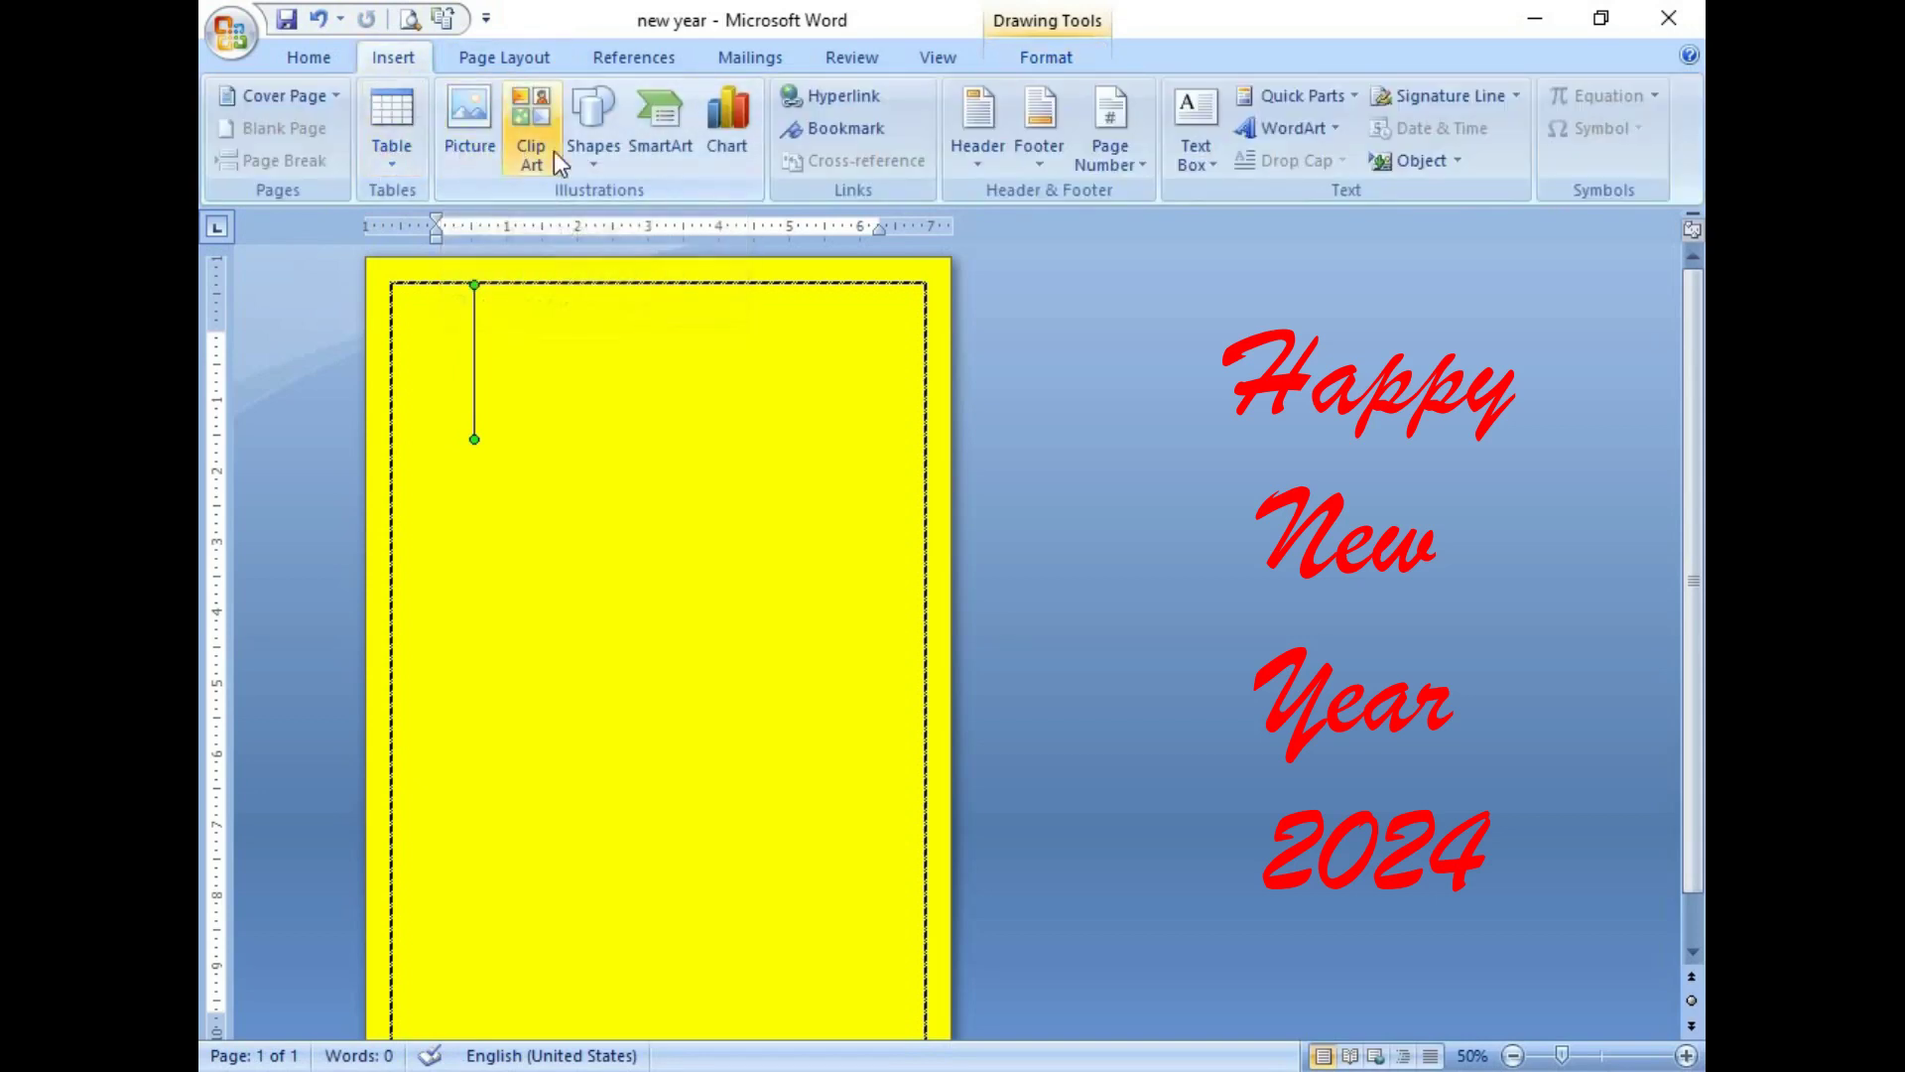
pyautogui.click(583, 155)
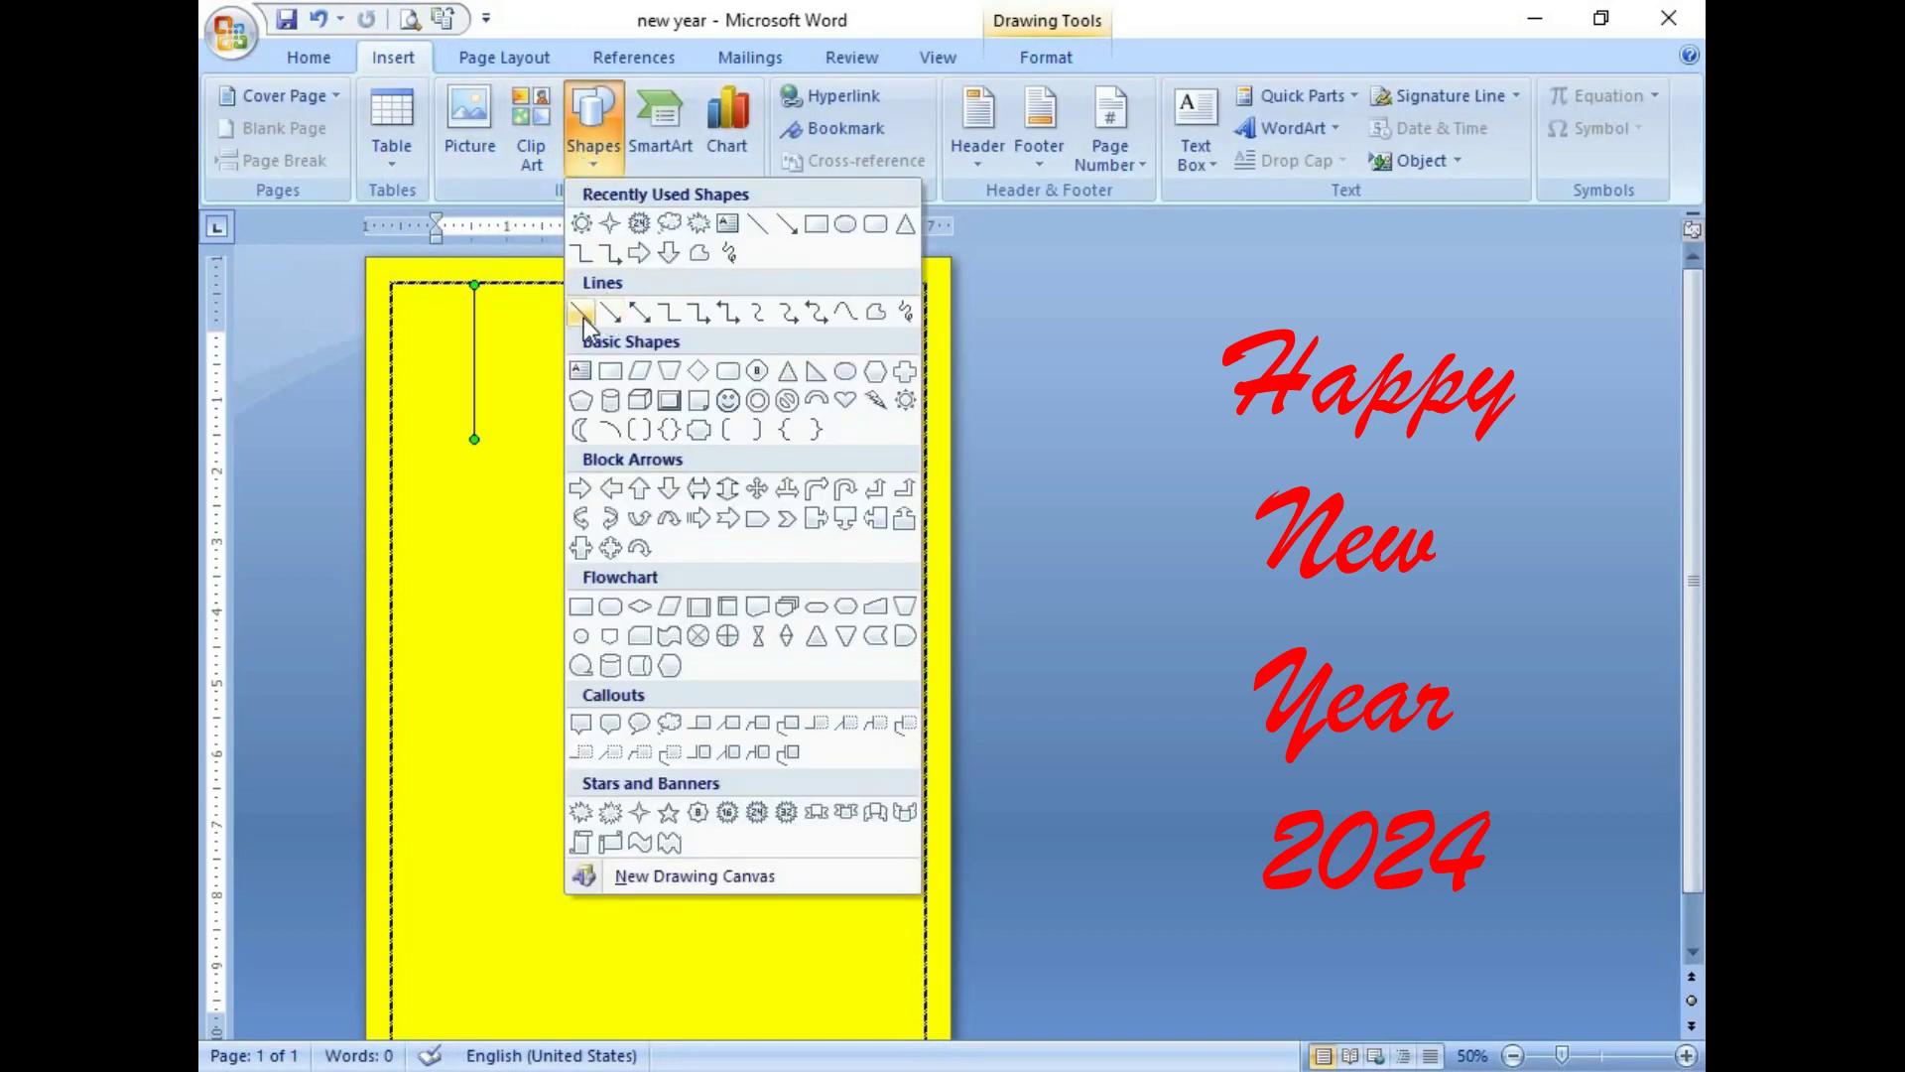
pyautogui.click(583, 311)
pyautogui.moveTo(580, 285); pyautogui.dragTo(582, 489)
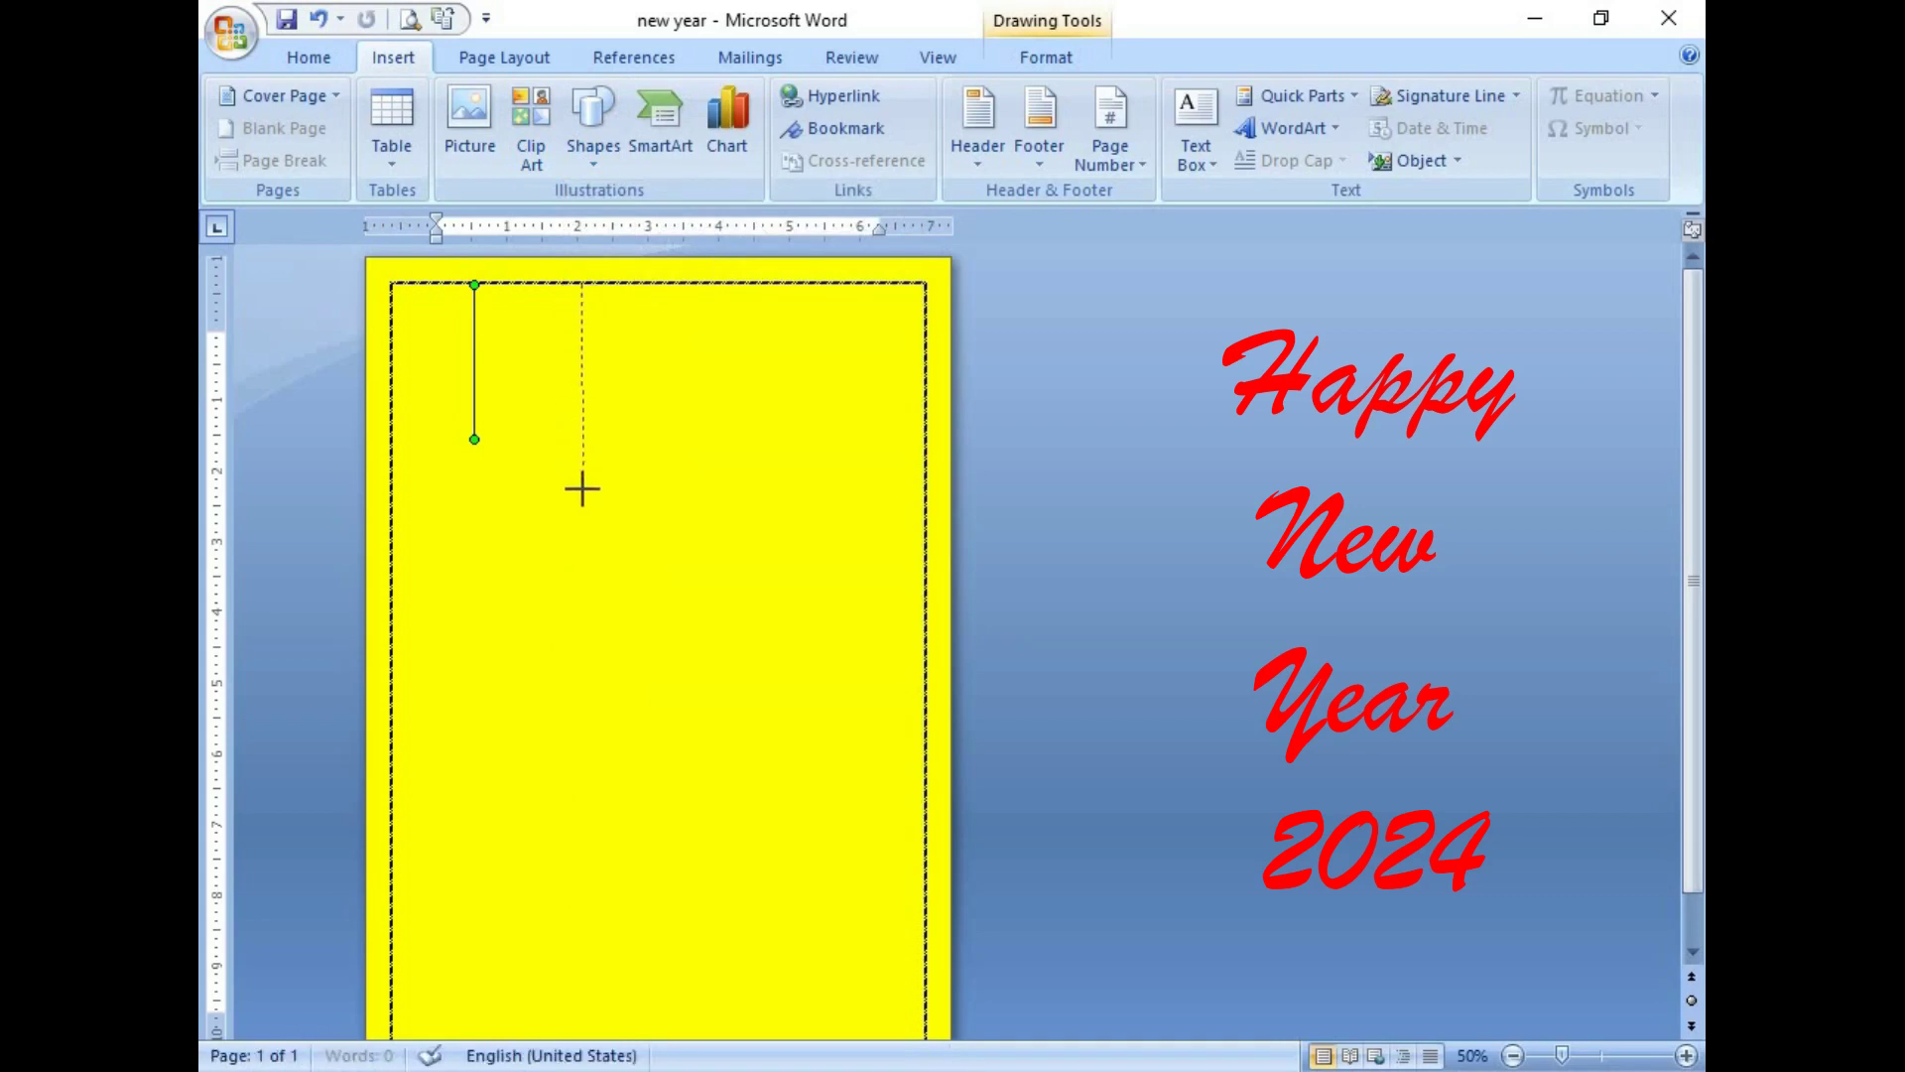
pyautogui.moveTo(580, 489); pyautogui.dragTo(582, 489)
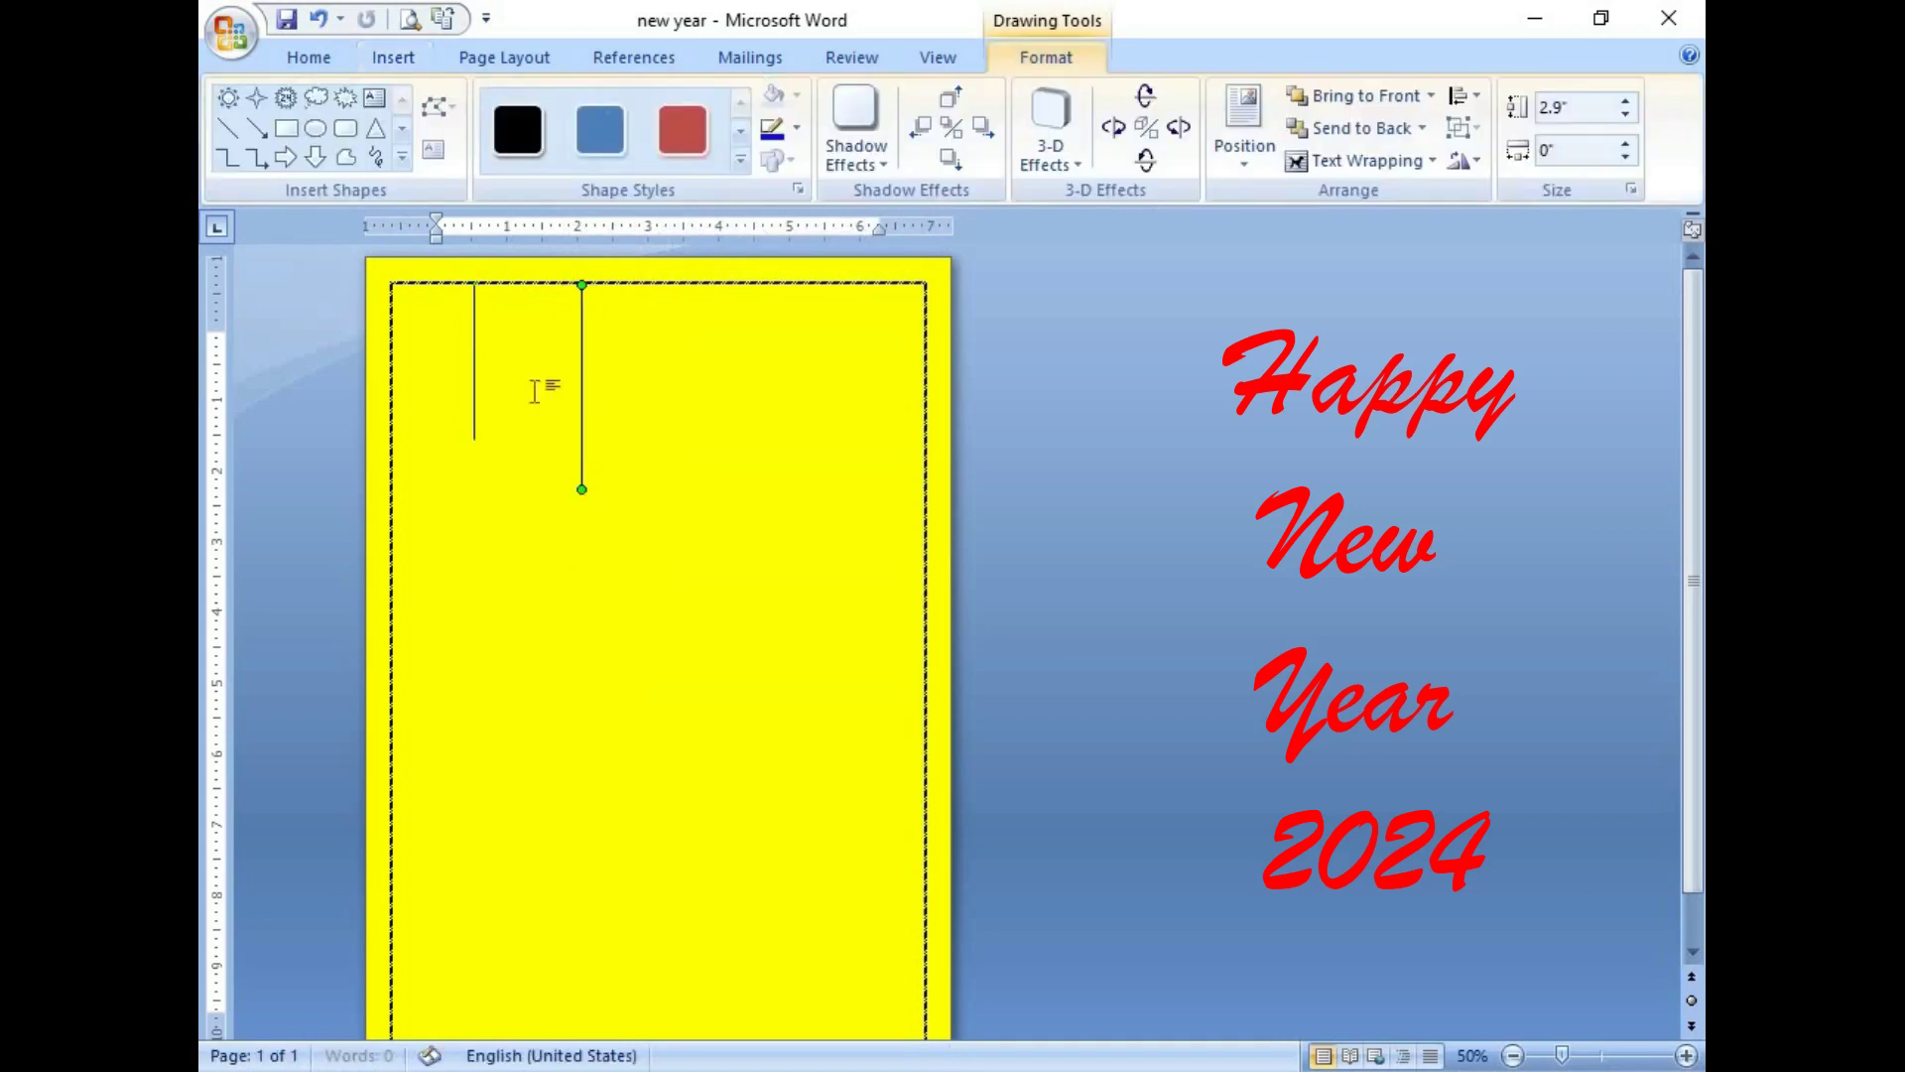
pyautogui.click(407, 57)
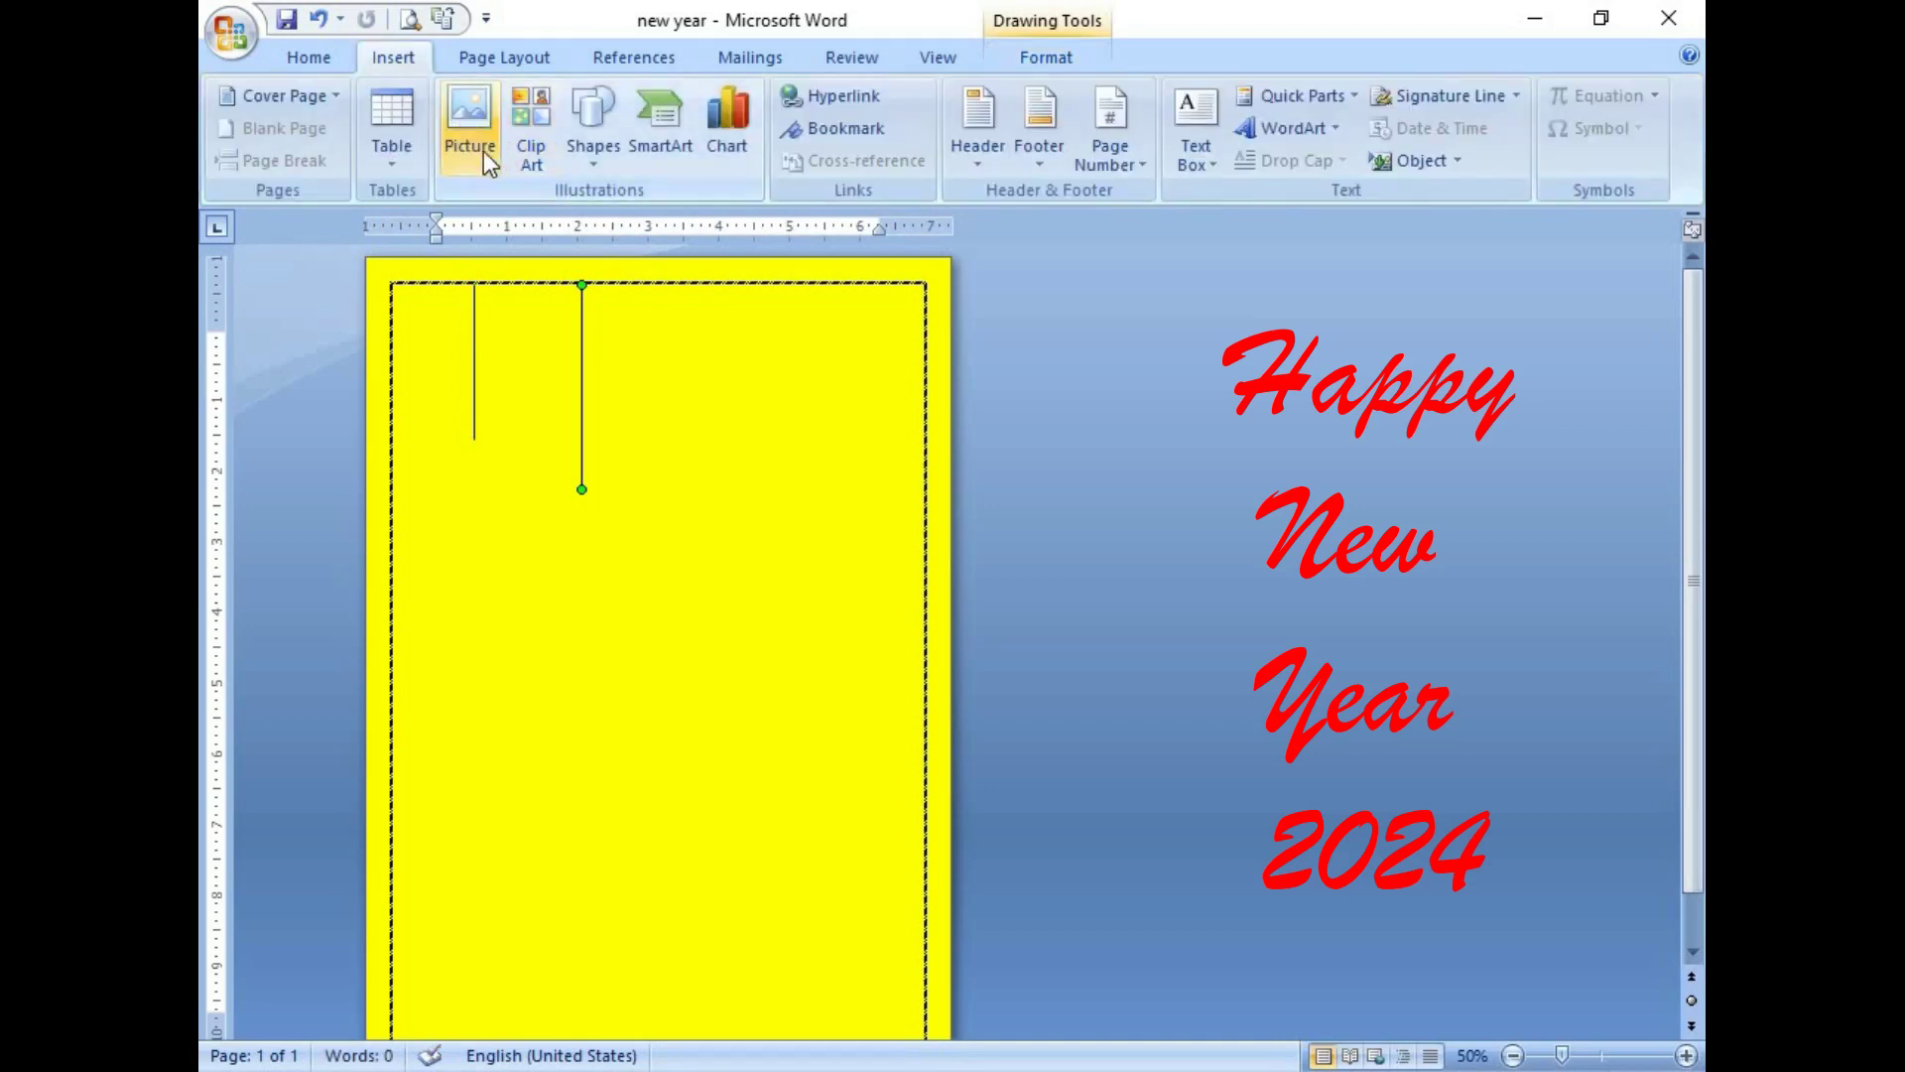
# Step: Draw the third and fourth hanging string lines near the centre and right
pyautogui.click(580, 151)
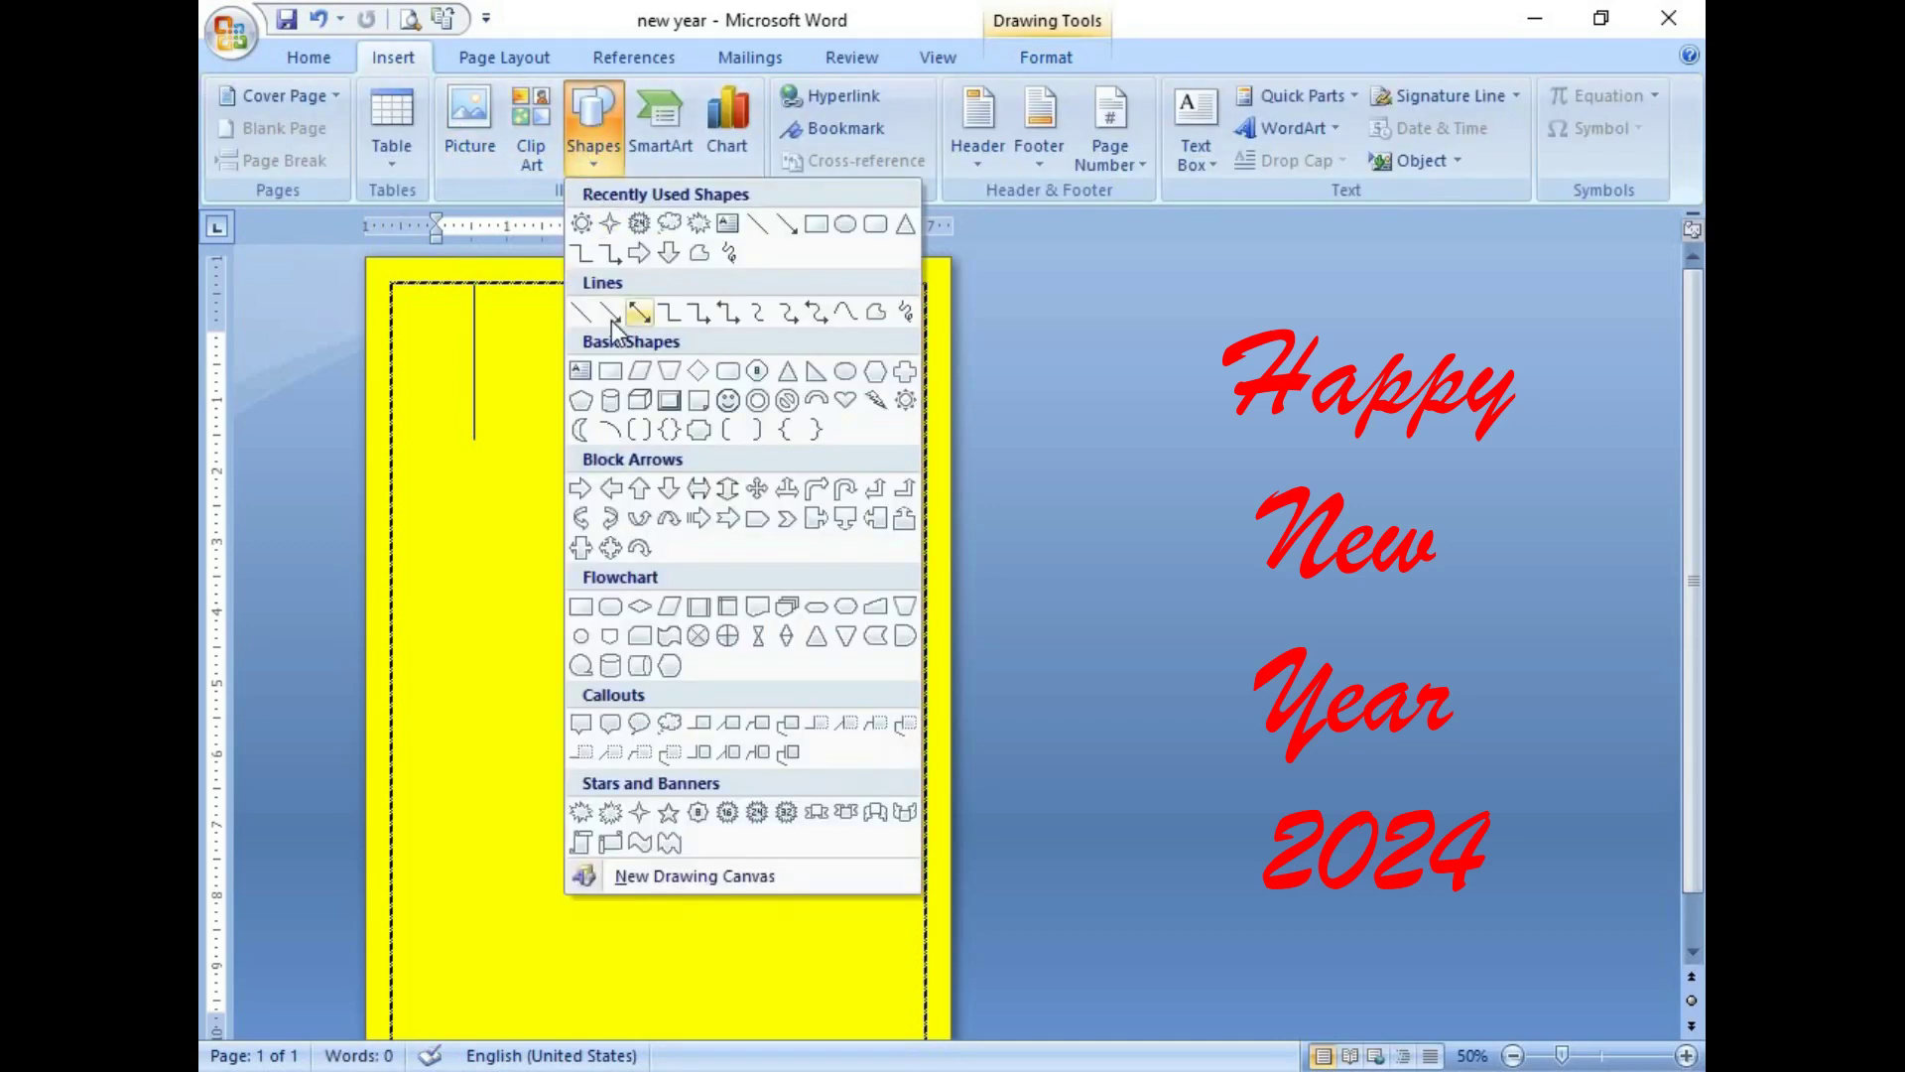
pyautogui.click(607, 314)
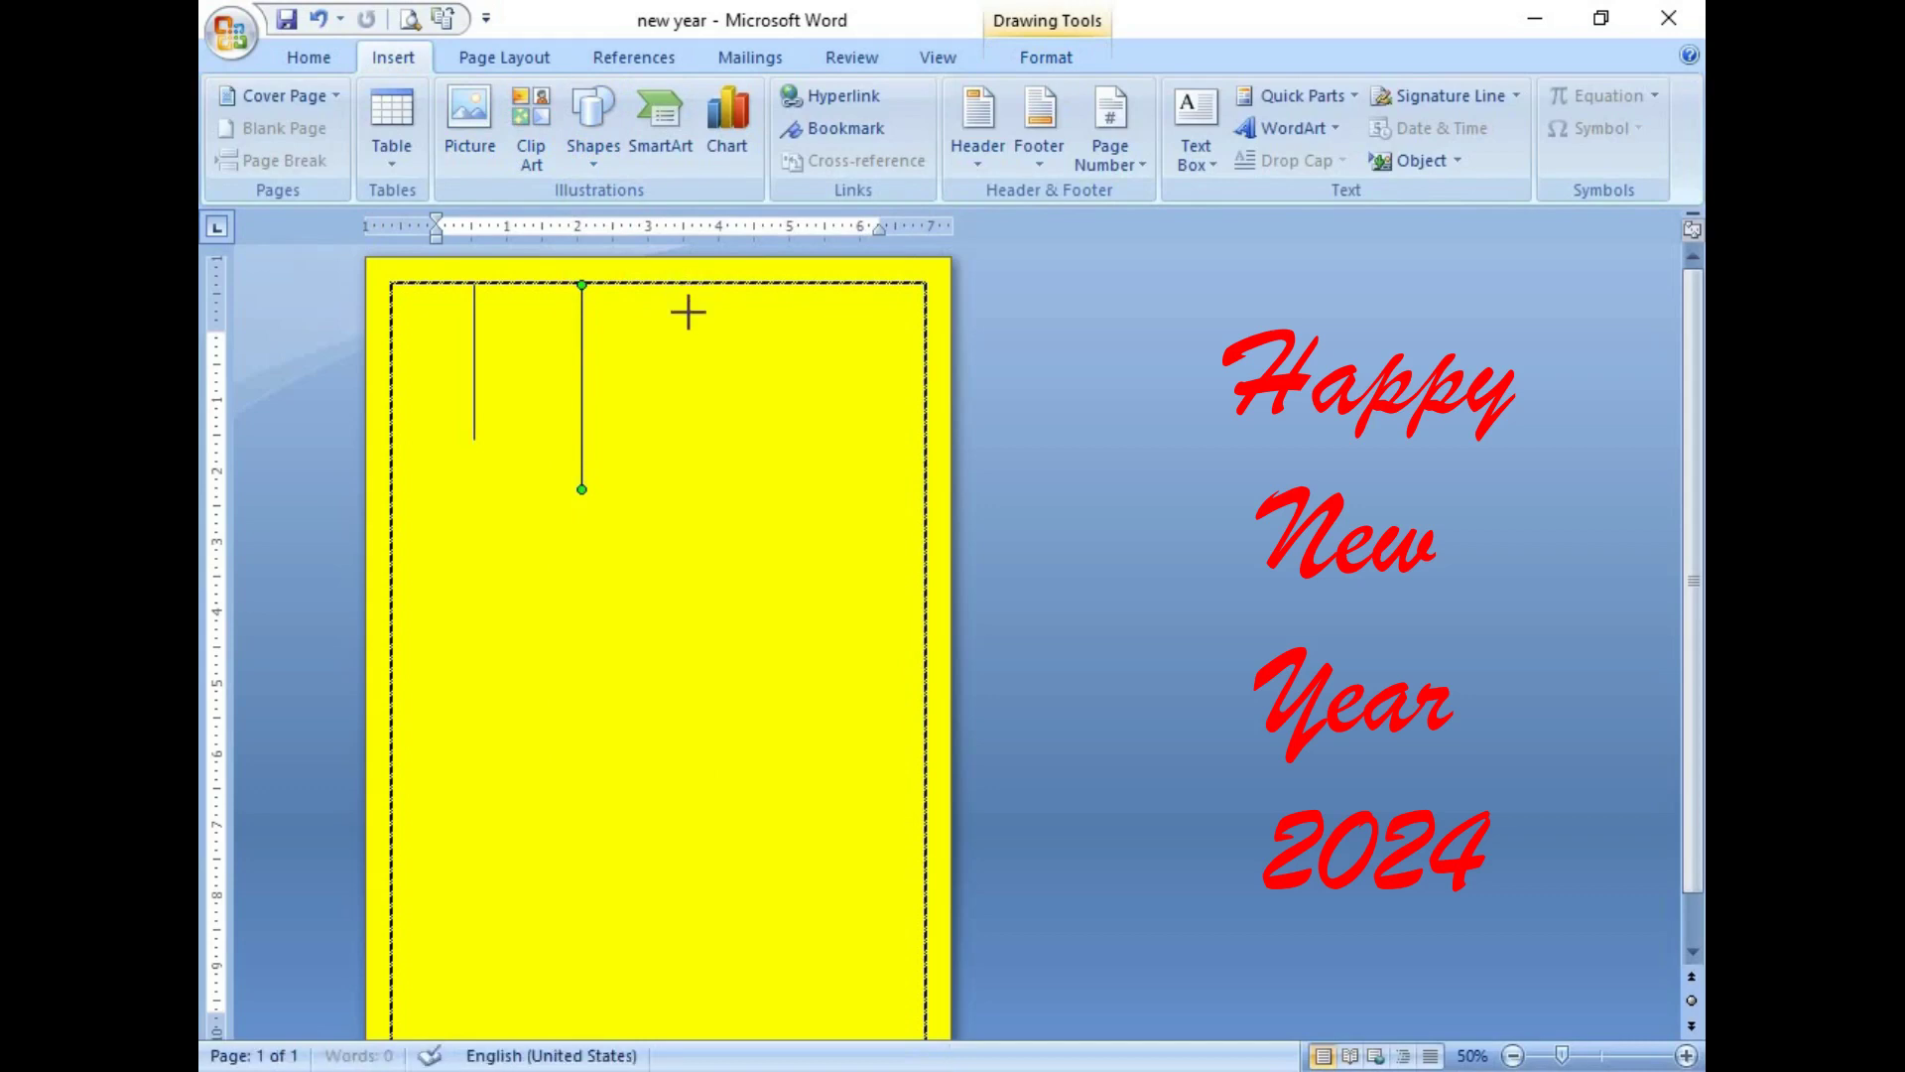
pyautogui.moveTo(686, 286)
pyautogui.mouseDown()
pyautogui.moveTo(677, 473)
pyautogui.moveTo(686, 428)
pyautogui.mouseUp()
pyautogui.moveTo(686, 428); pyautogui.dragTo(685, 427)
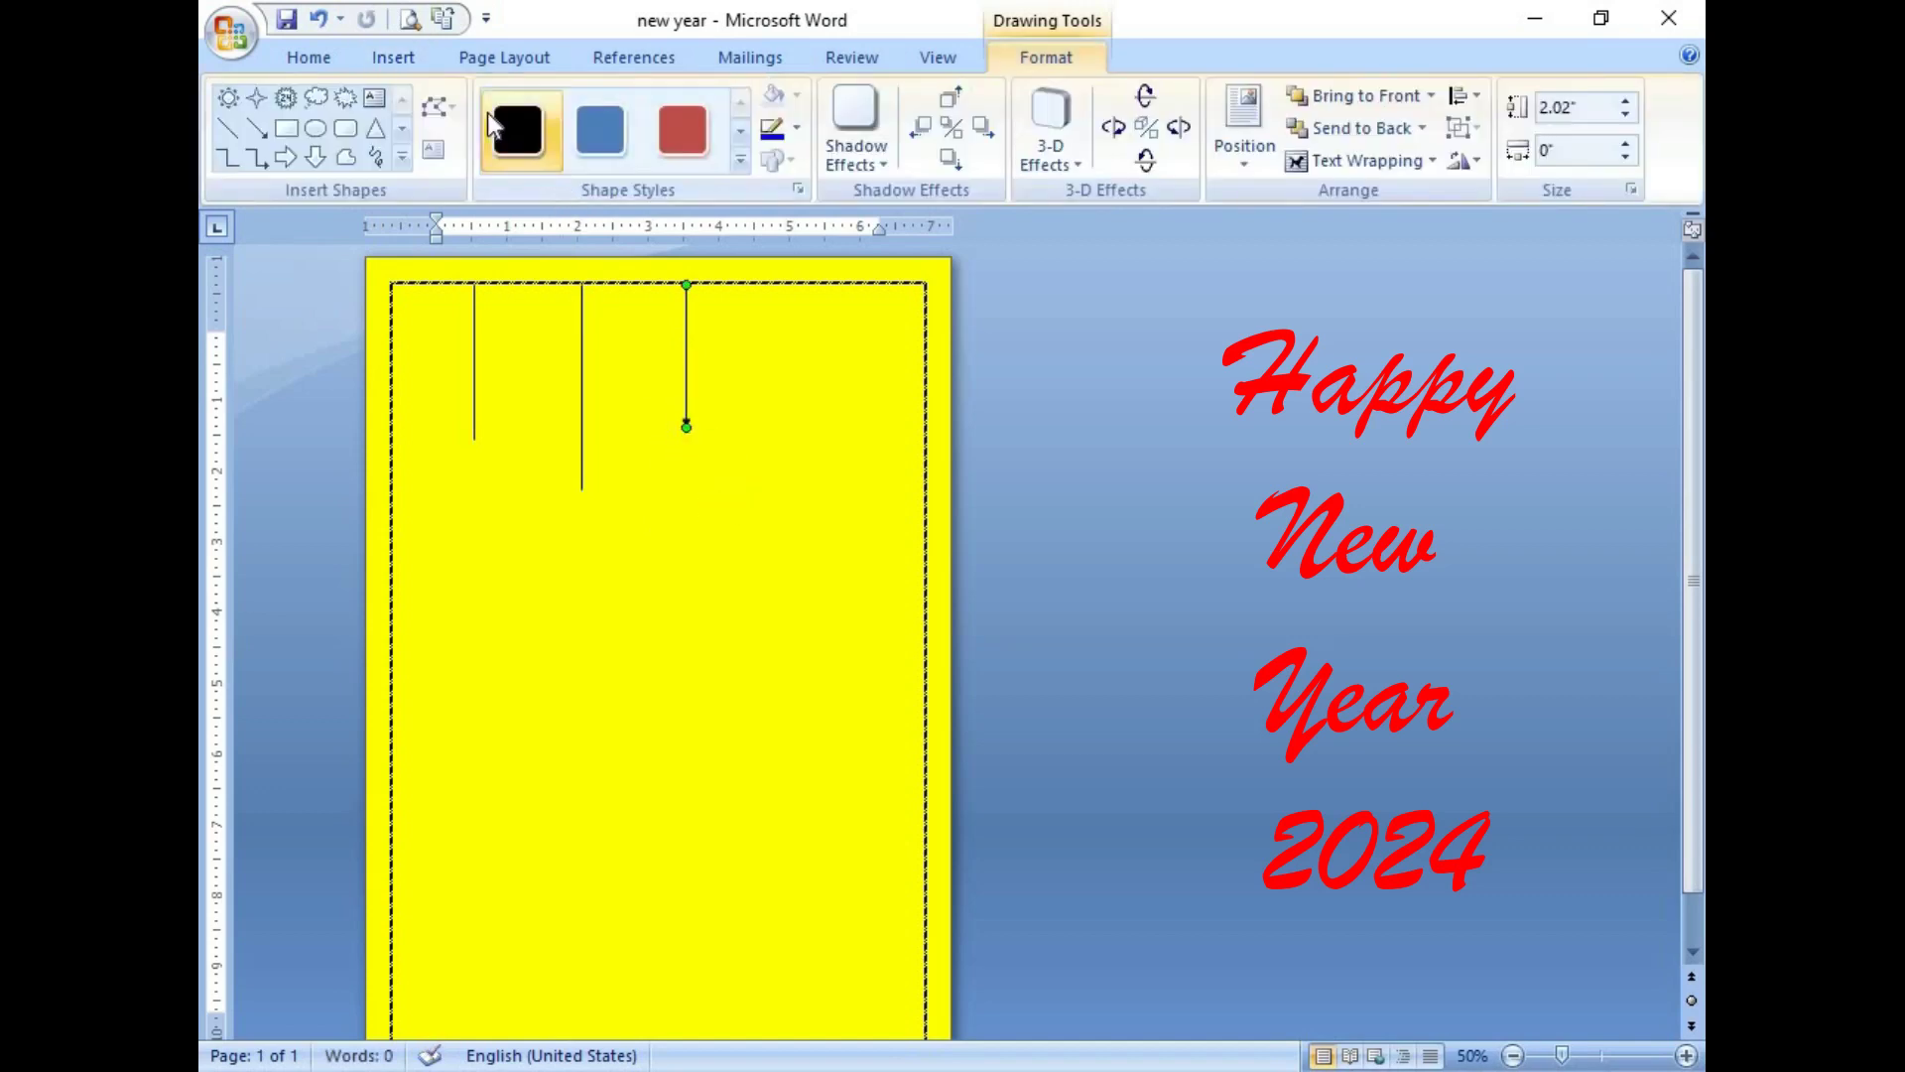
pyautogui.click(394, 60)
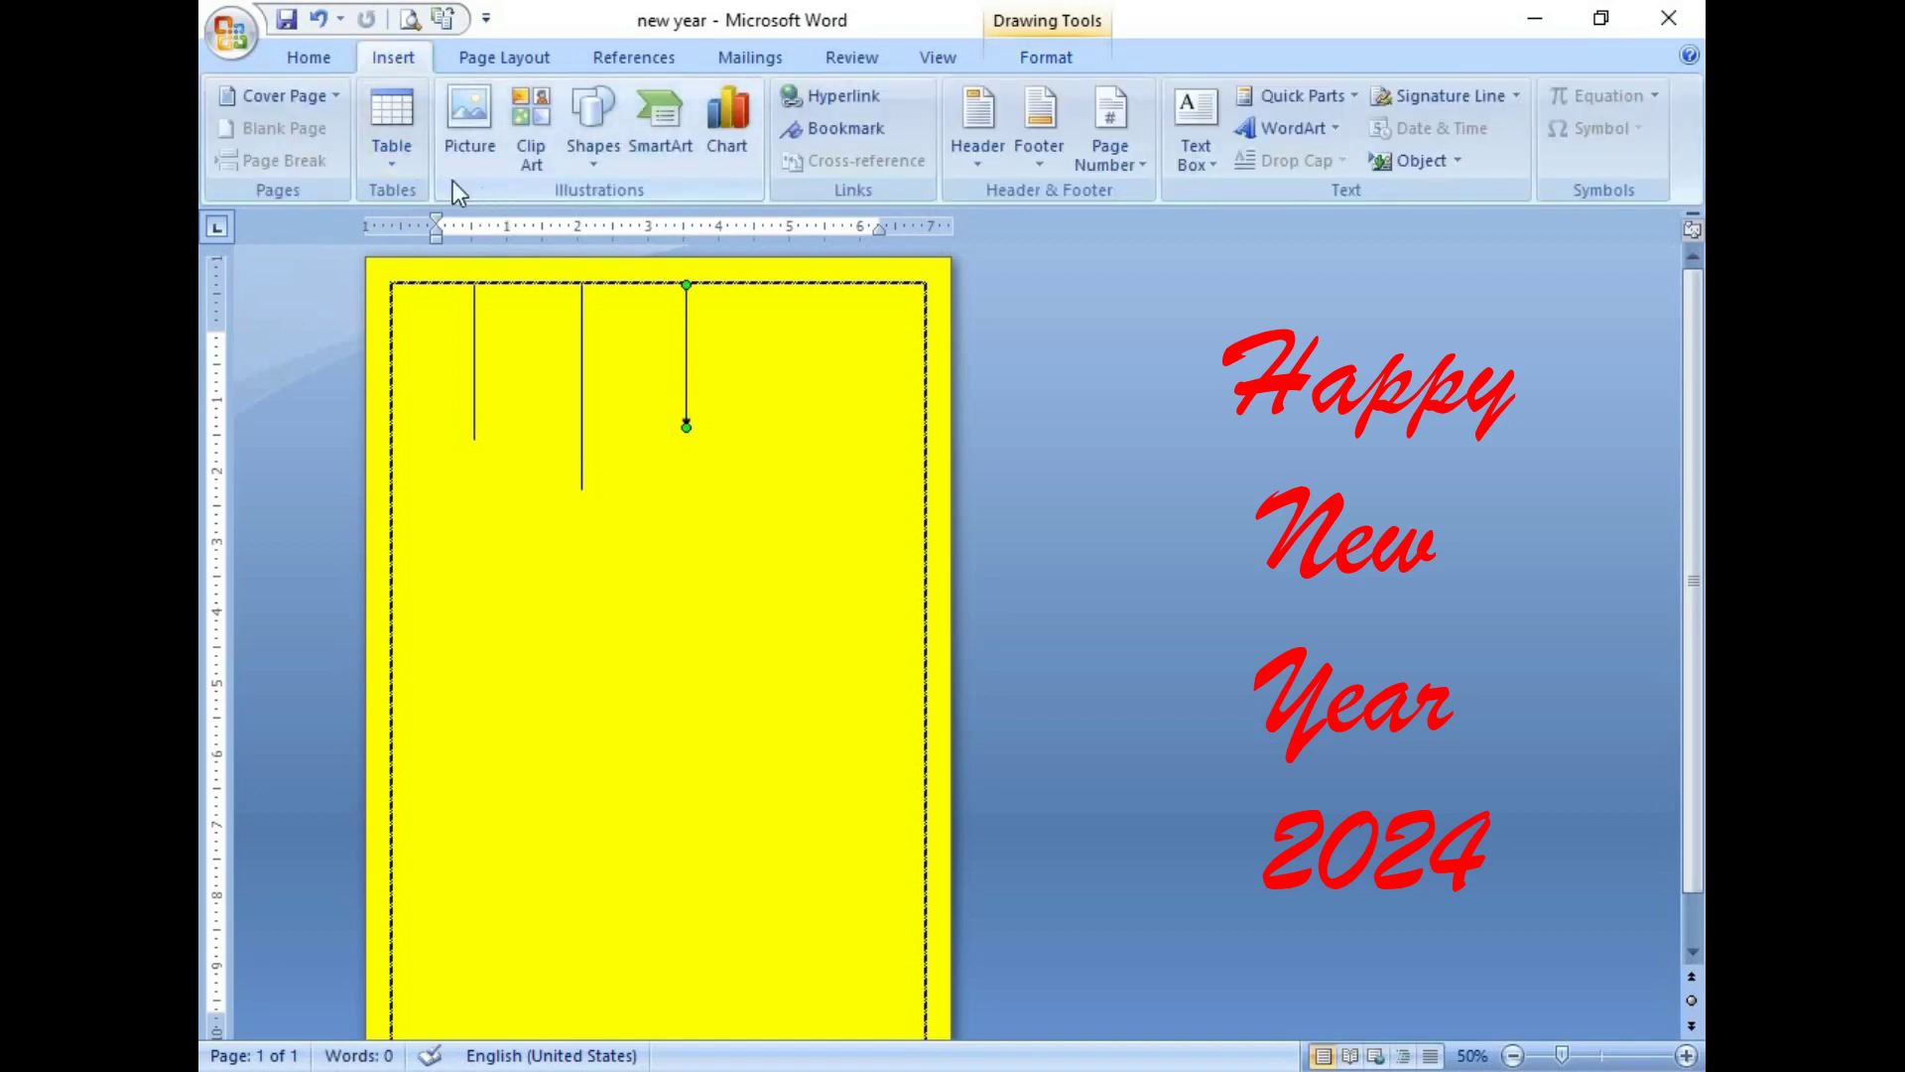
pyautogui.click(598, 168)
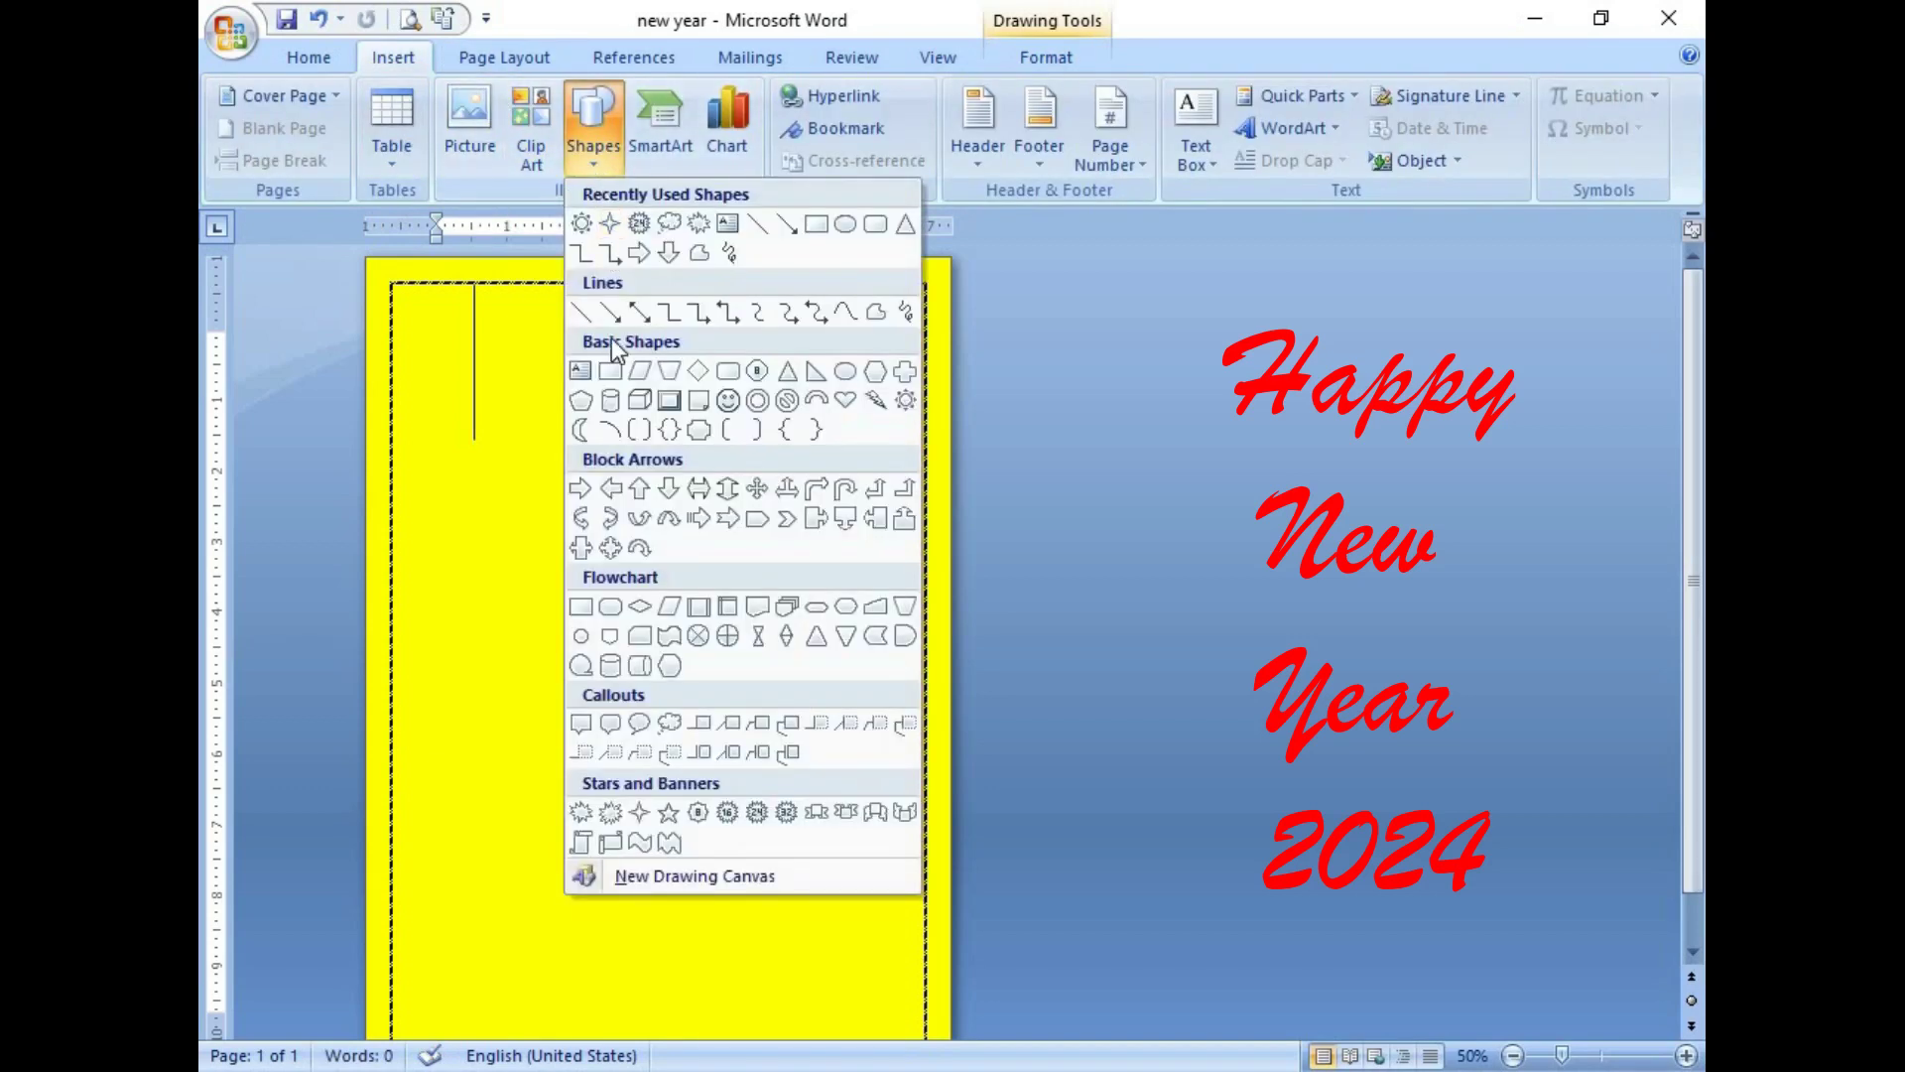
pyautogui.click(582, 312)
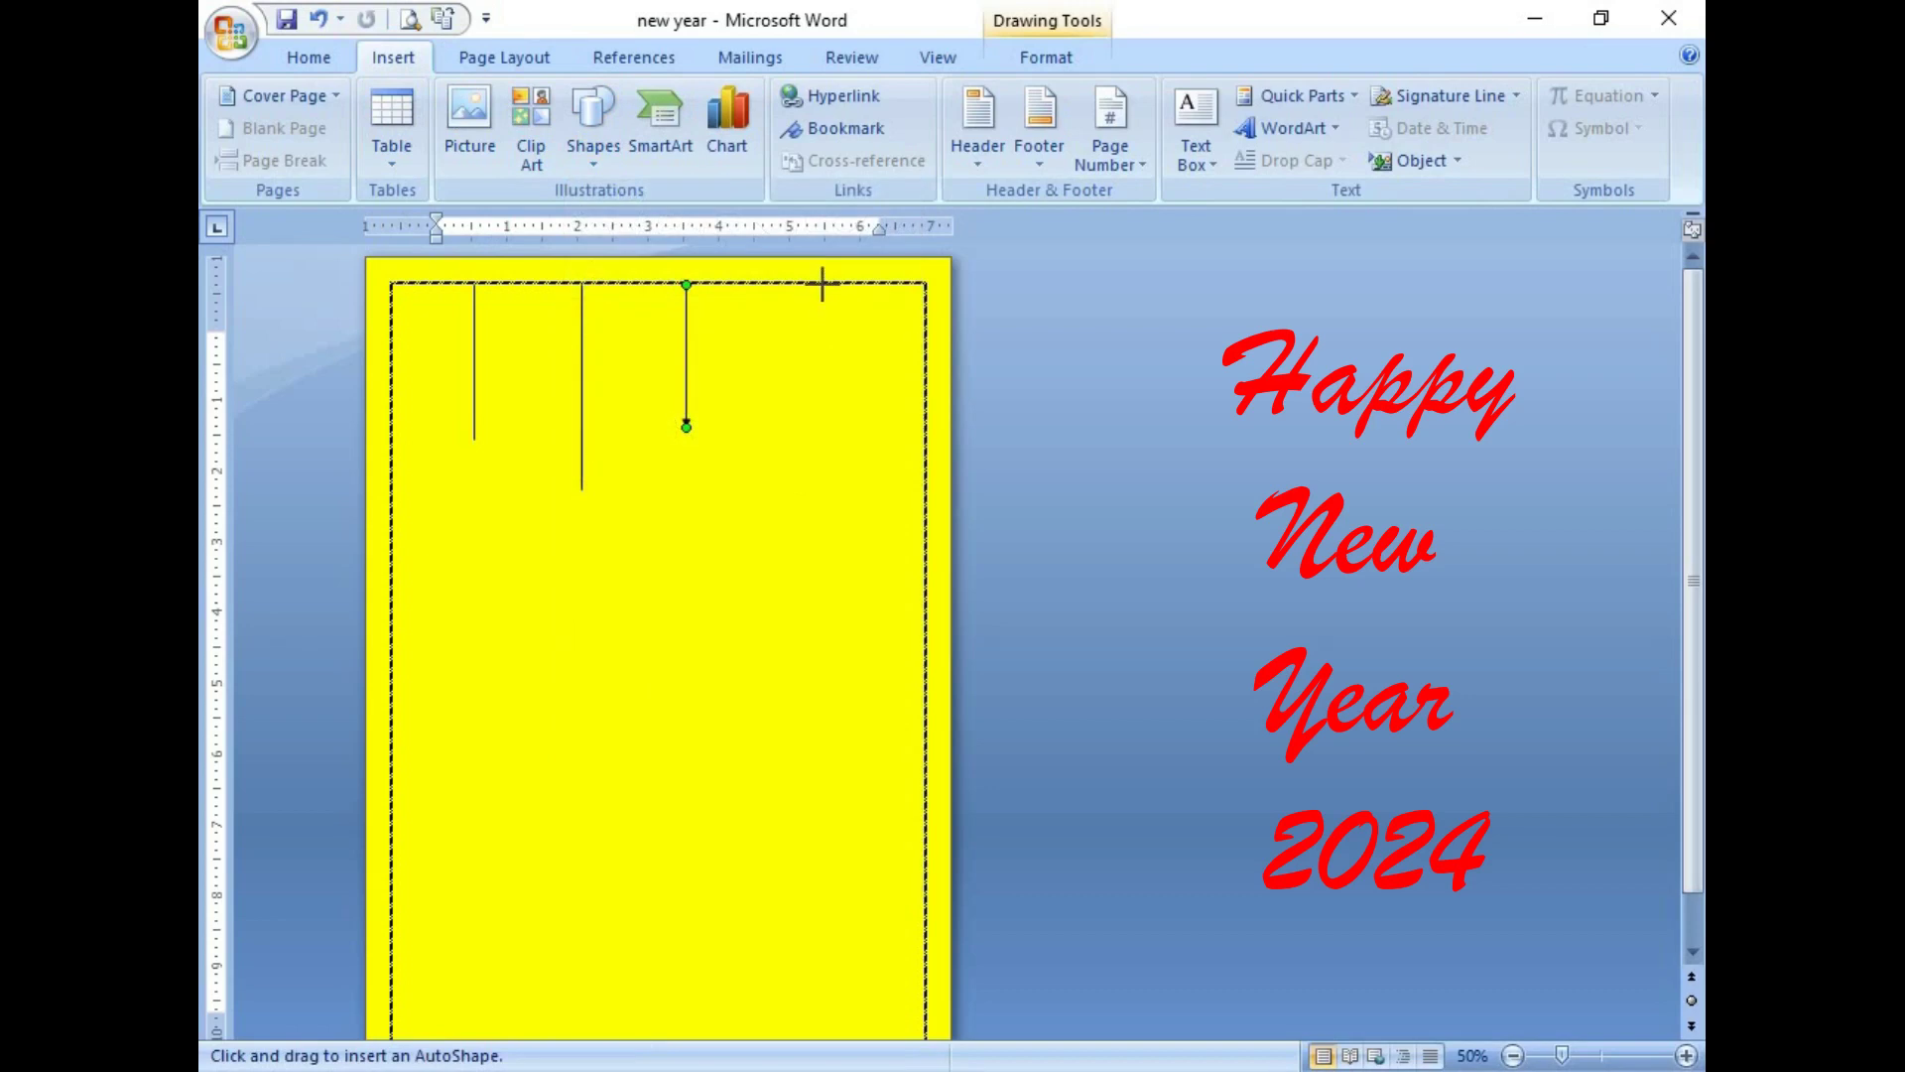
pyautogui.moveTo(814, 284); pyautogui.dragTo(818, 517)
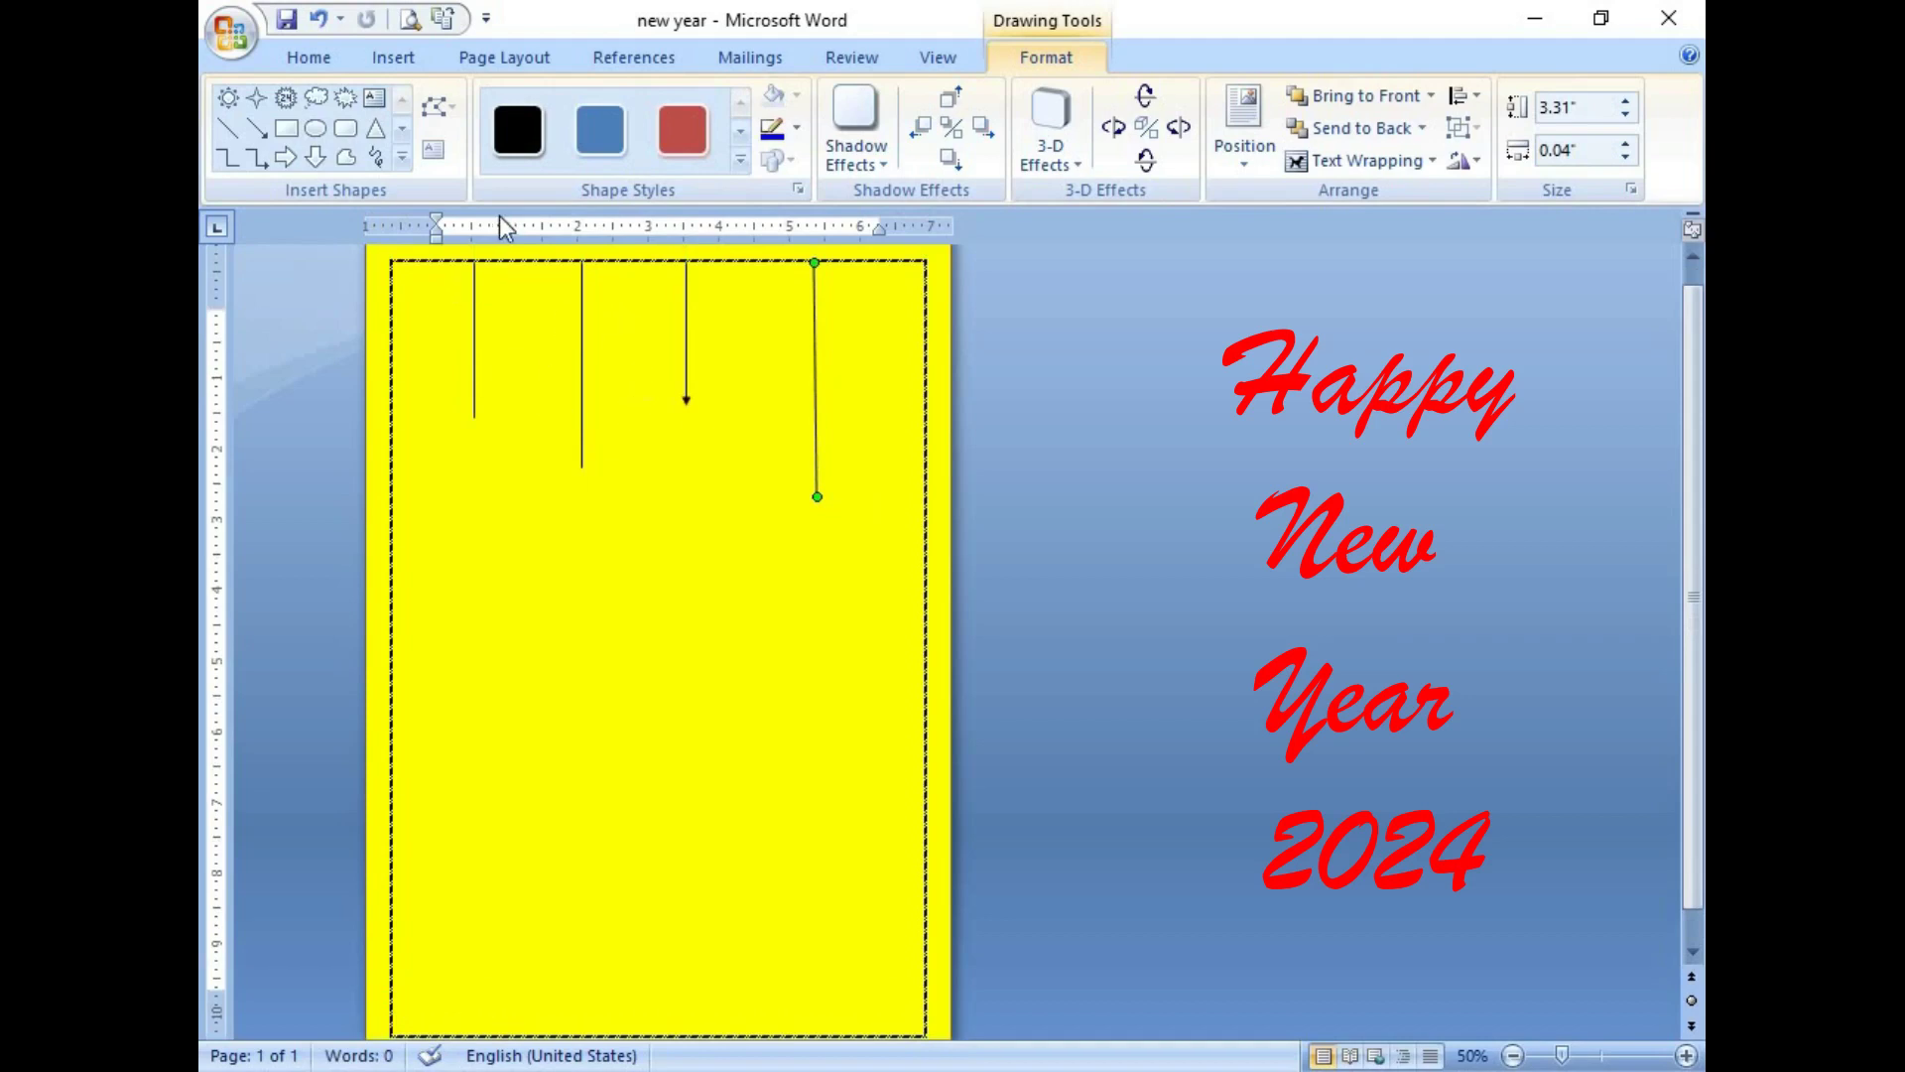
pyautogui.click(395, 60)
pyautogui.click(594, 149)
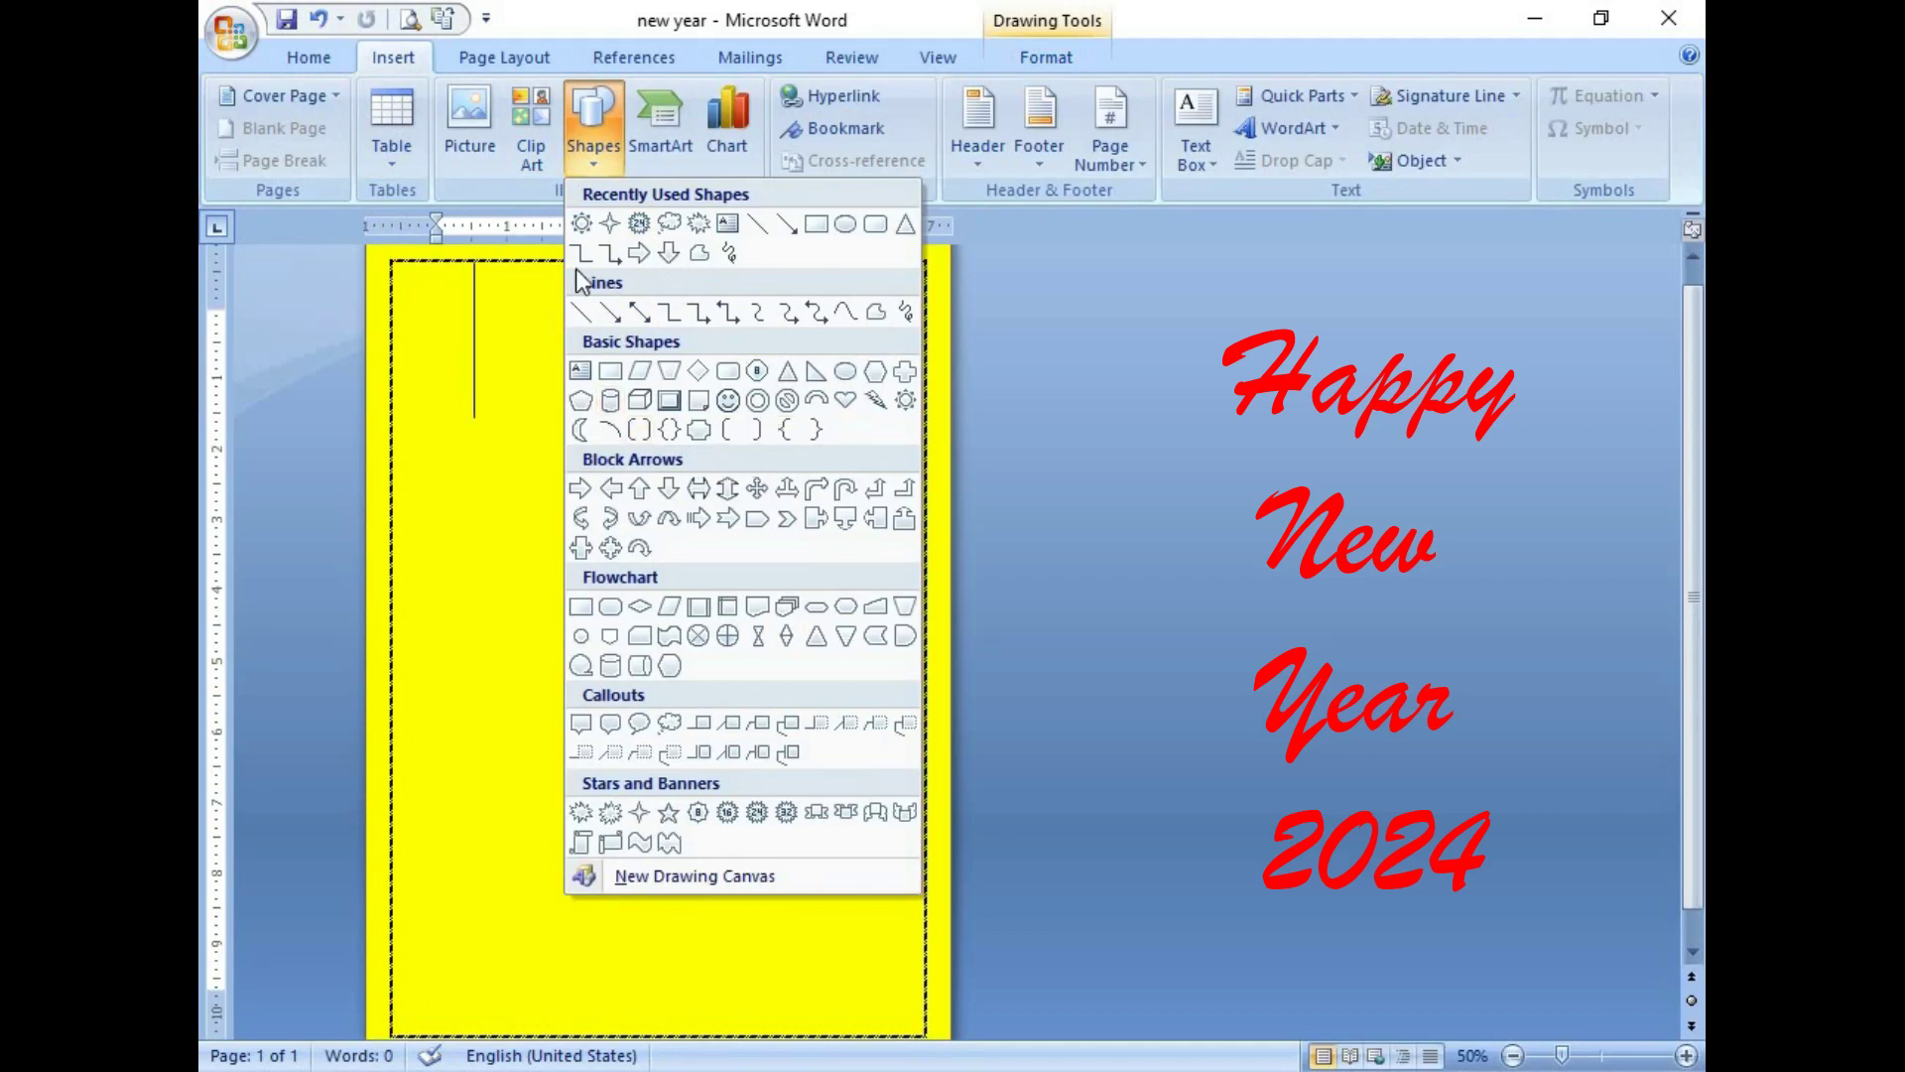
# Step: Draw ovals under the first two strings, centring the first on its line
pyautogui.click(842, 227)
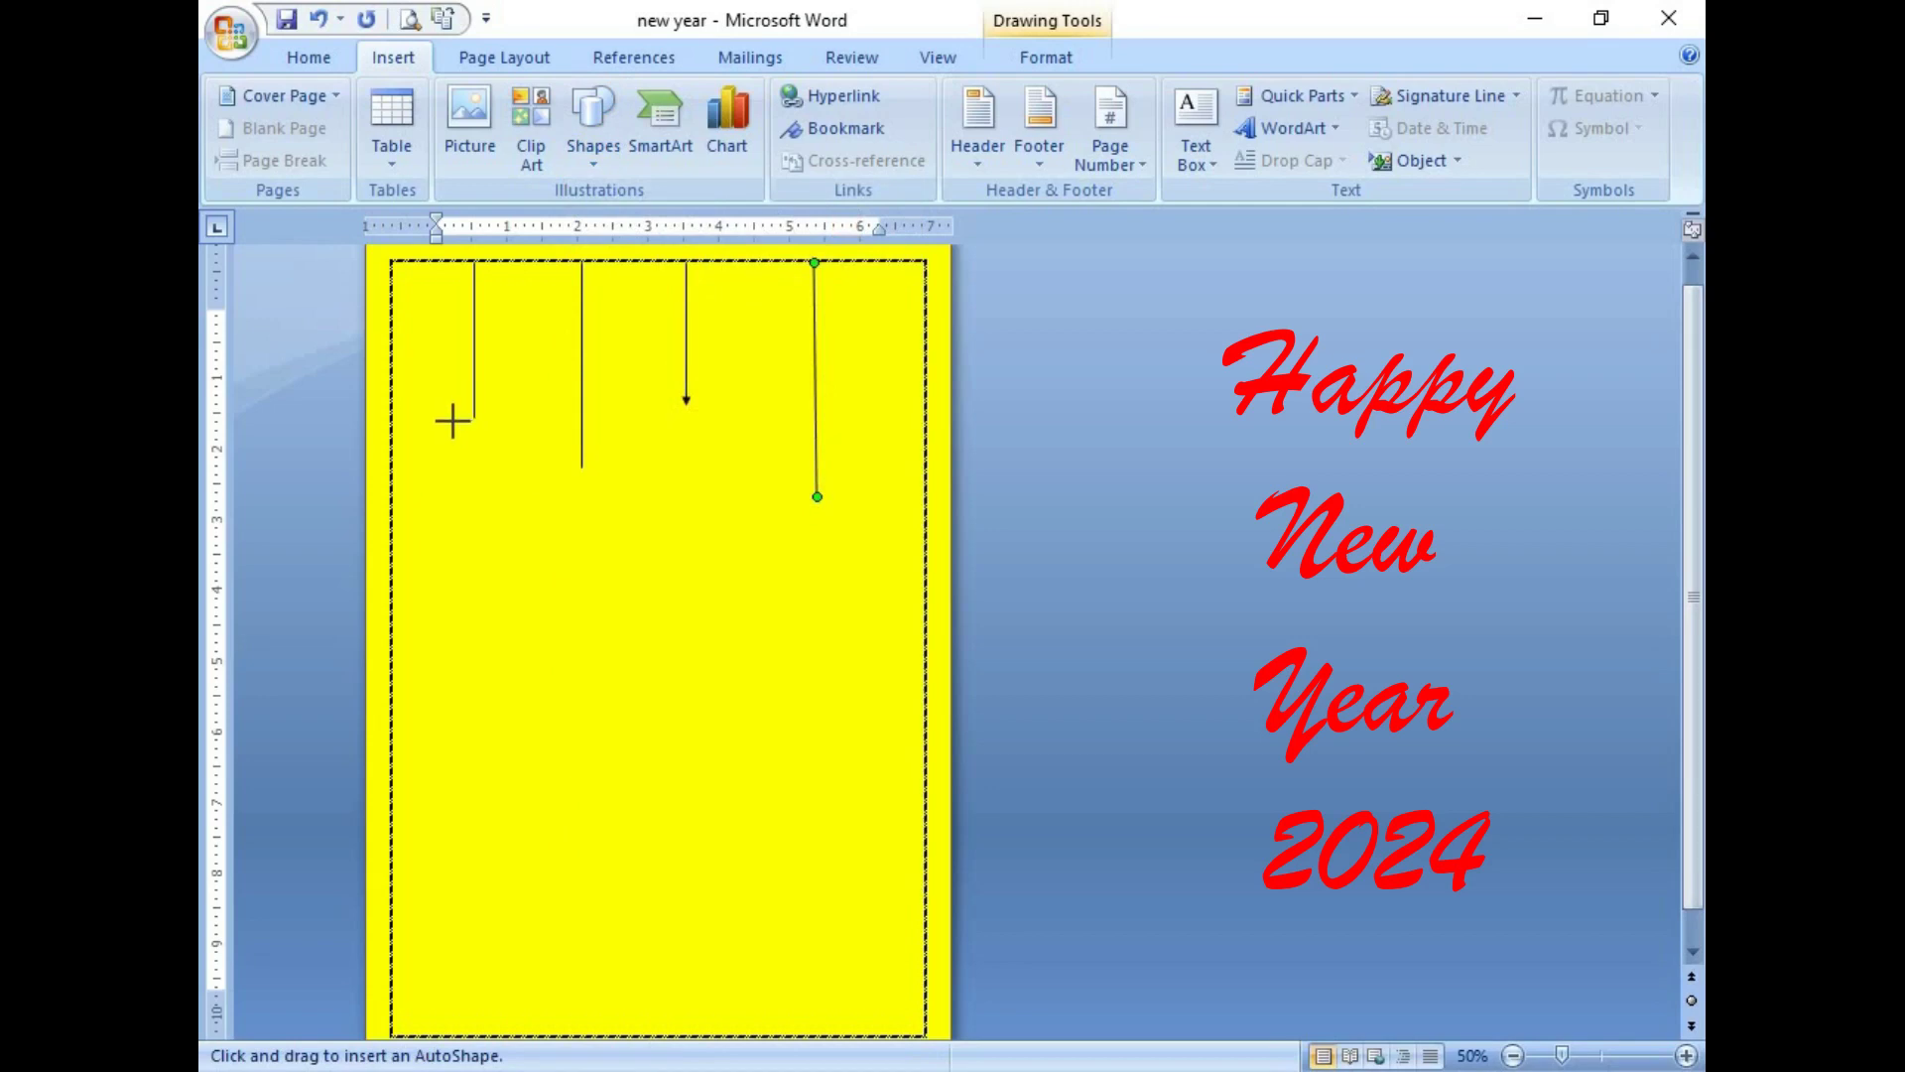
pyautogui.moveTo(436, 405); pyautogui.dragTo(513, 527)
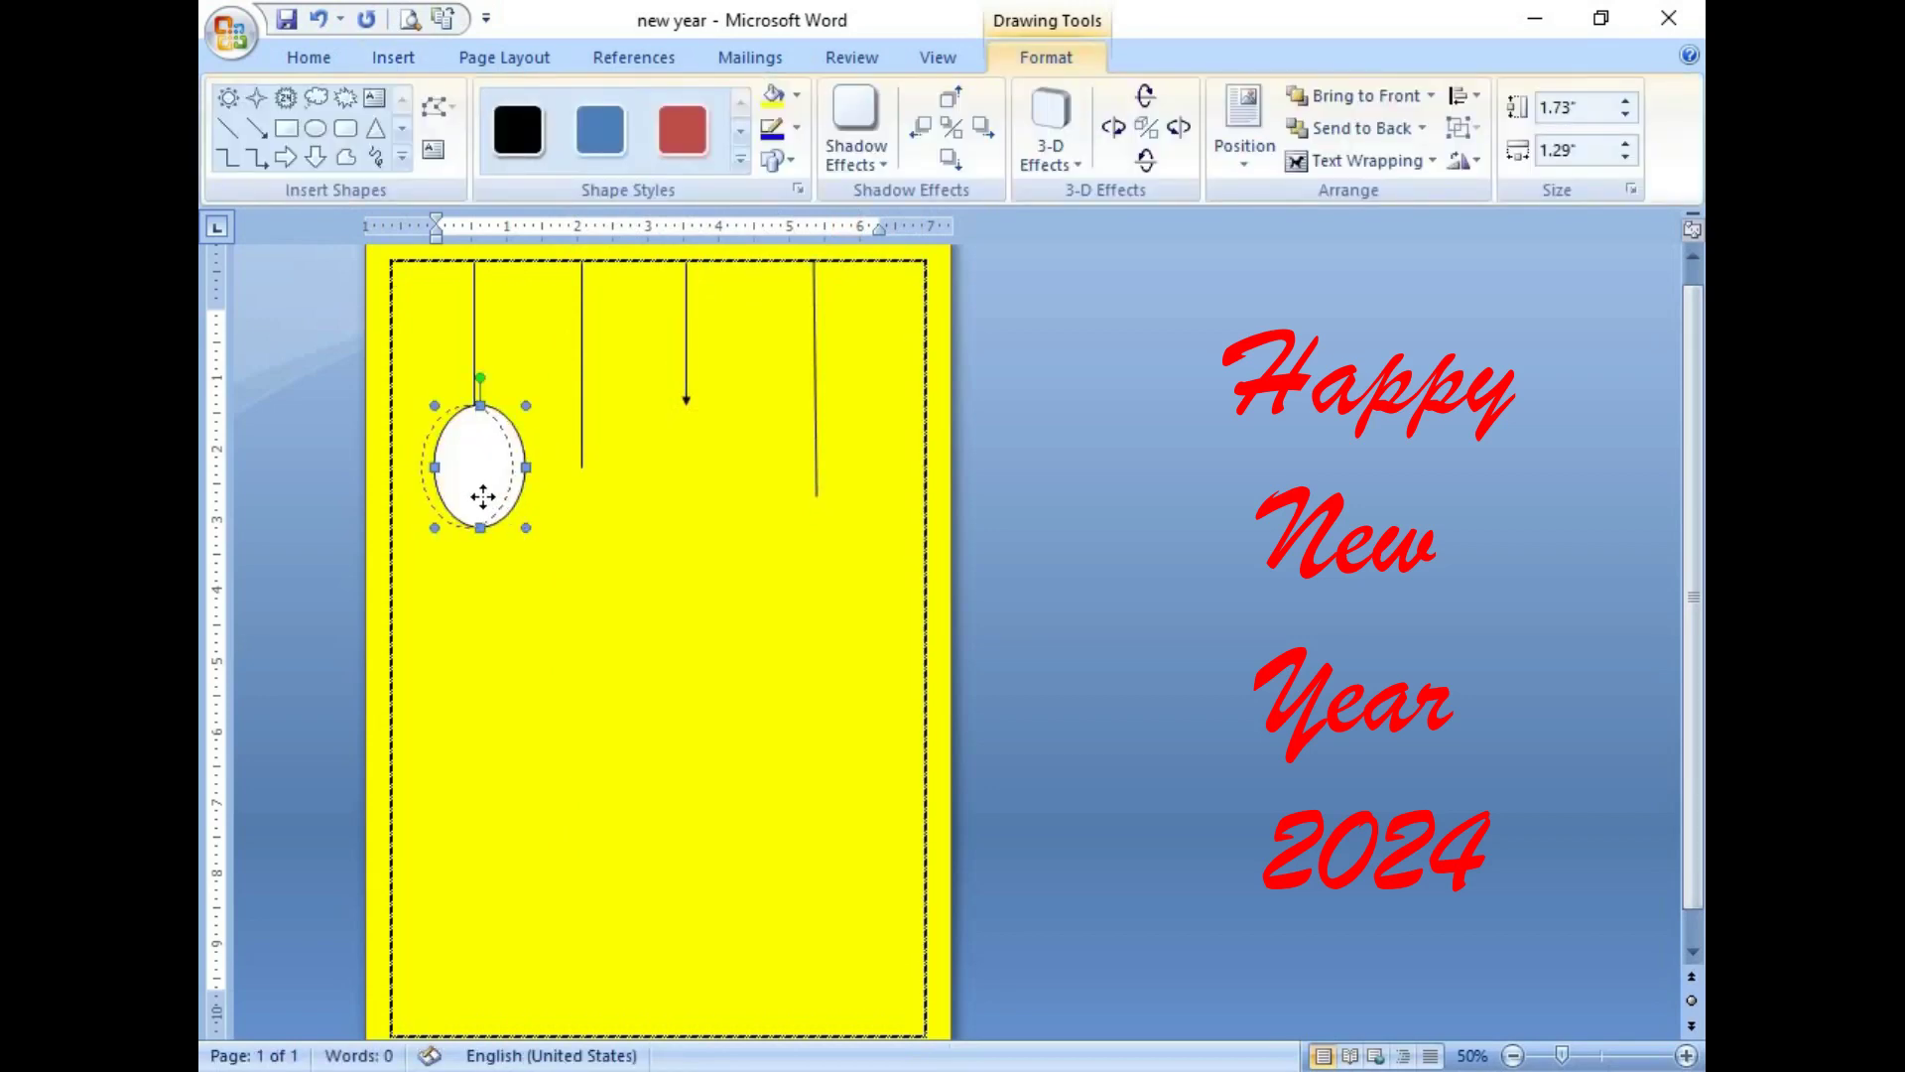
pyautogui.moveTo(470, 497); pyautogui.dragTo(480, 494)
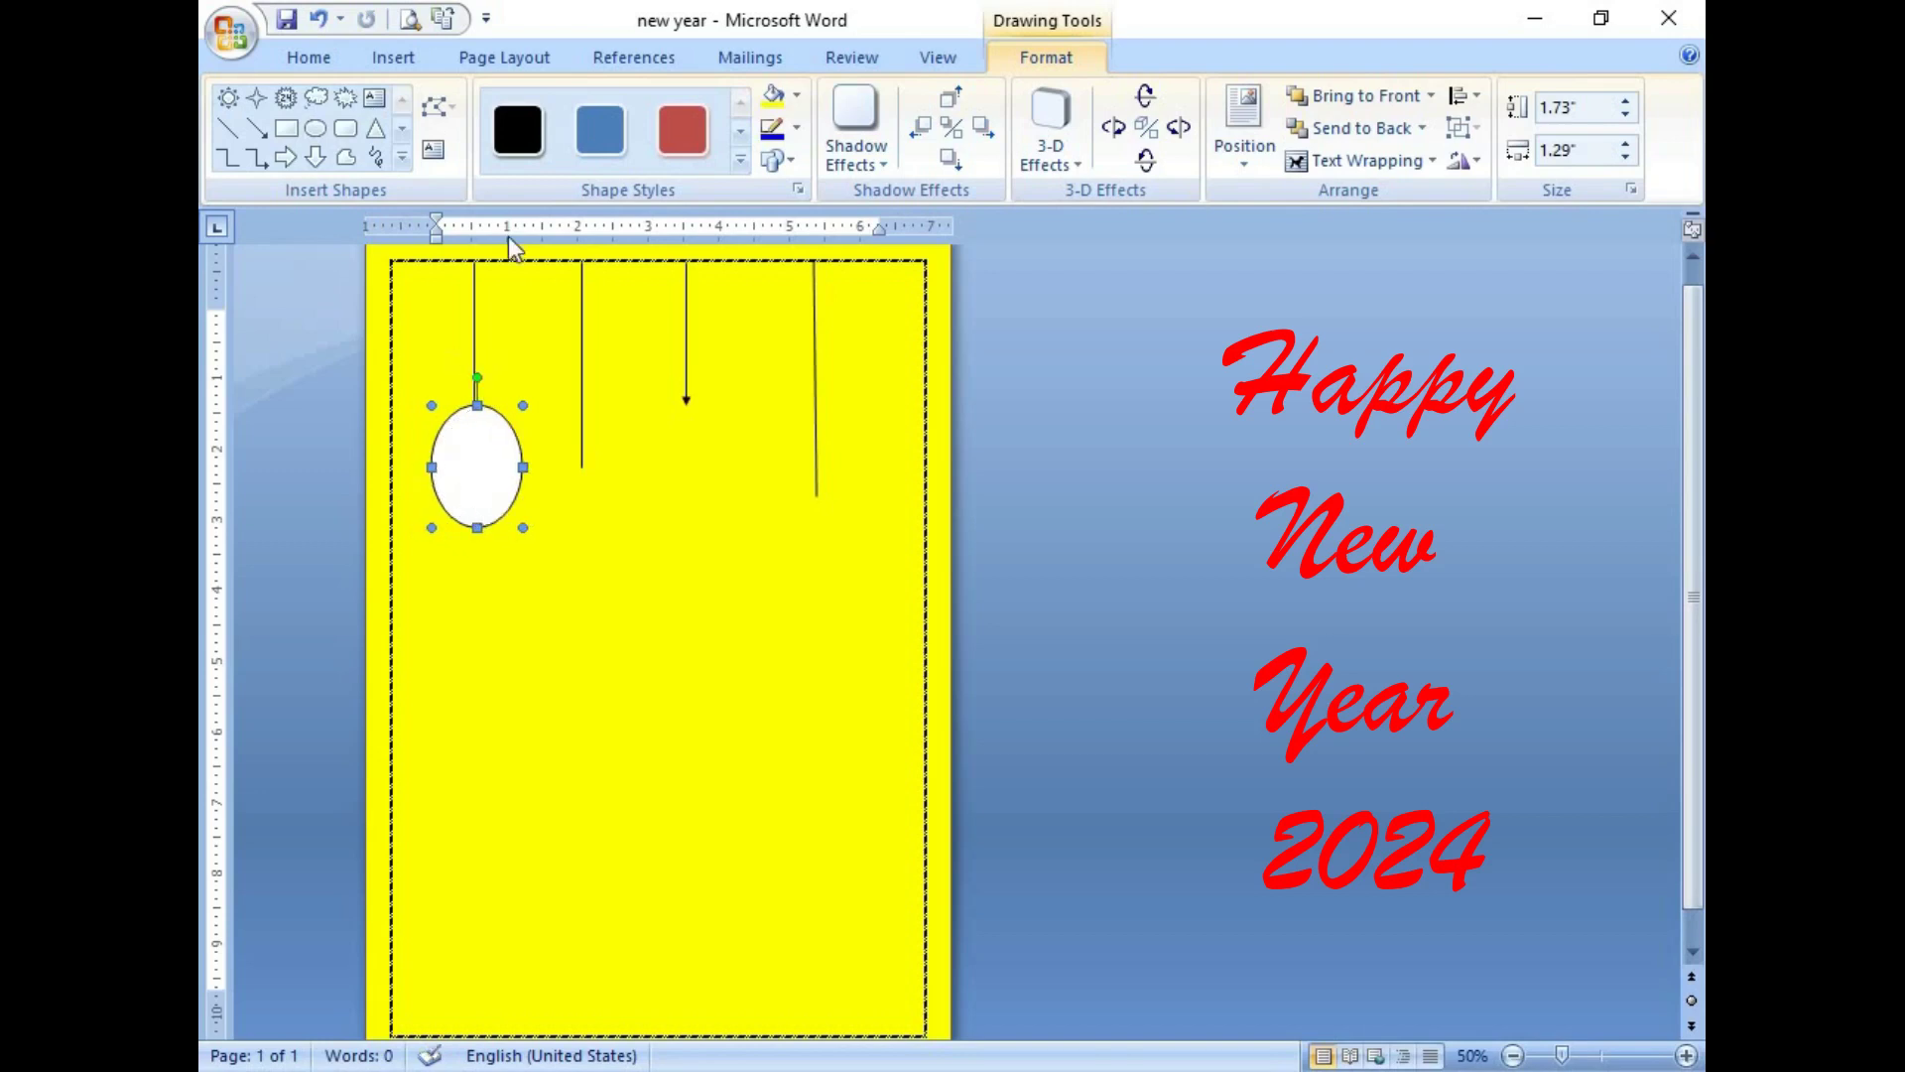
pyautogui.click(395, 58)
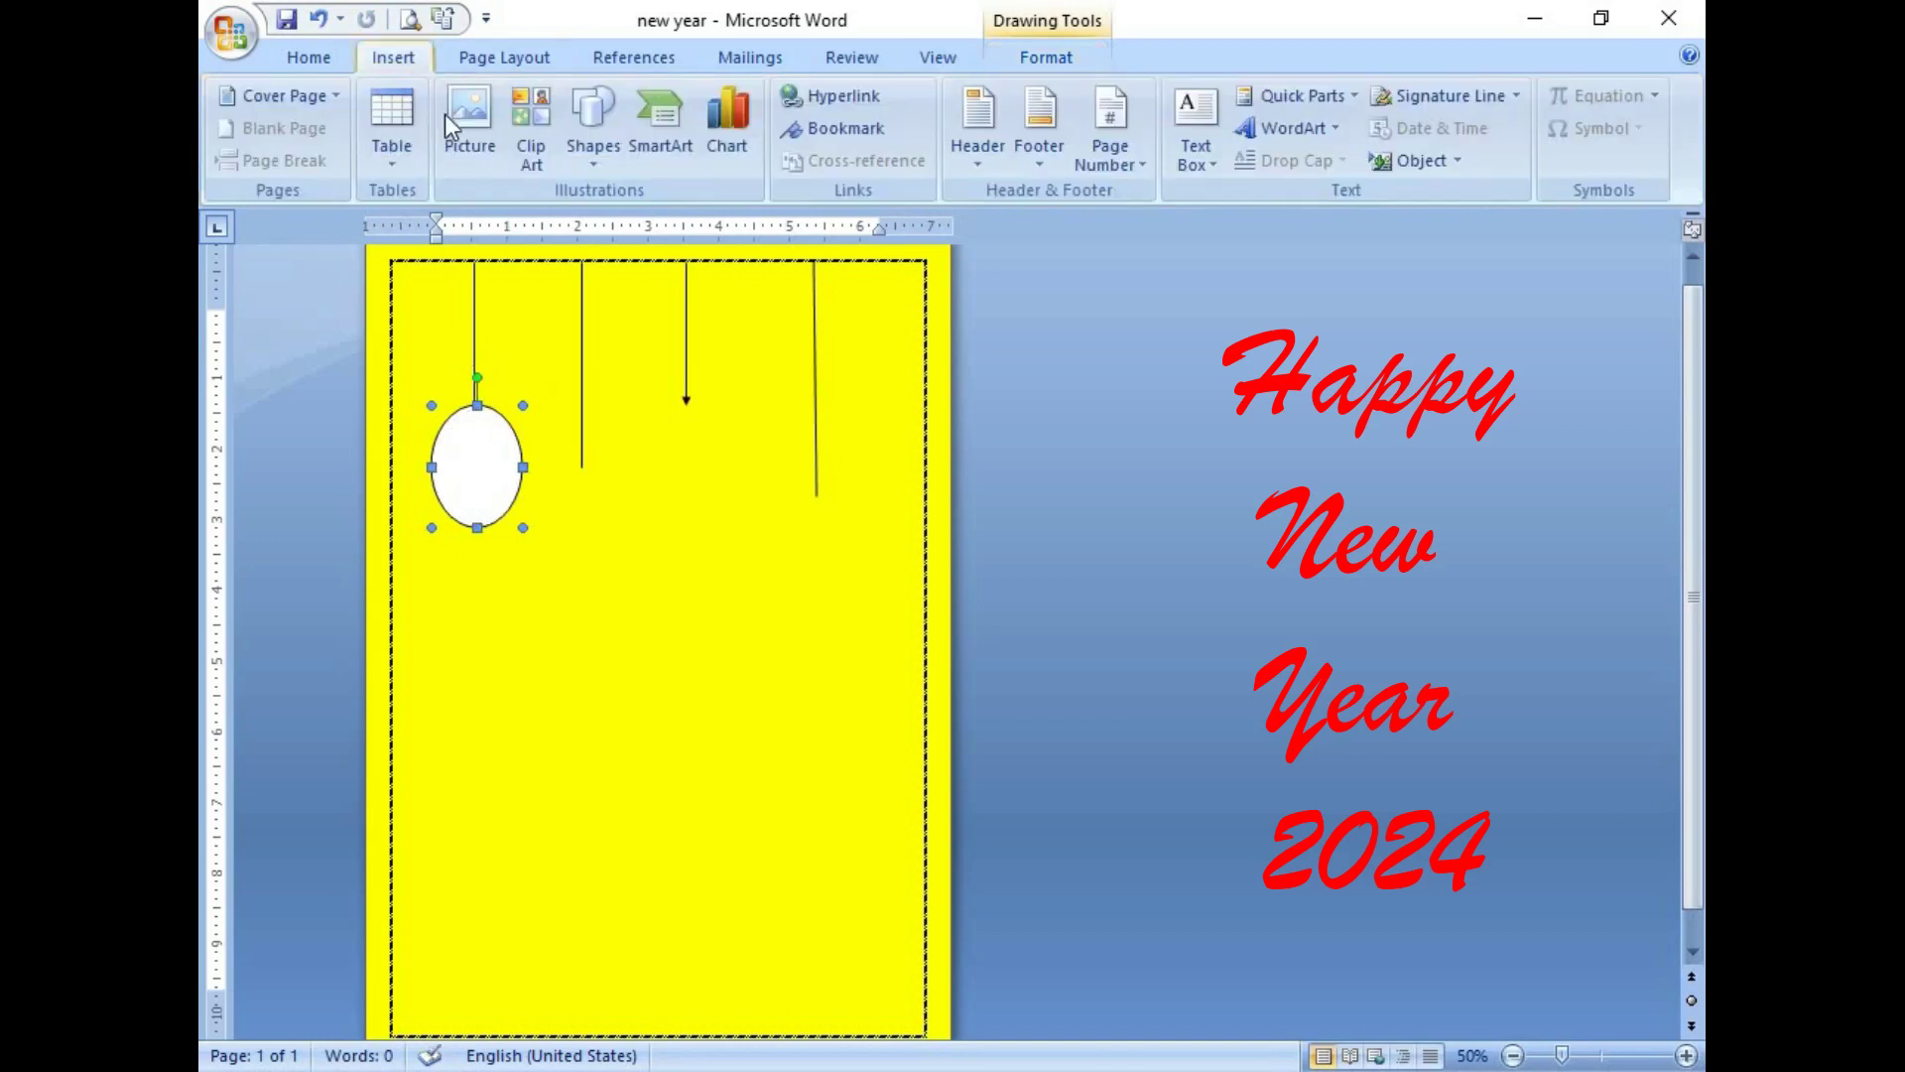
pyautogui.click(603, 165)
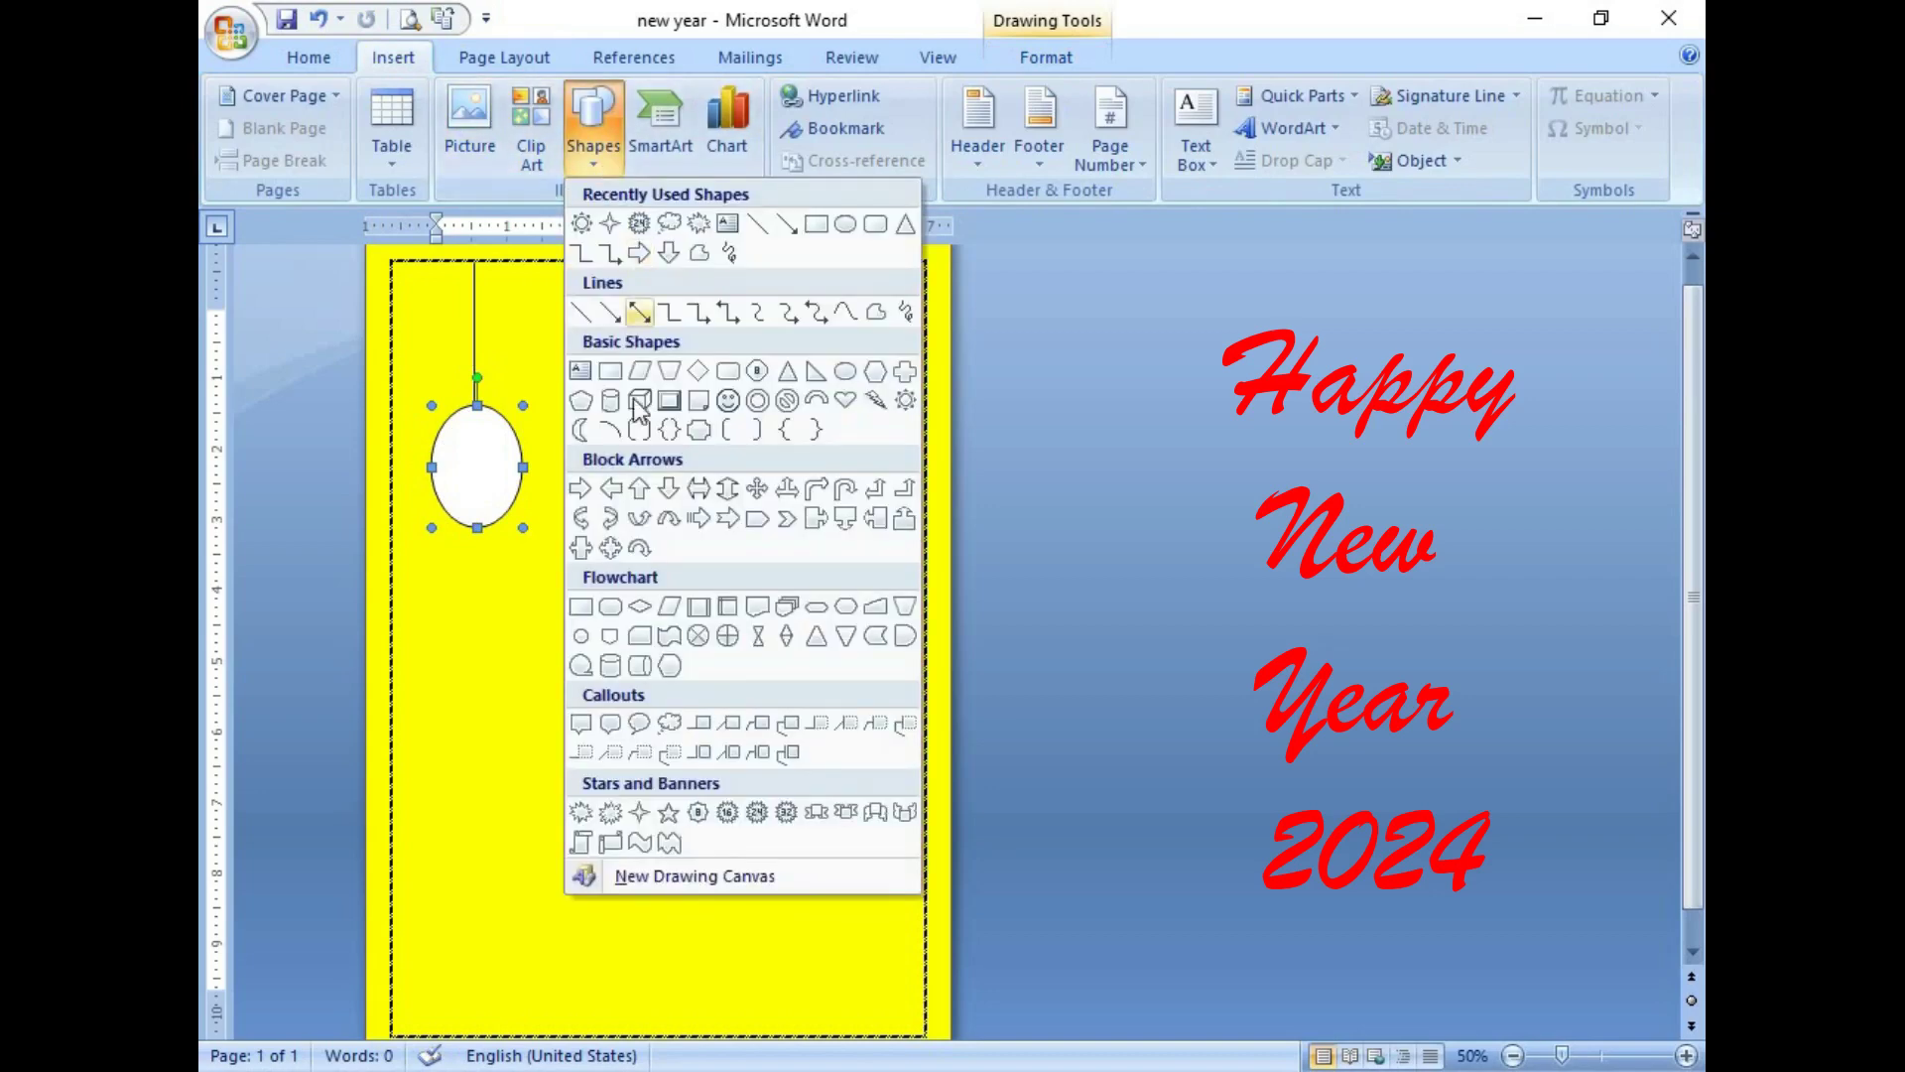
pyautogui.click(843, 228)
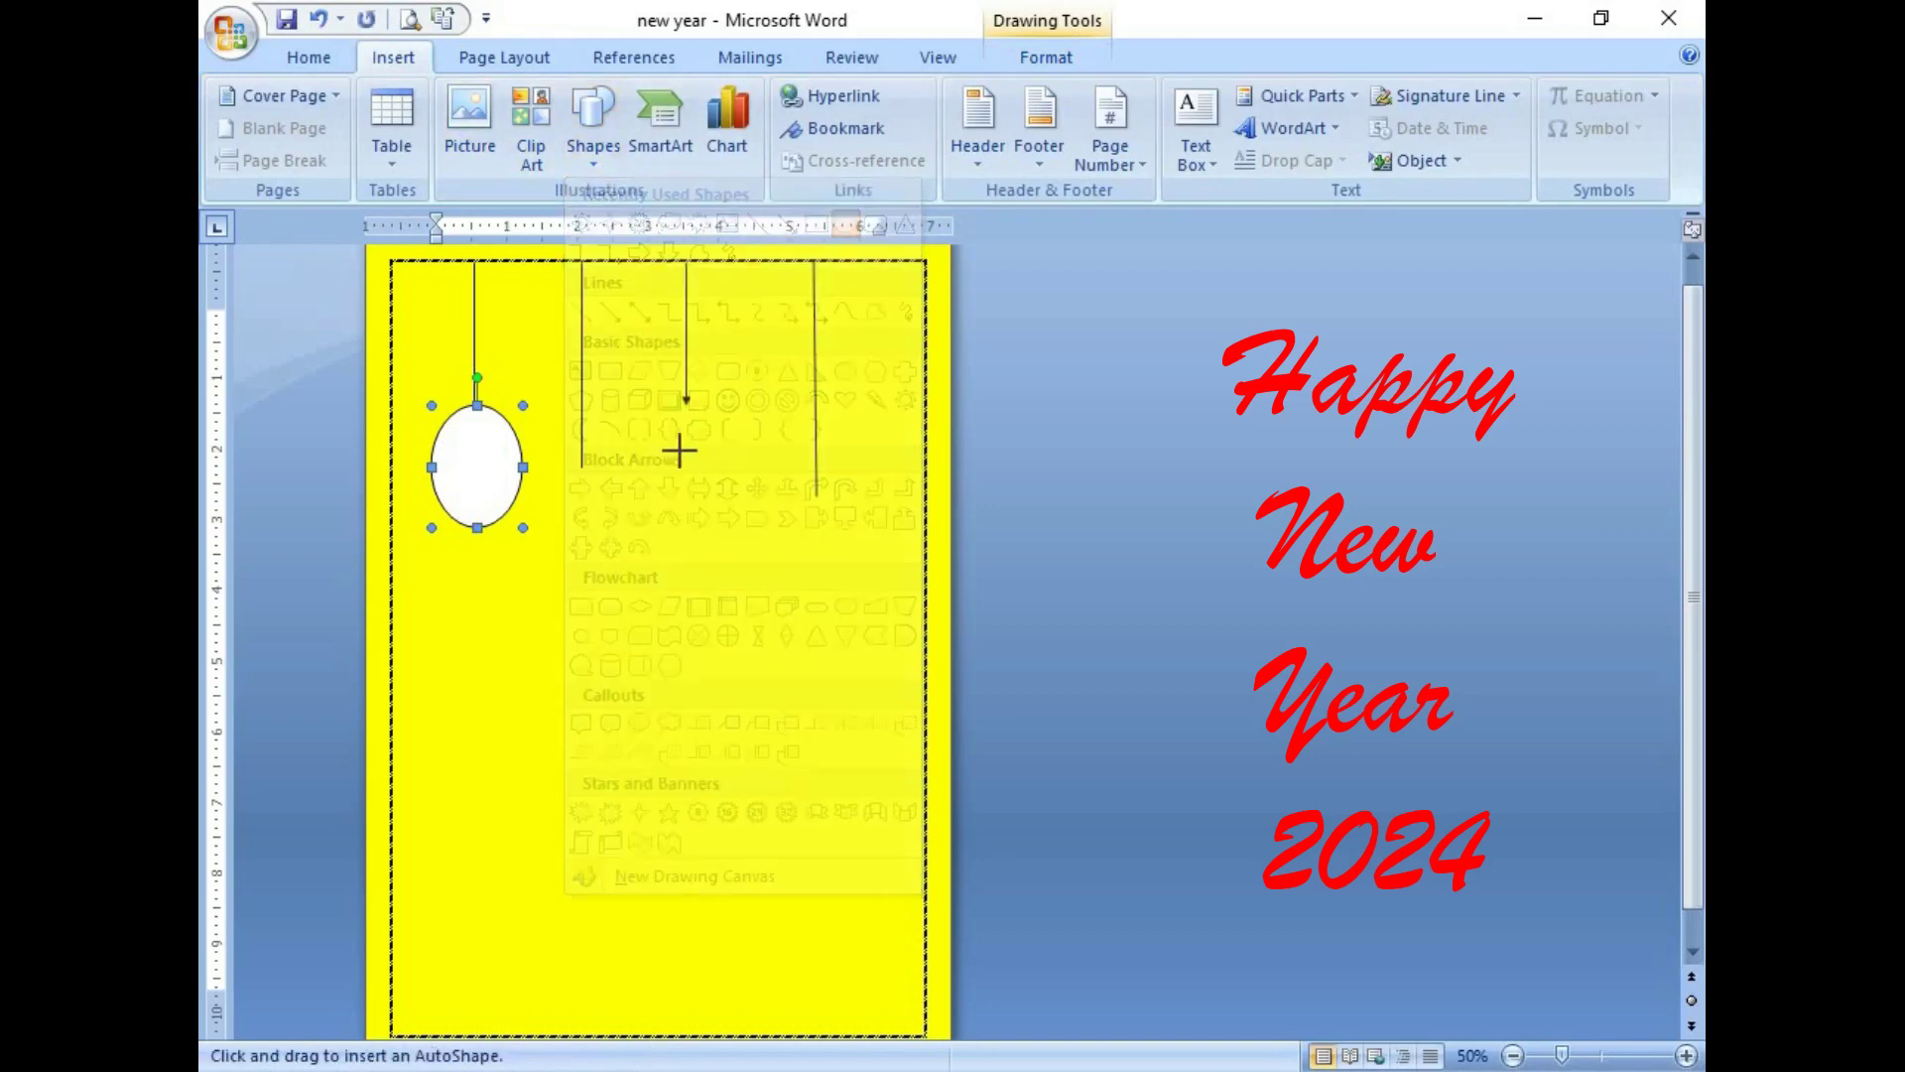
pyautogui.moveTo(562, 451)
pyautogui.mouseDown()
pyautogui.moveTo(648, 561)
pyautogui.moveTo(589, 523)
pyautogui.moveTo(606, 524)
pyautogui.mouseUp()
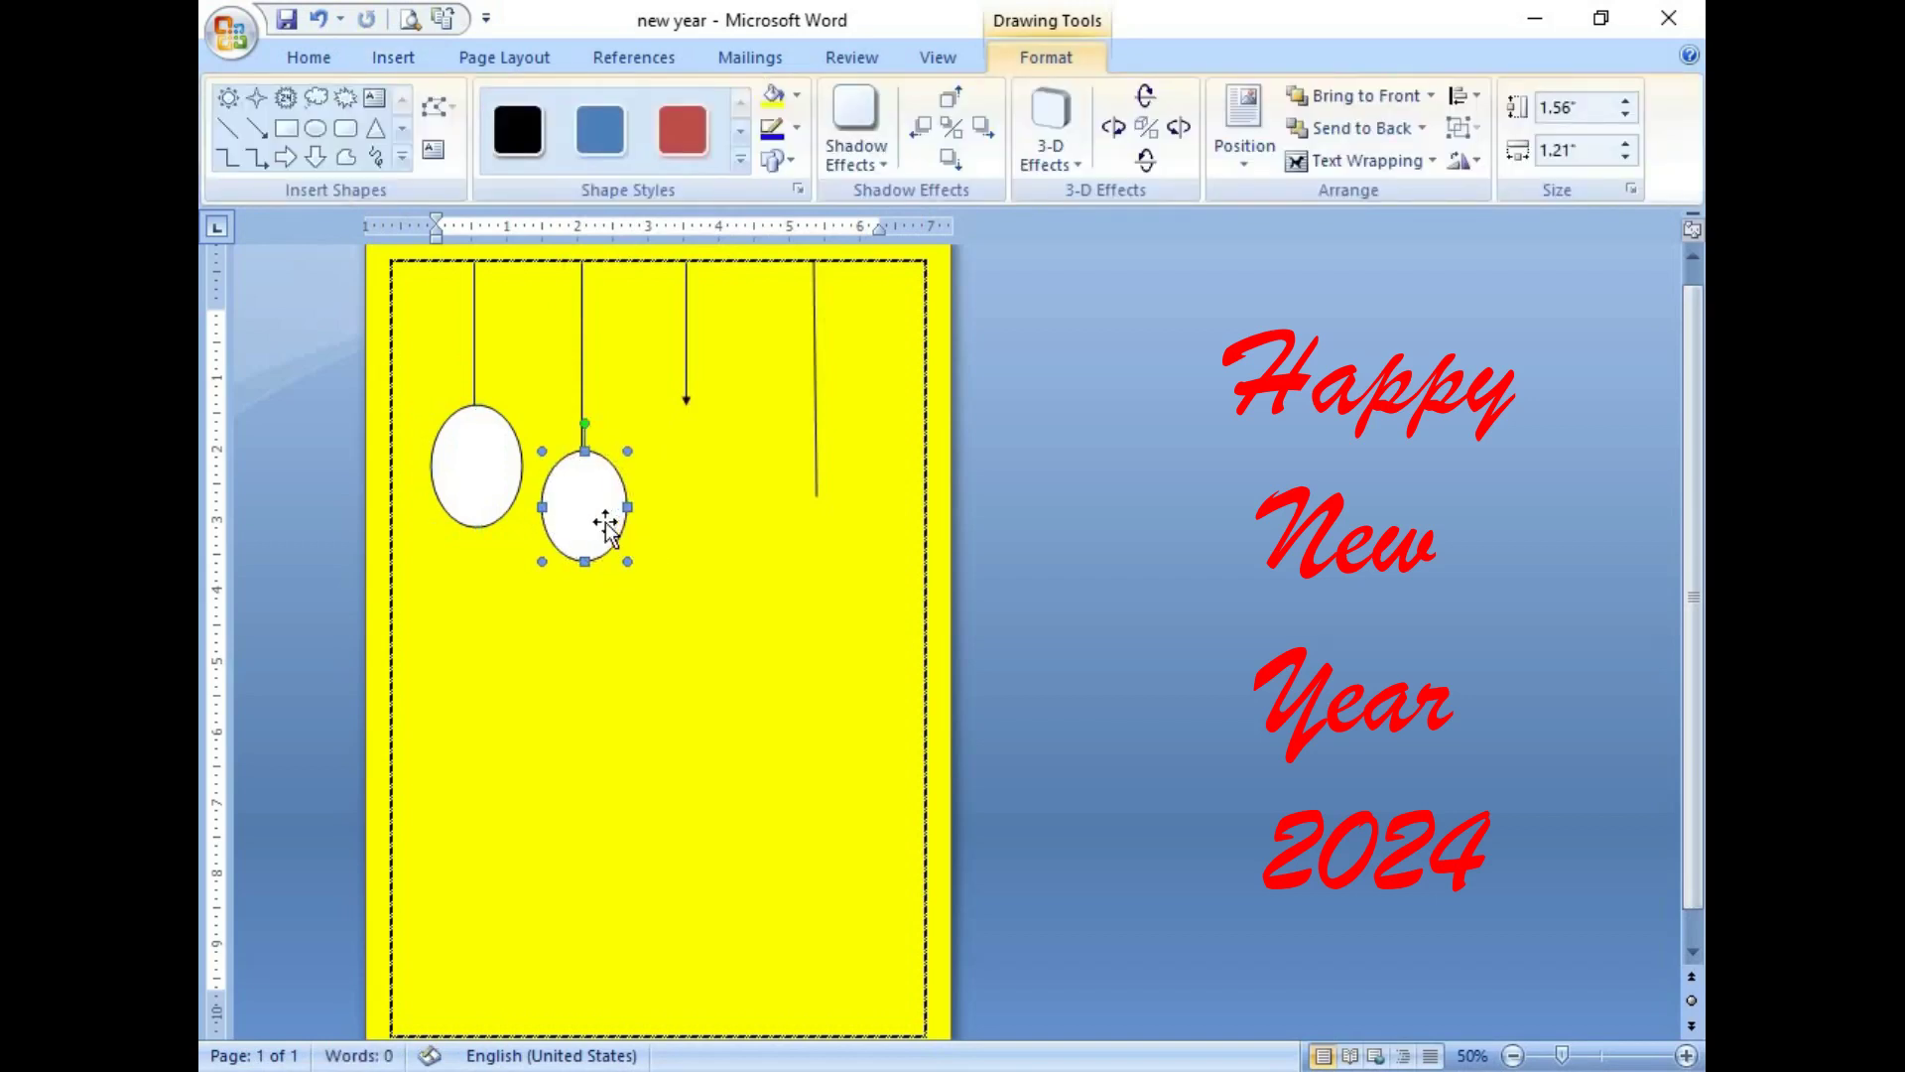
# Step: Draw ovals at the ends of the third and fourth strings
pyautogui.click(381, 59)
pyautogui.click(594, 149)
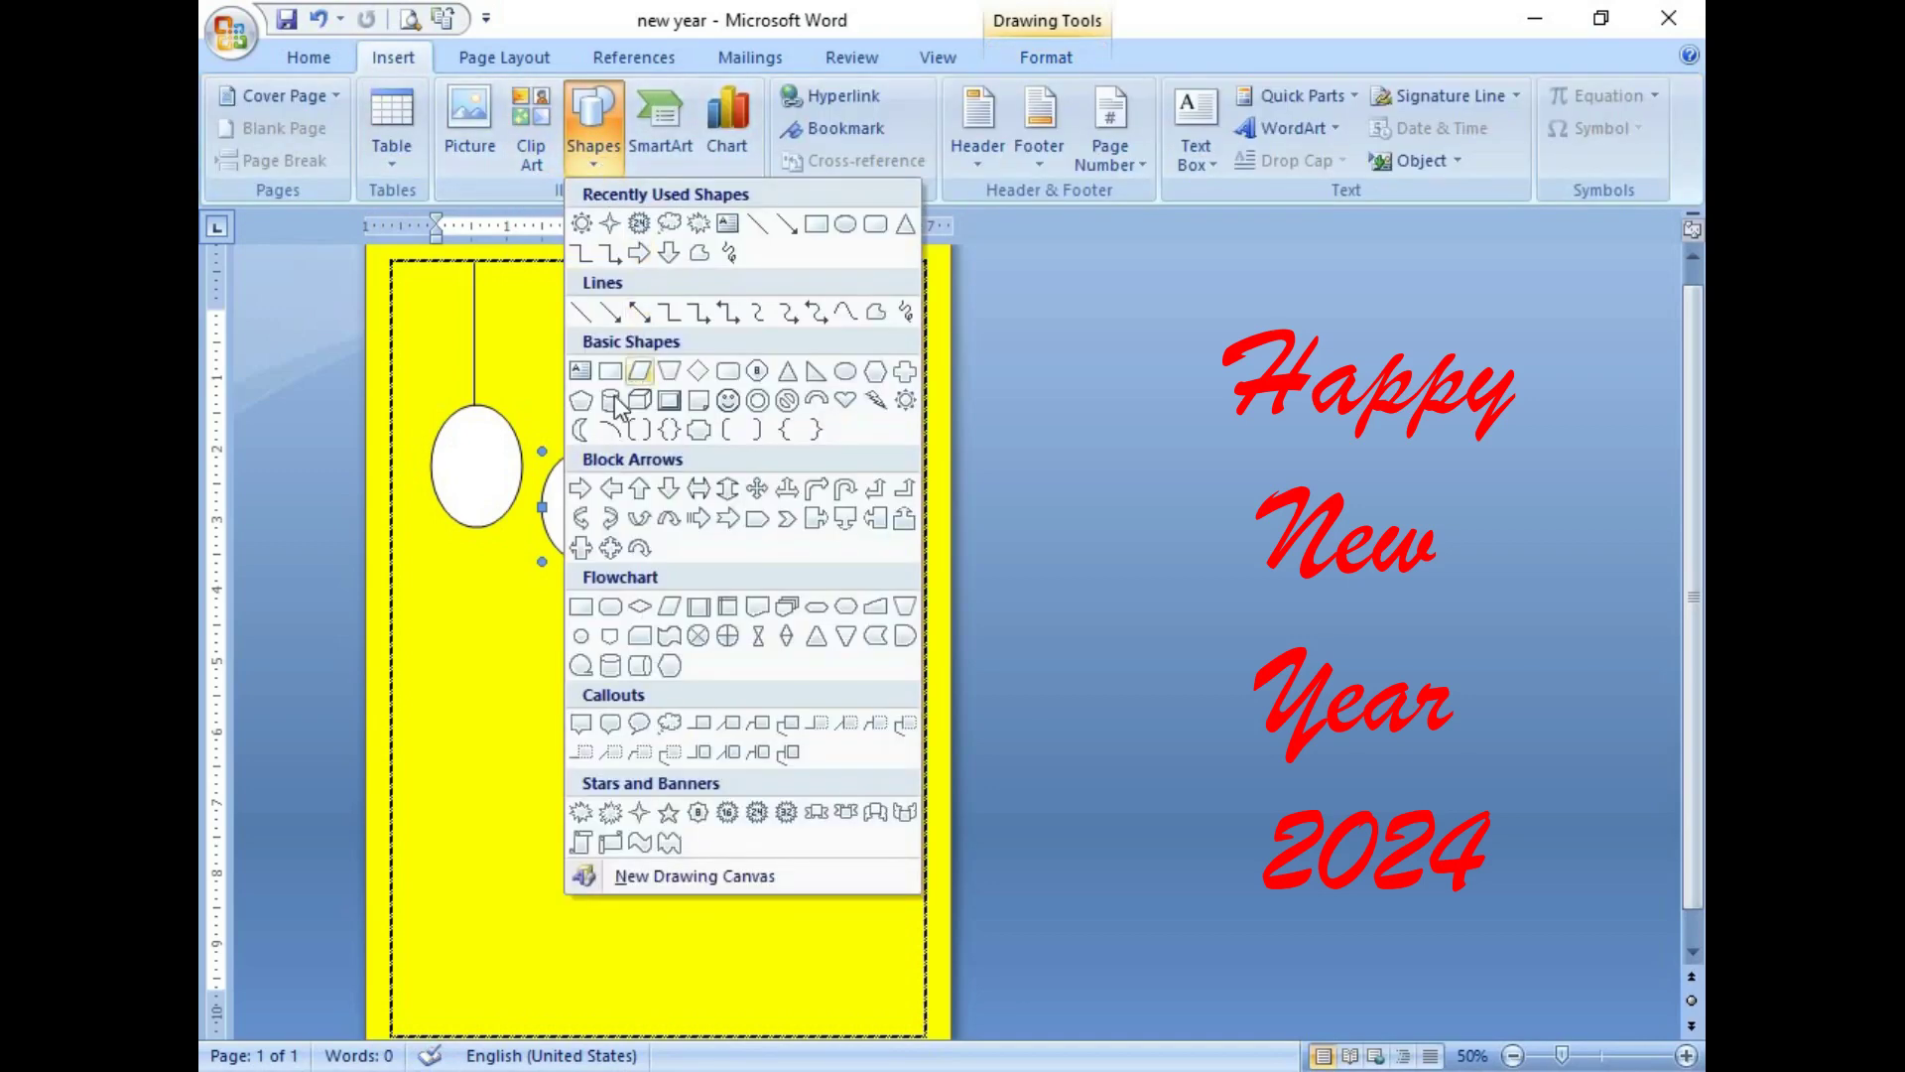
pyautogui.click(840, 229)
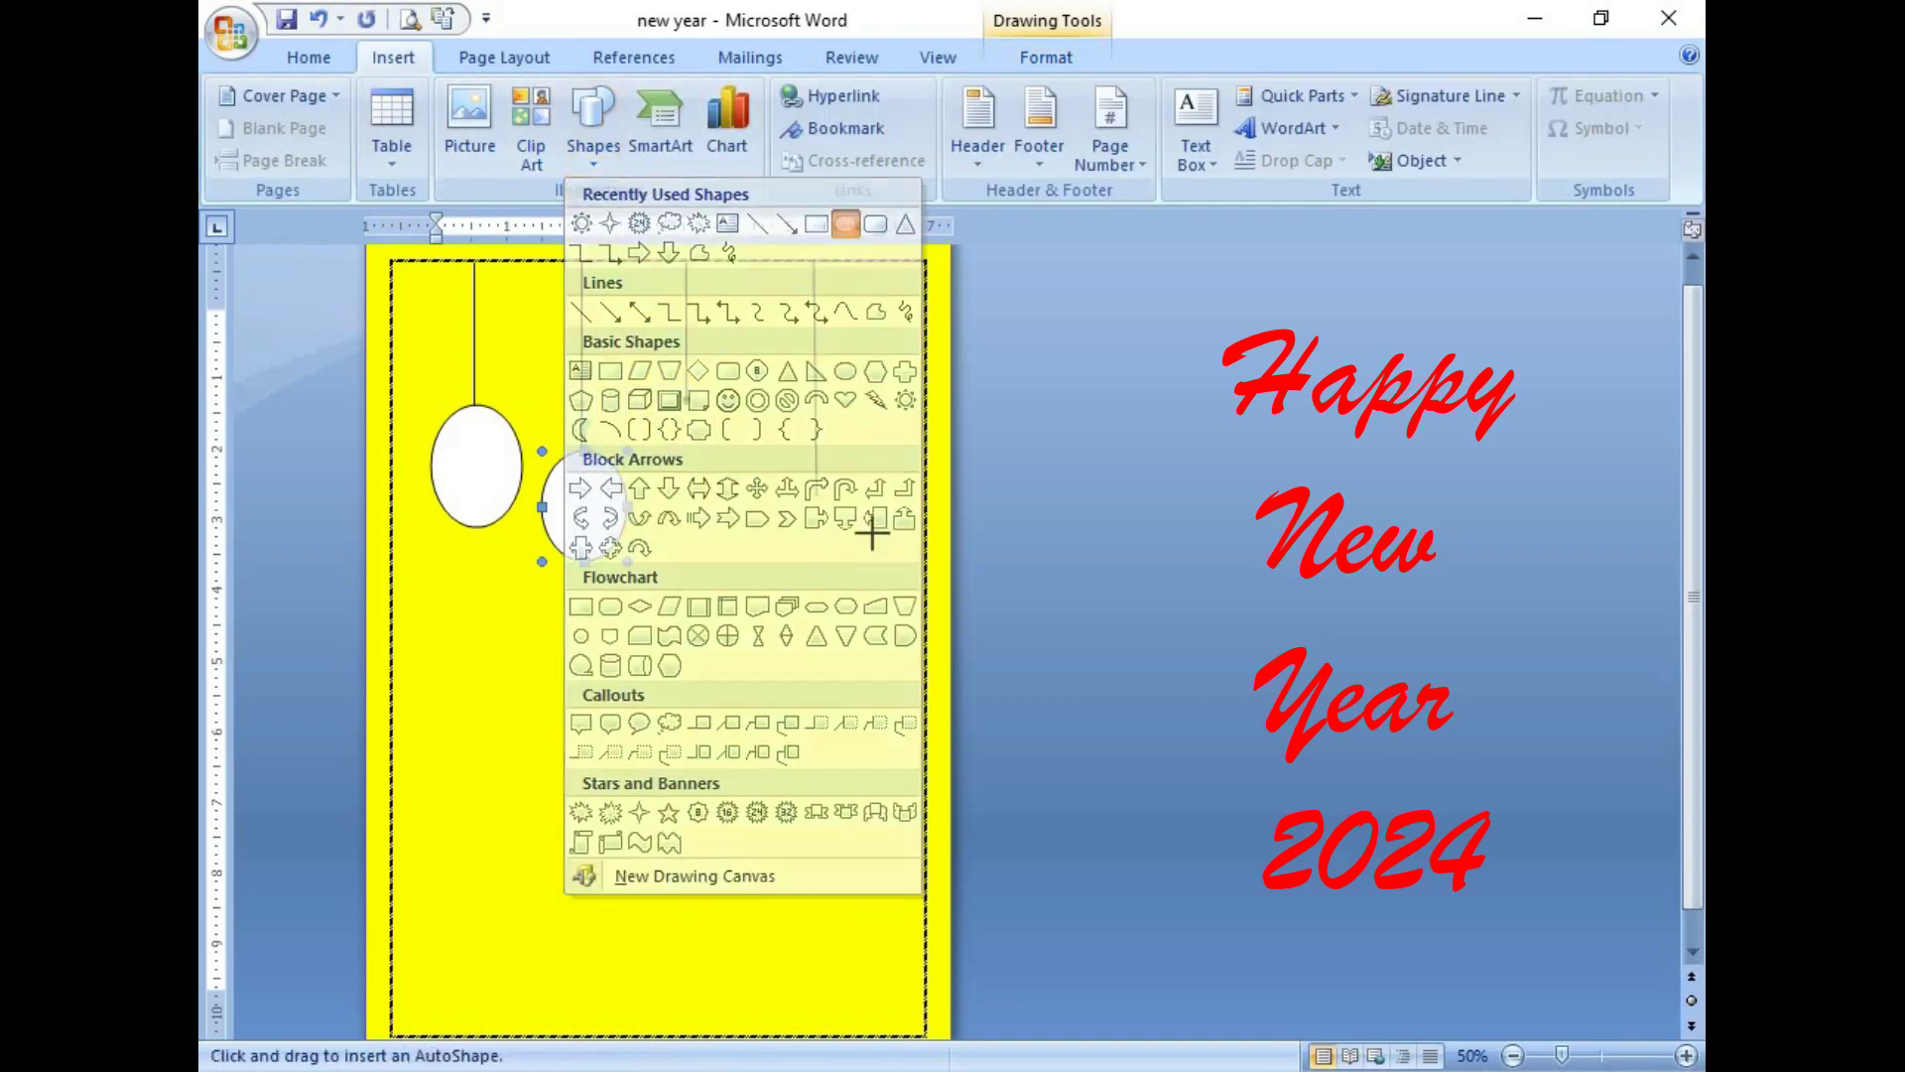
pyautogui.moveTo(659, 392)
pyautogui.mouseDown()
pyautogui.moveTo(745, 527)
pyautogui.moveTo(711, 496)
pyautogui.mouseUp()
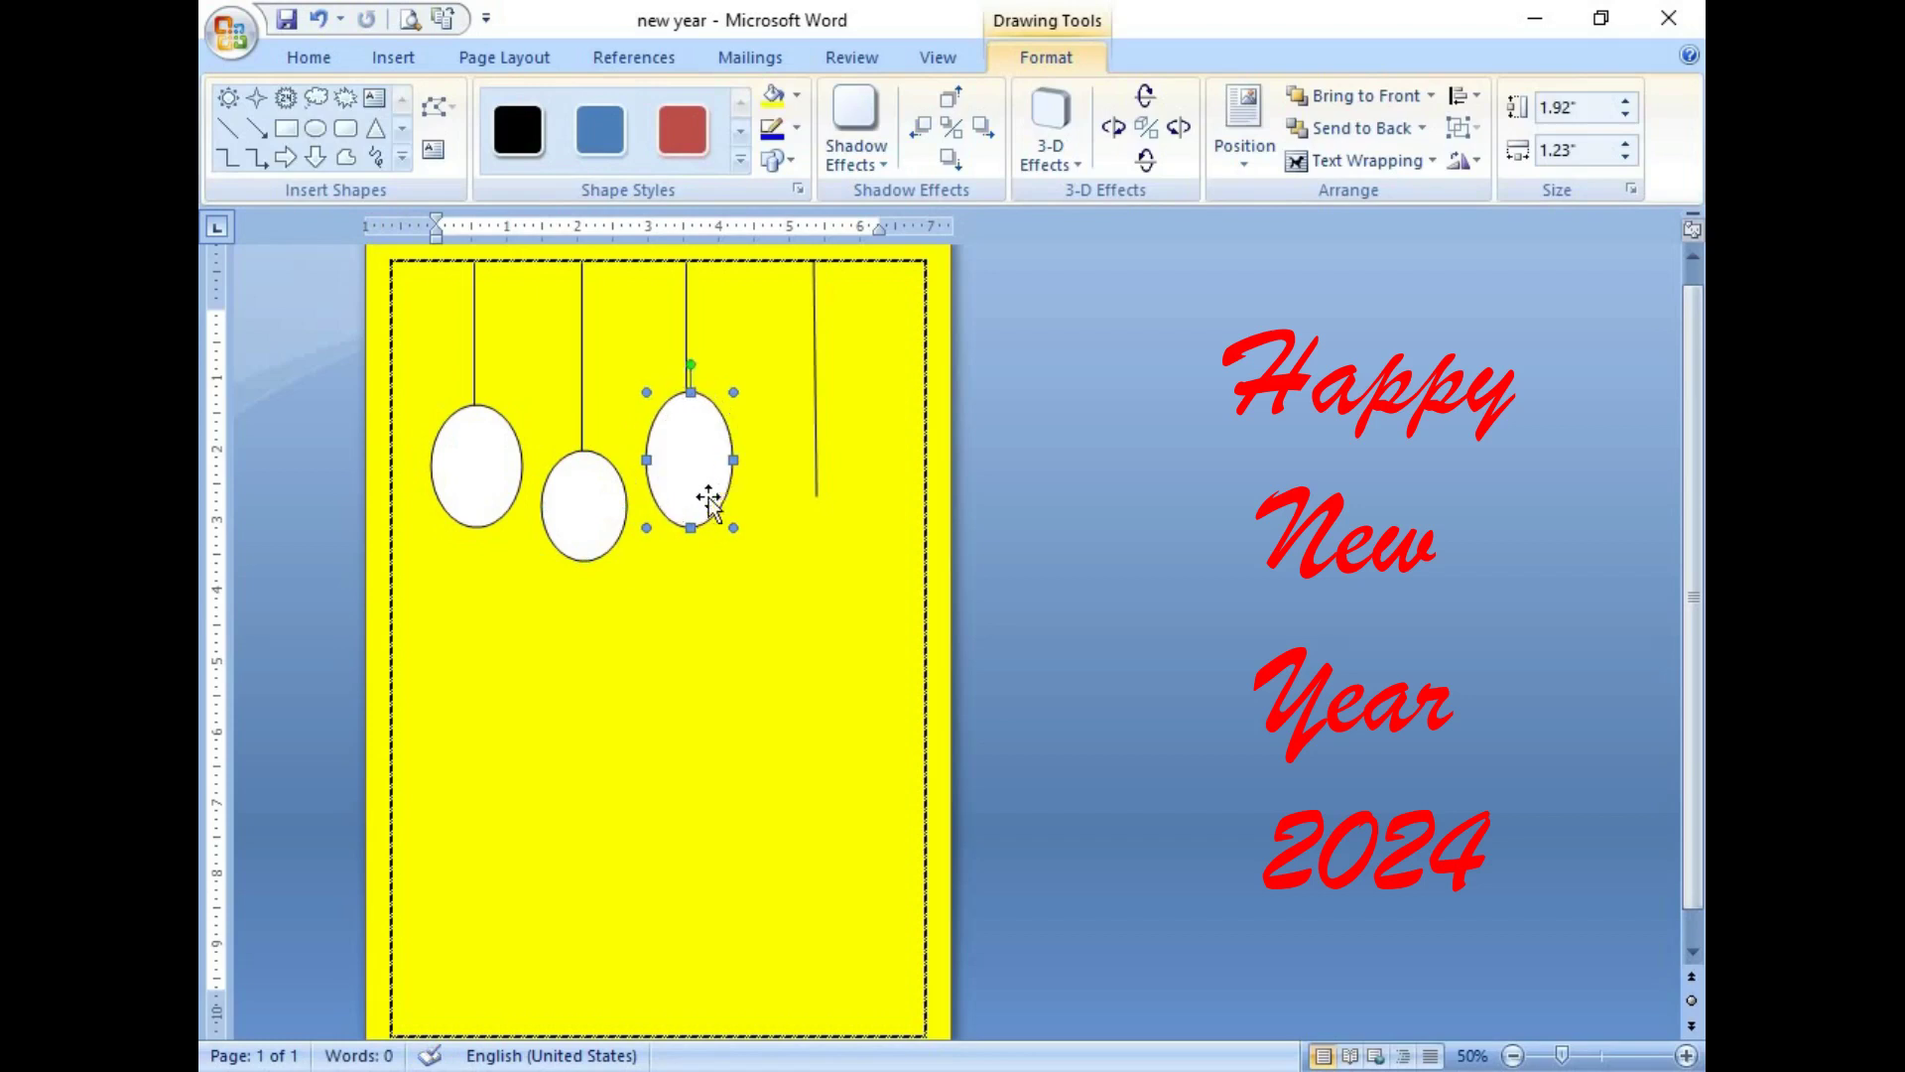
pyautogui.click(405, 62)
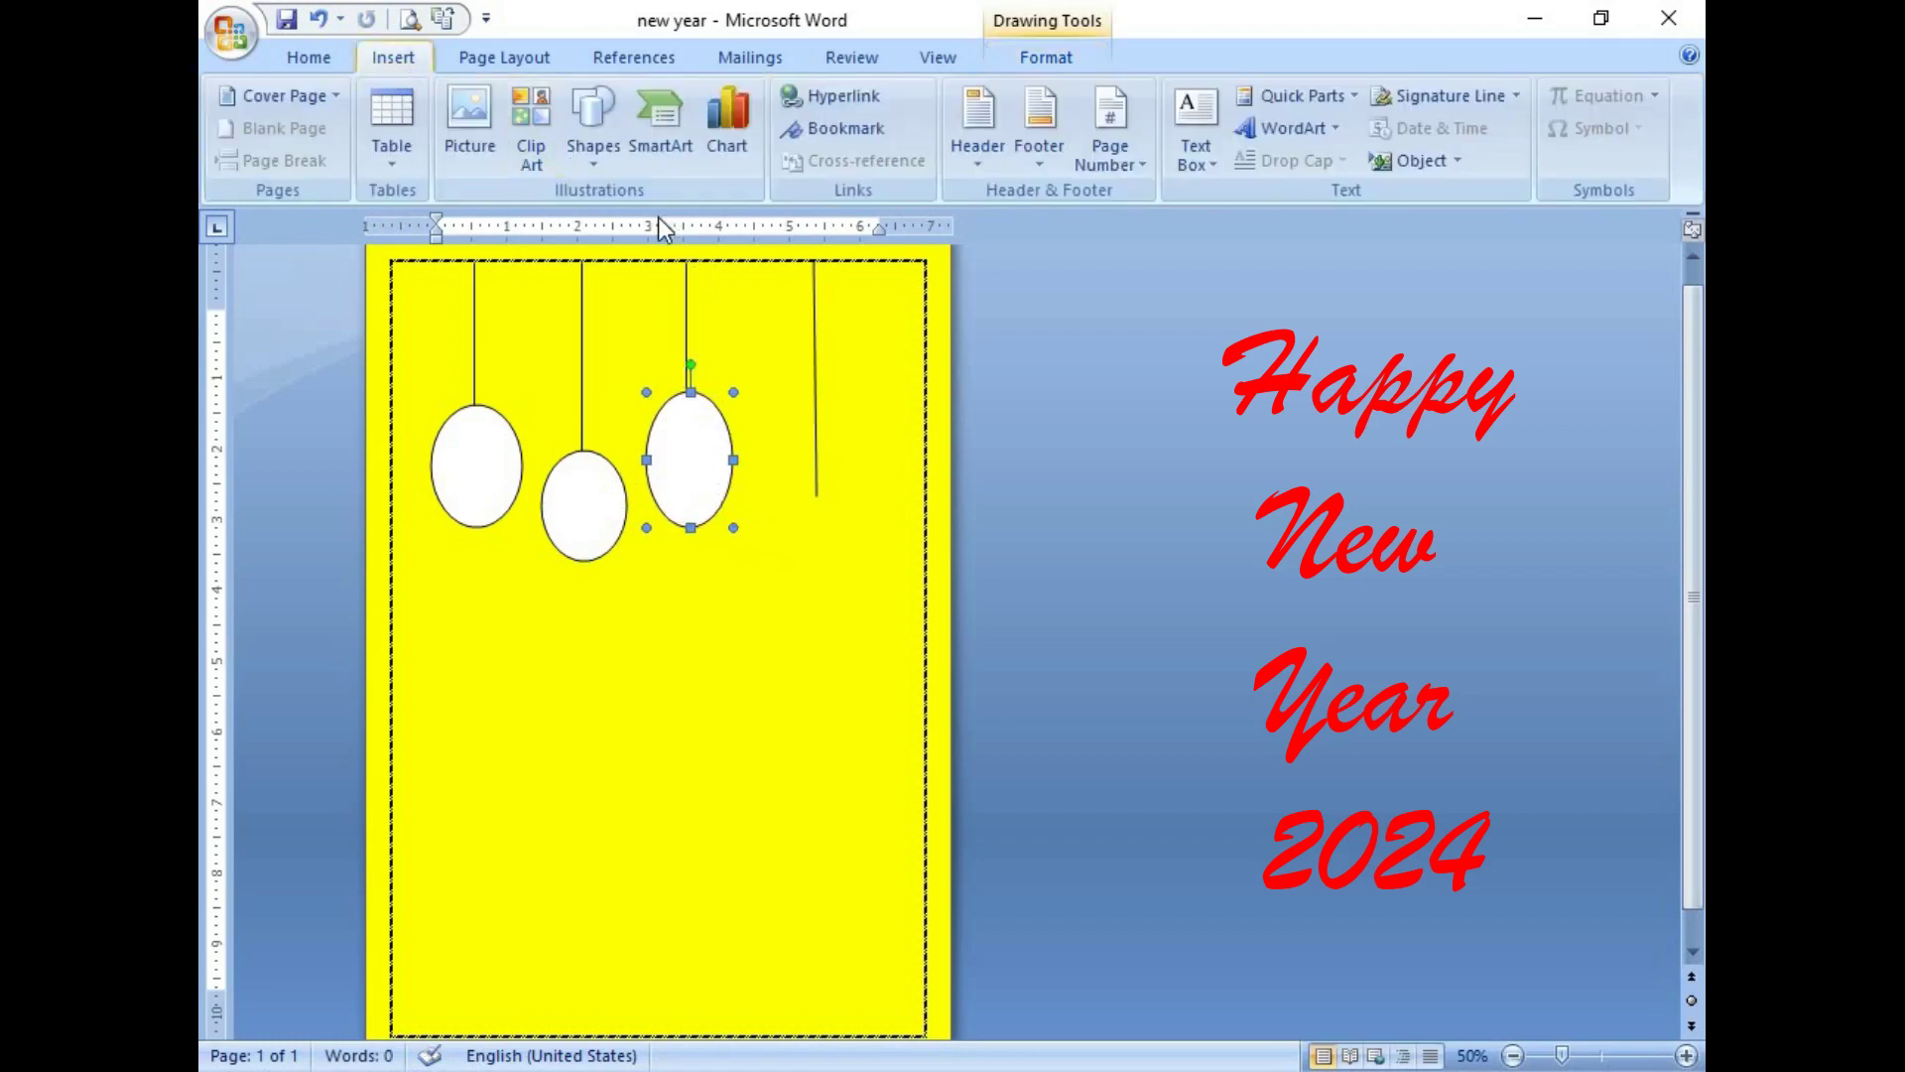
pyautogui.click(590, 170)
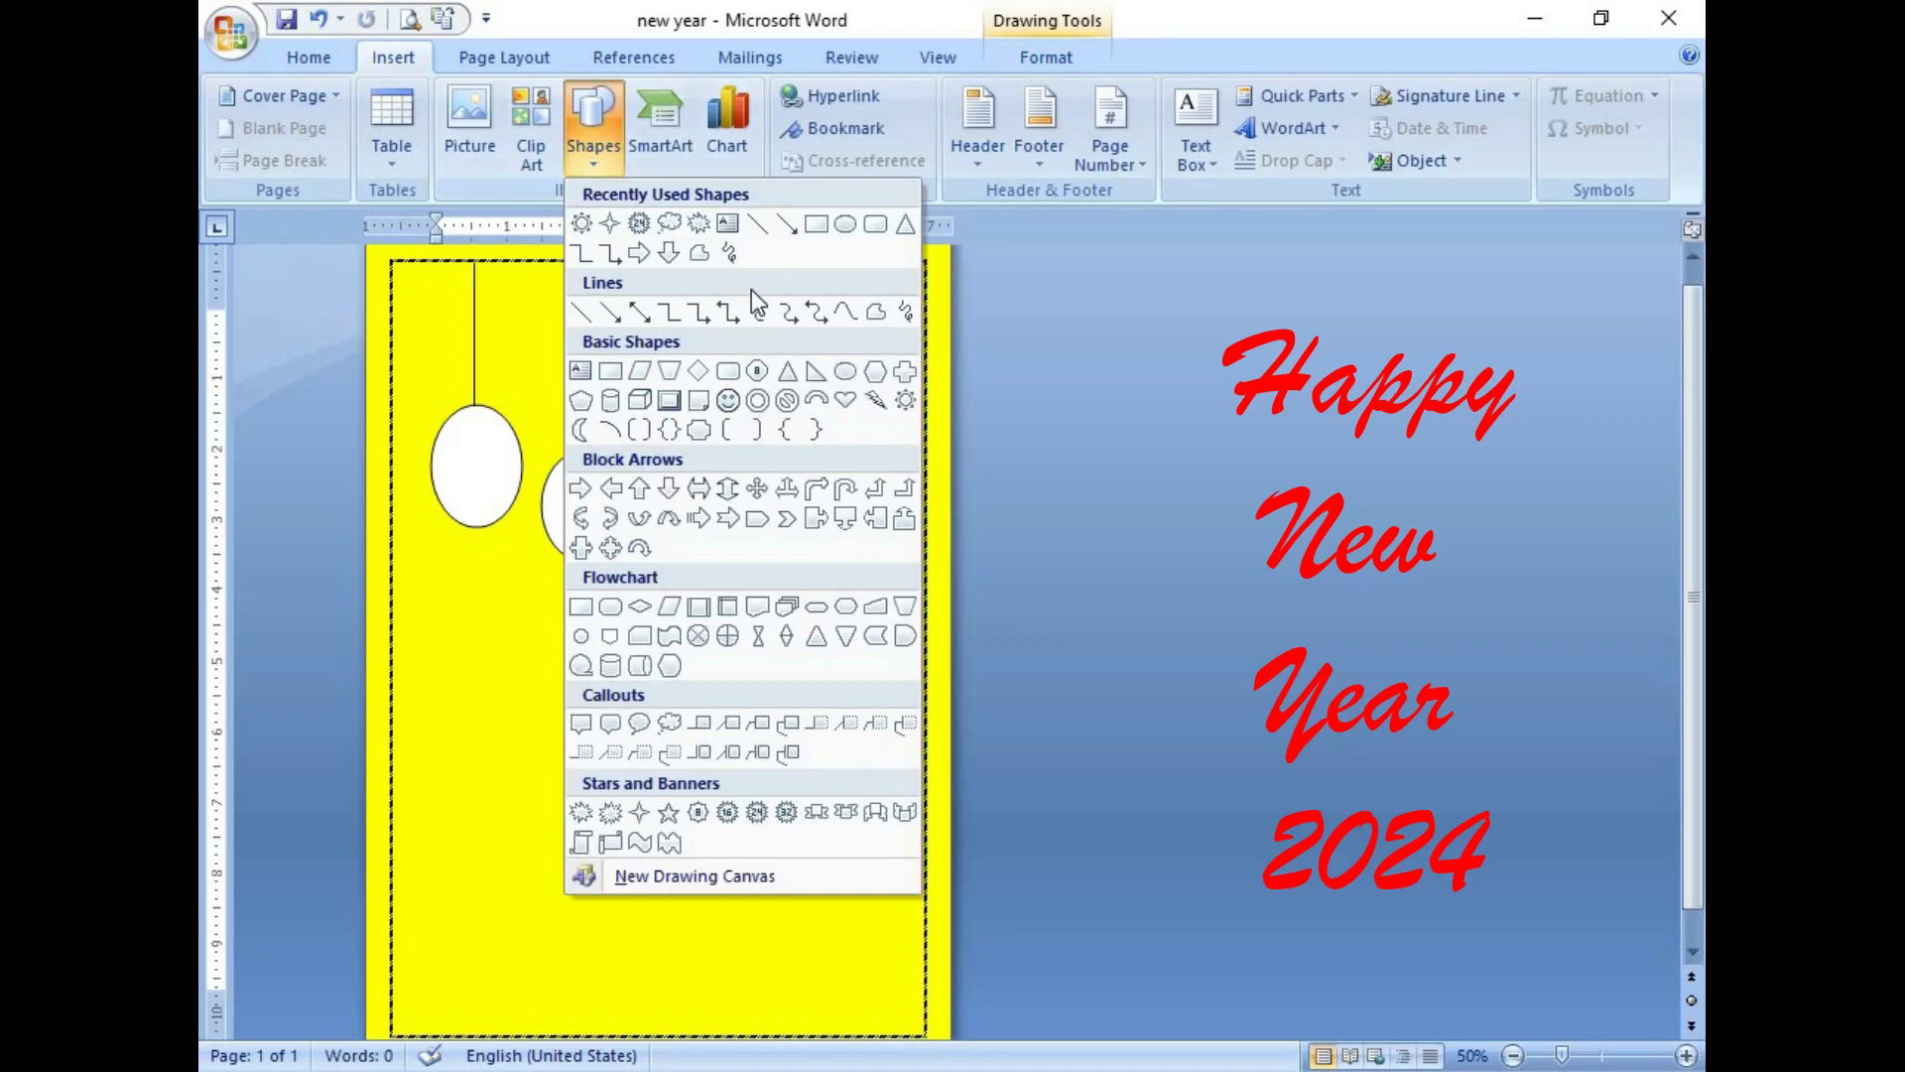
pyautogui.click(844, 225)
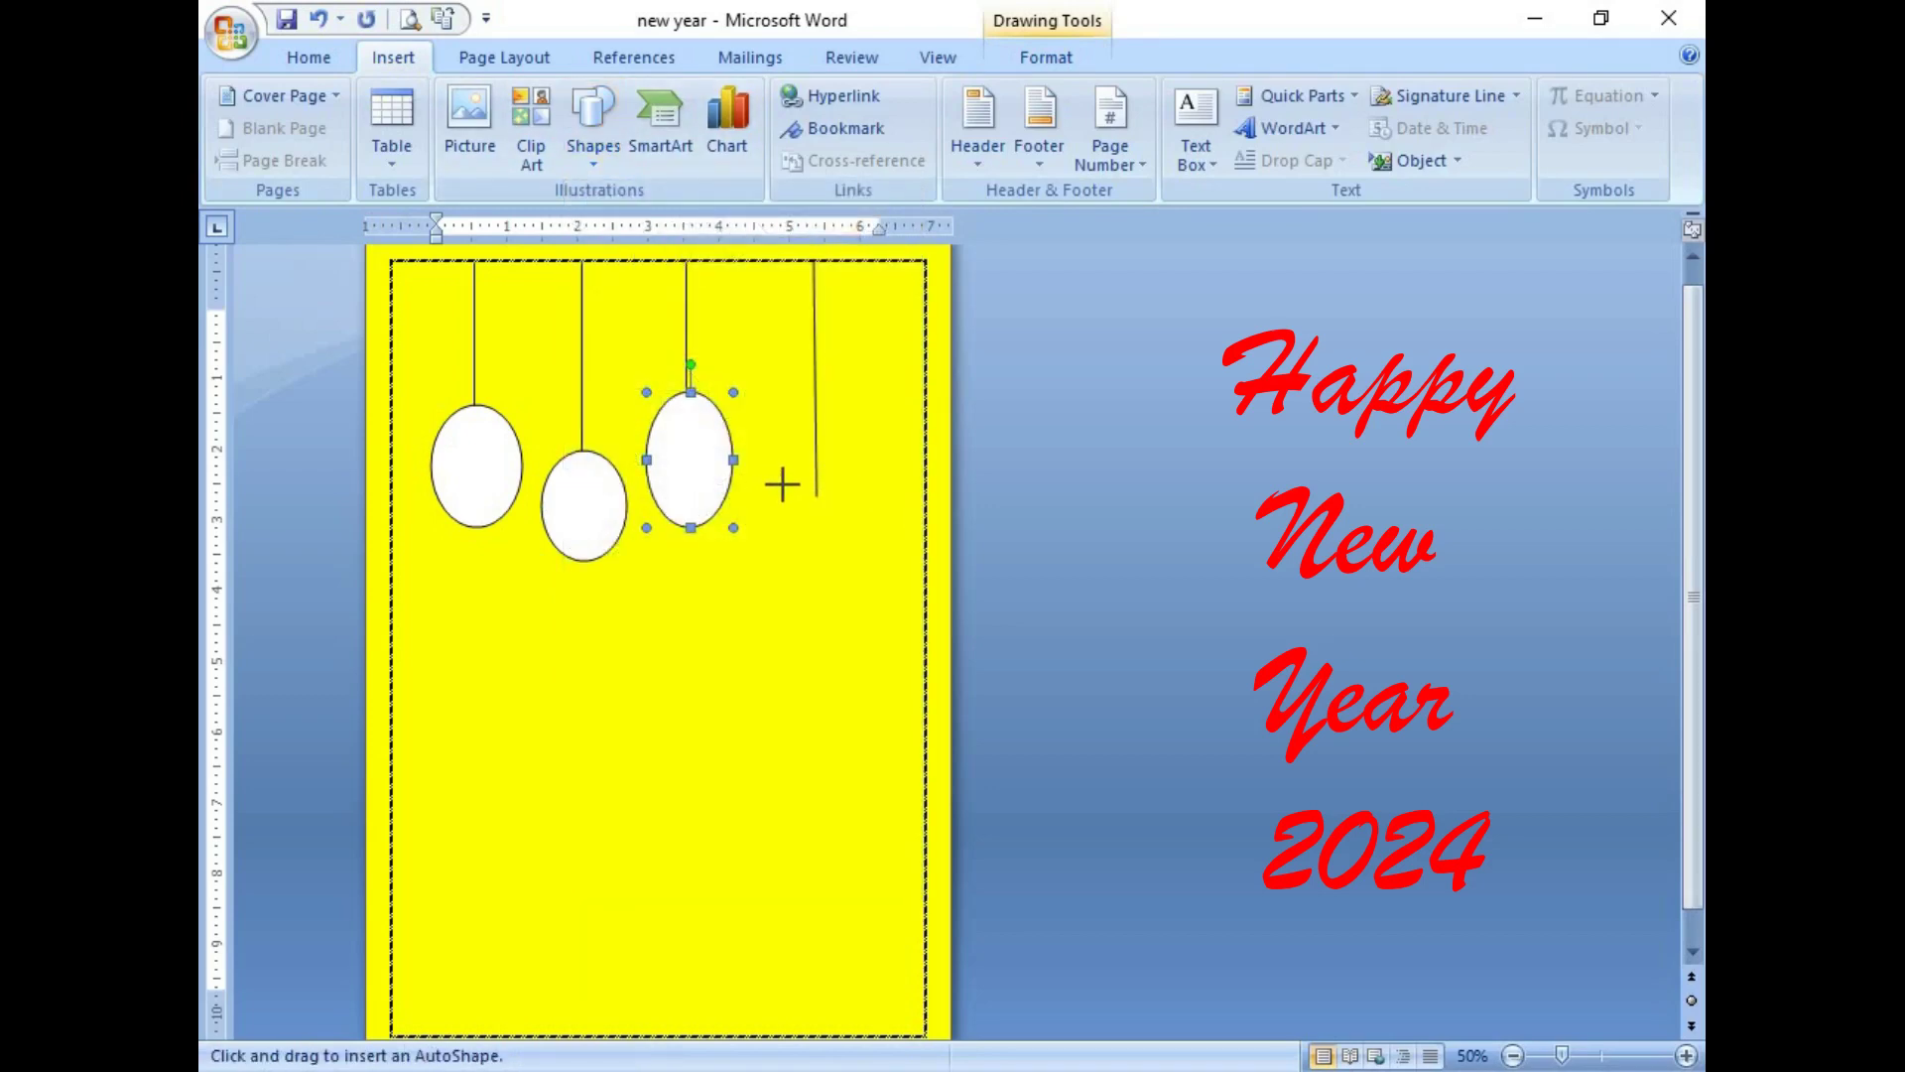
pyautogui.moveTo(782, 484)
pyautogui.mouseDown()
pyautogui.moveTo(879, 611)
pyautogui.moveTo(819, 578)
pyautogui.mouseUp()
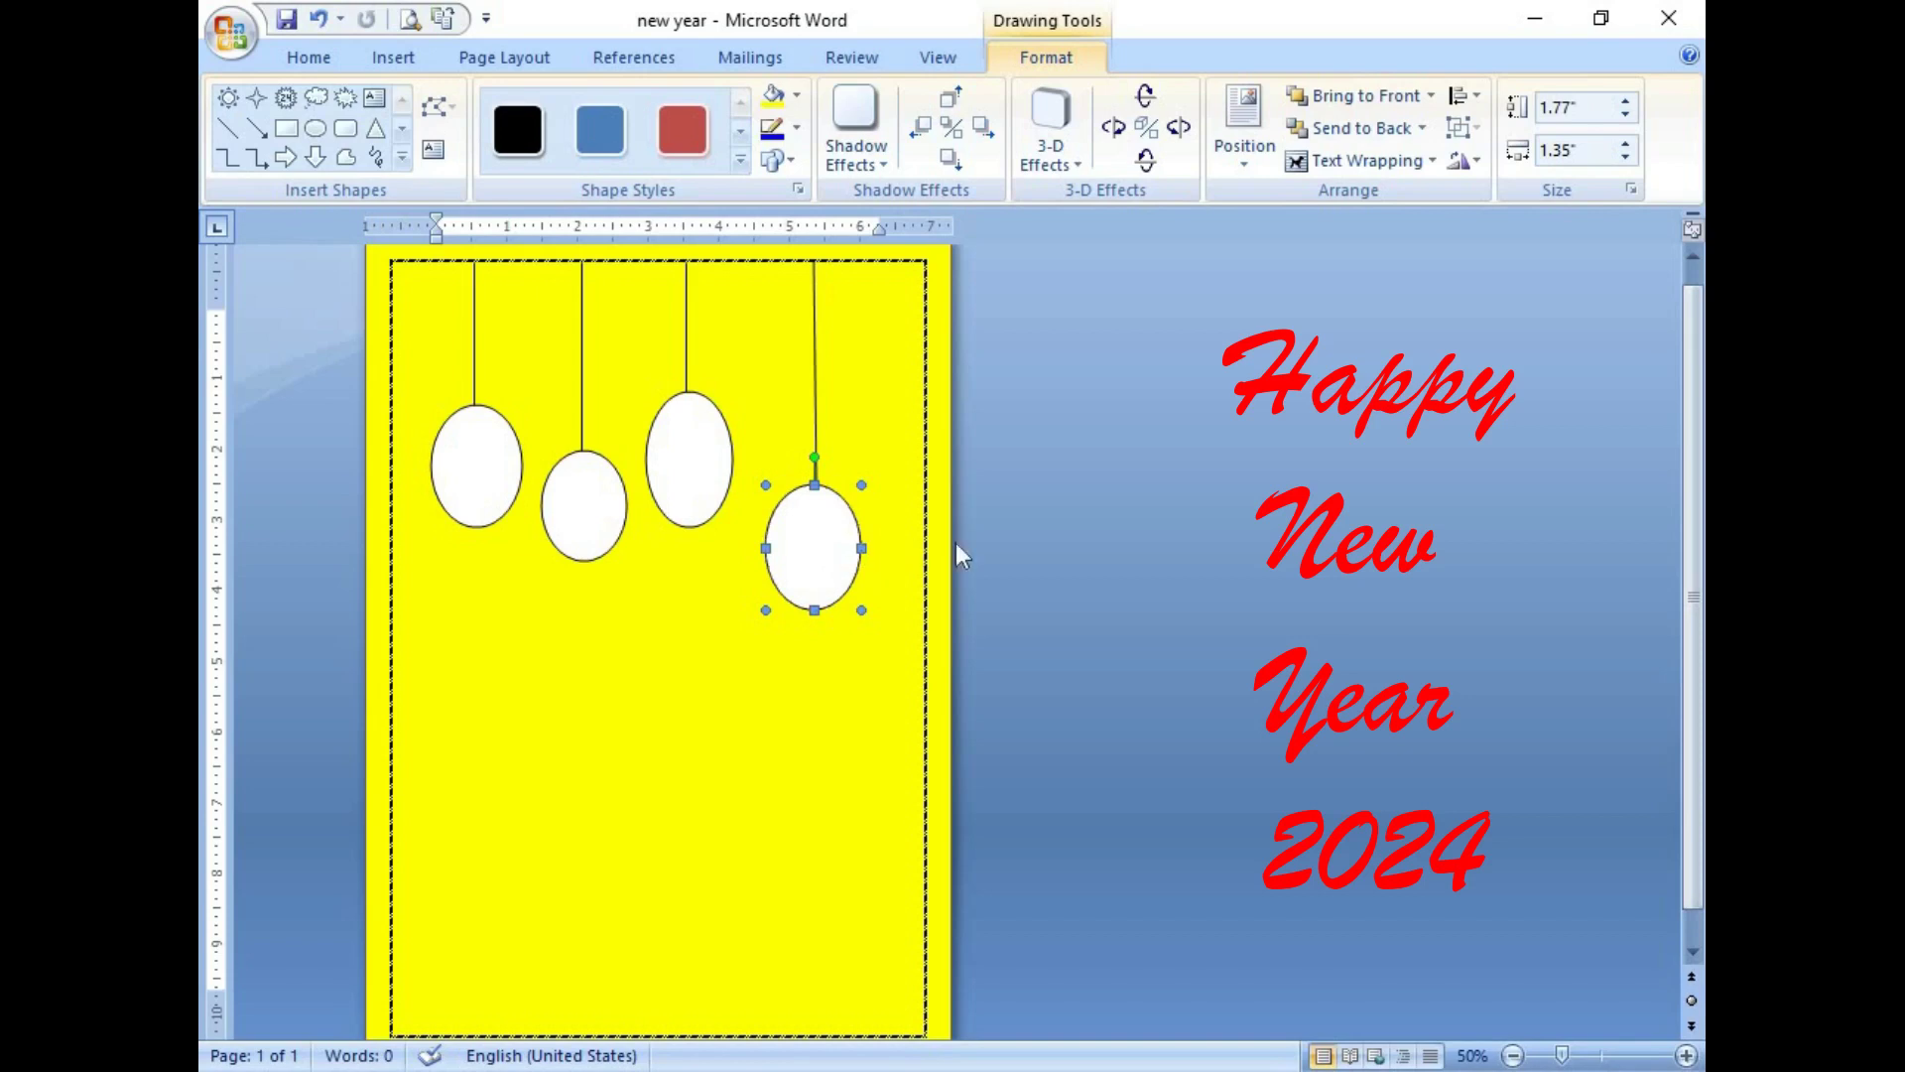
# Step: Nudge the fourth oval slightly right to centre it under its string
pyautogui.hotkey('ctrl', 'Right')
pyautogui.hotkey('ctrl', 'Right')
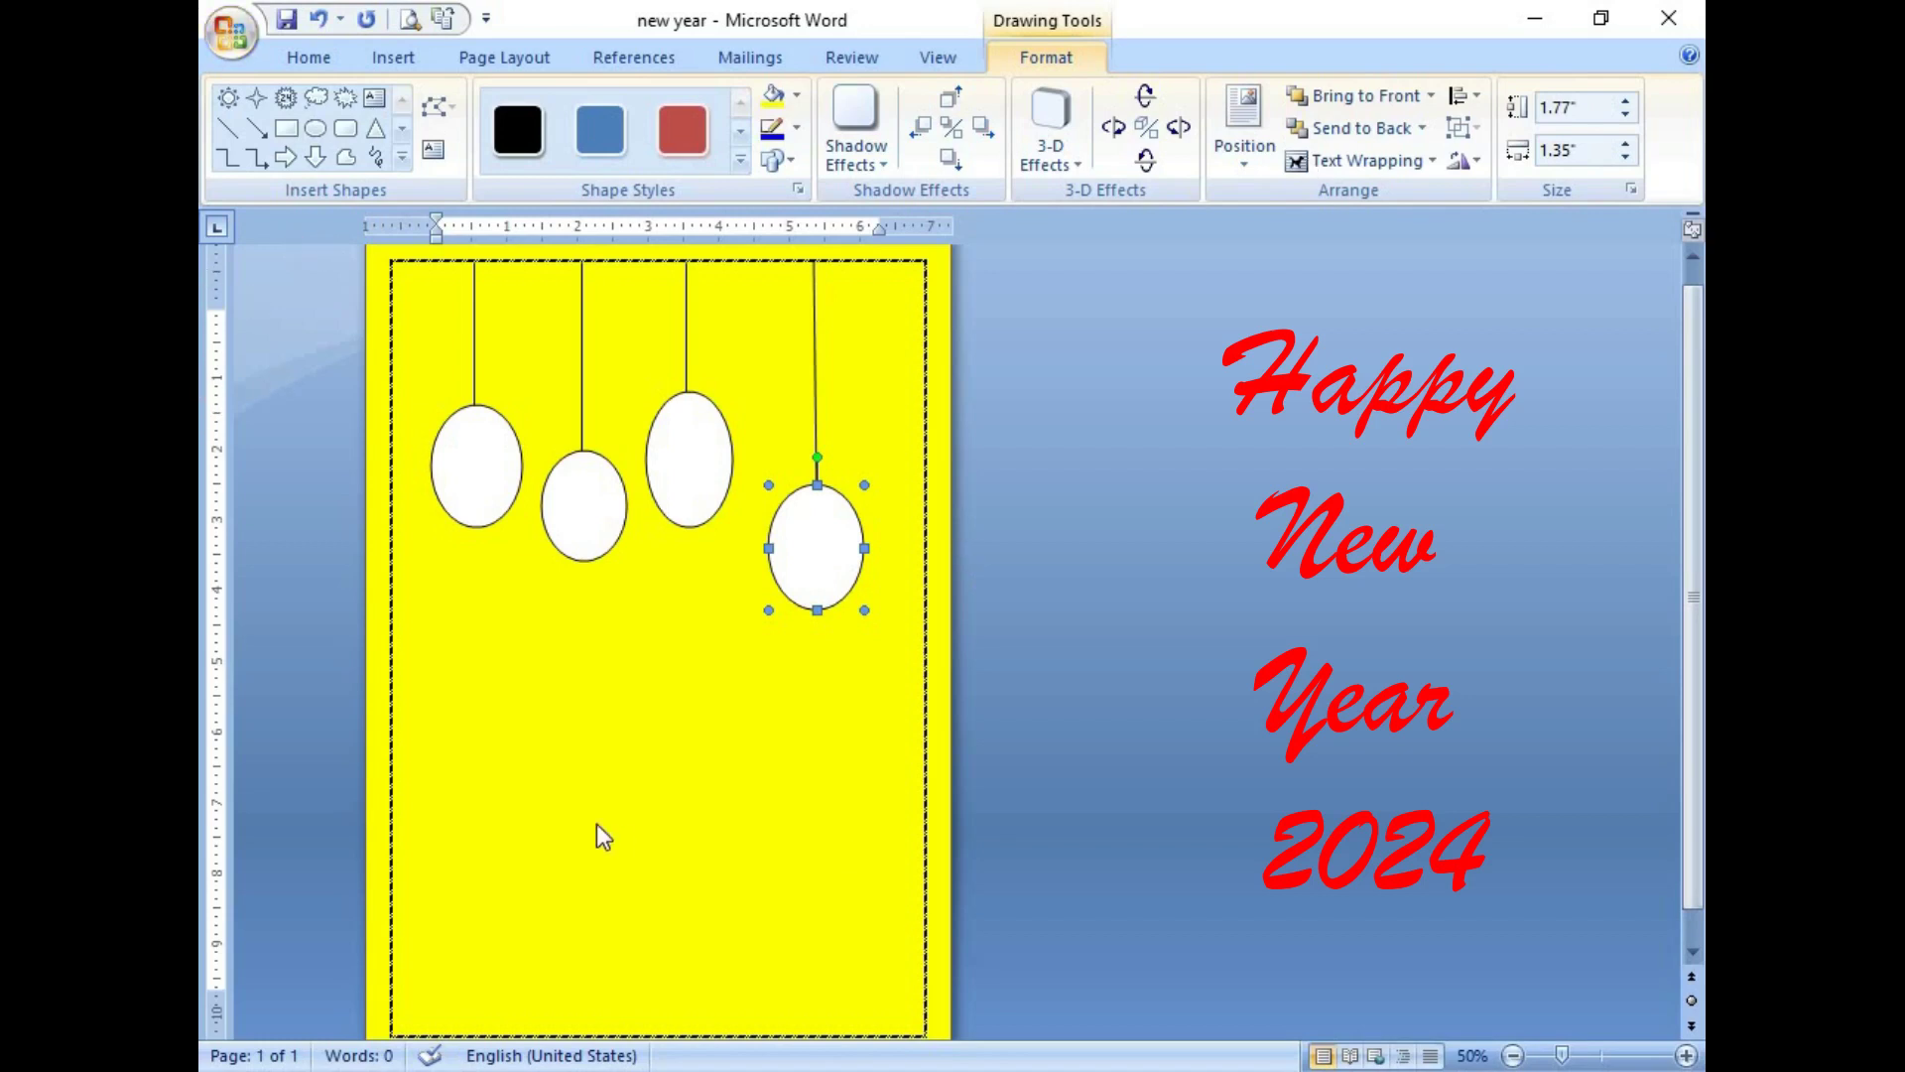
# Step: Apply blue, red, glossy blue and orange shape styles to the four ovals, left to right
pyautogui.click(466, 451)
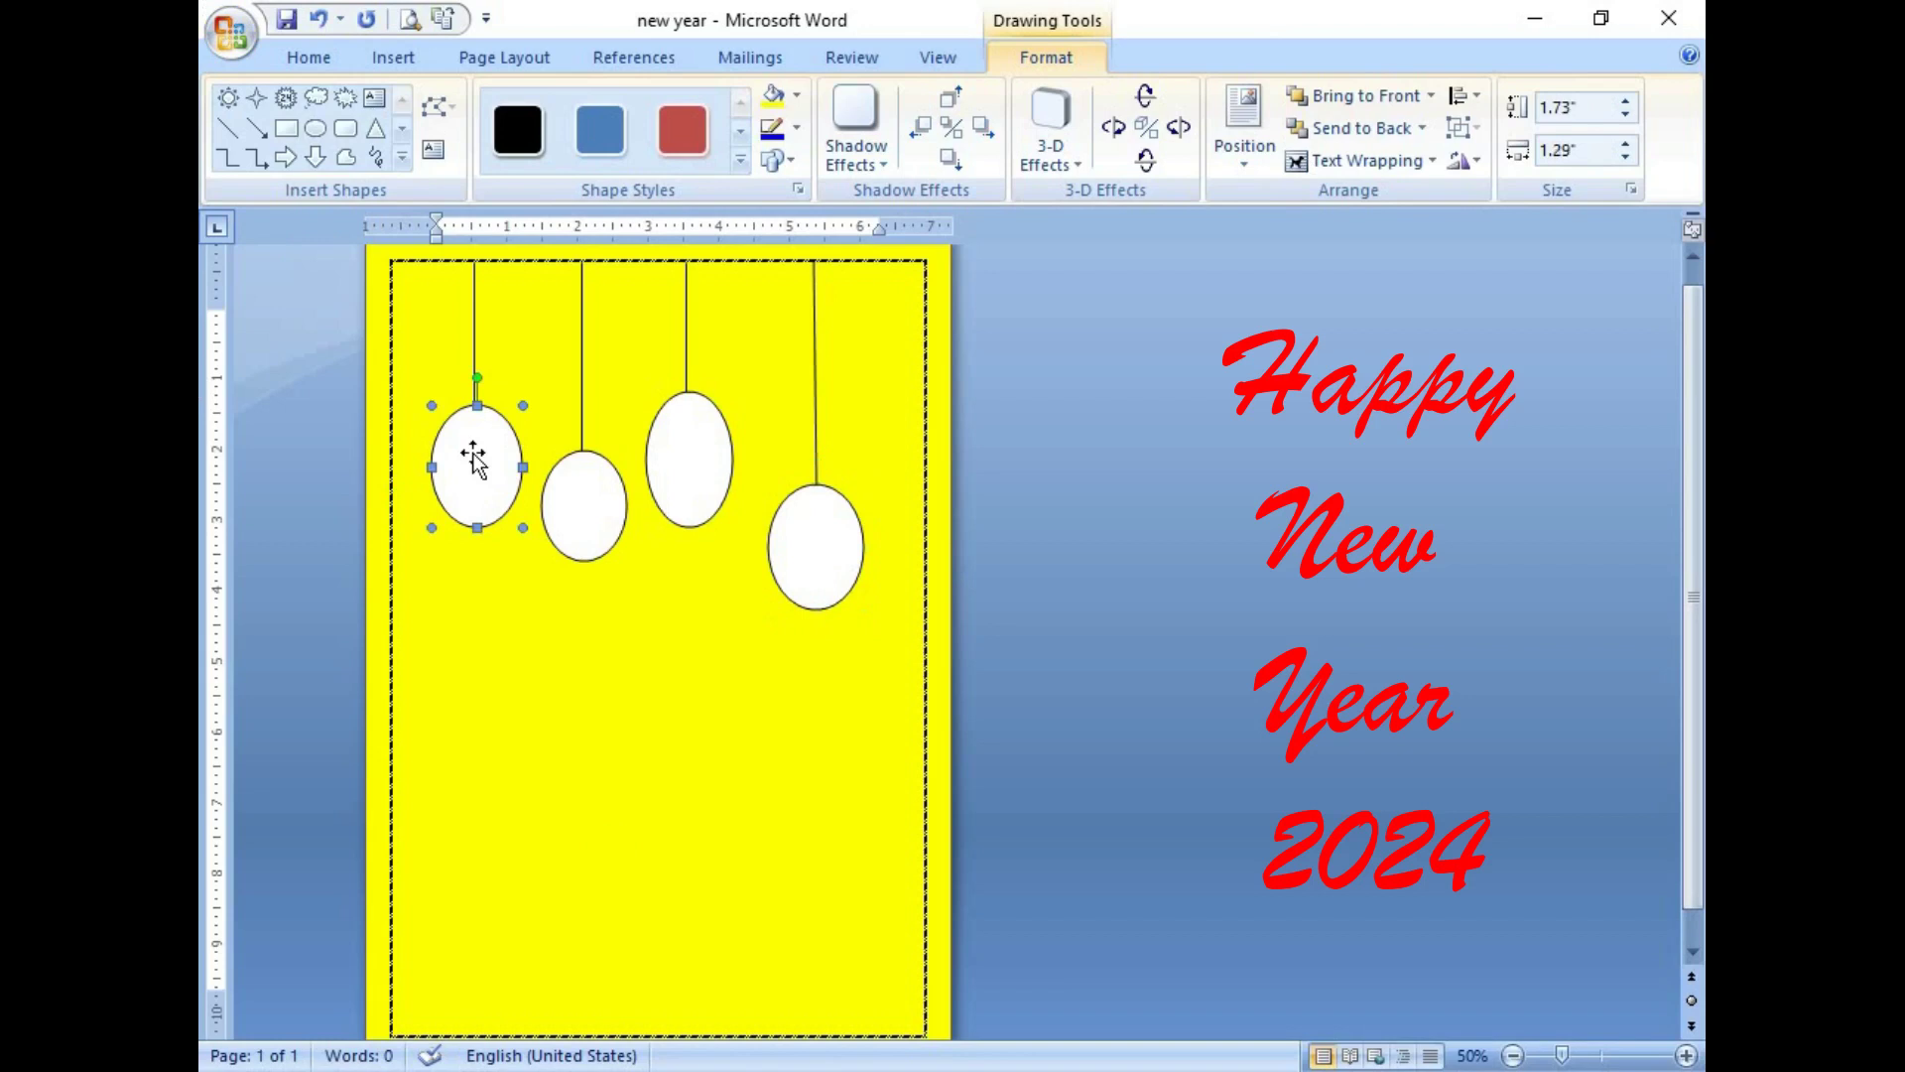
pyautogui.click(592, 119)
pyautogui.click(586, 504)
pyautogui.click(699, 145)
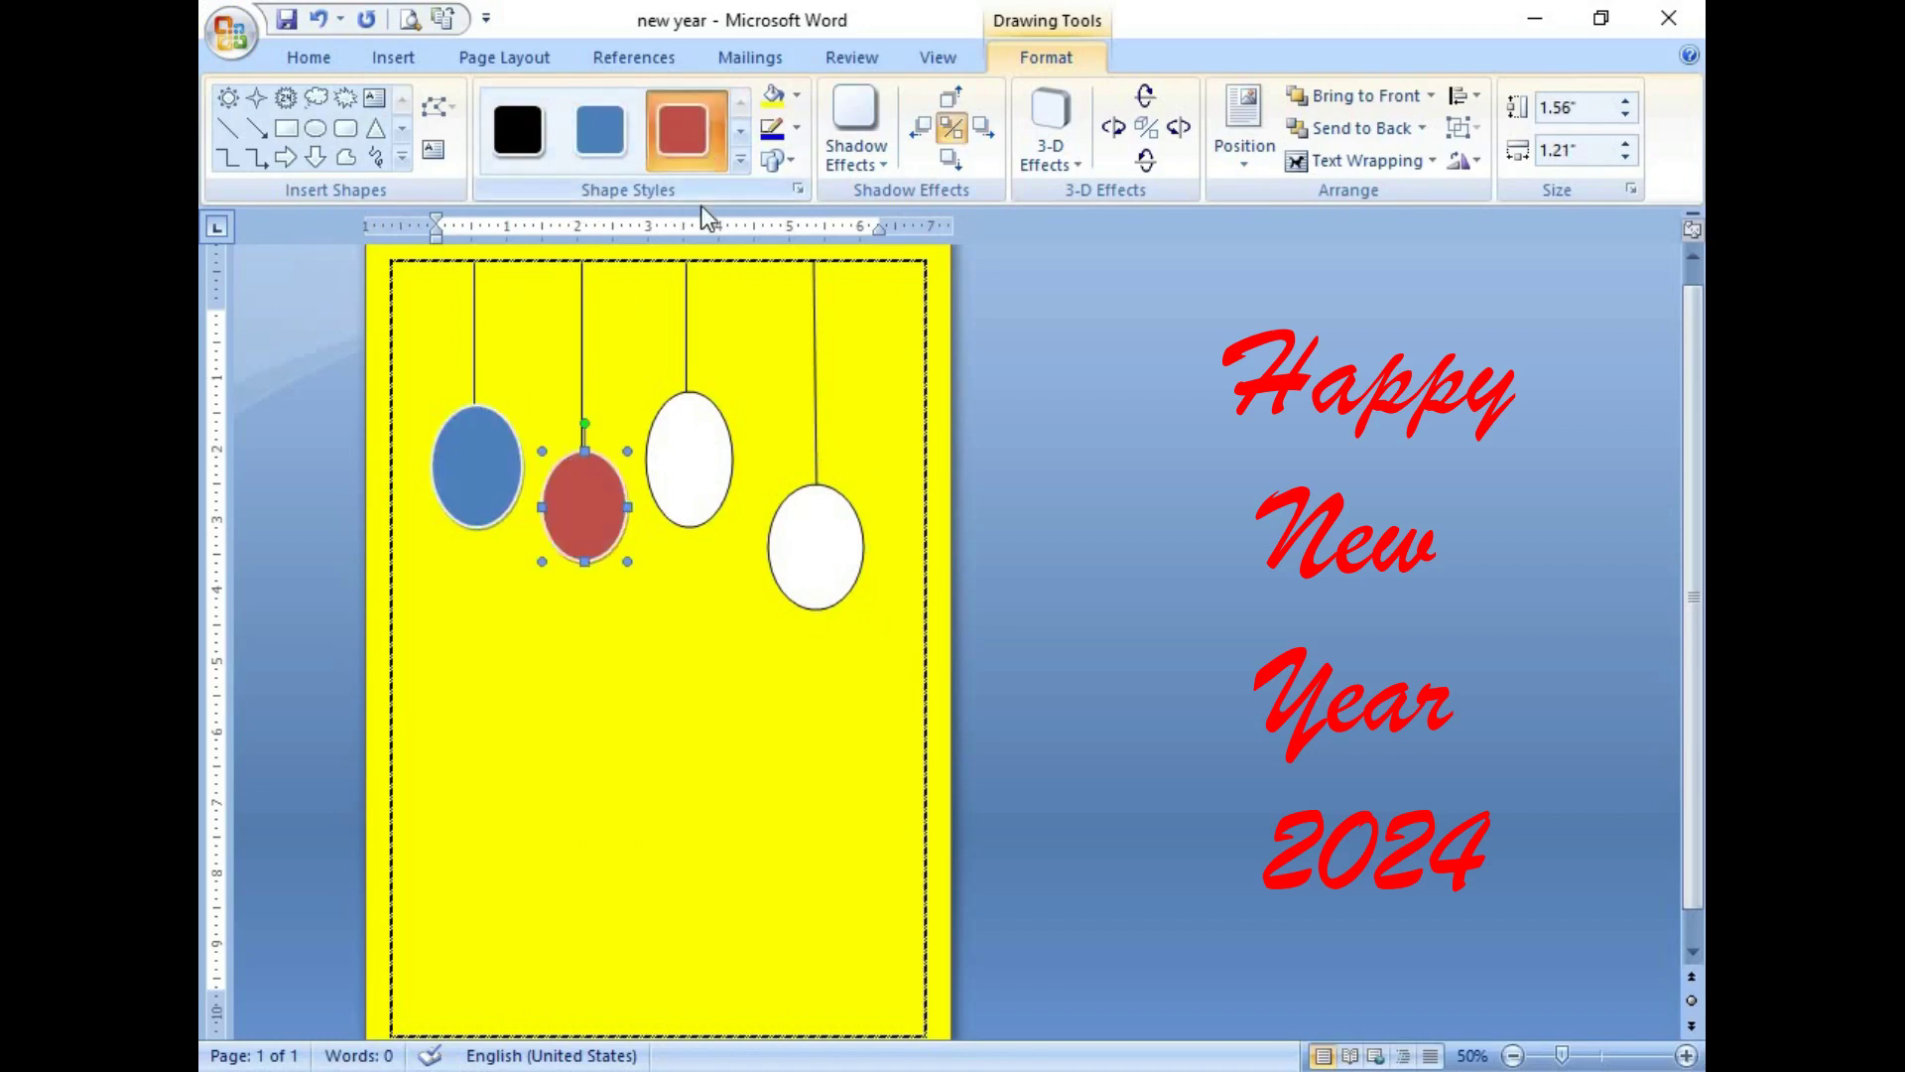
pyautogui.click(715, 459)
pyautogui.click(739, 162)
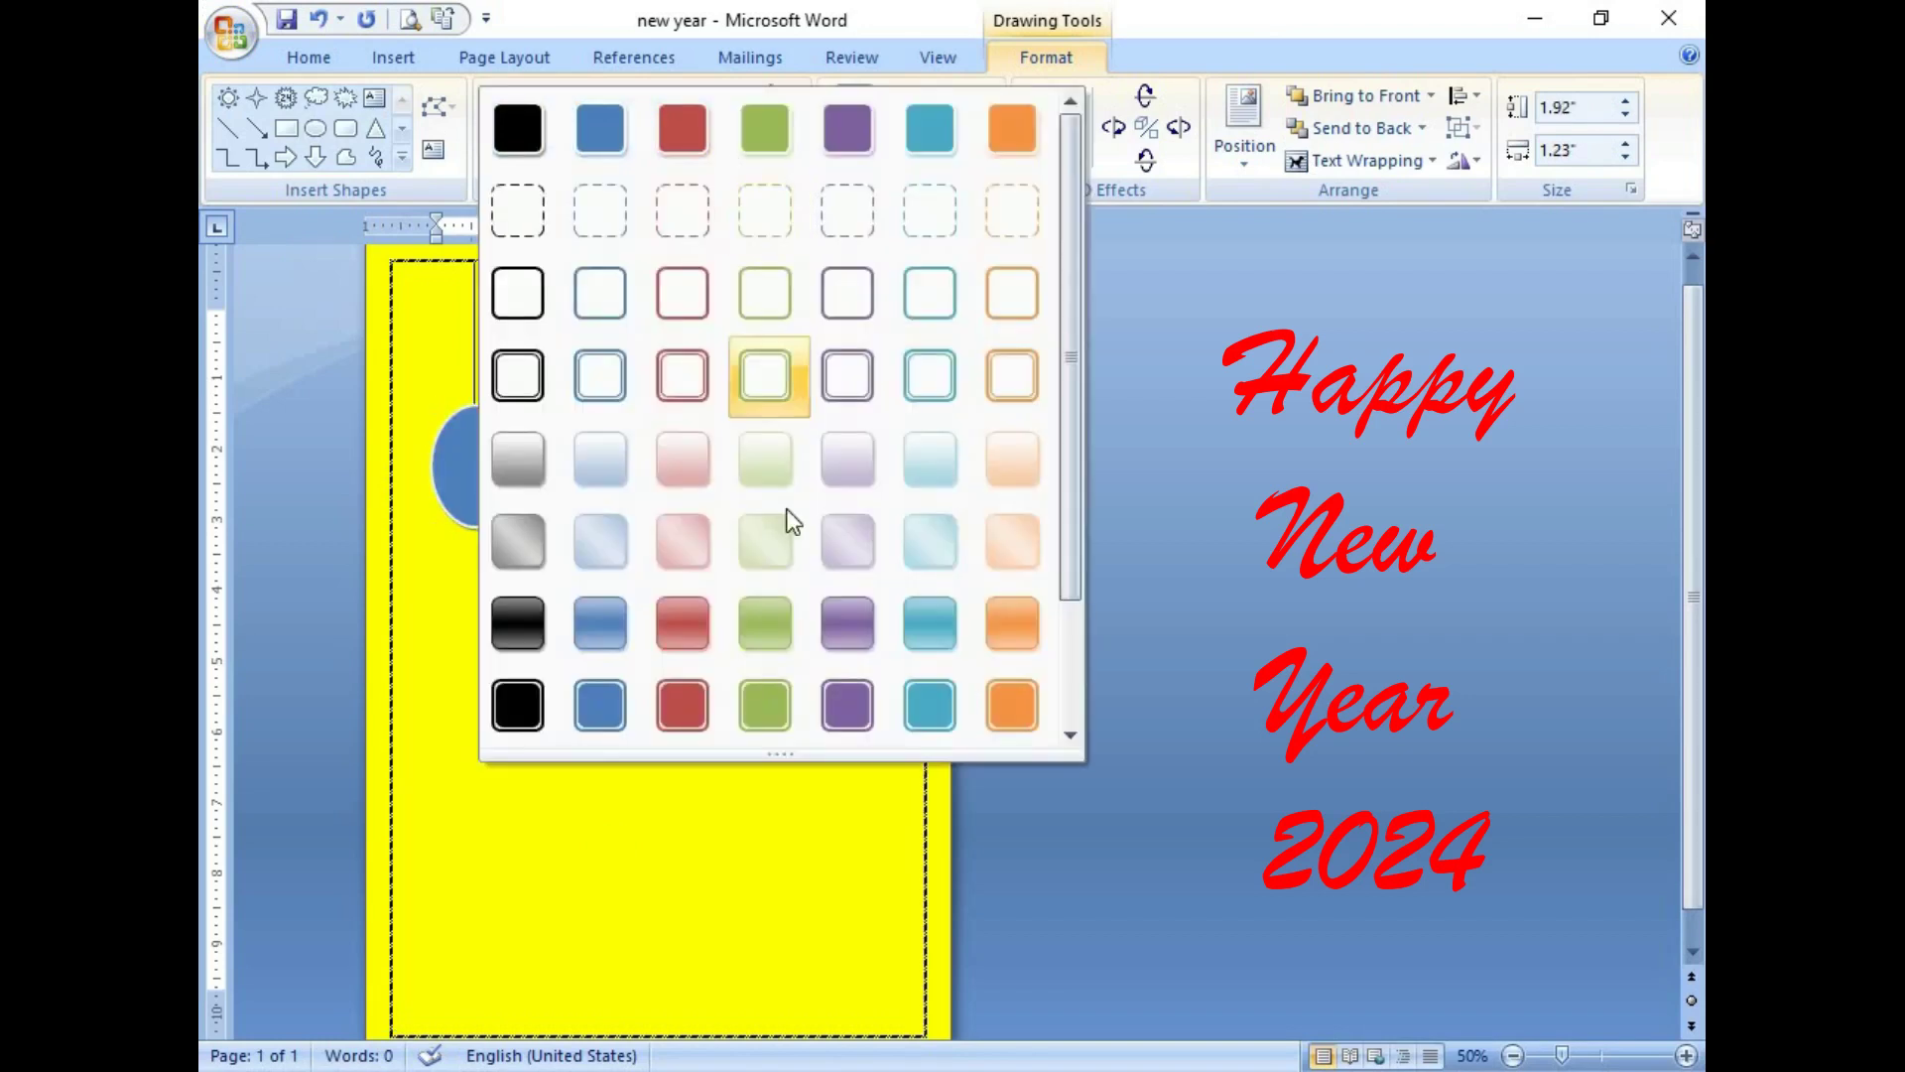
pyautogui.click(602, 635)
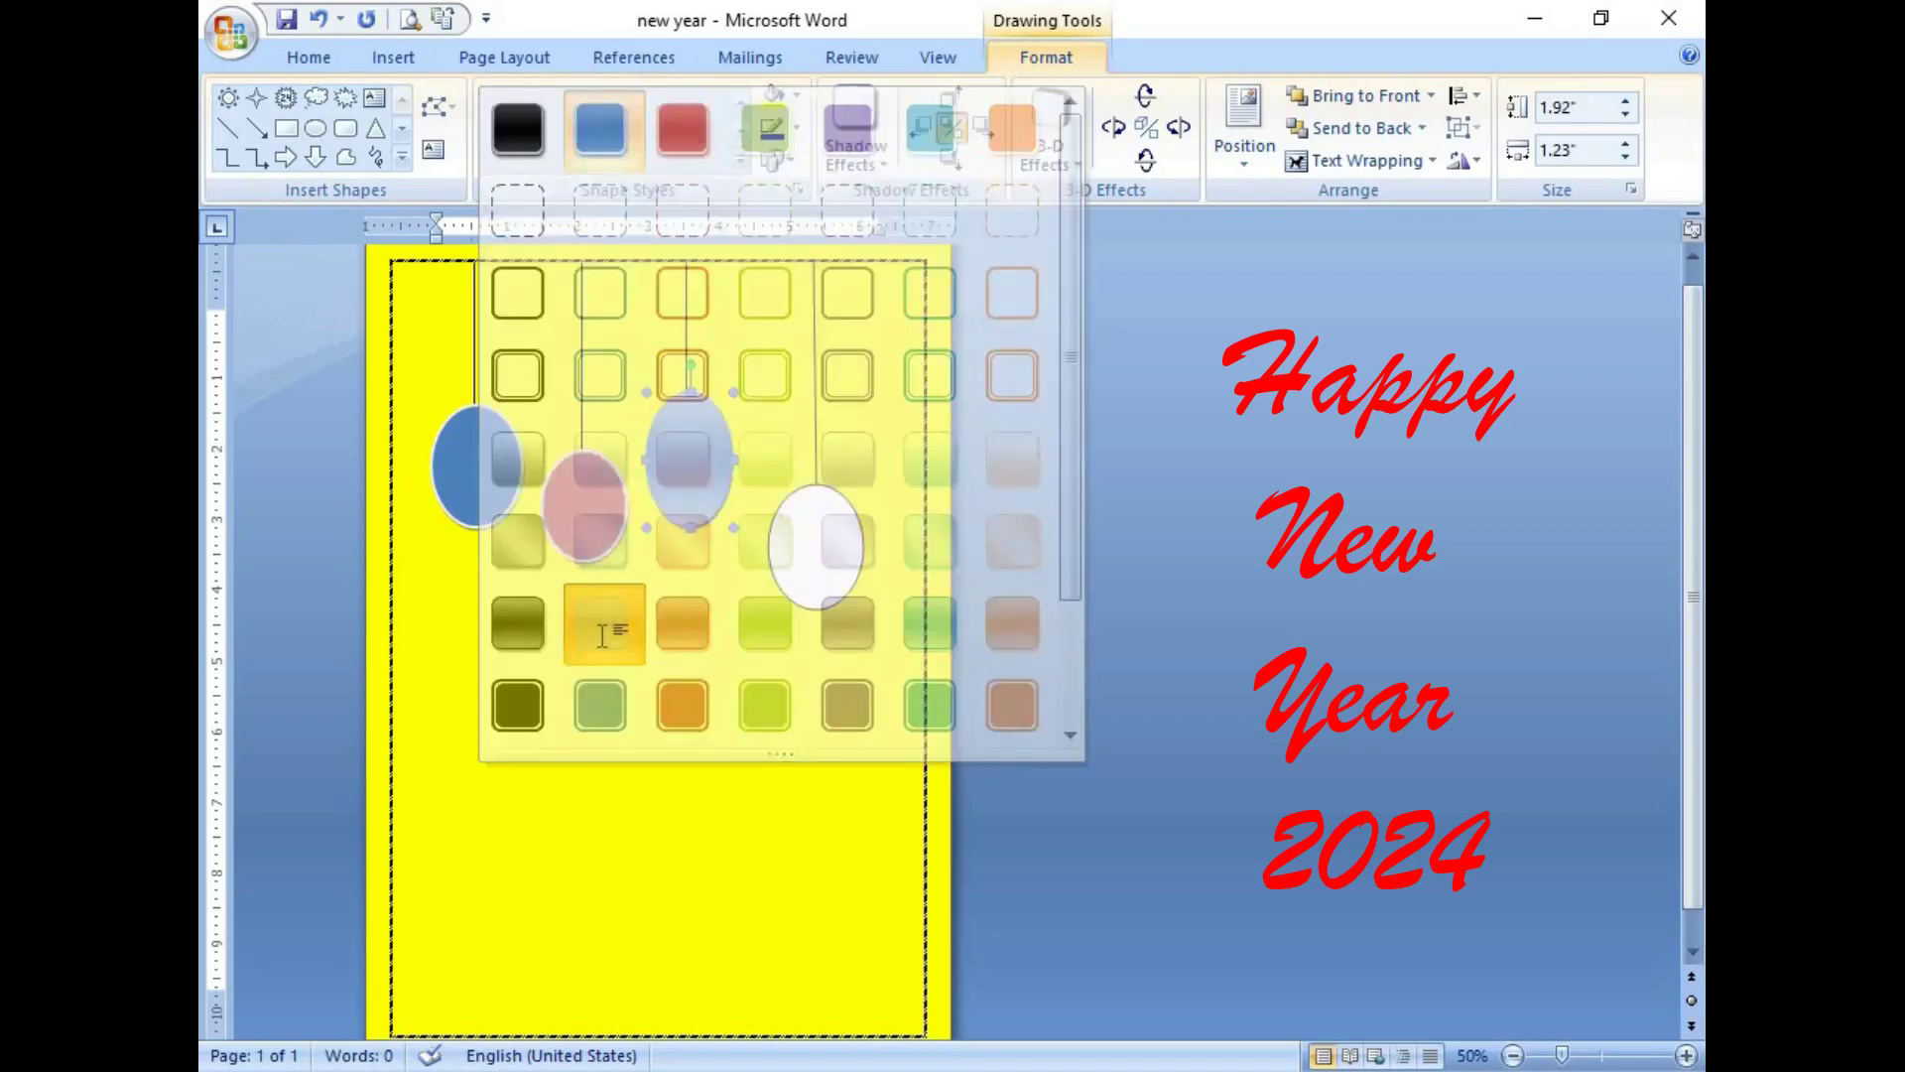
pyautogui.click(787, 567)
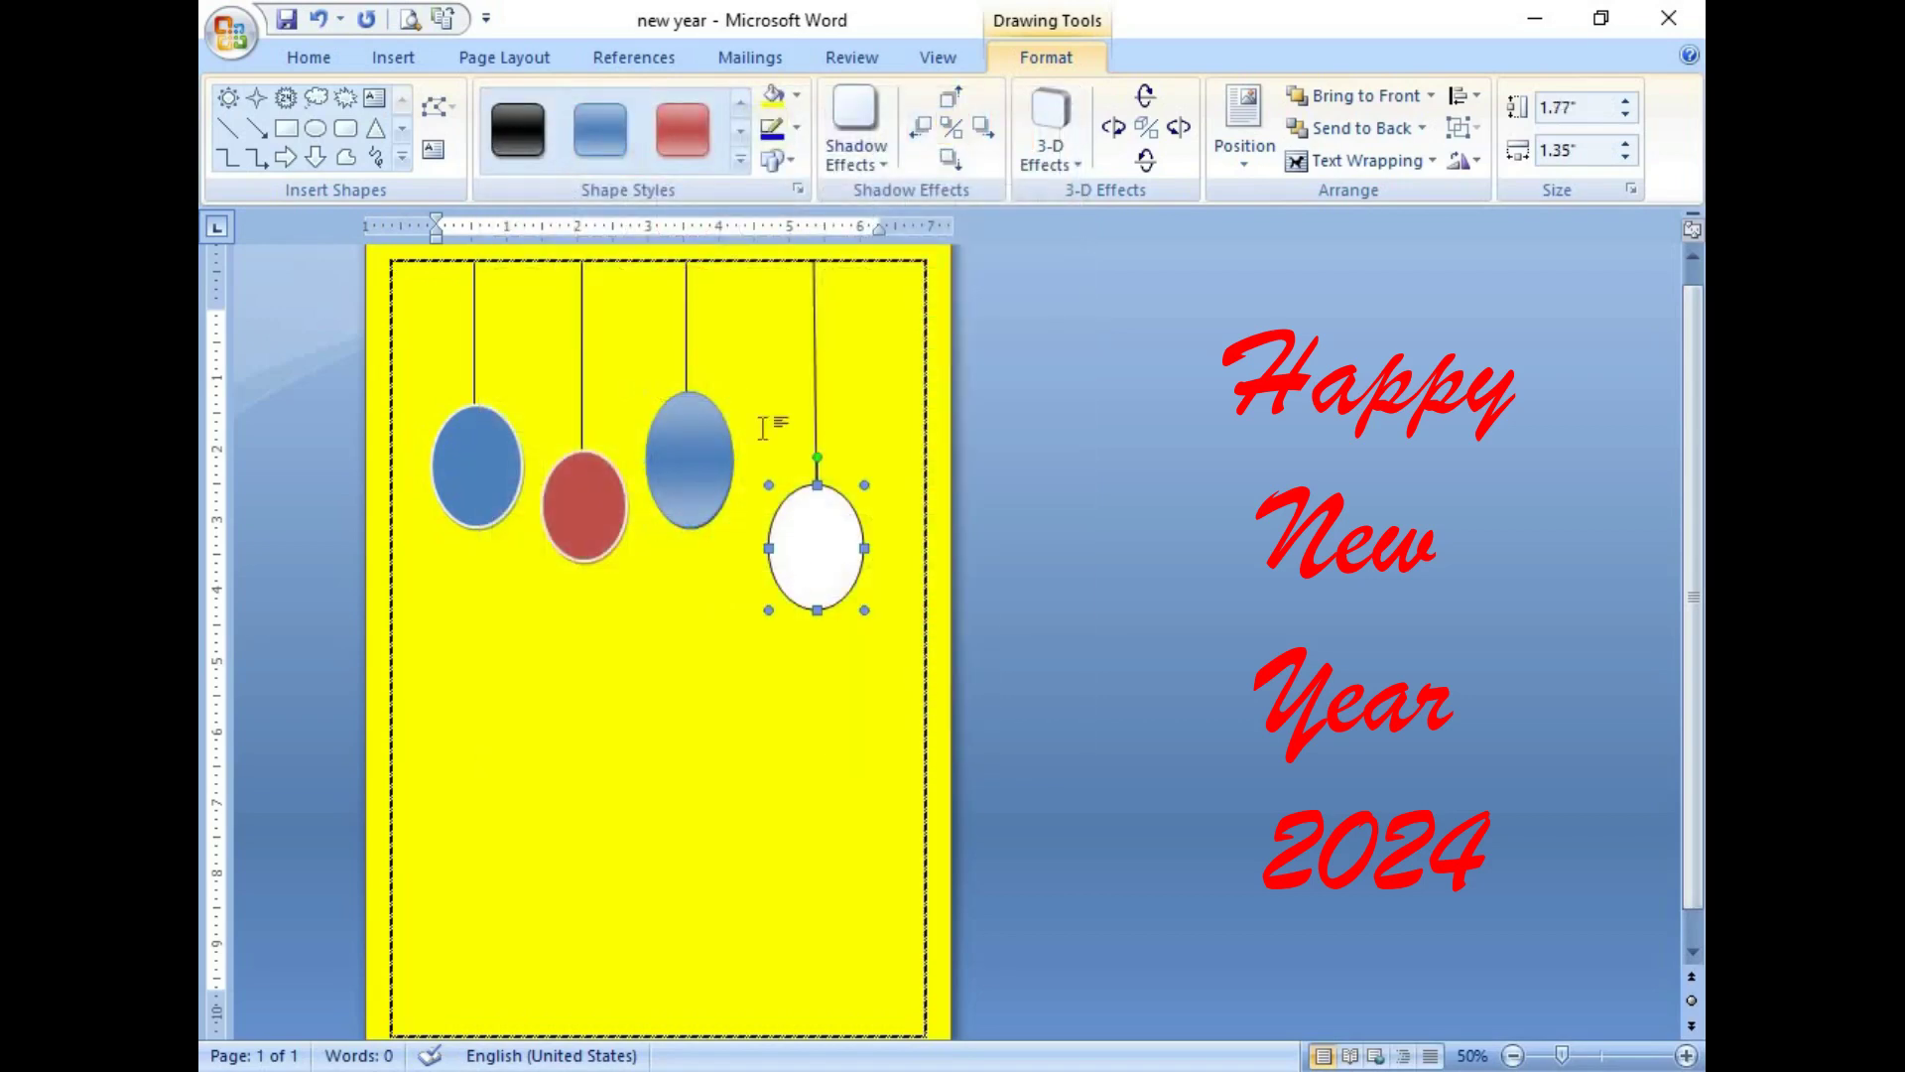
pyautogui.click(740, 161)
pyautogui.moveTo(1082, 471); pyautogui.dragTo(1083, 566)
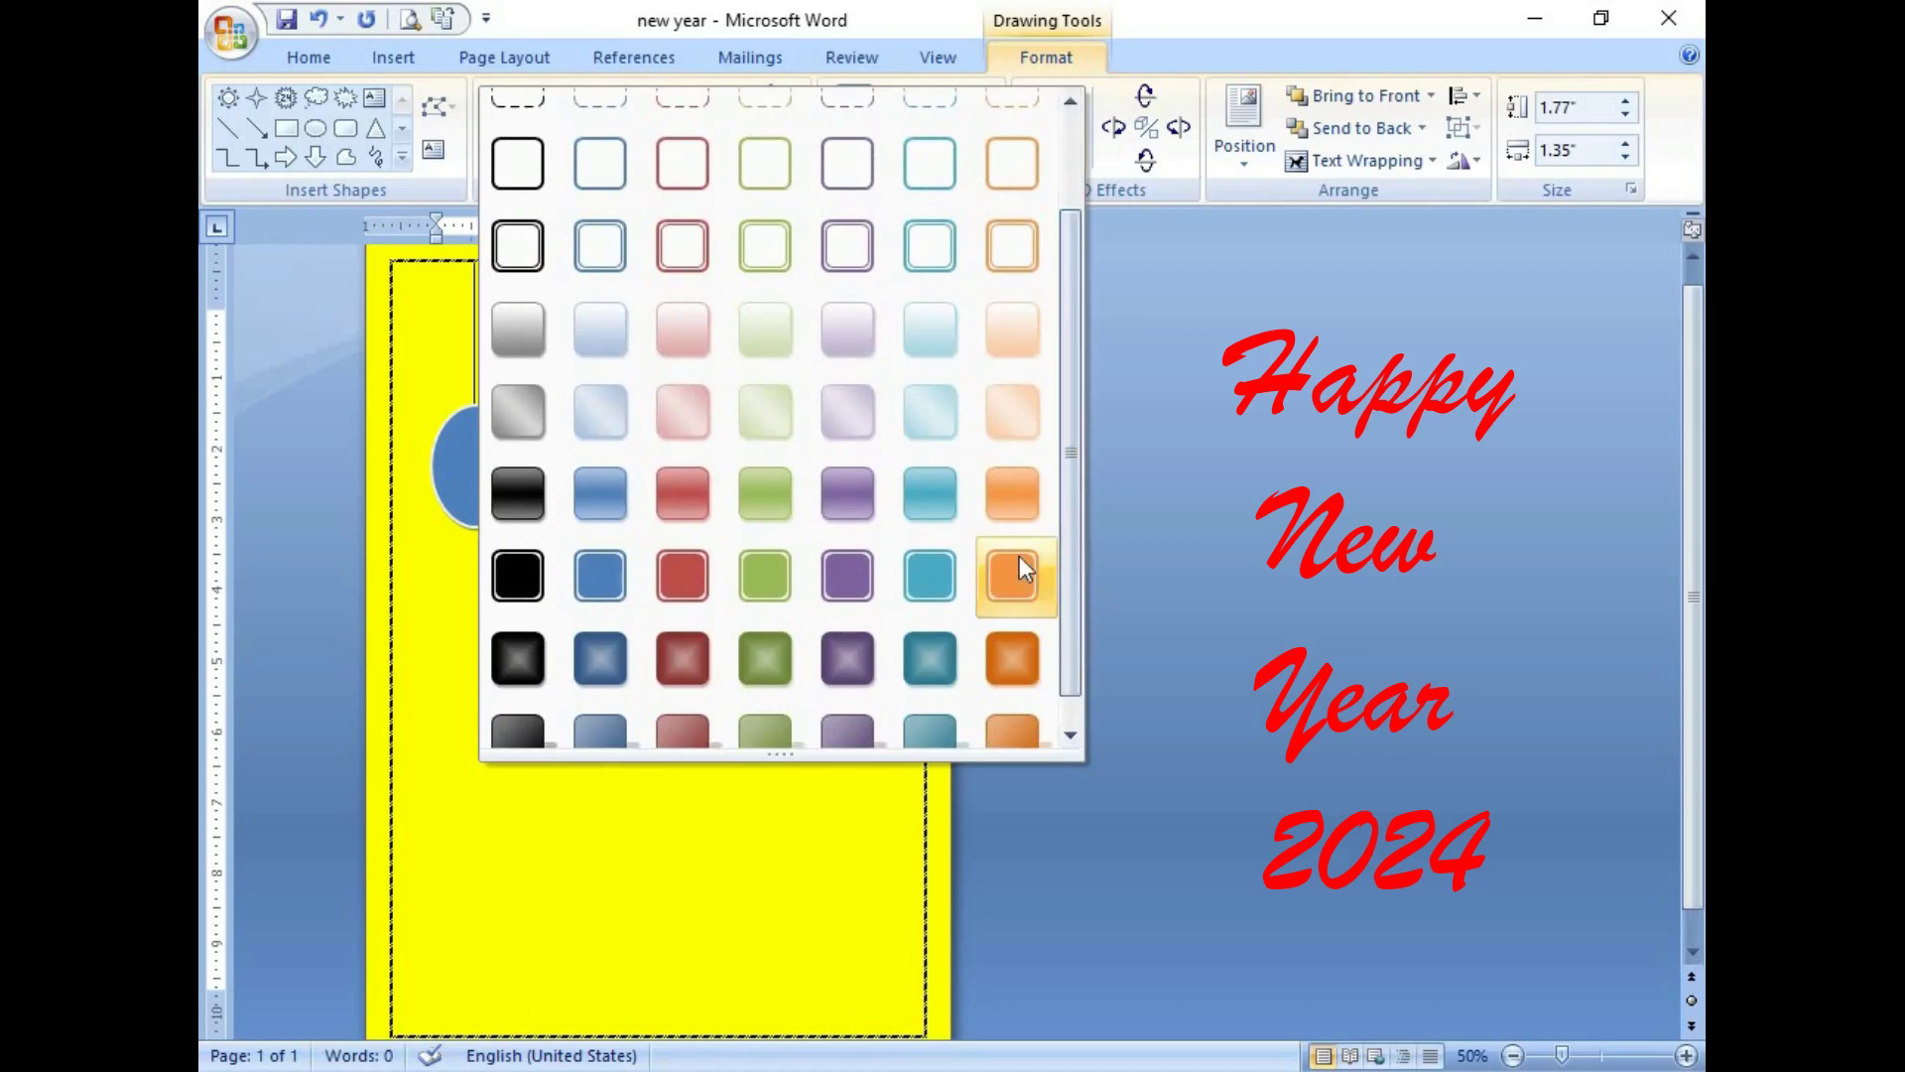
pyautogui.click(1014, 503)
pyautogui.click(839, 710)
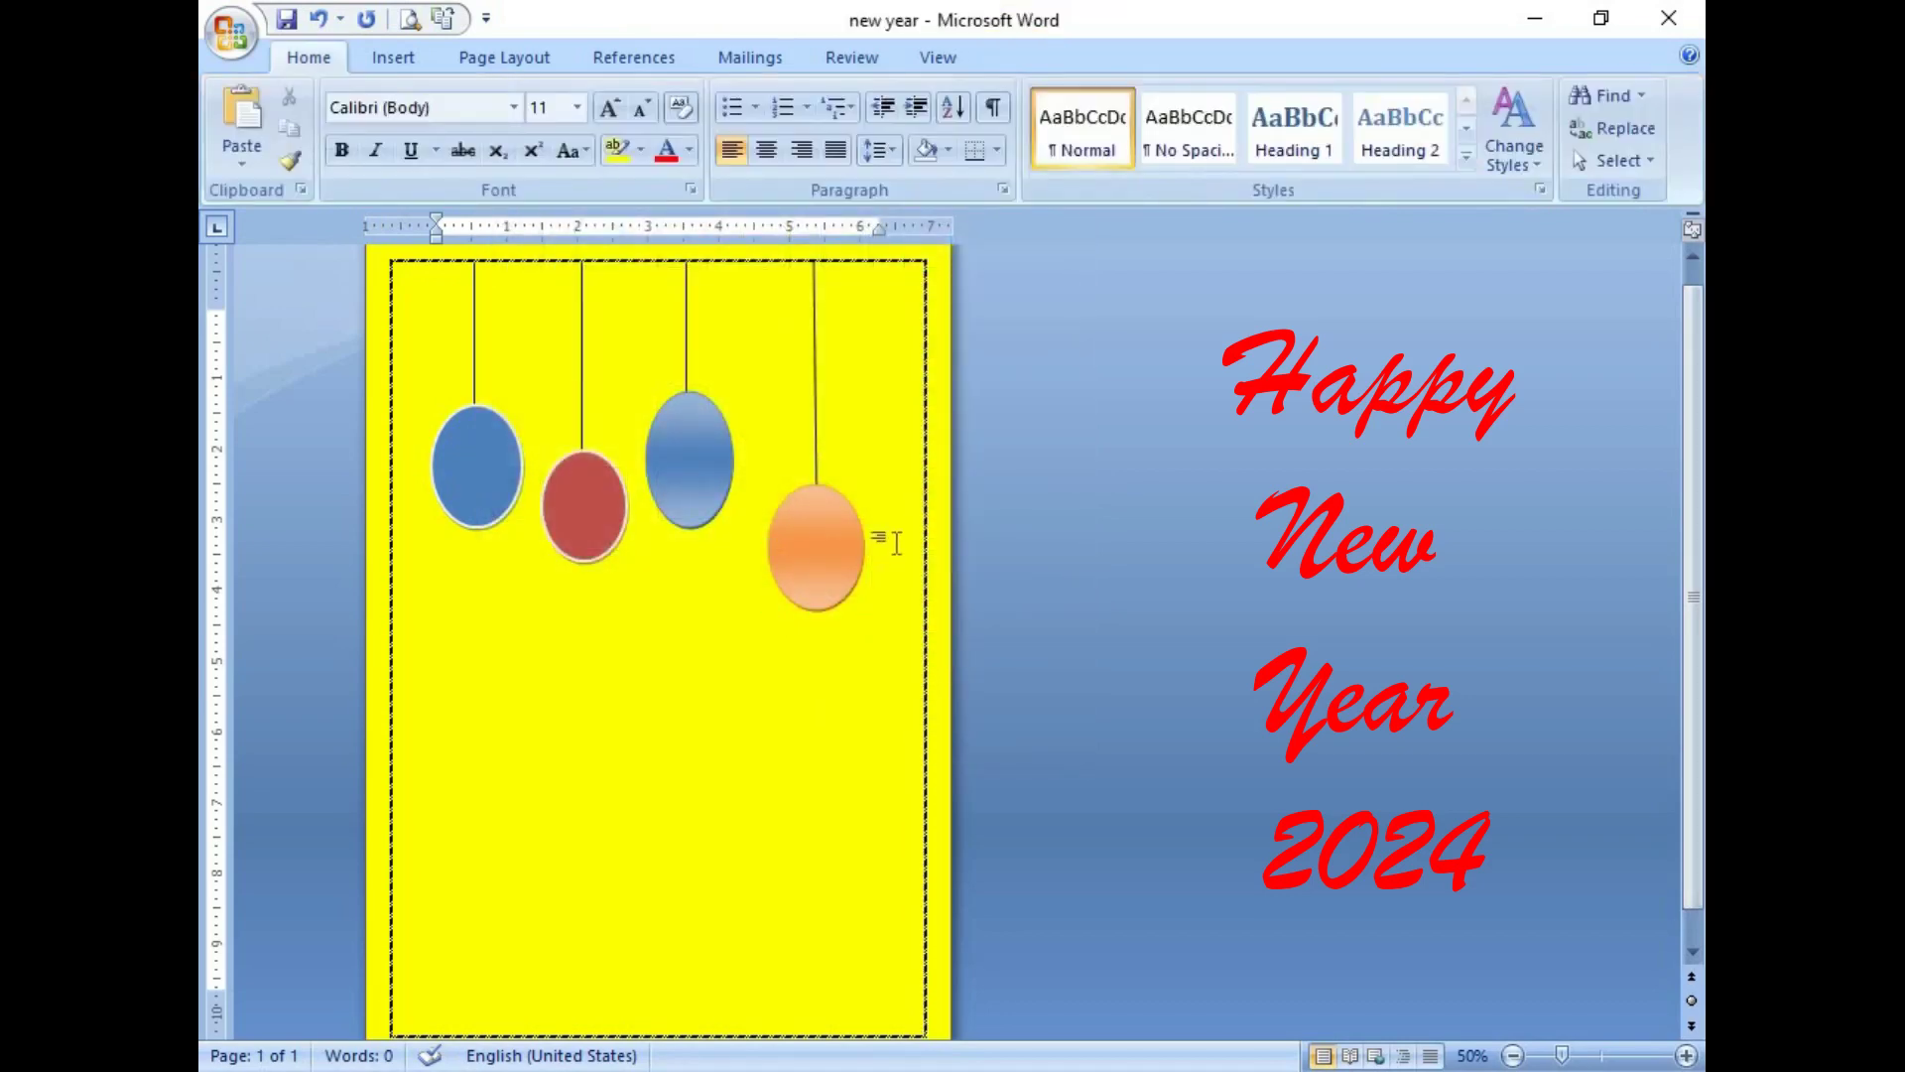
# Step: Draw a small red sun shape near the card's top-right
pyautogui.click(403, 64)
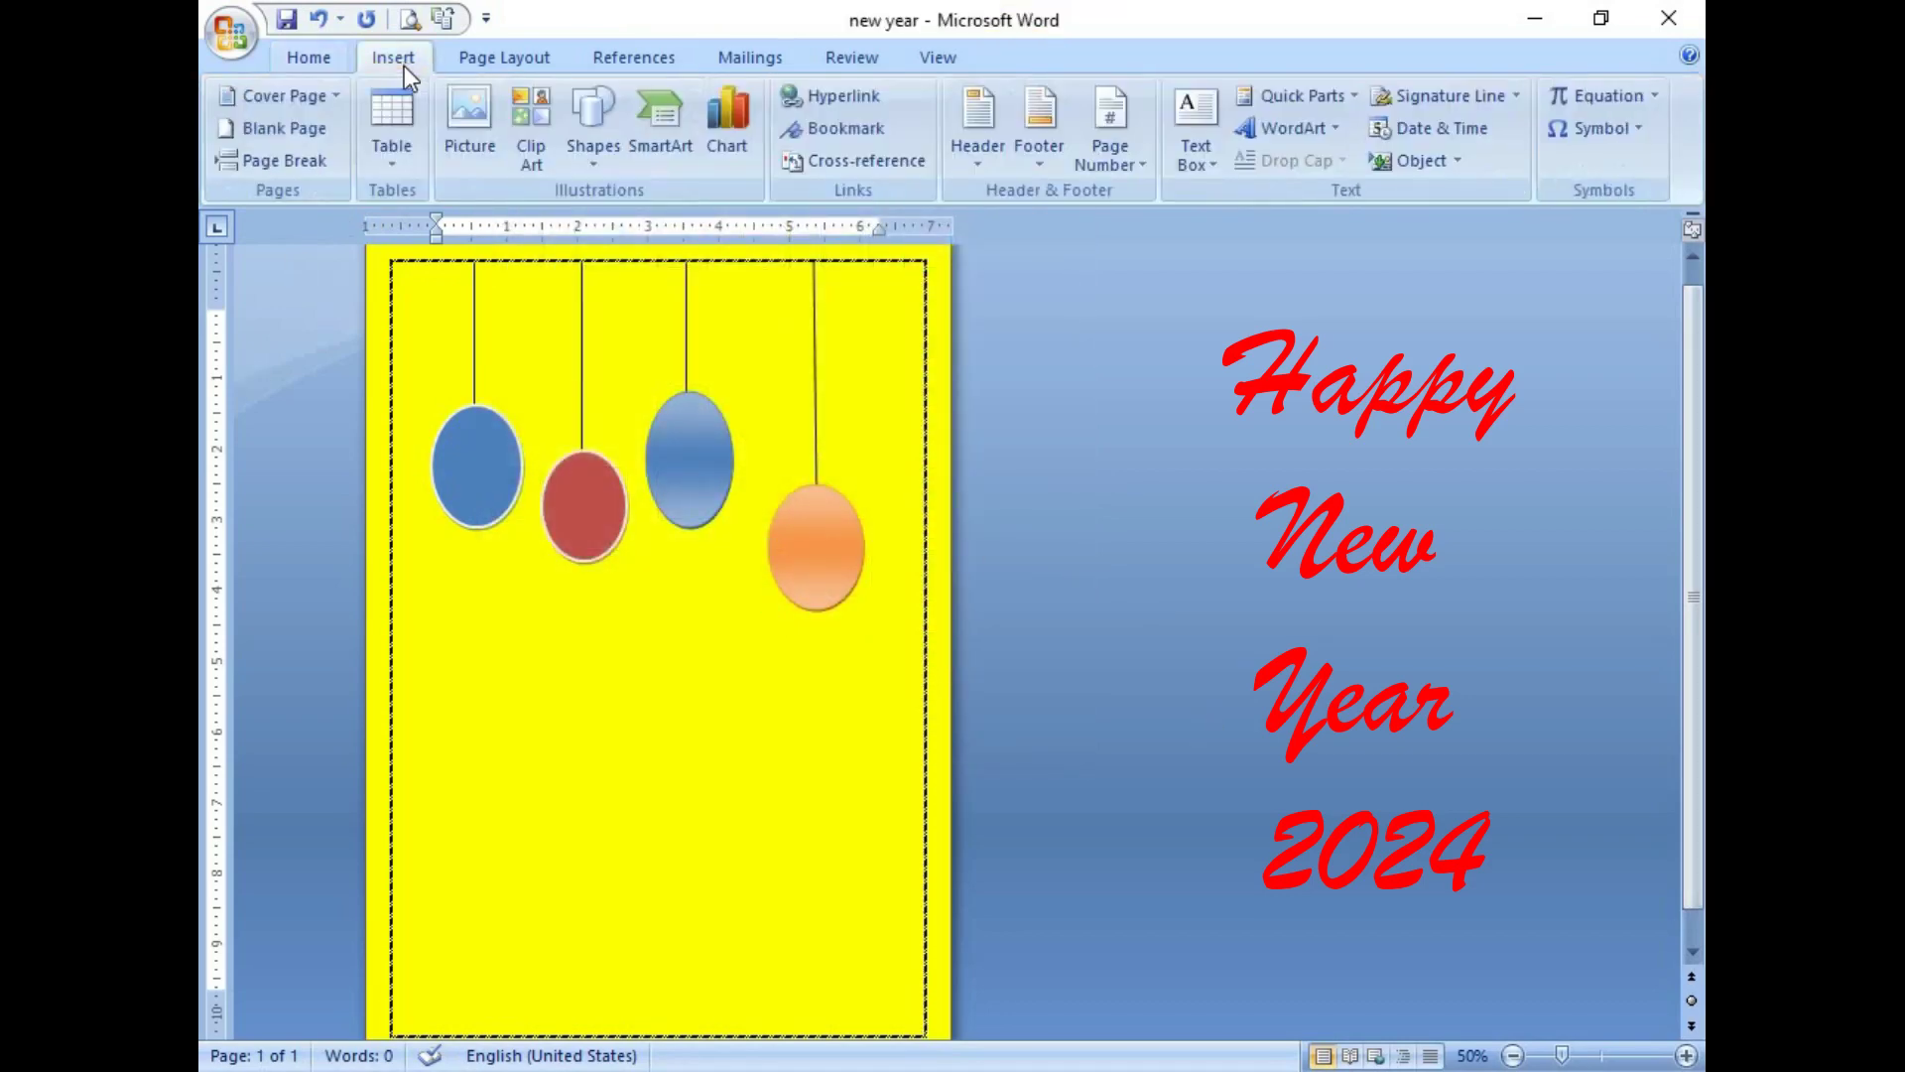
pyautogui.click(586, 157)
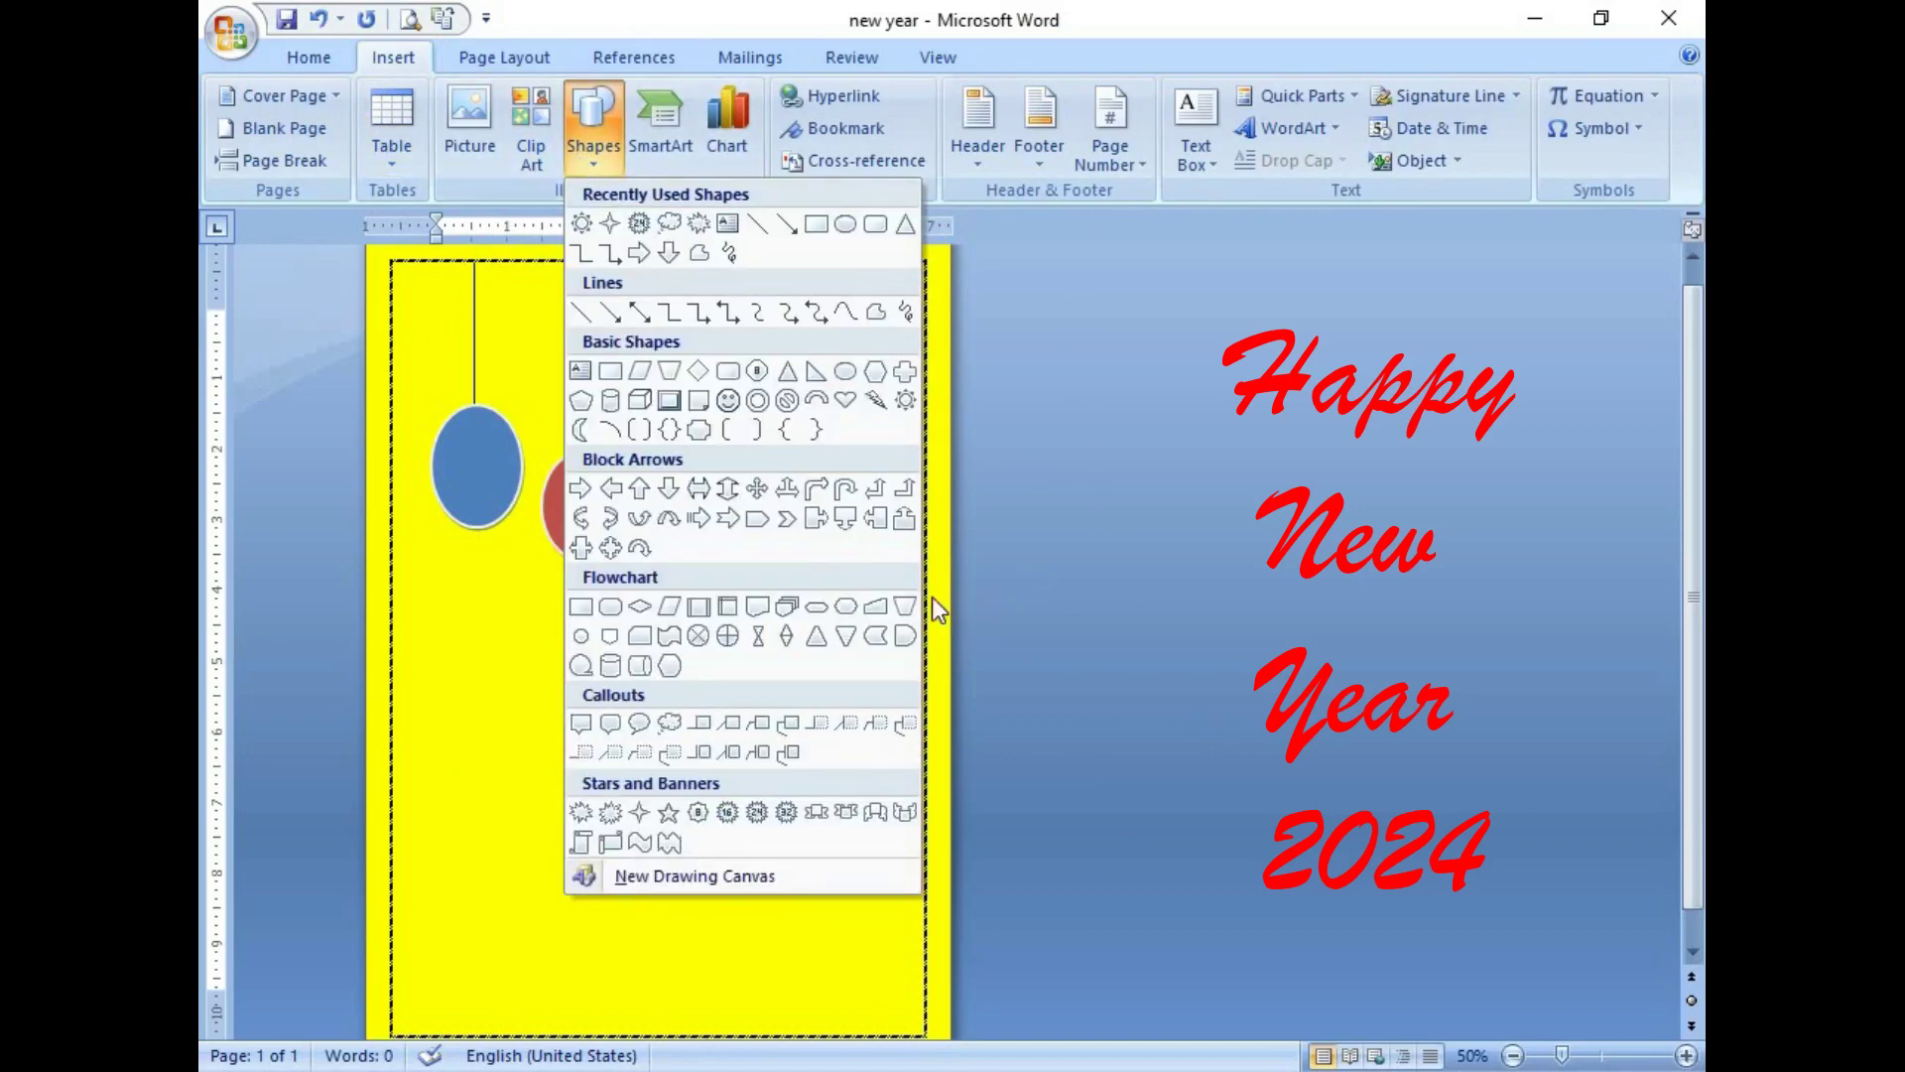
pyautogui.click(904, 400)
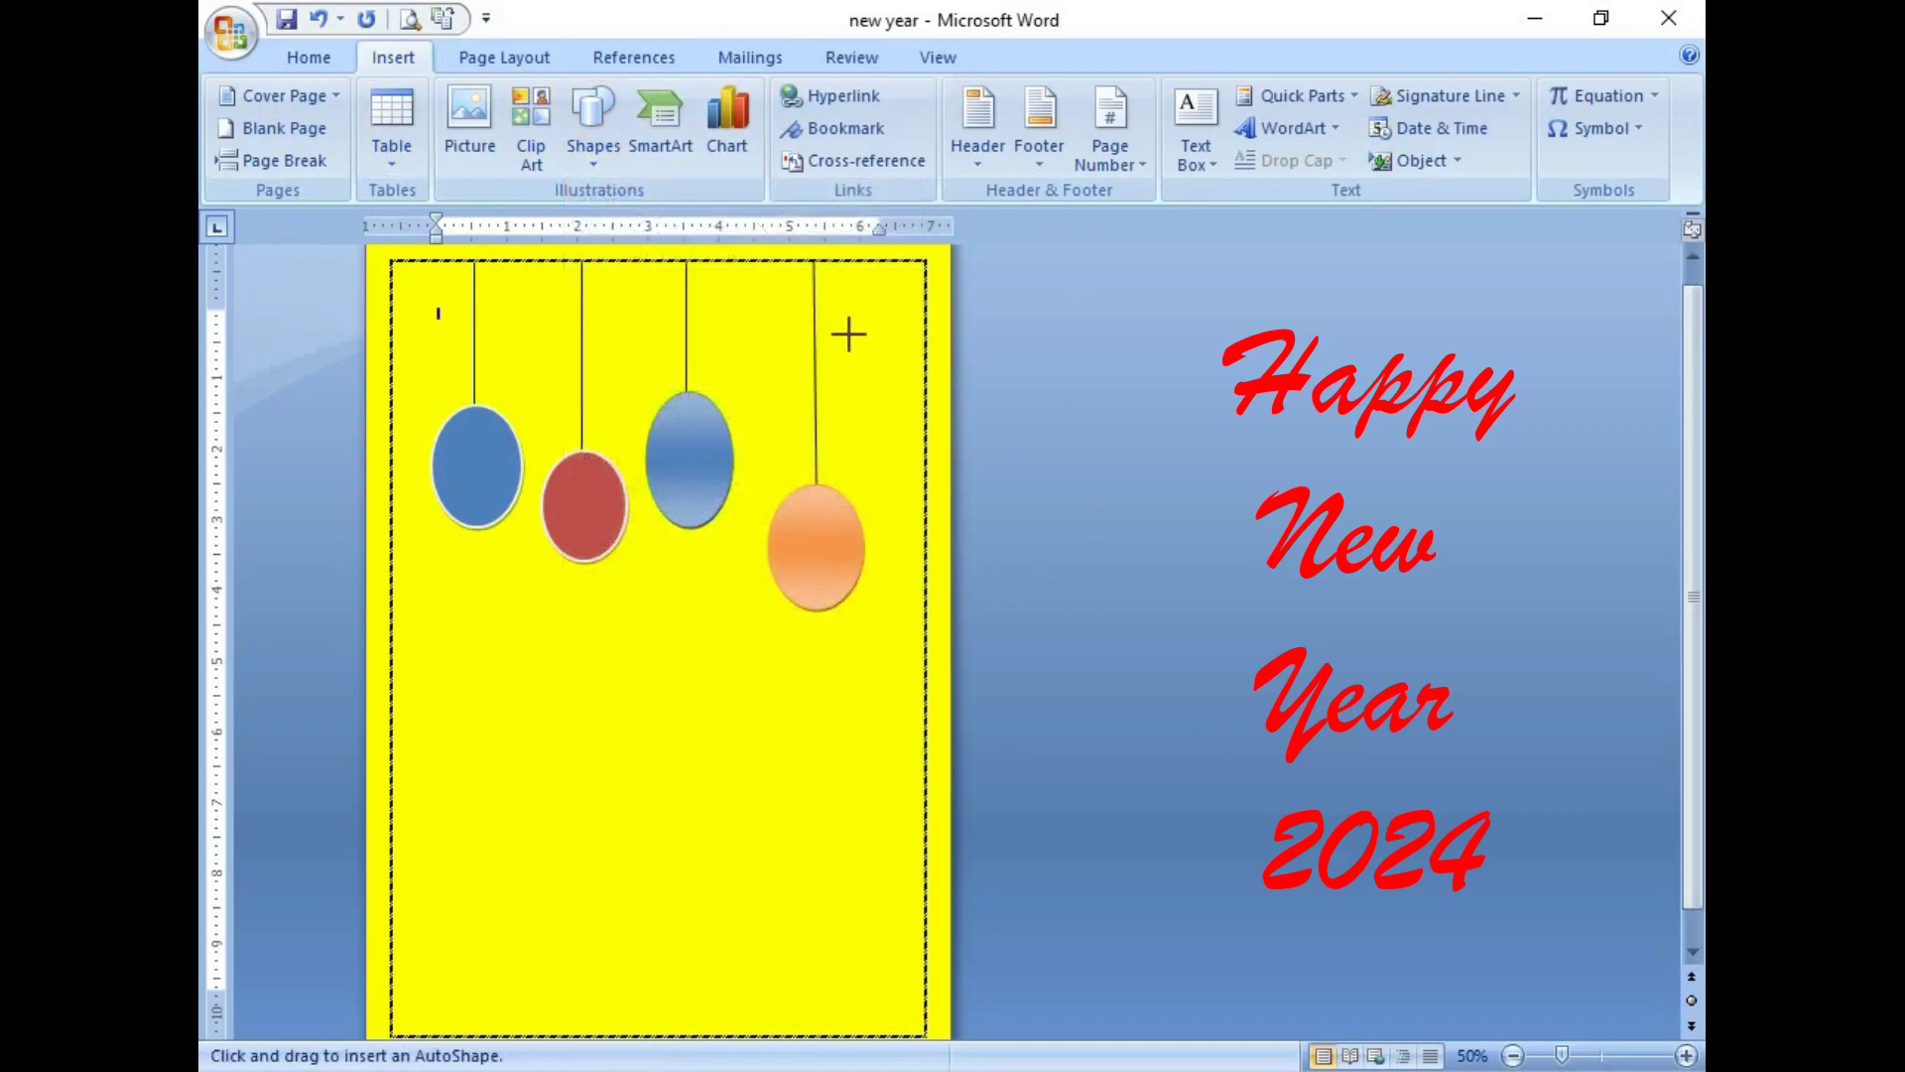
pyautogui.moveTo(849, 333); pyautogui.dragTo(910, 404)
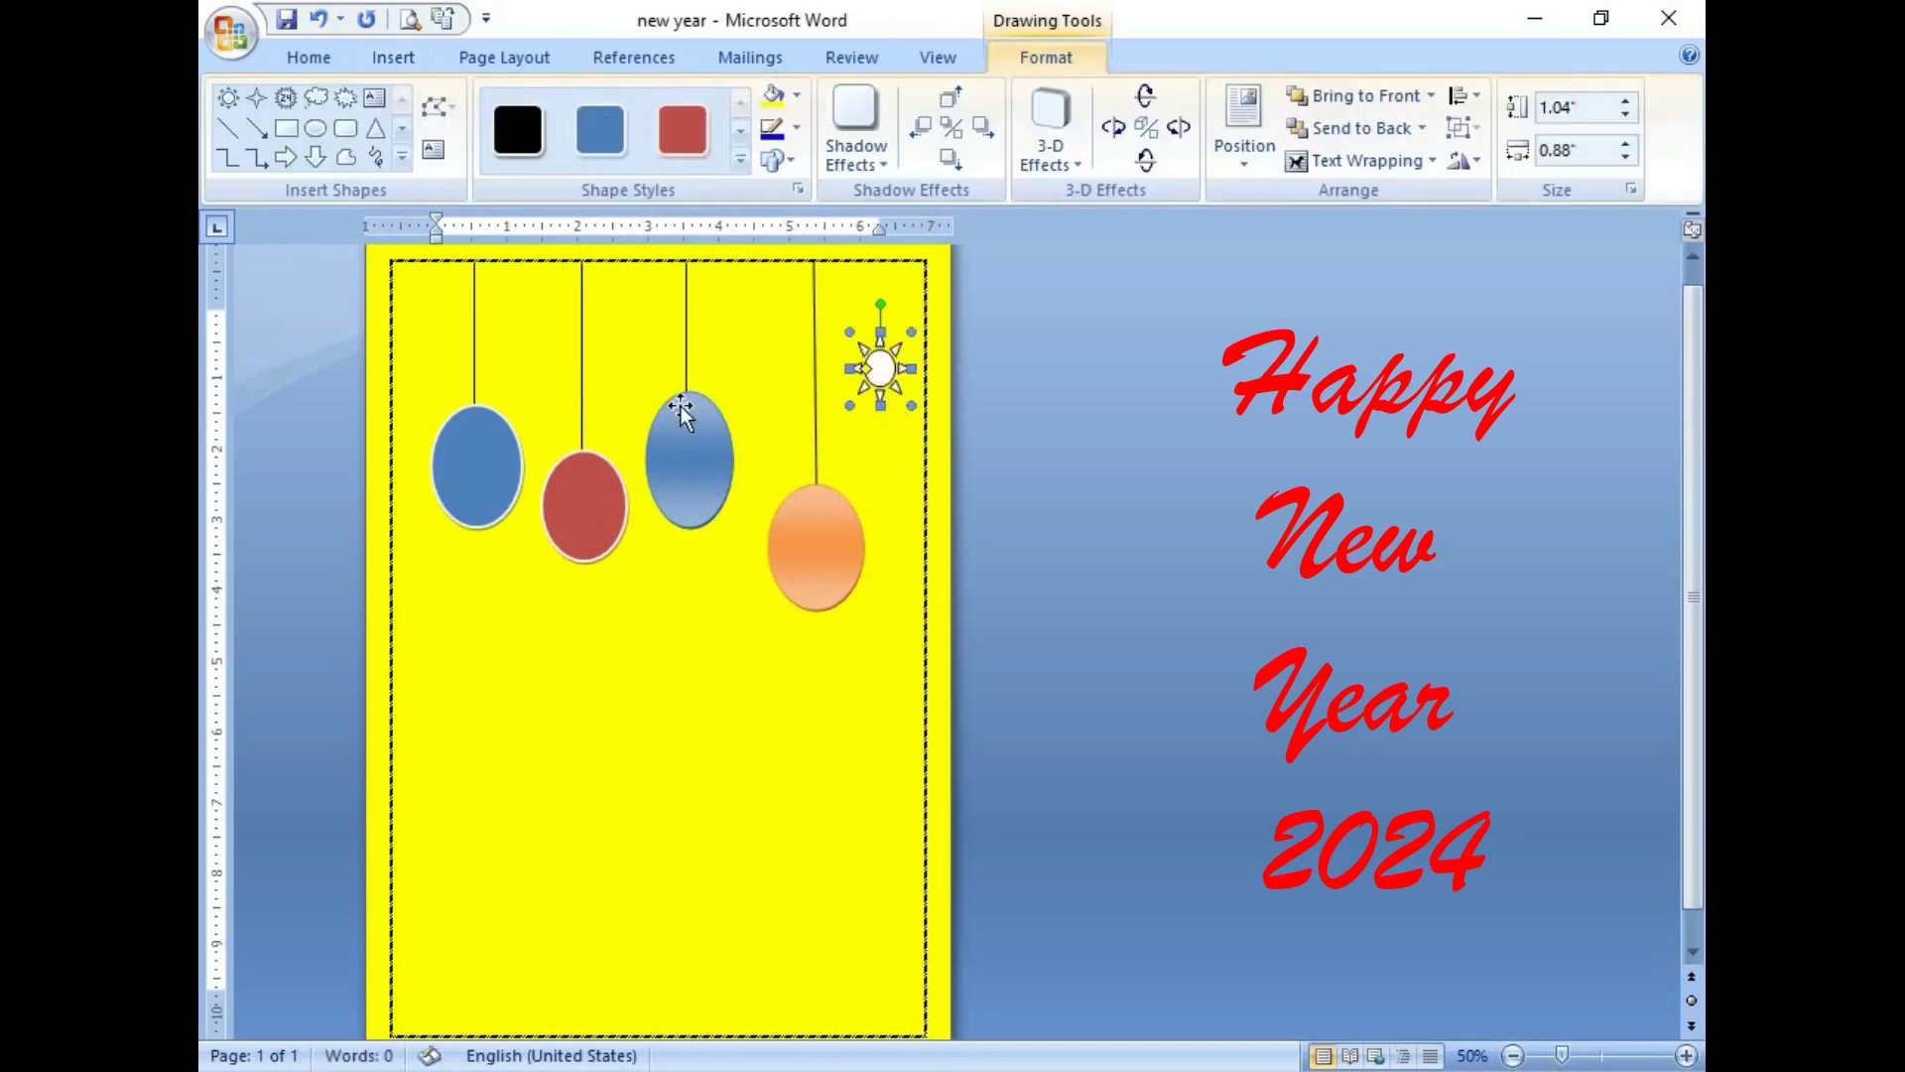
pyautogui.click(659, 133)
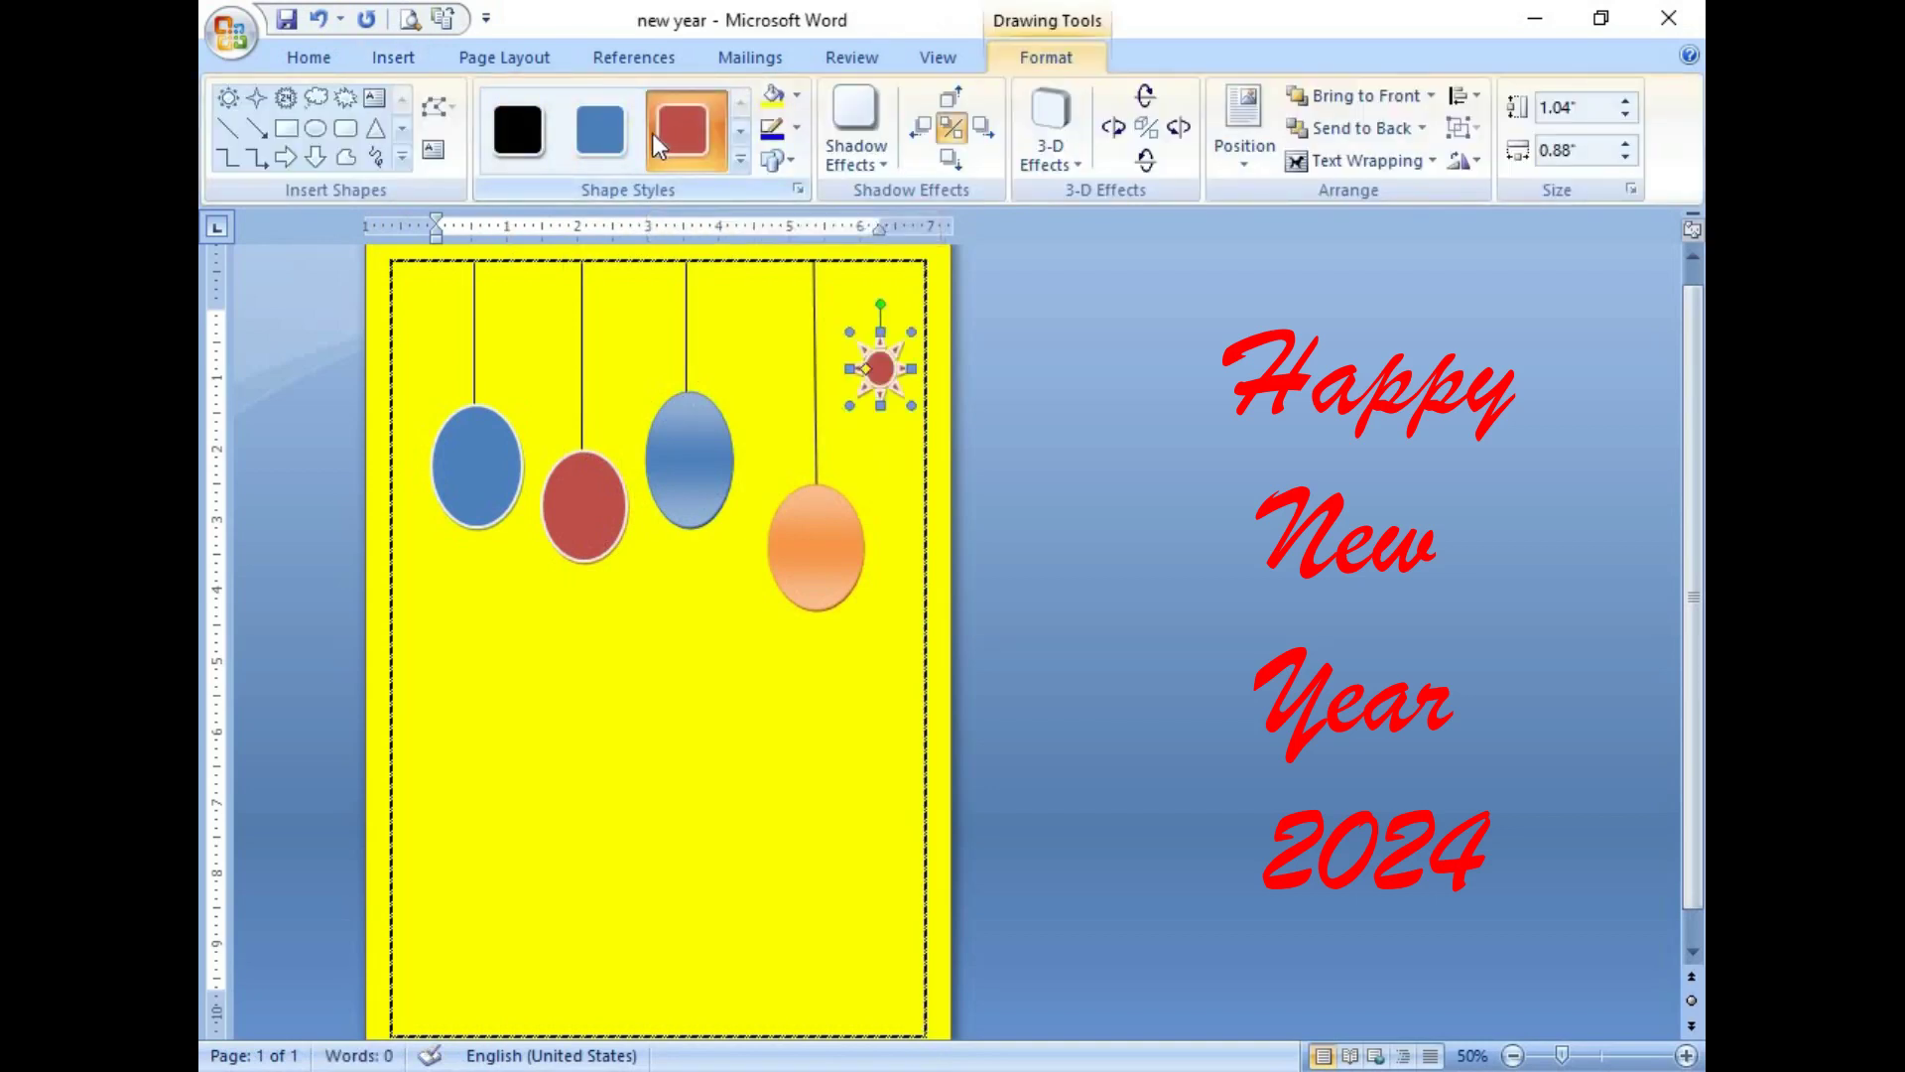
# Step: Add a four-point star at the card's top-left and style it blue
pyautogui.click(397, 59)
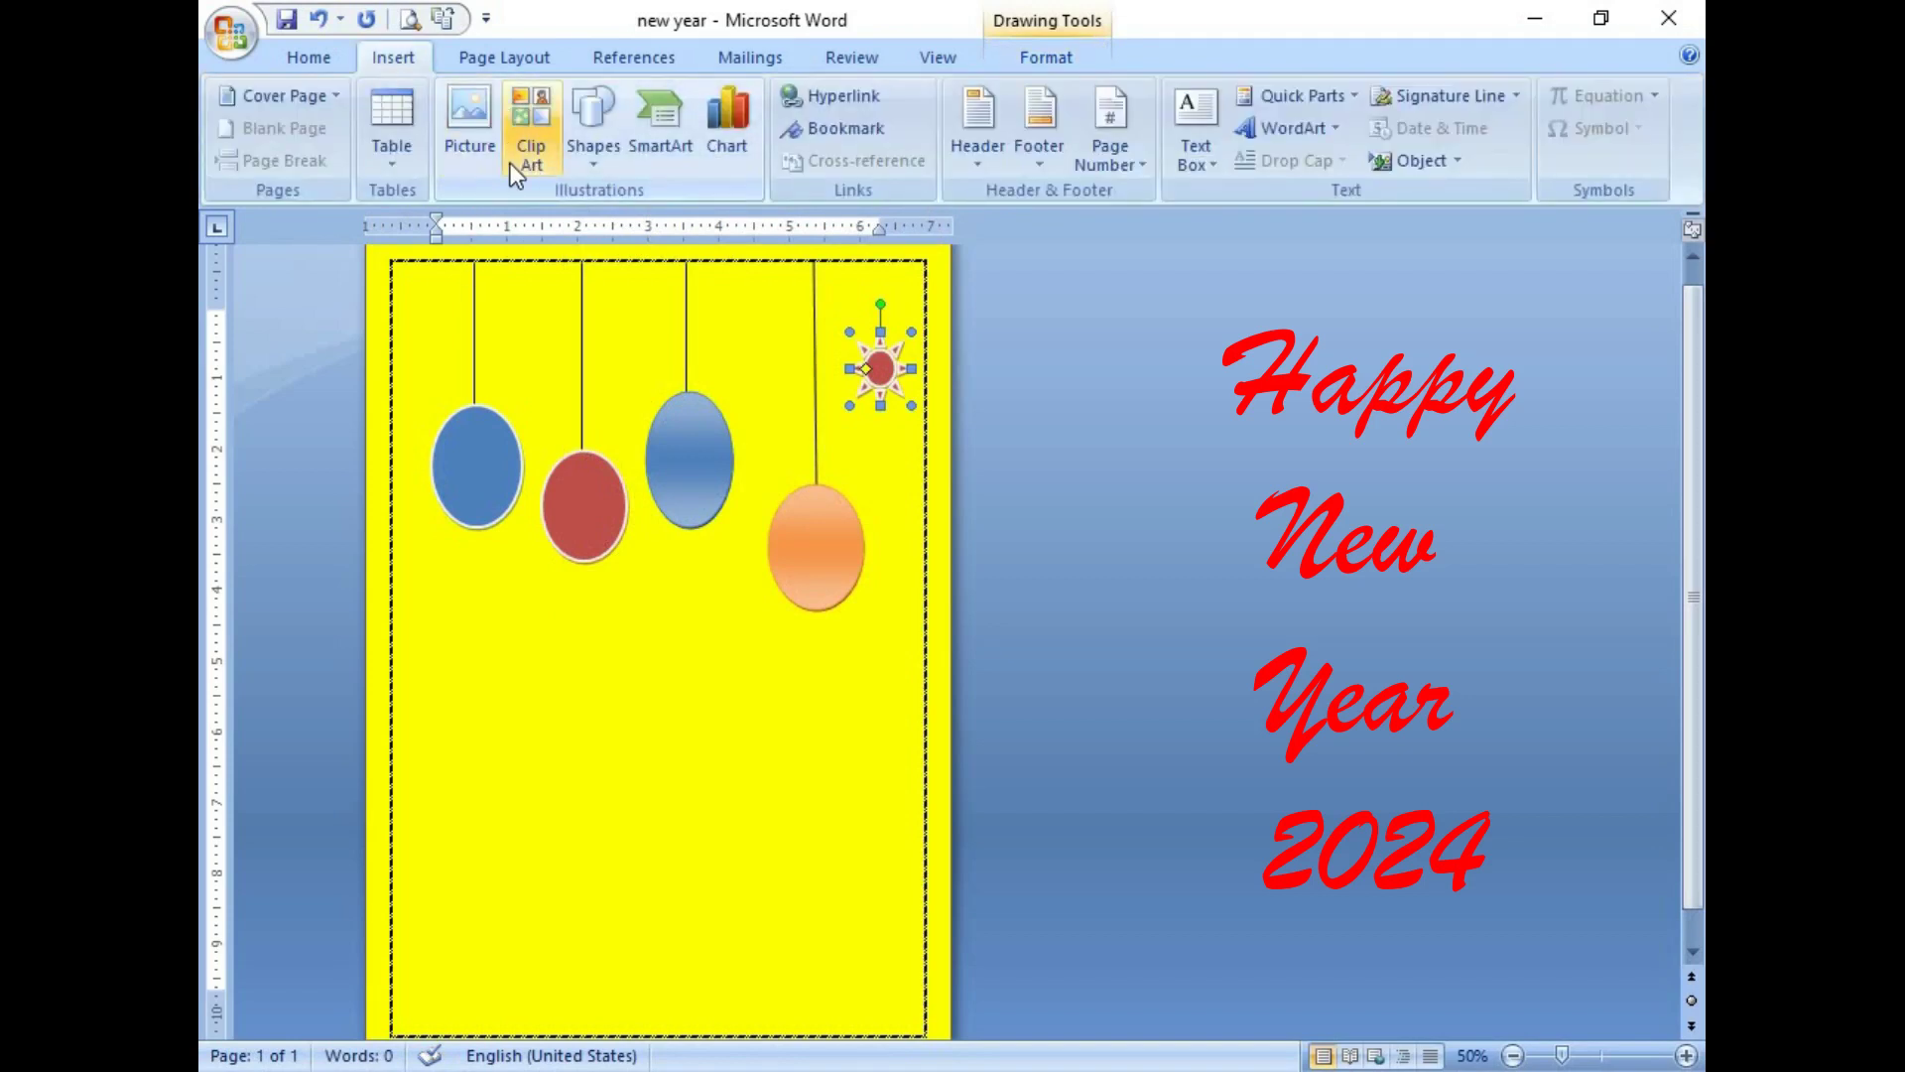
pyautogui.click(603, 161)
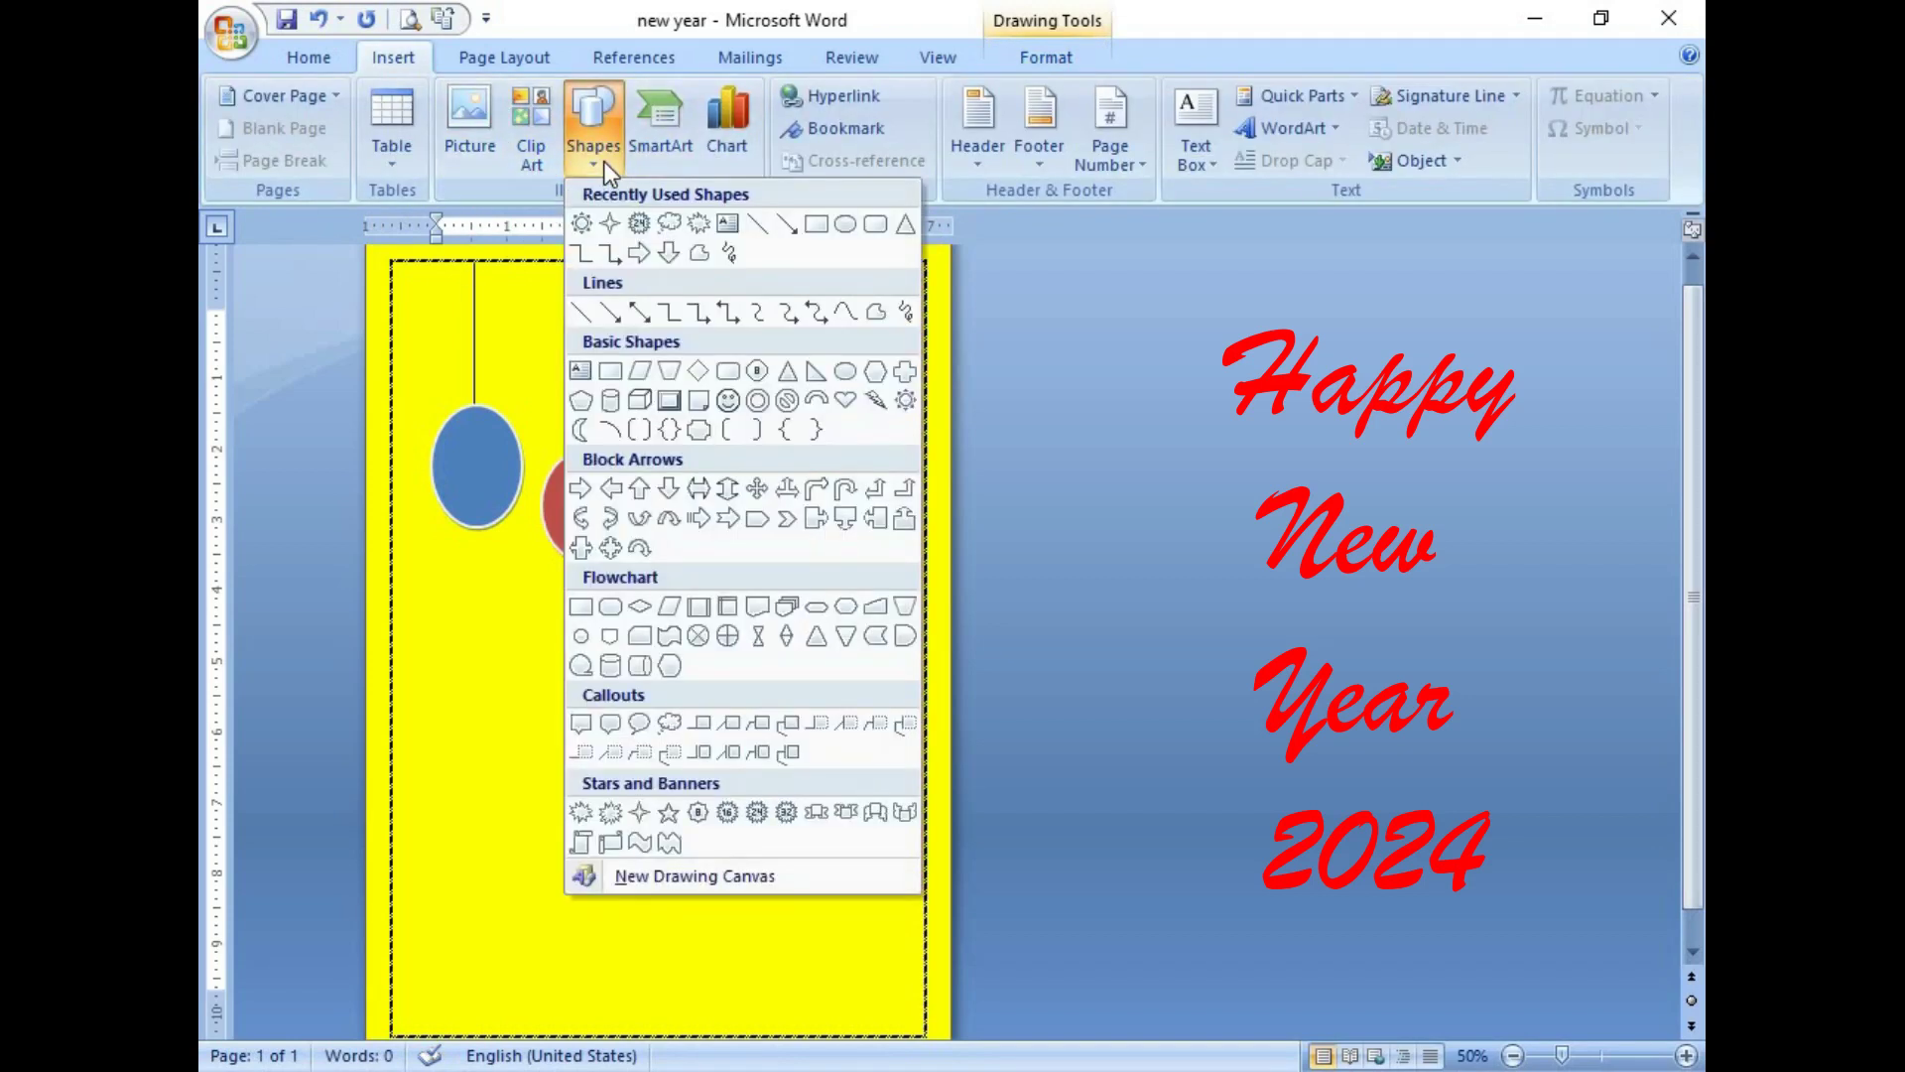
pyautogui.click(640, 811)
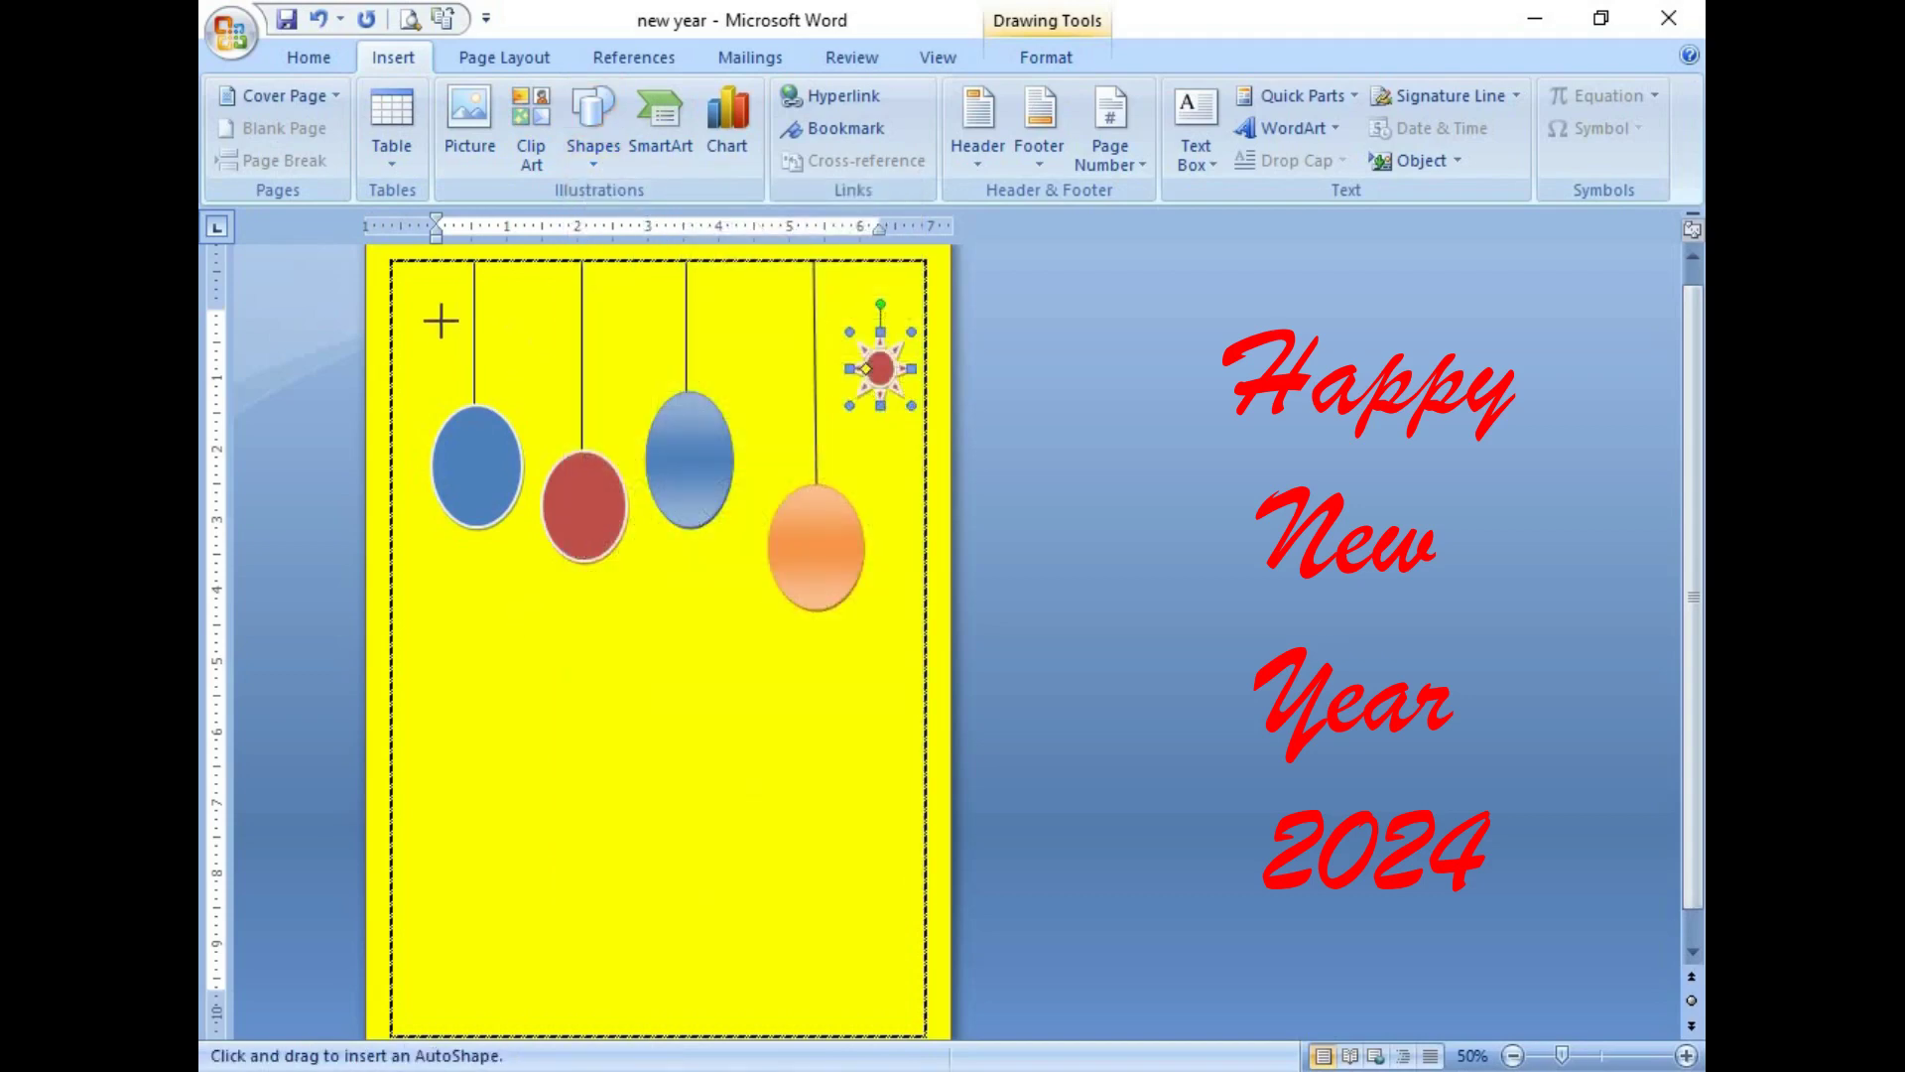
pyautogui.moveTo(418, 304)
pyautogui.mouseDown()
pyautogui.moveTo(475, 392)
pyautogui.moveTo(429, 357)
pyautogui.mouseUp()
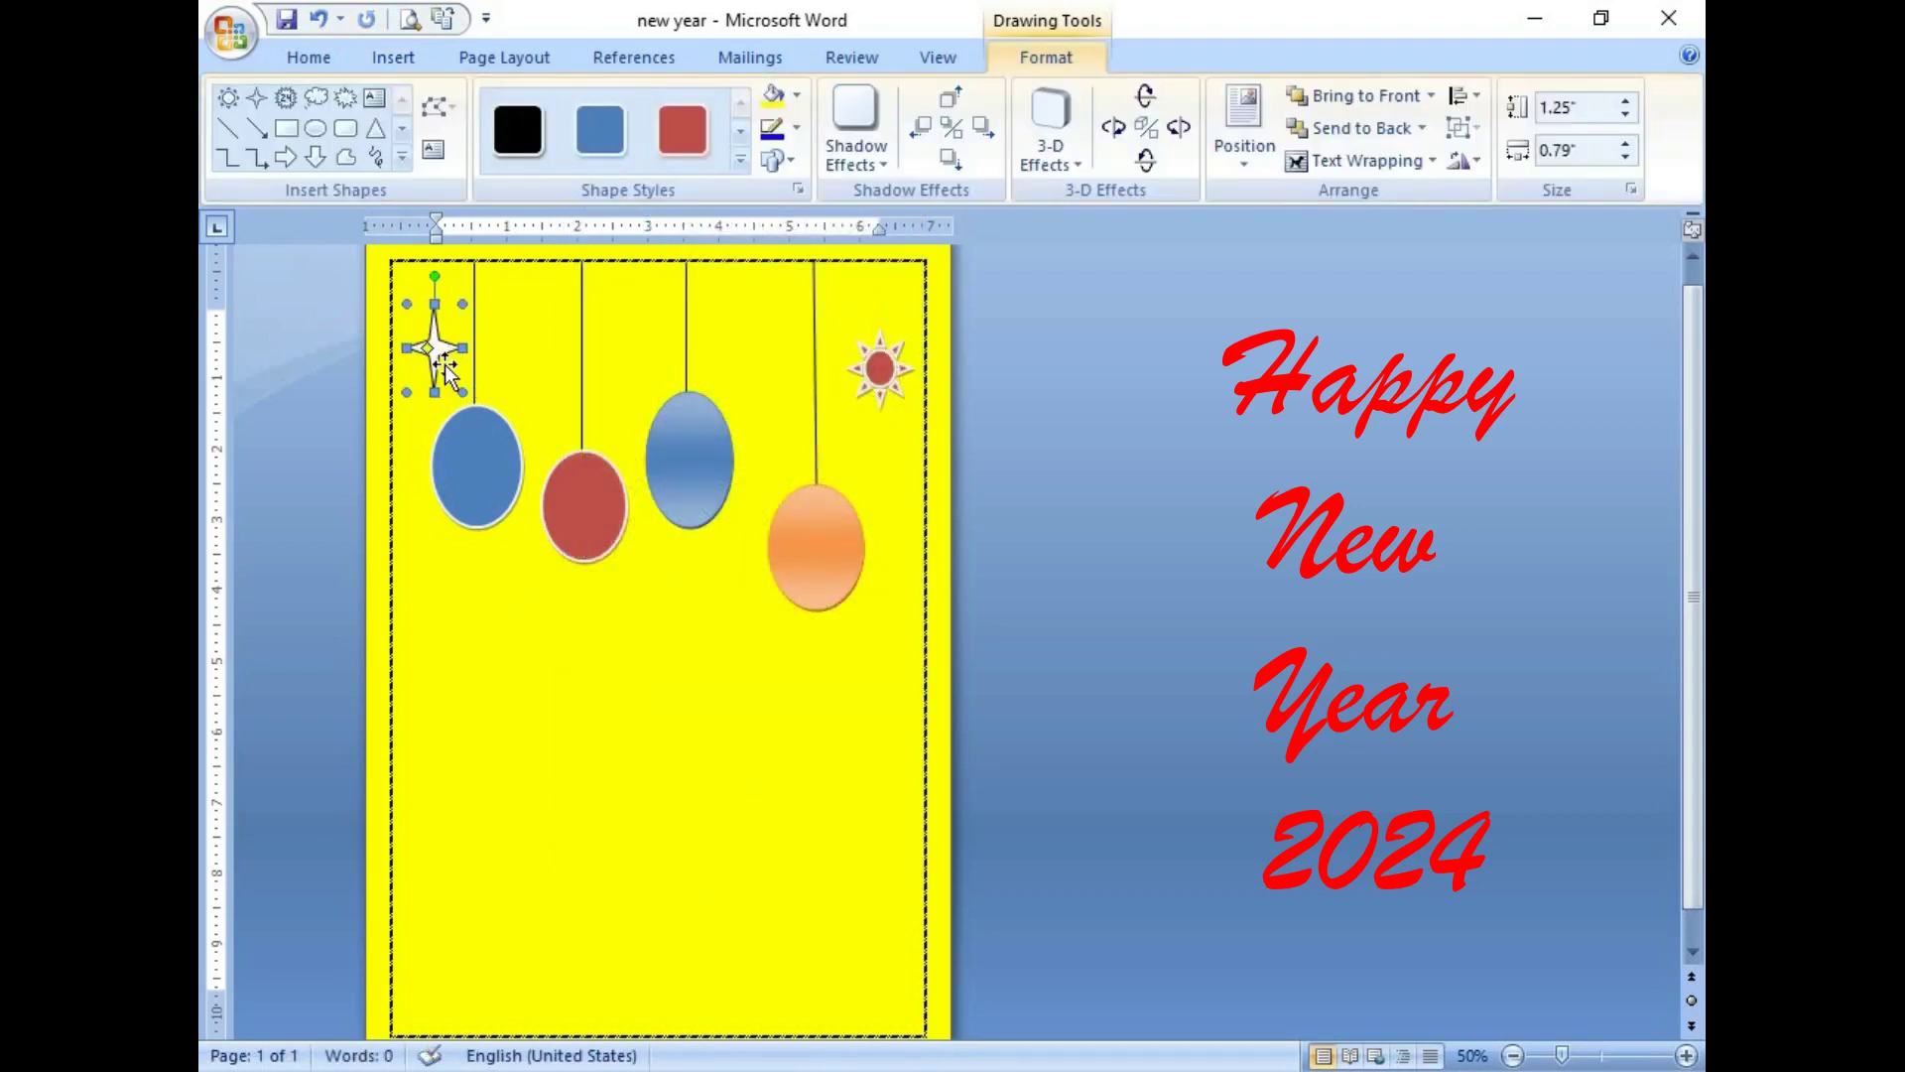
pyautogui.click(518, 129)
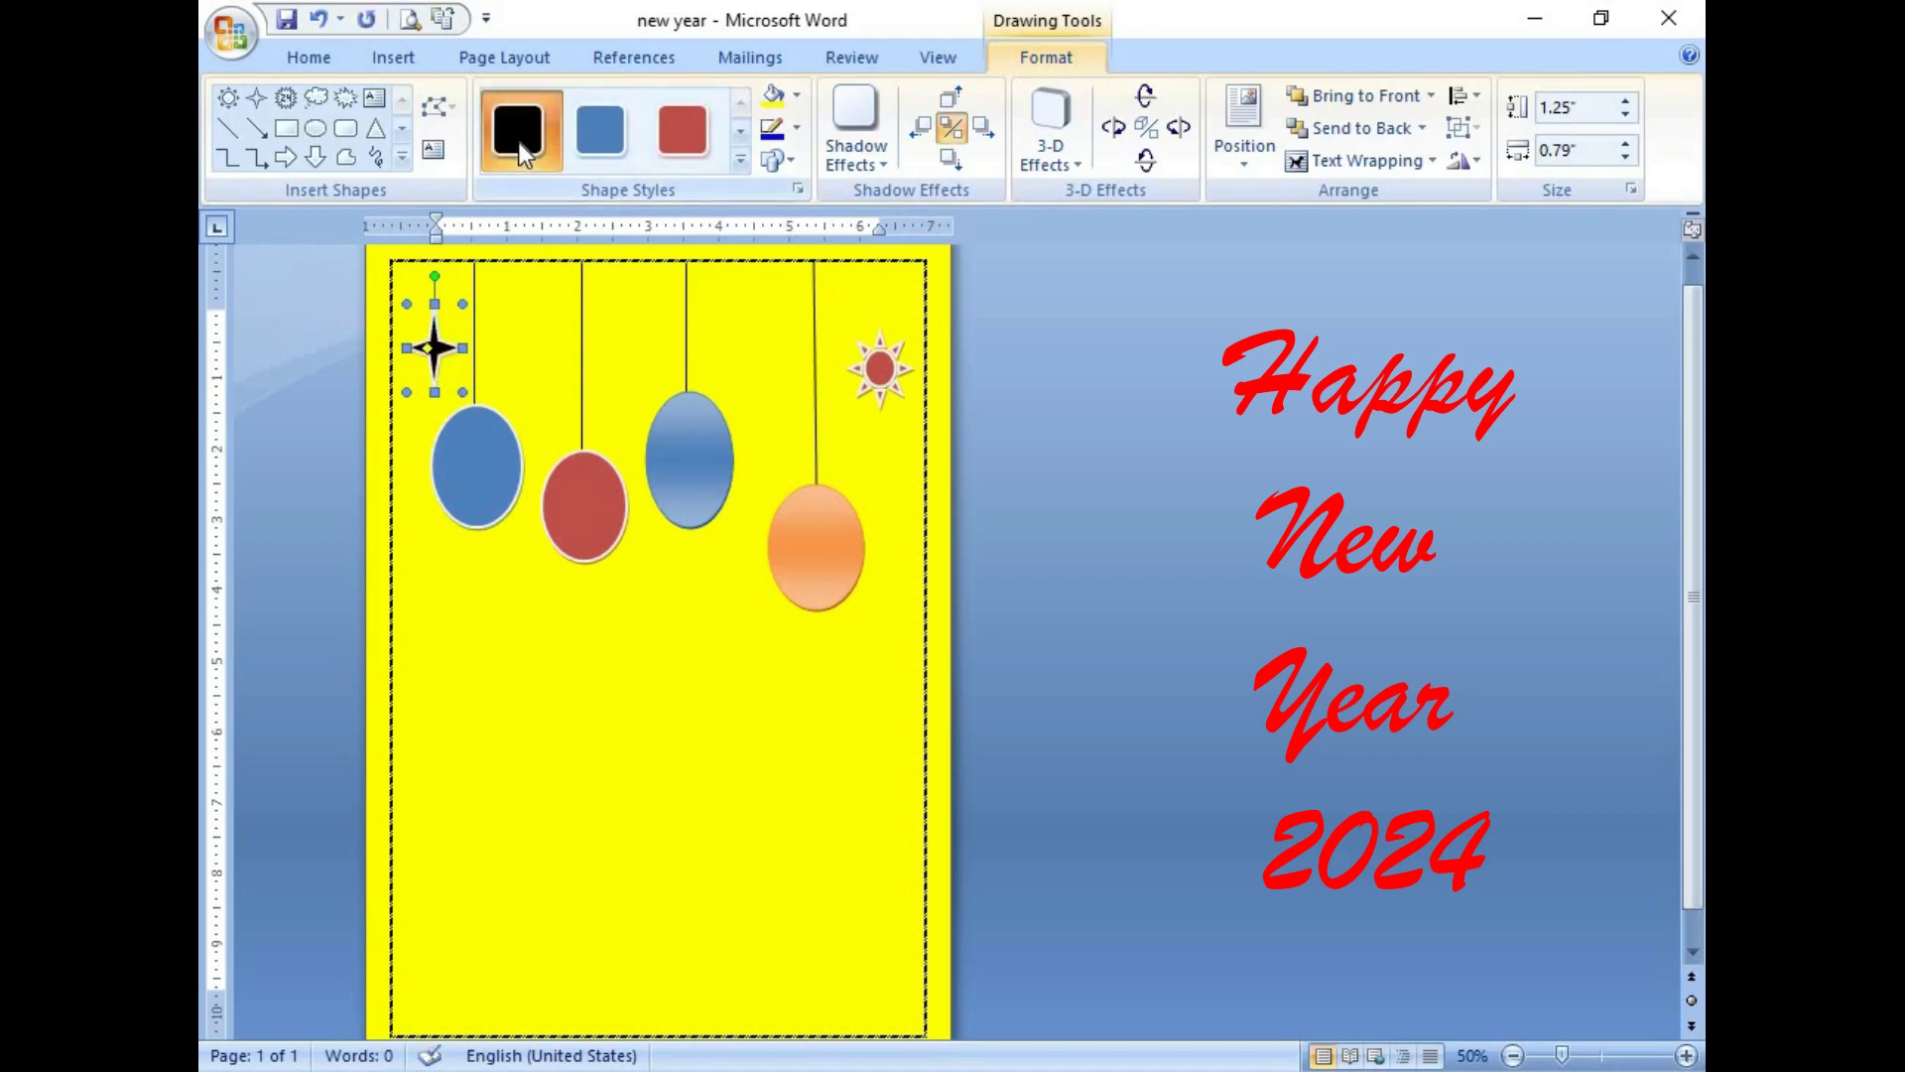
pyautogui.click(542, 388)
pyautogui.click(427, 347)
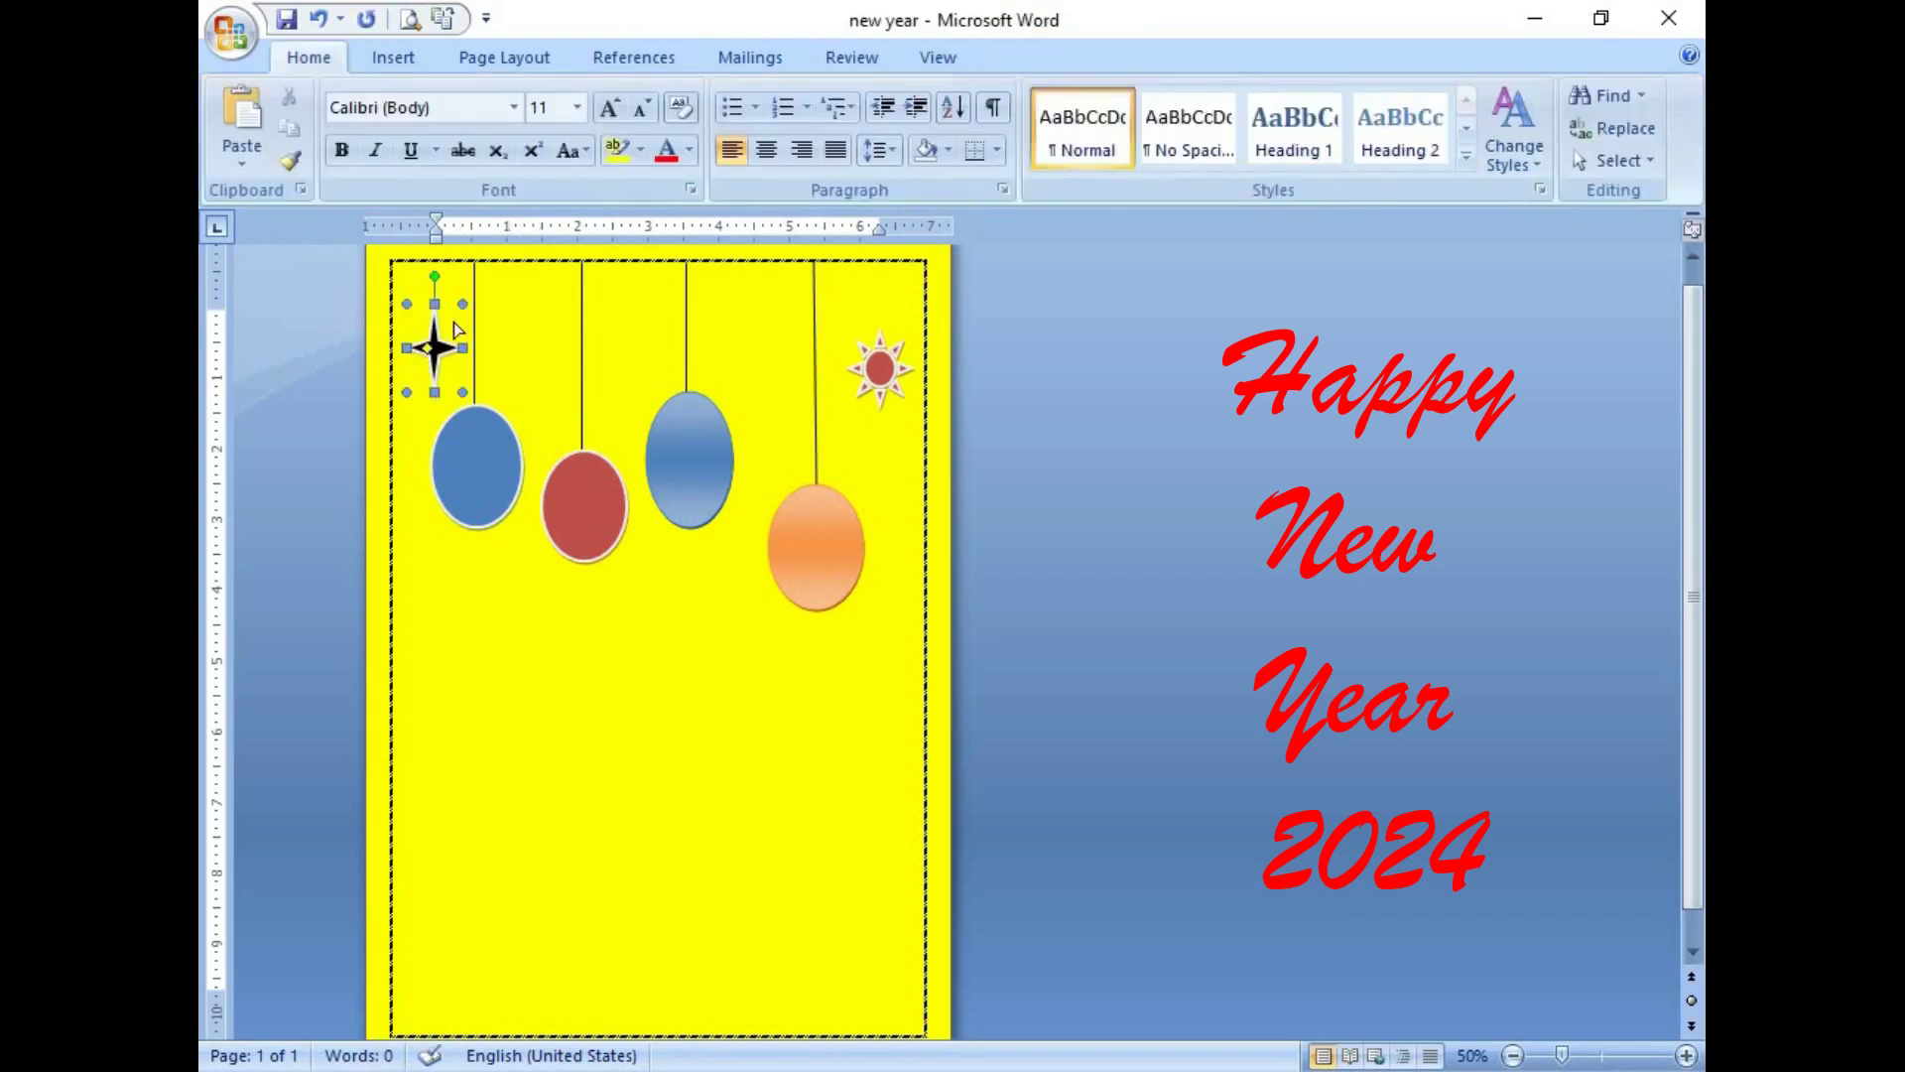
pyautogui.click(601, 134)
pyautogui.click(548, 402)
# Step: Draw a five-point star, an eight-point star and an explosion shape between the strings
pyautogui.click(393, 56)
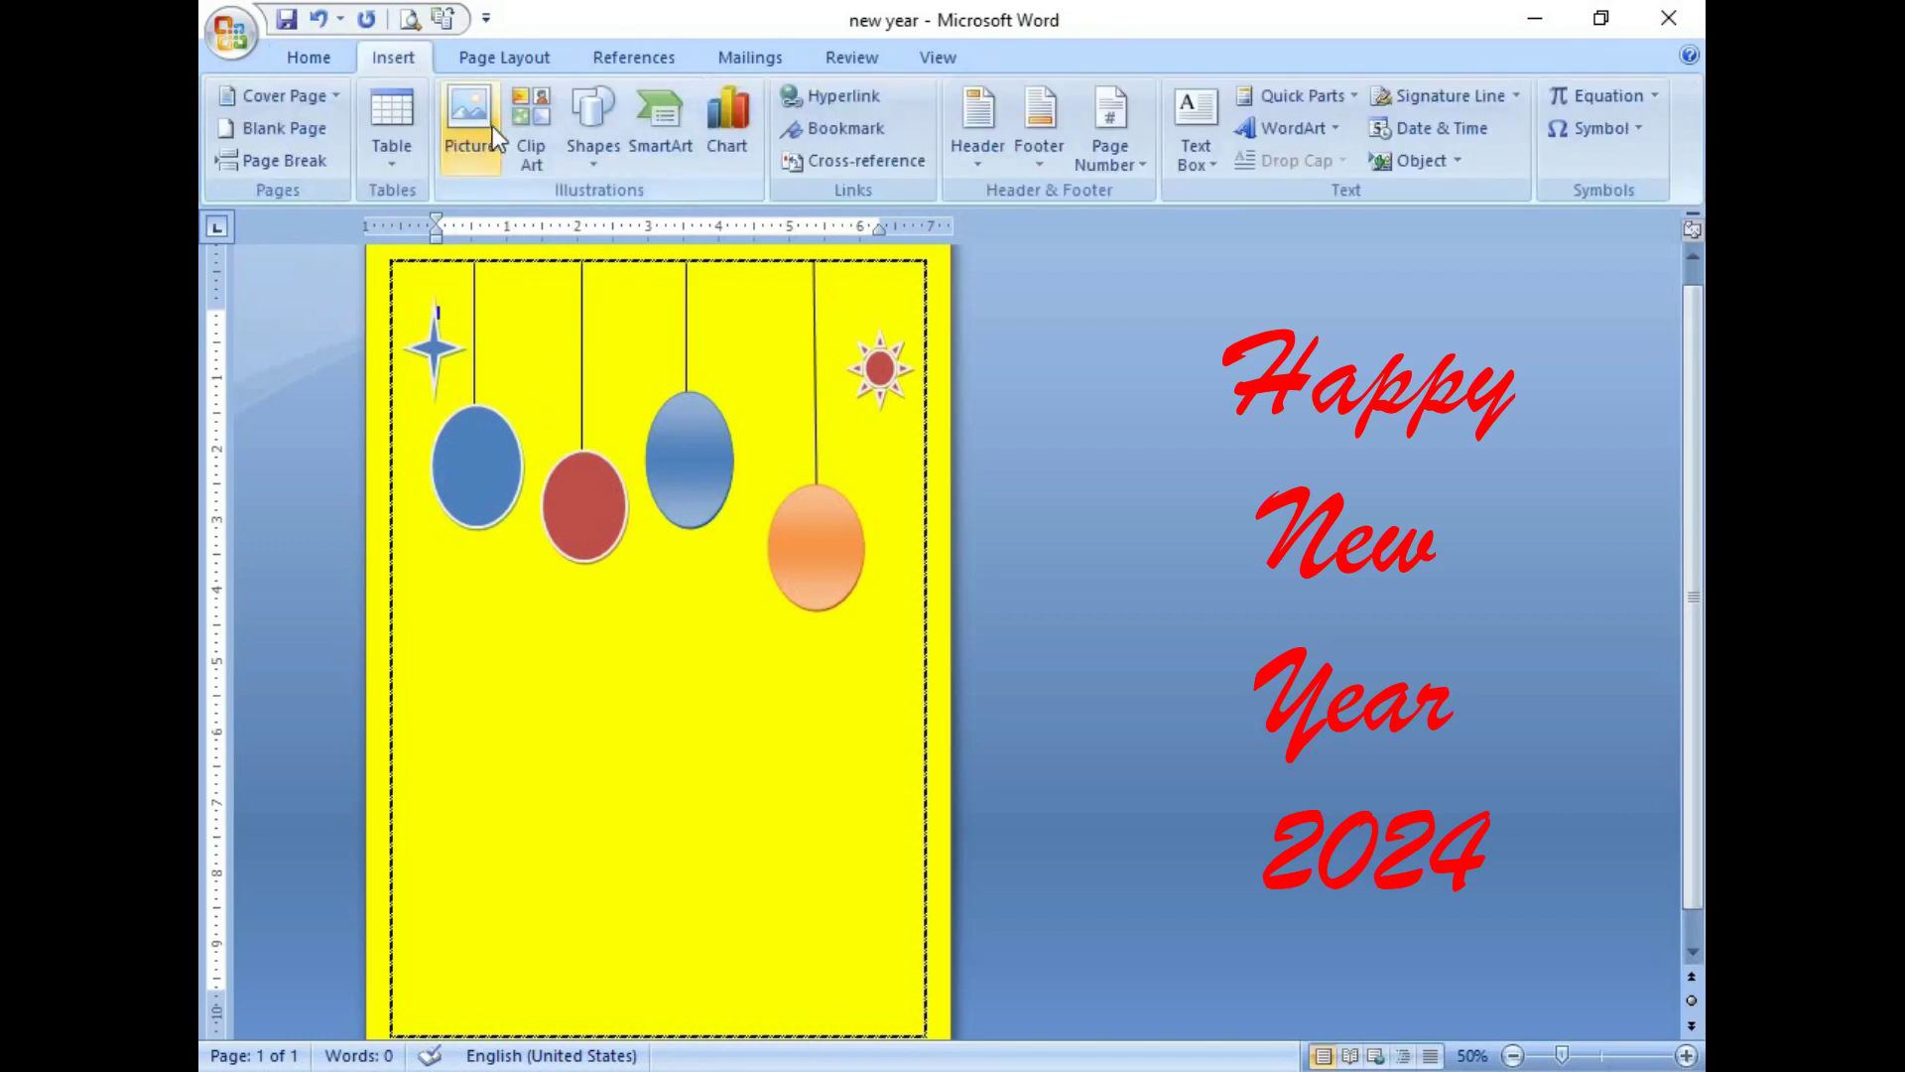
pyautogui.click(599, 168)
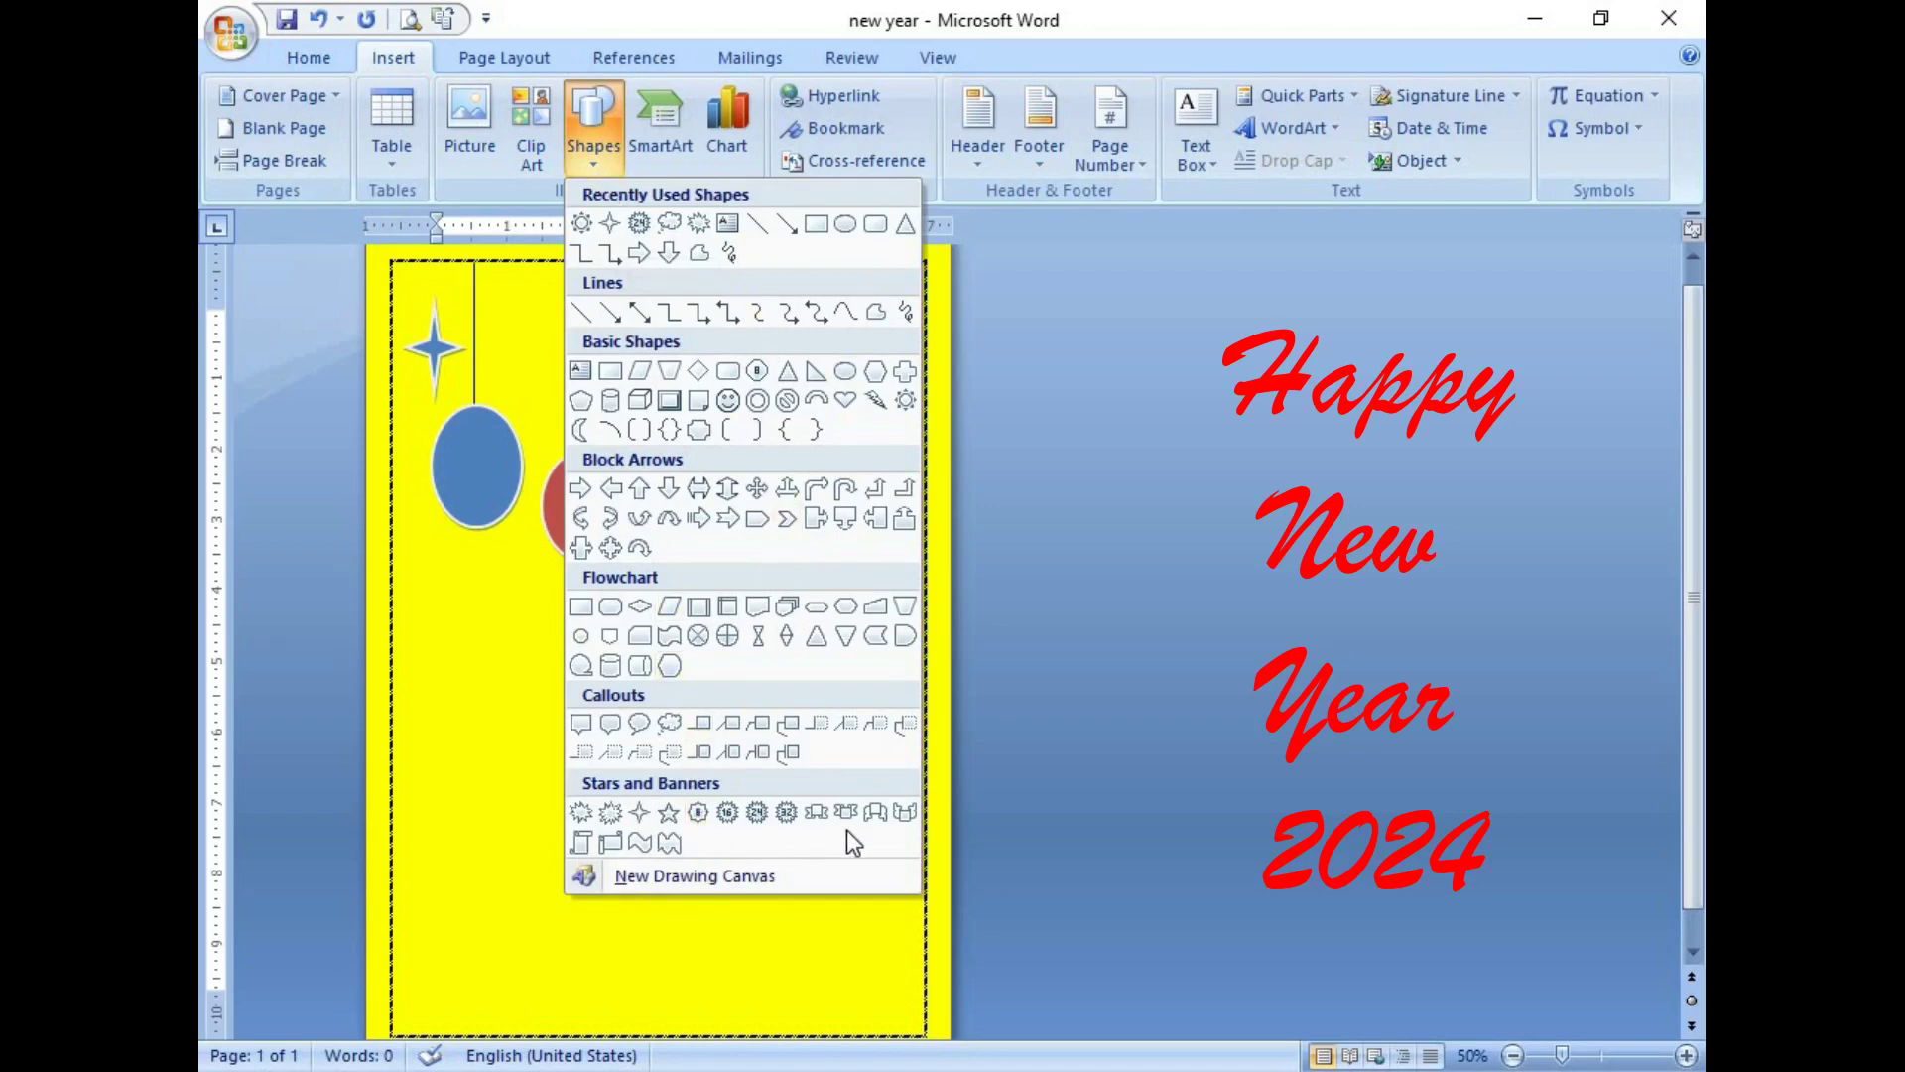
pyautogui.click(667, 814)
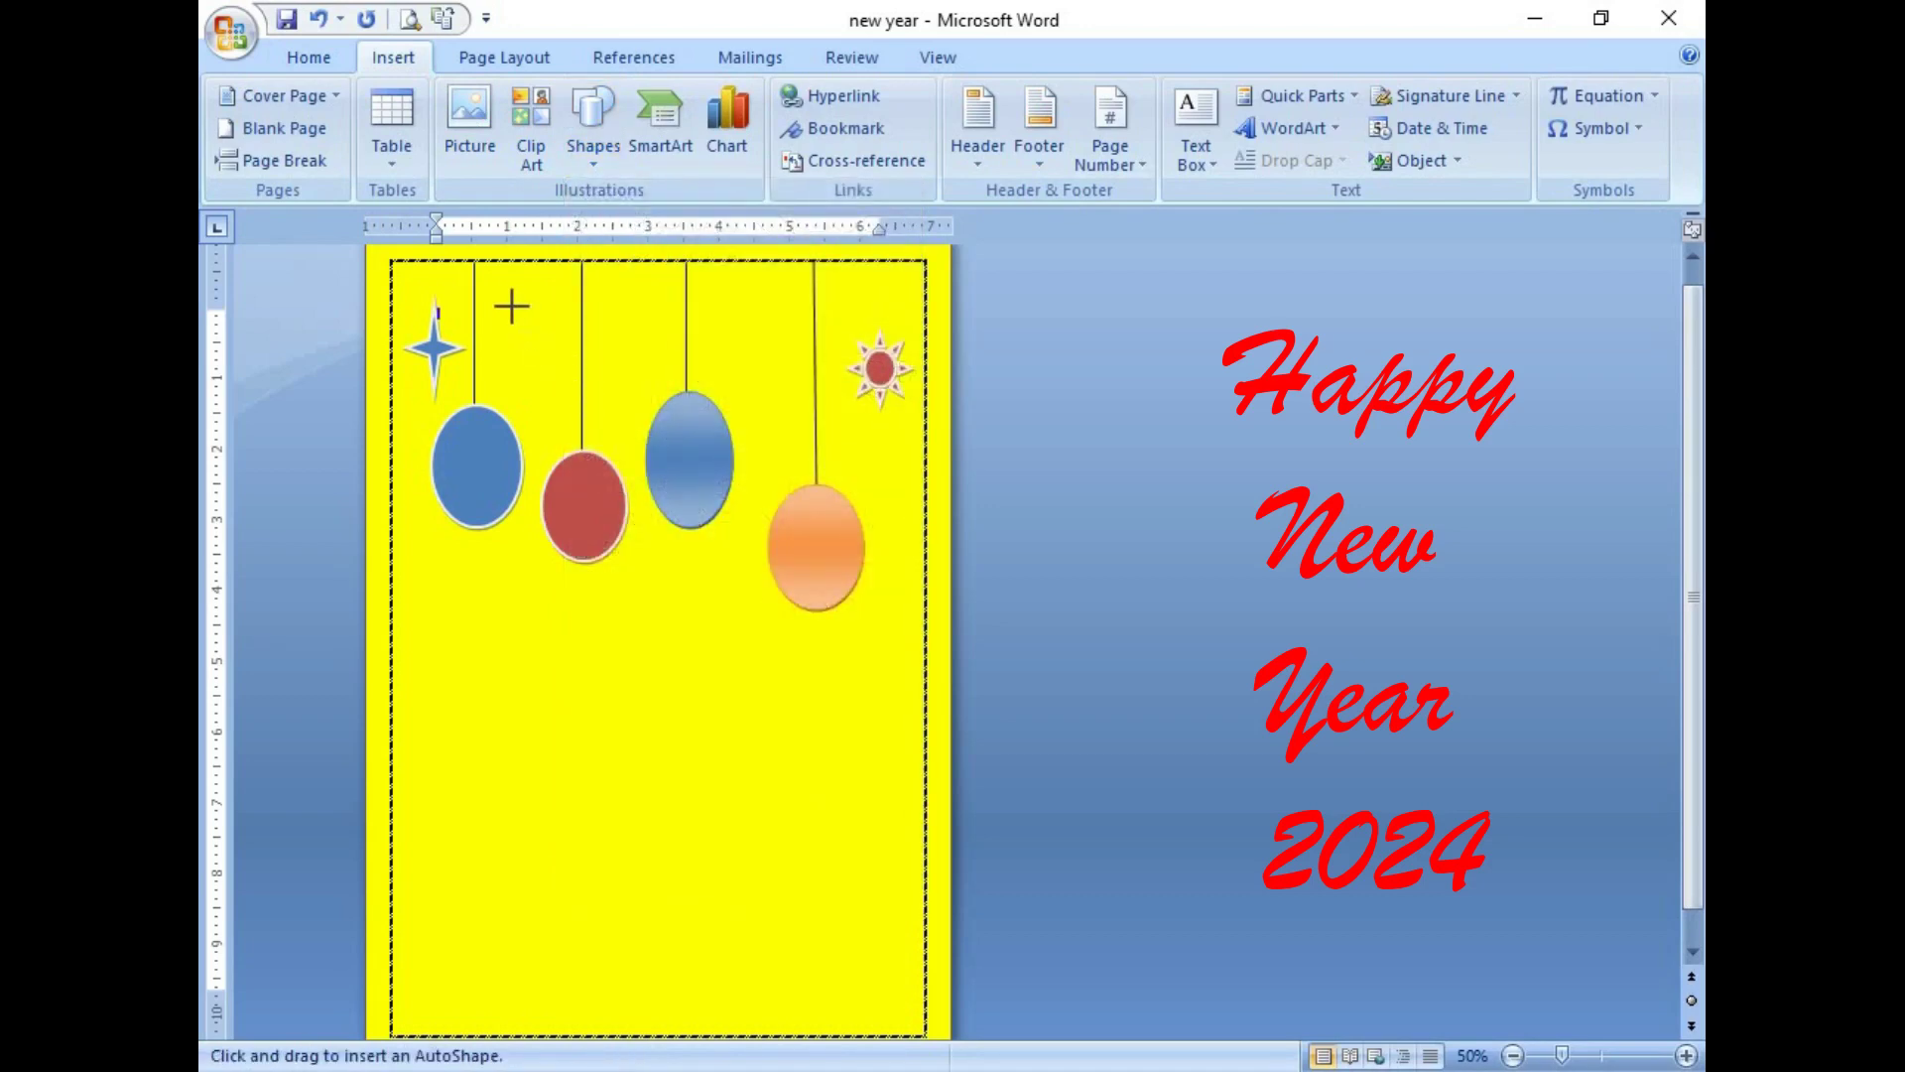
pyautogui.moveTo(609, 303); pyautogui.dragTo(675, 377)
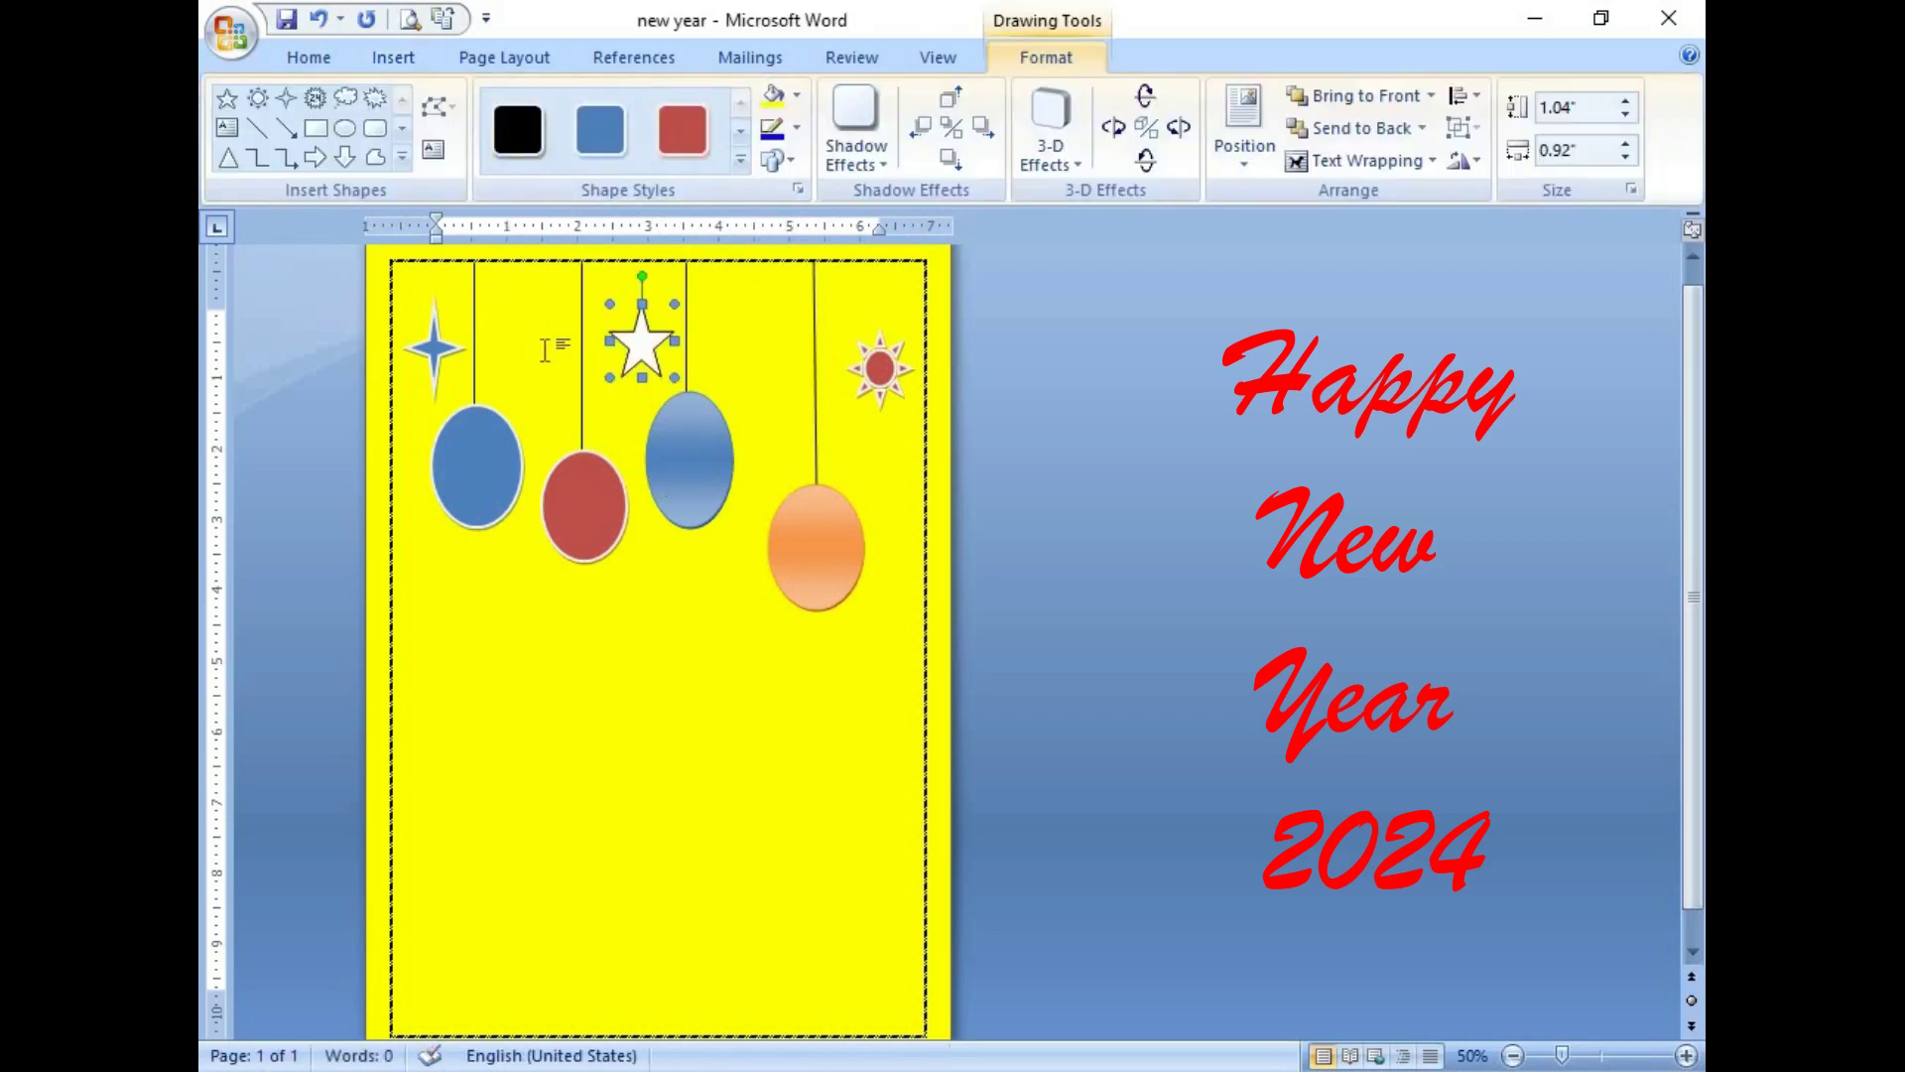
pyautogui.click(408, 58)
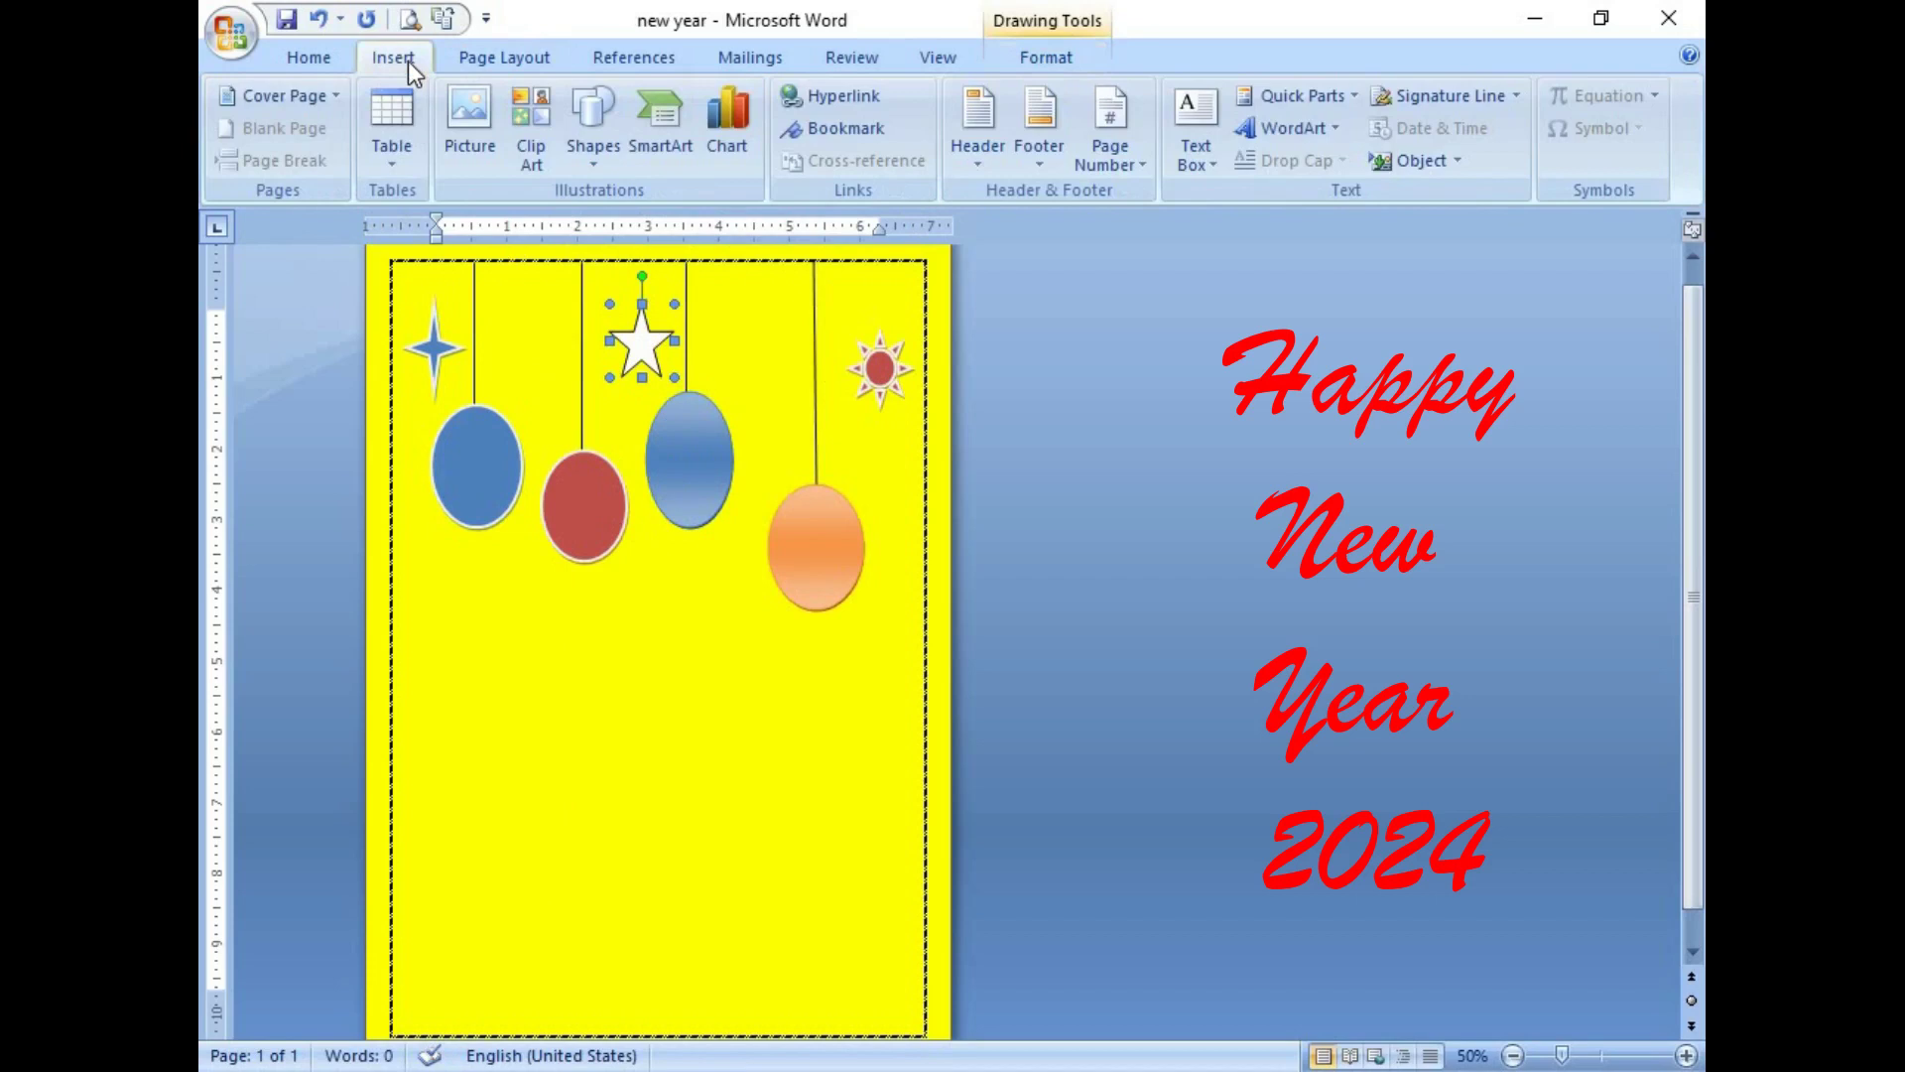
pyautogui.click(593, 160)
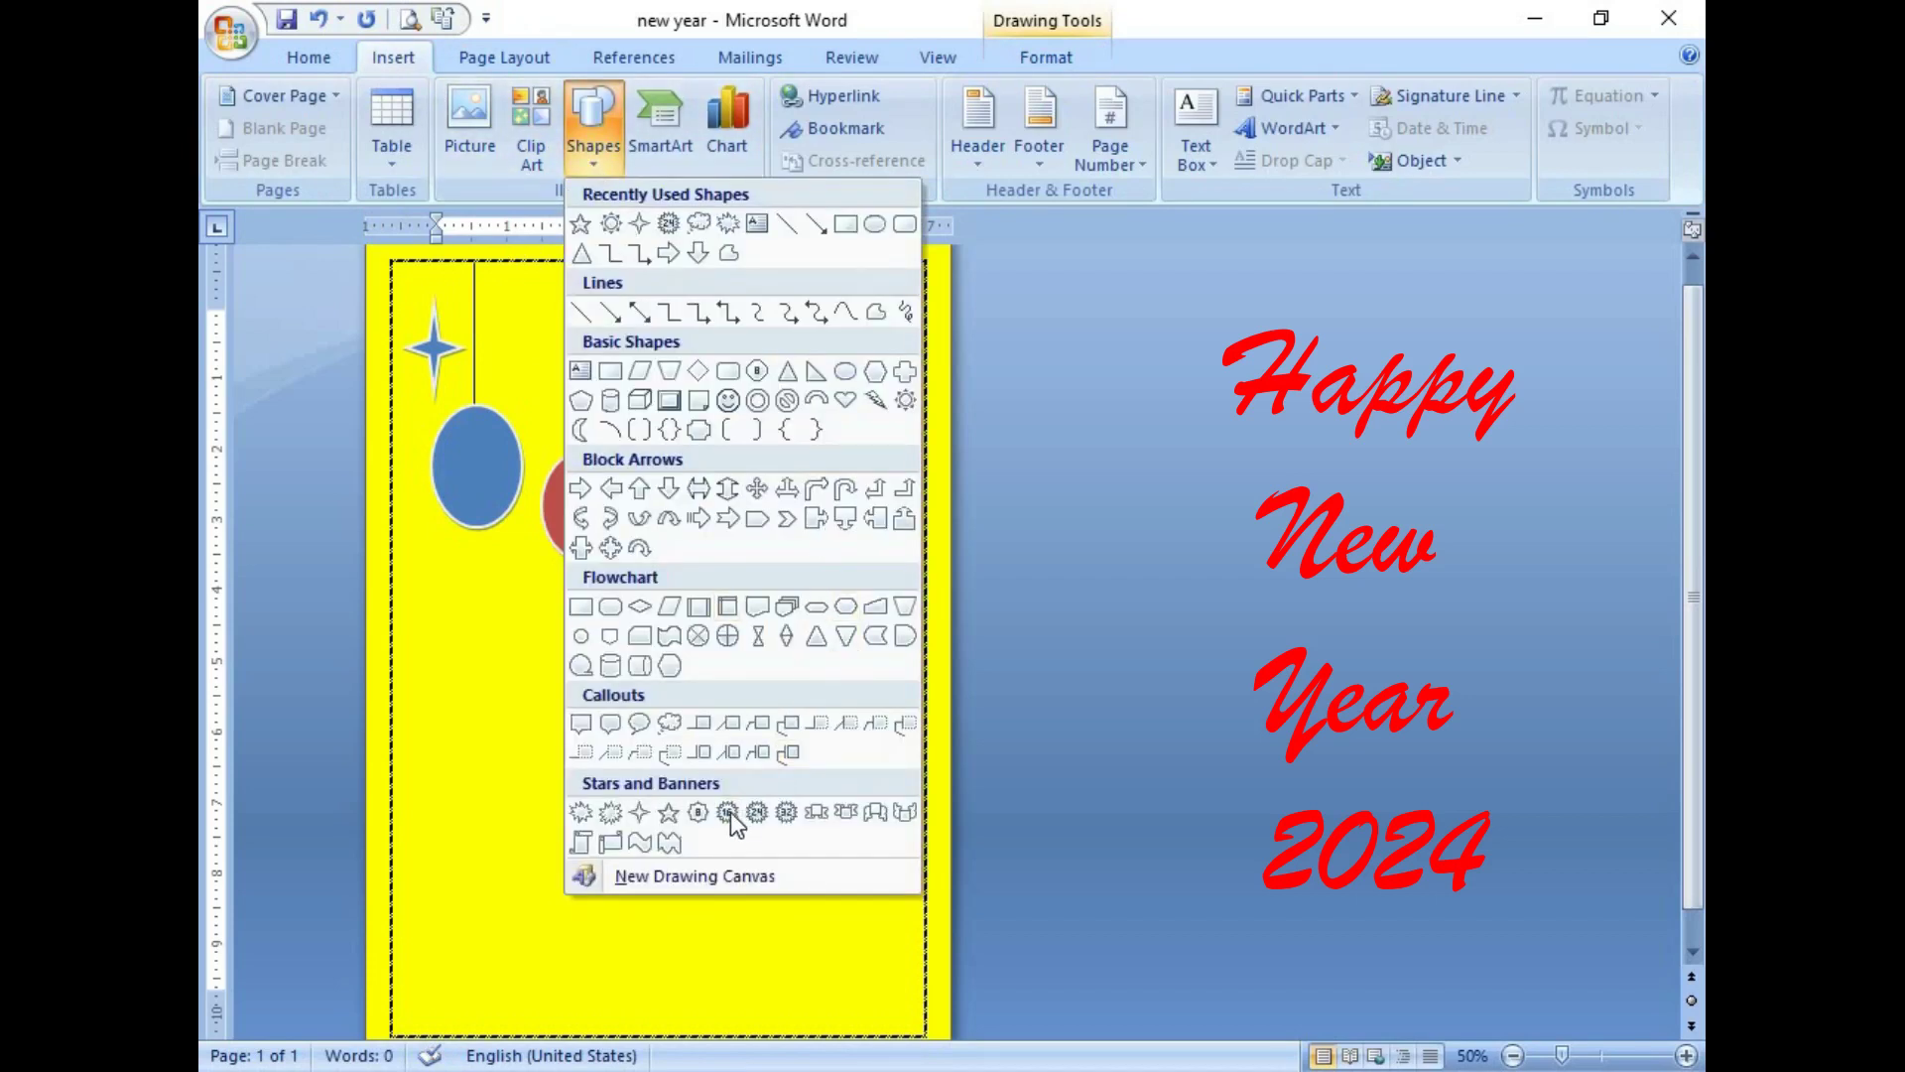
pyautogui.click(701, 820)
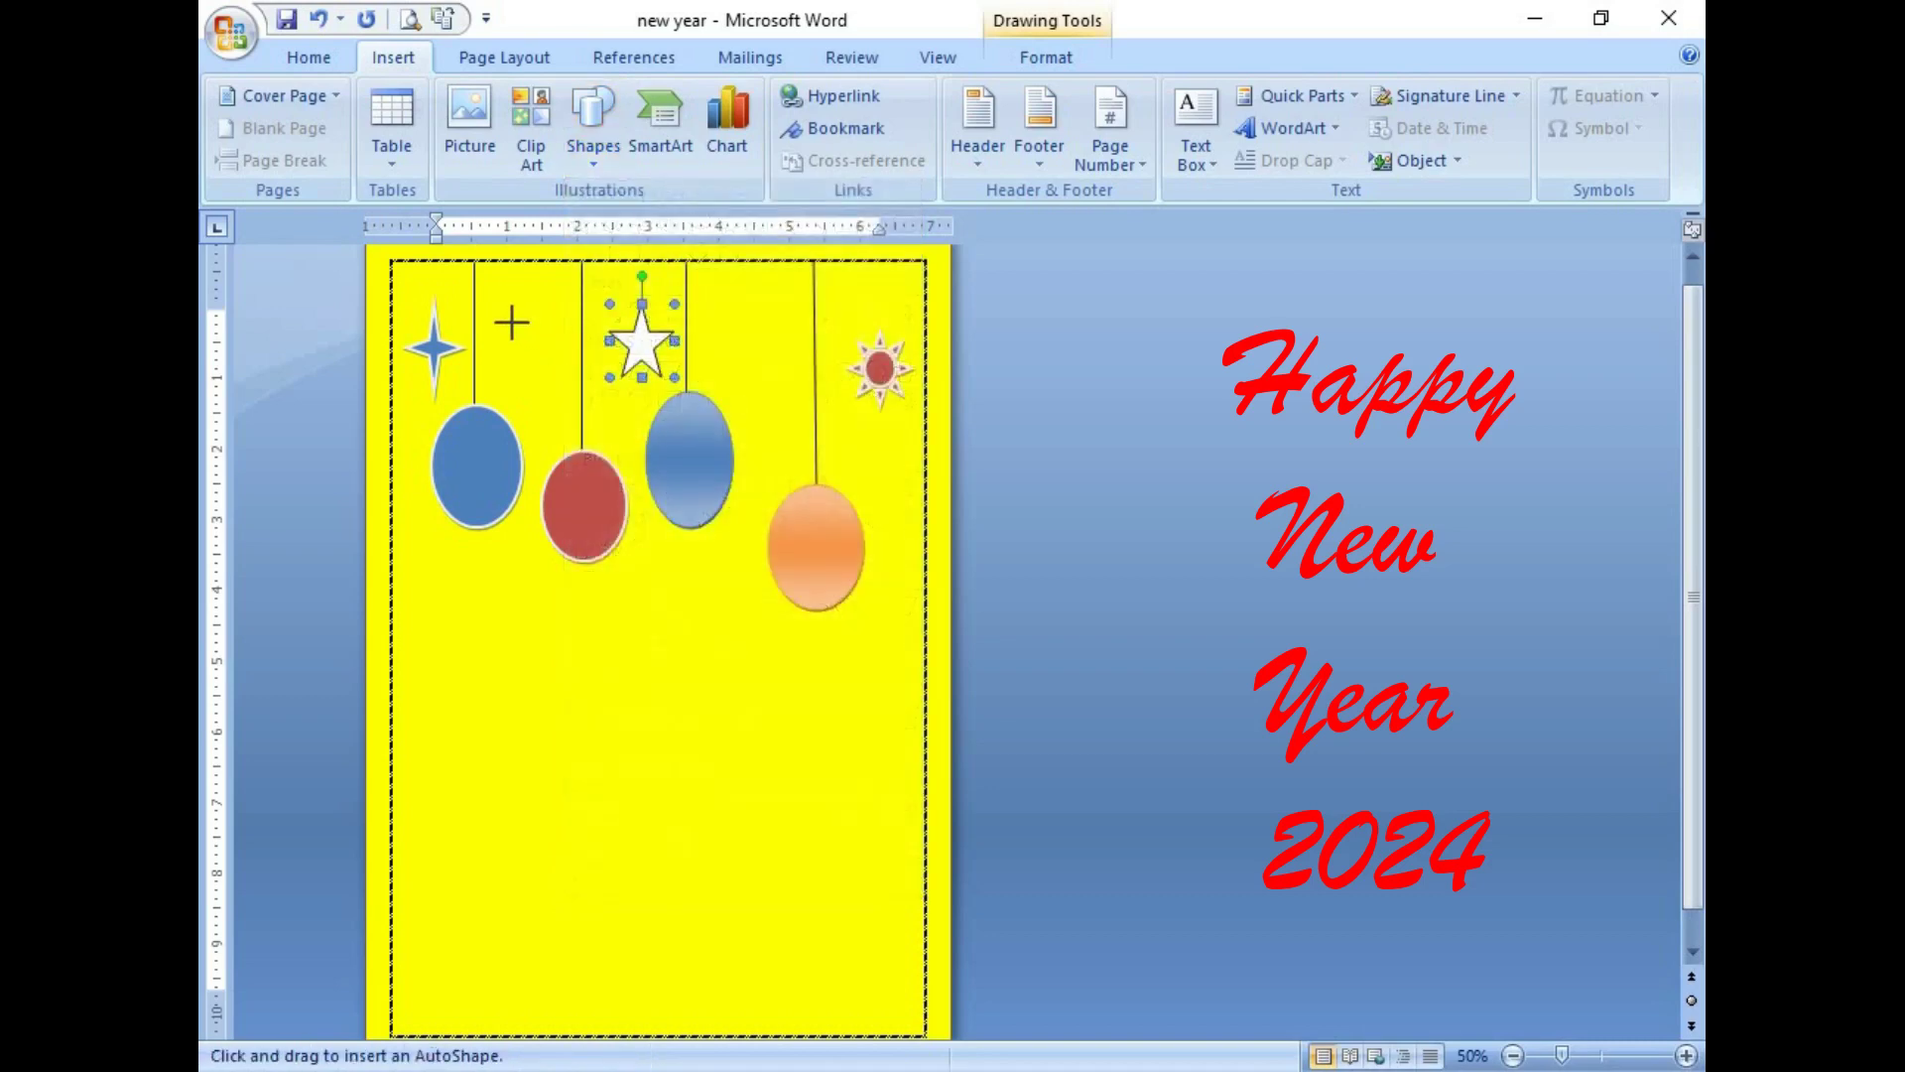
pyautogui.moveTo(509, 303); pyautogui.dragTo(564, 393)
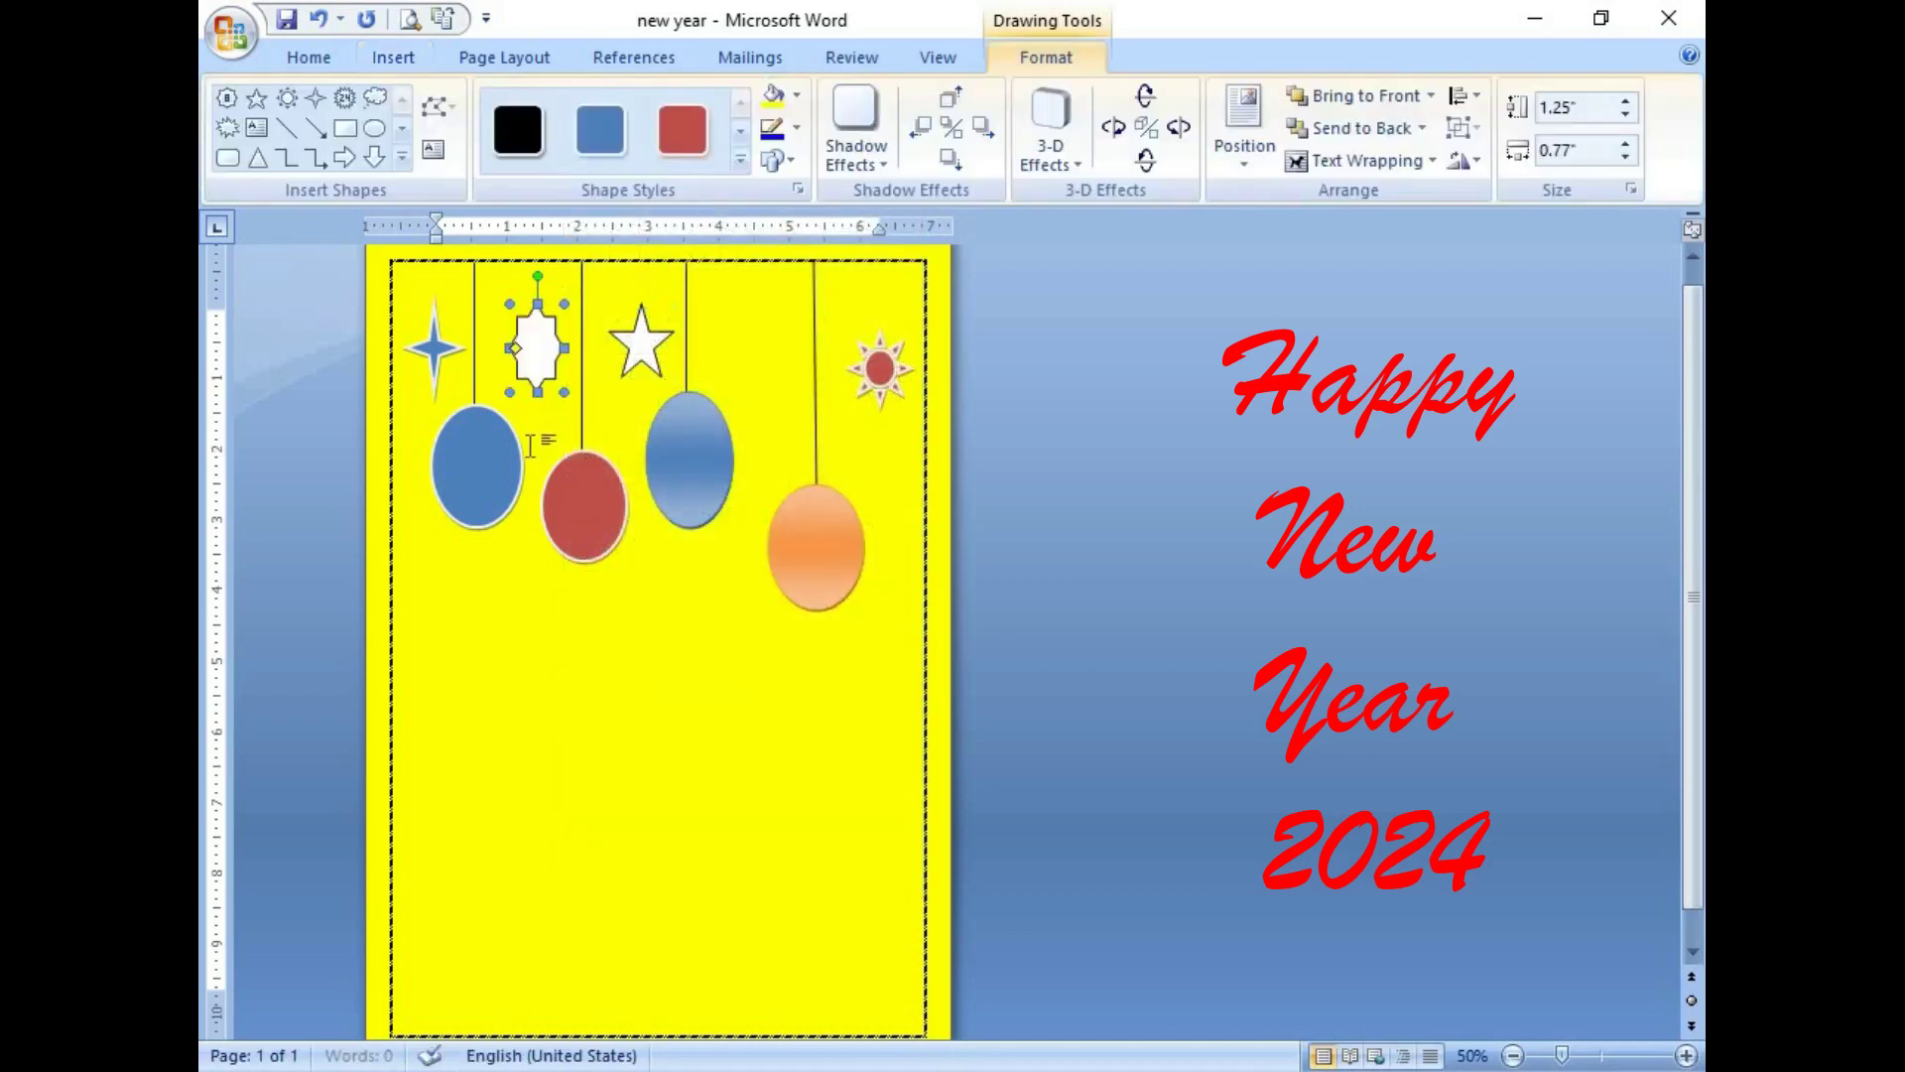
pyautogui.click(392, 57)
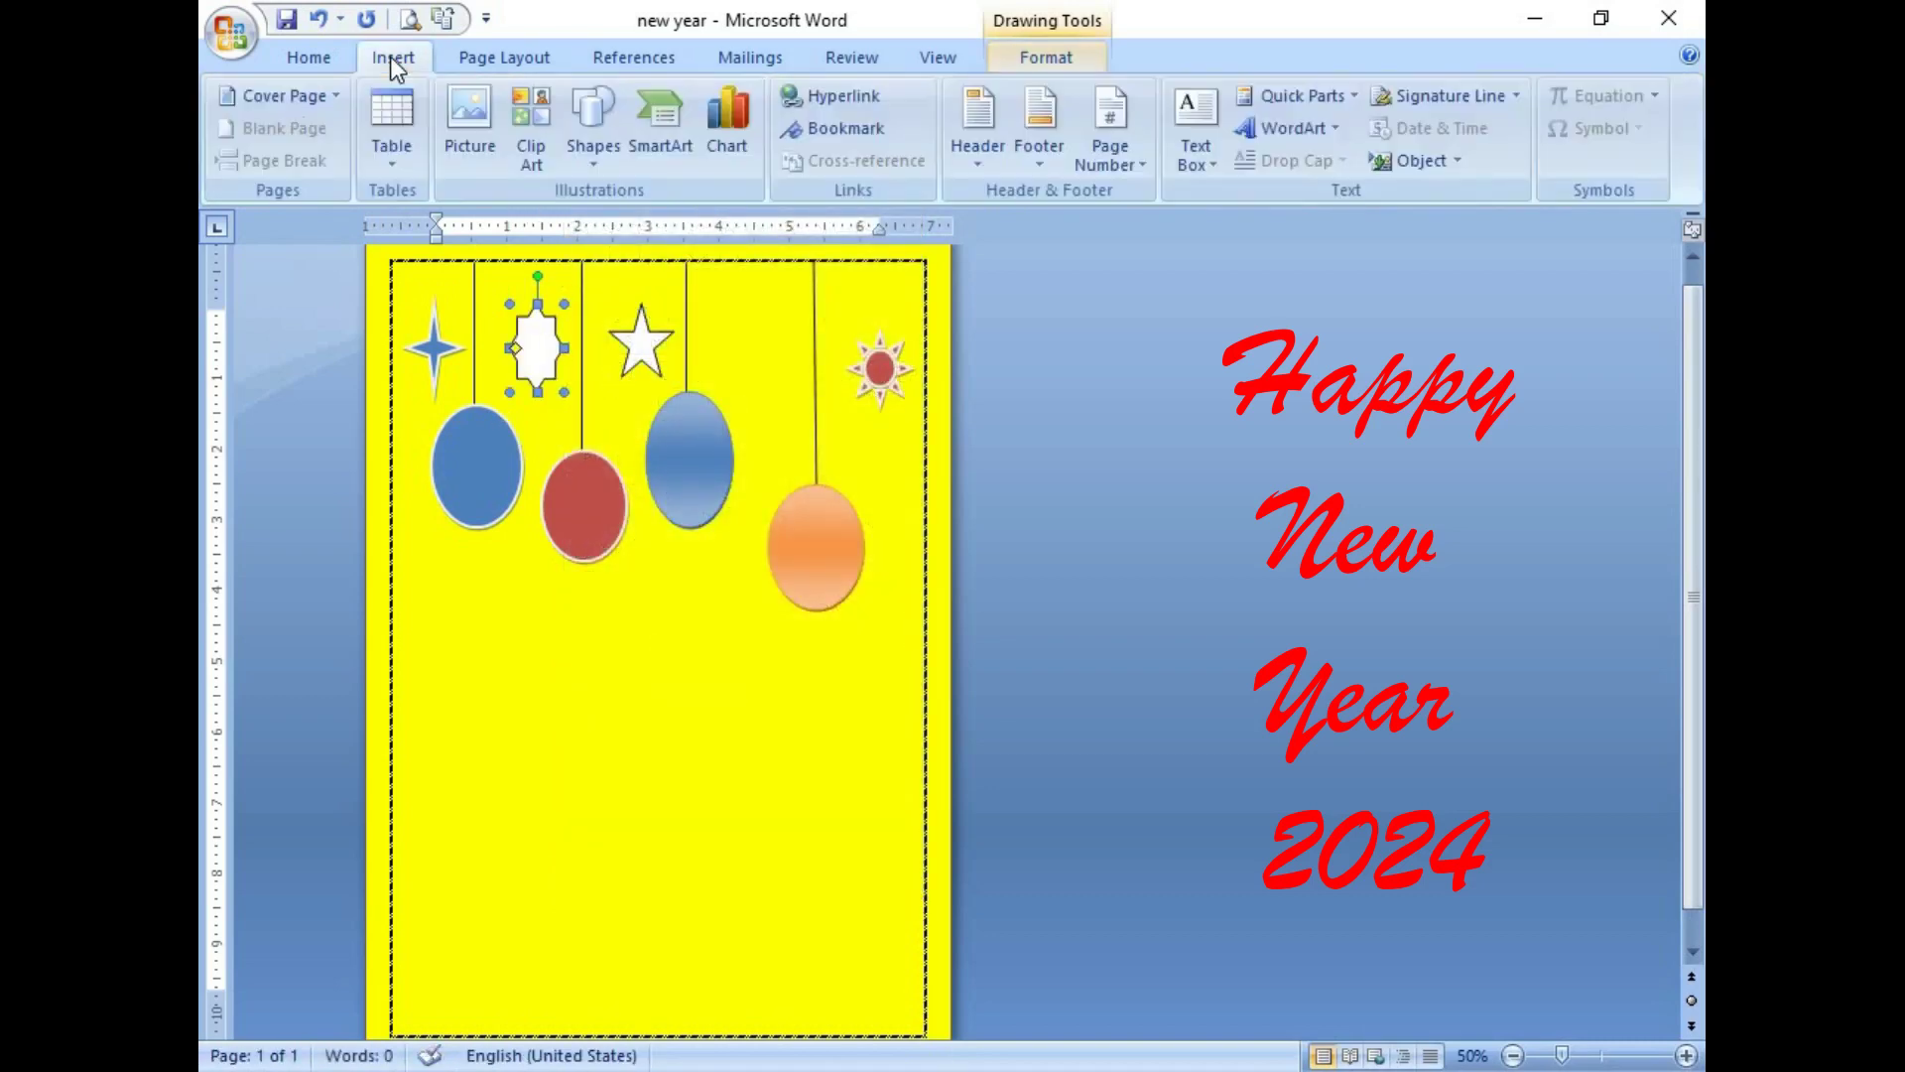
pyautogui.click(586, 163)
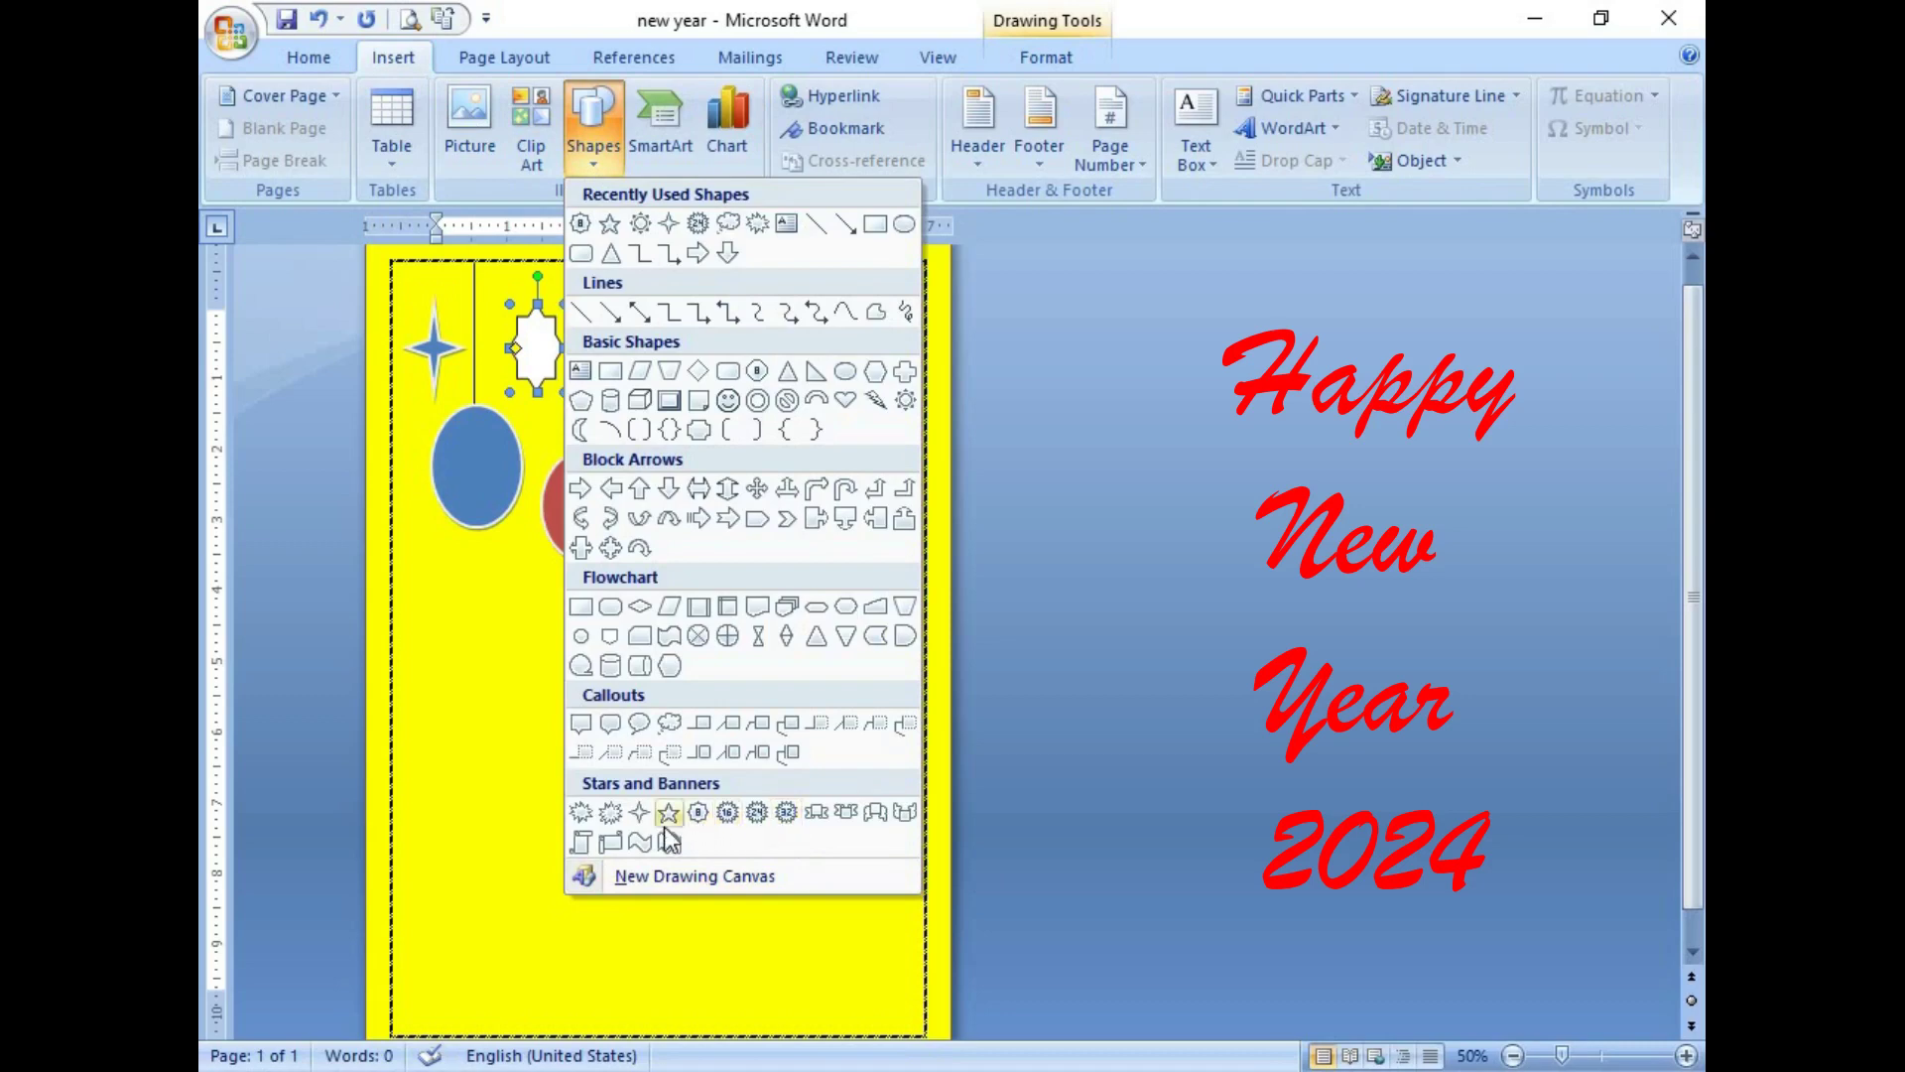
pyautogui.click(581, 812)
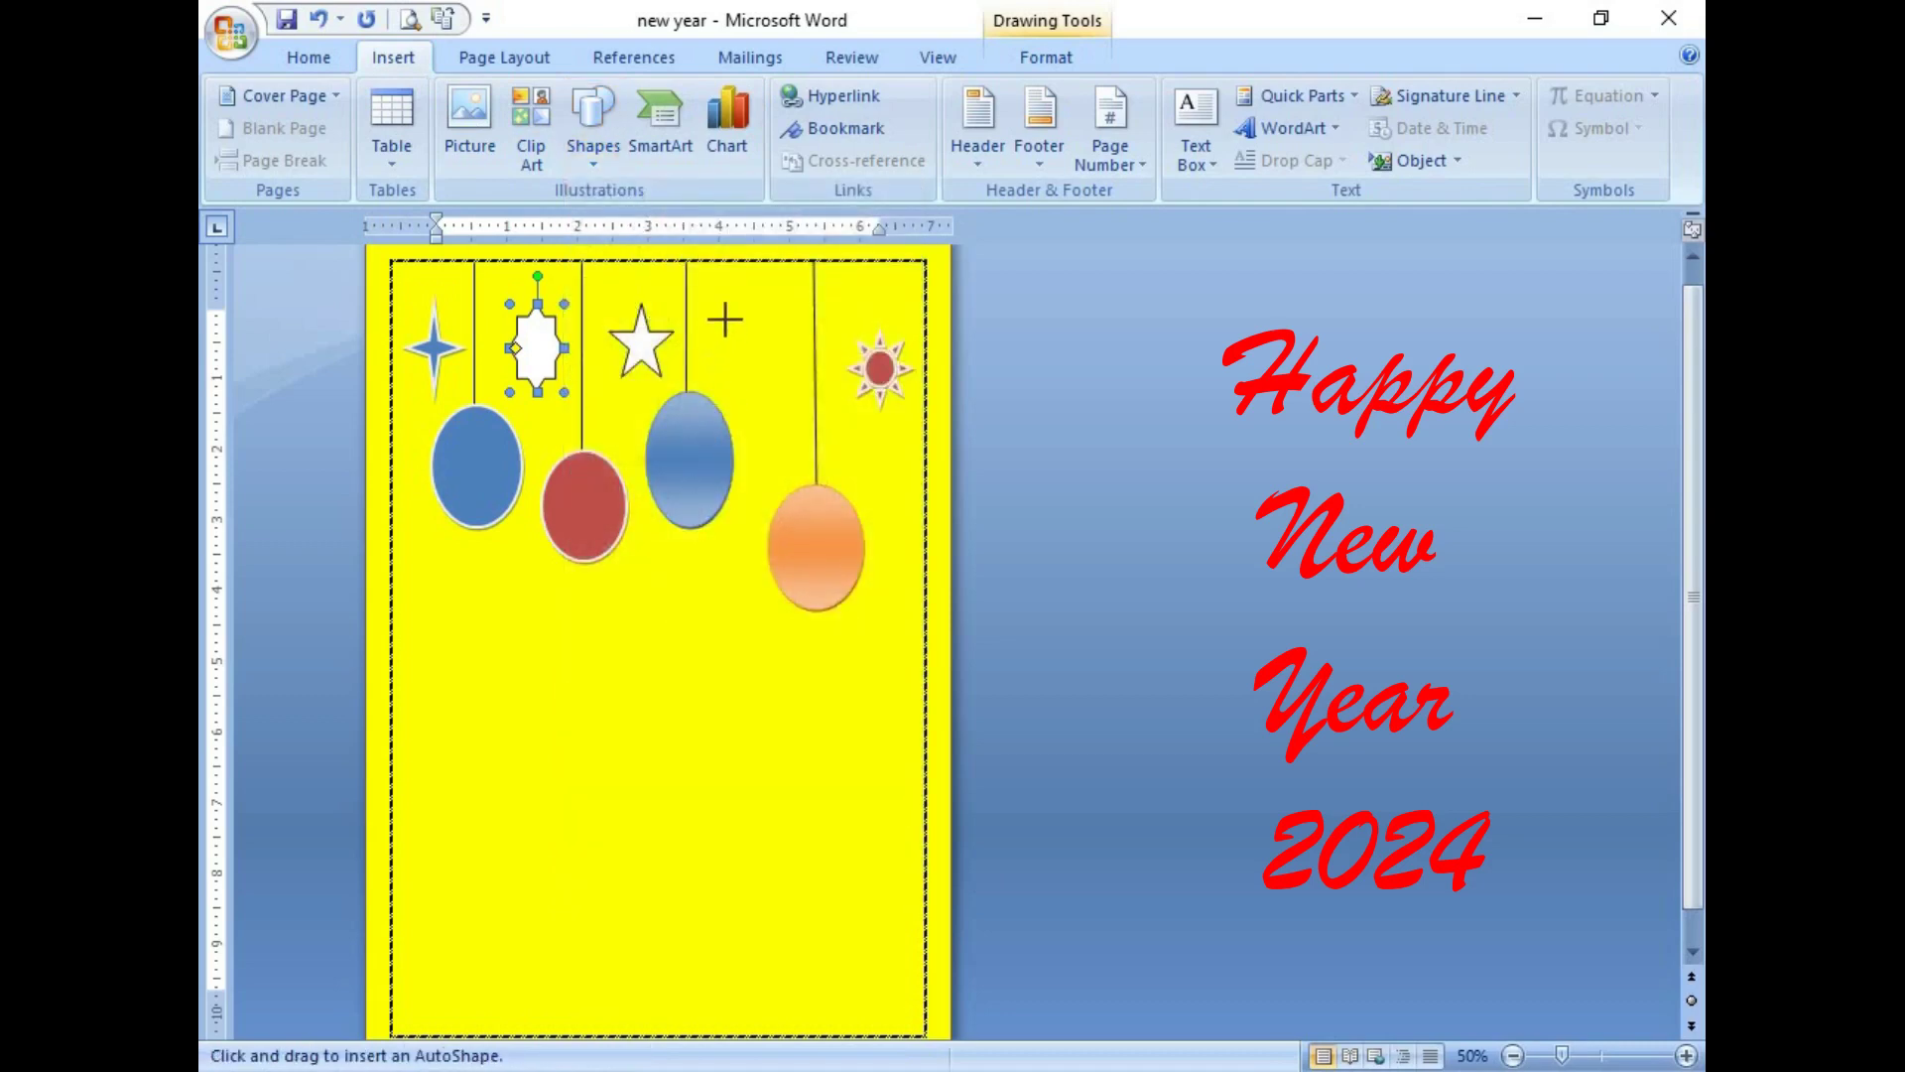
pyautogui.moveTo(723, 315); pyautogui.dragTo(793, 416)
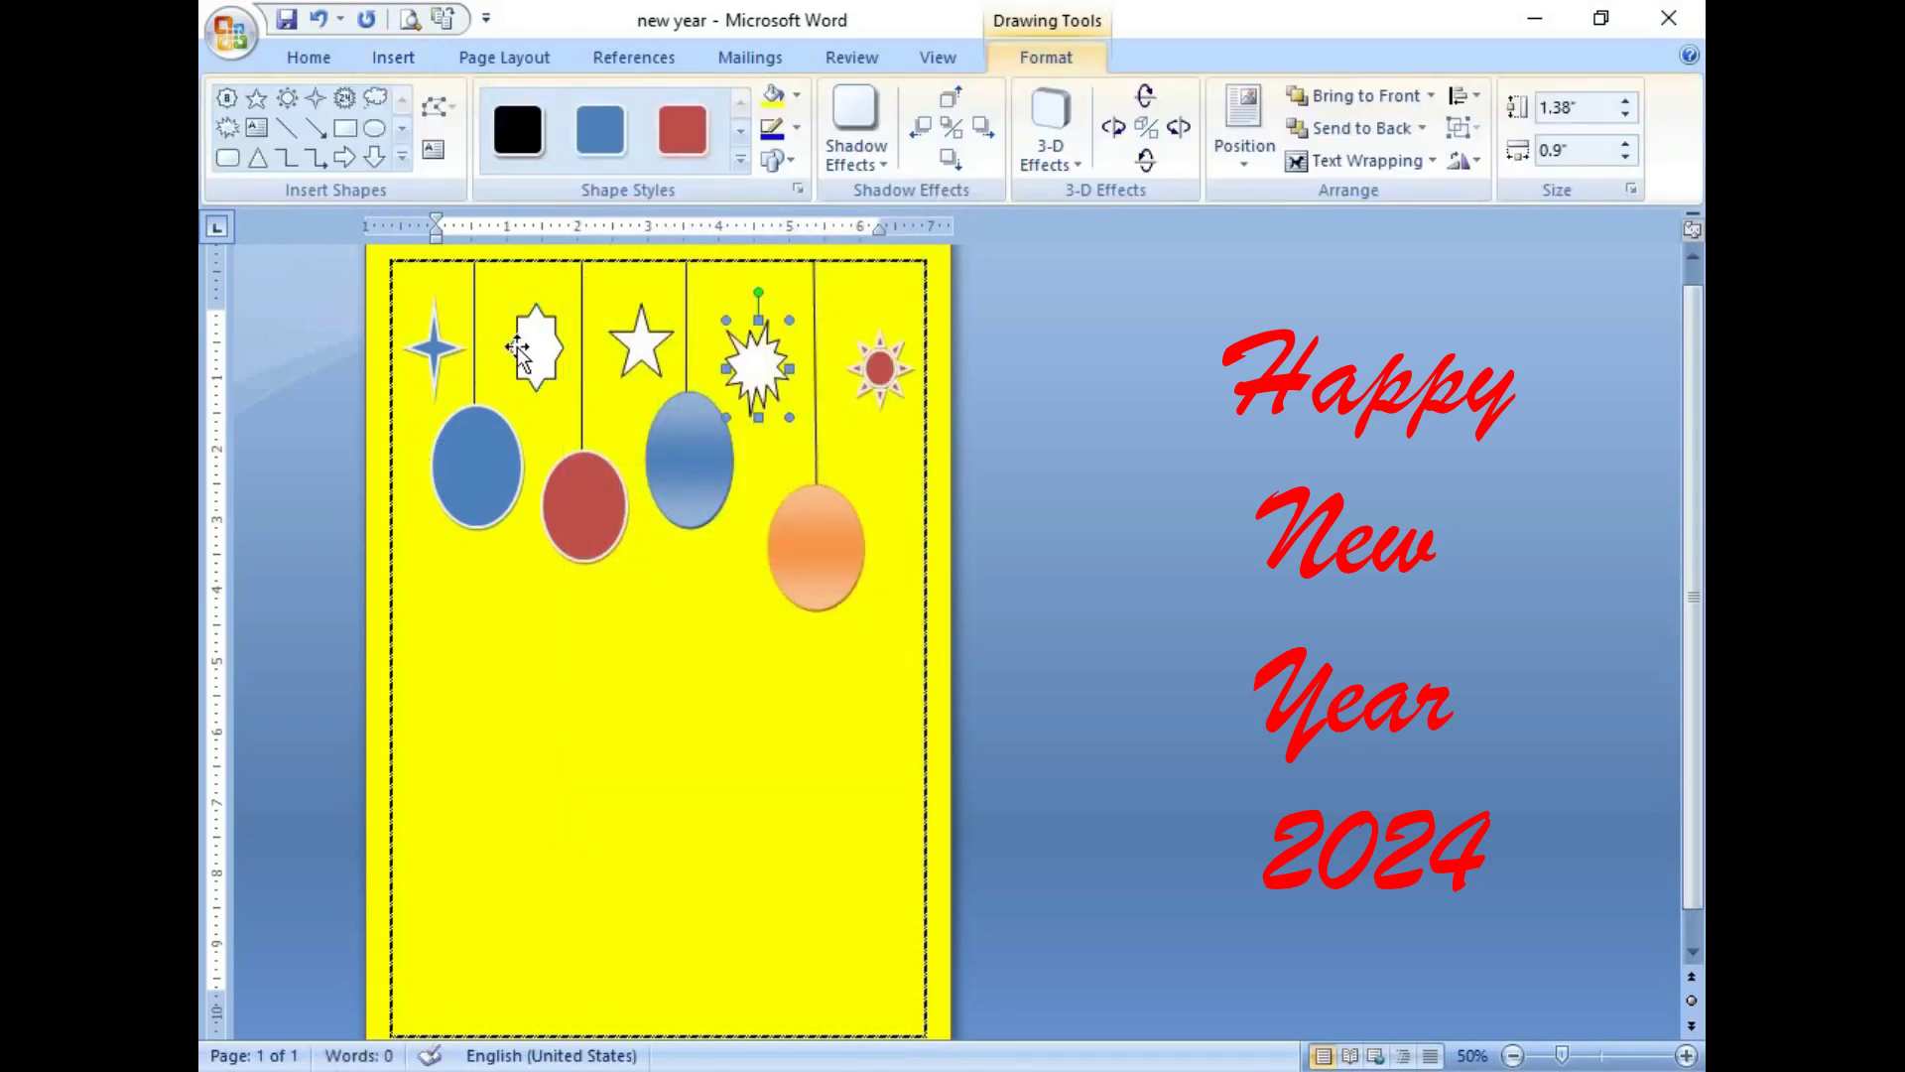
# Step: Style the eight-point star green, the five-point star teal and the explosion red
pyautogui.click(742, 164)
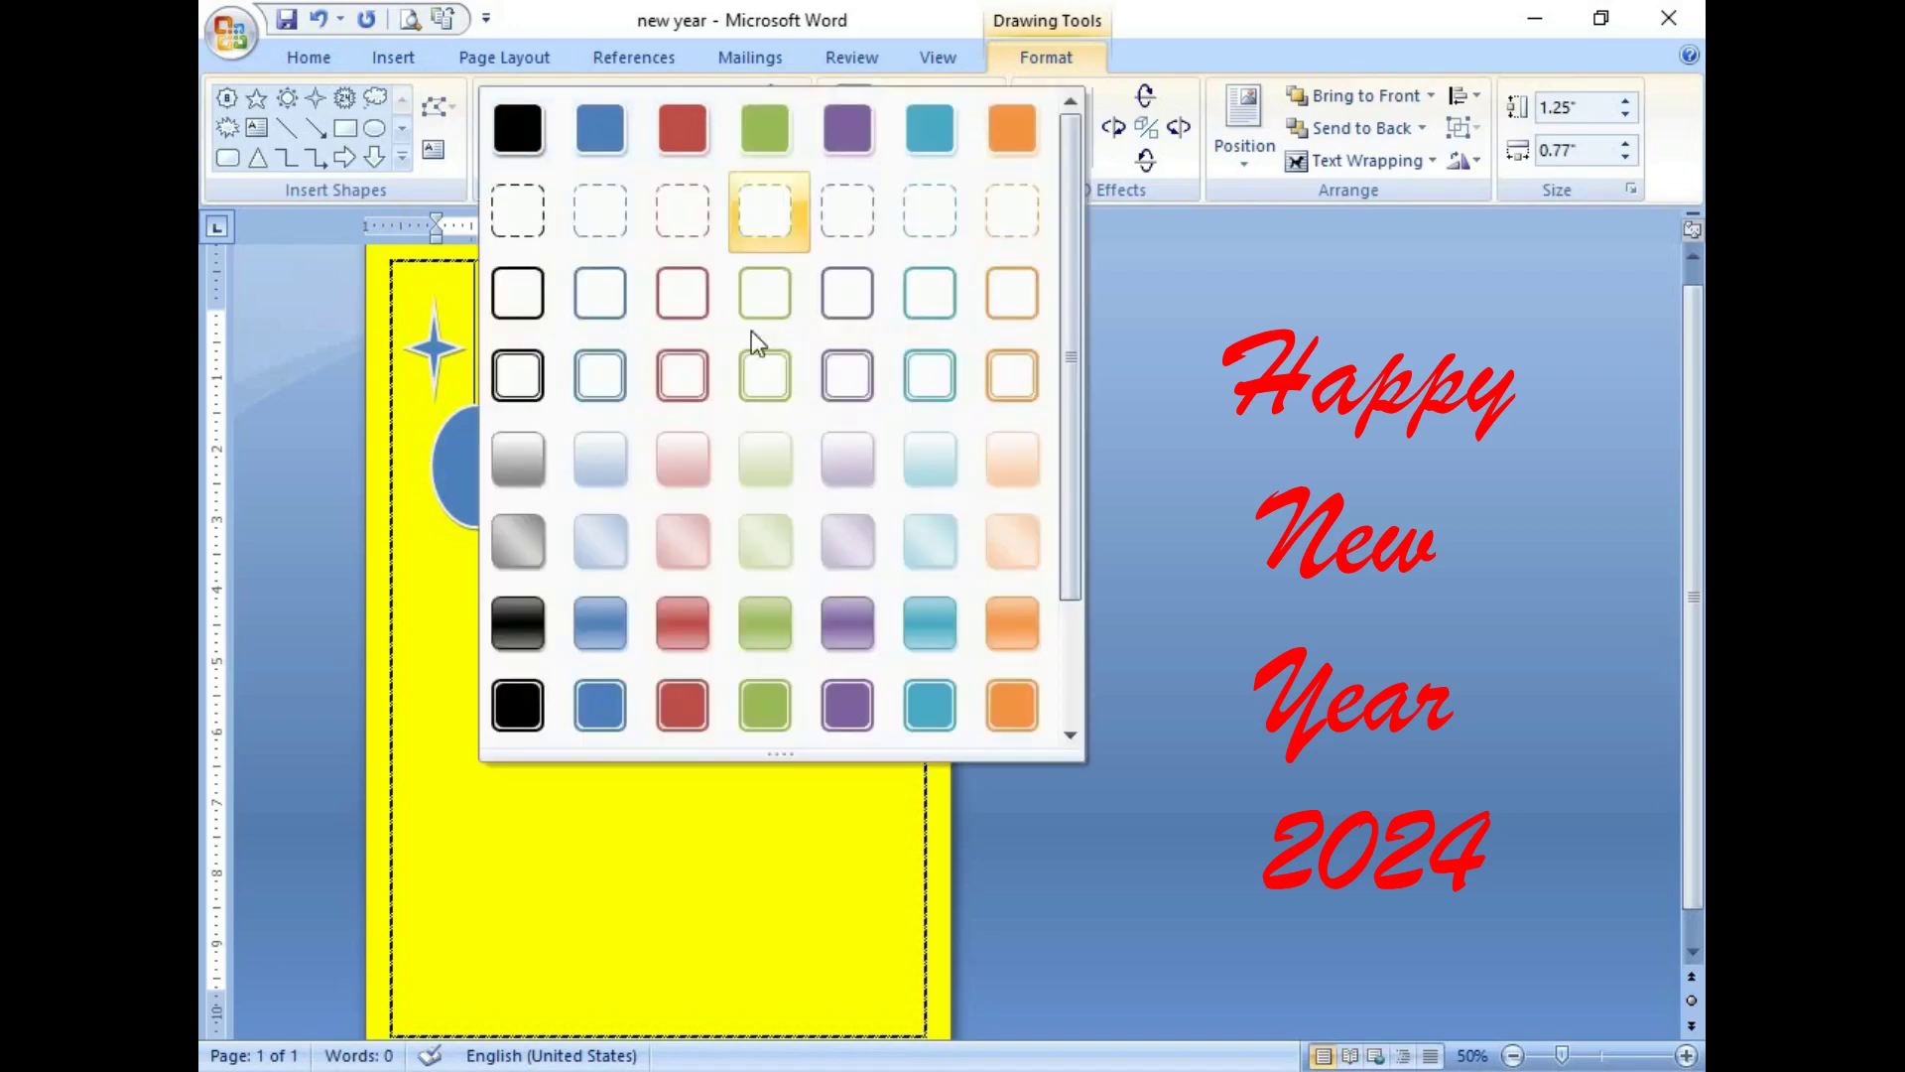
pyautogui.click(759, 629)
pyautogui.click(662, 338)
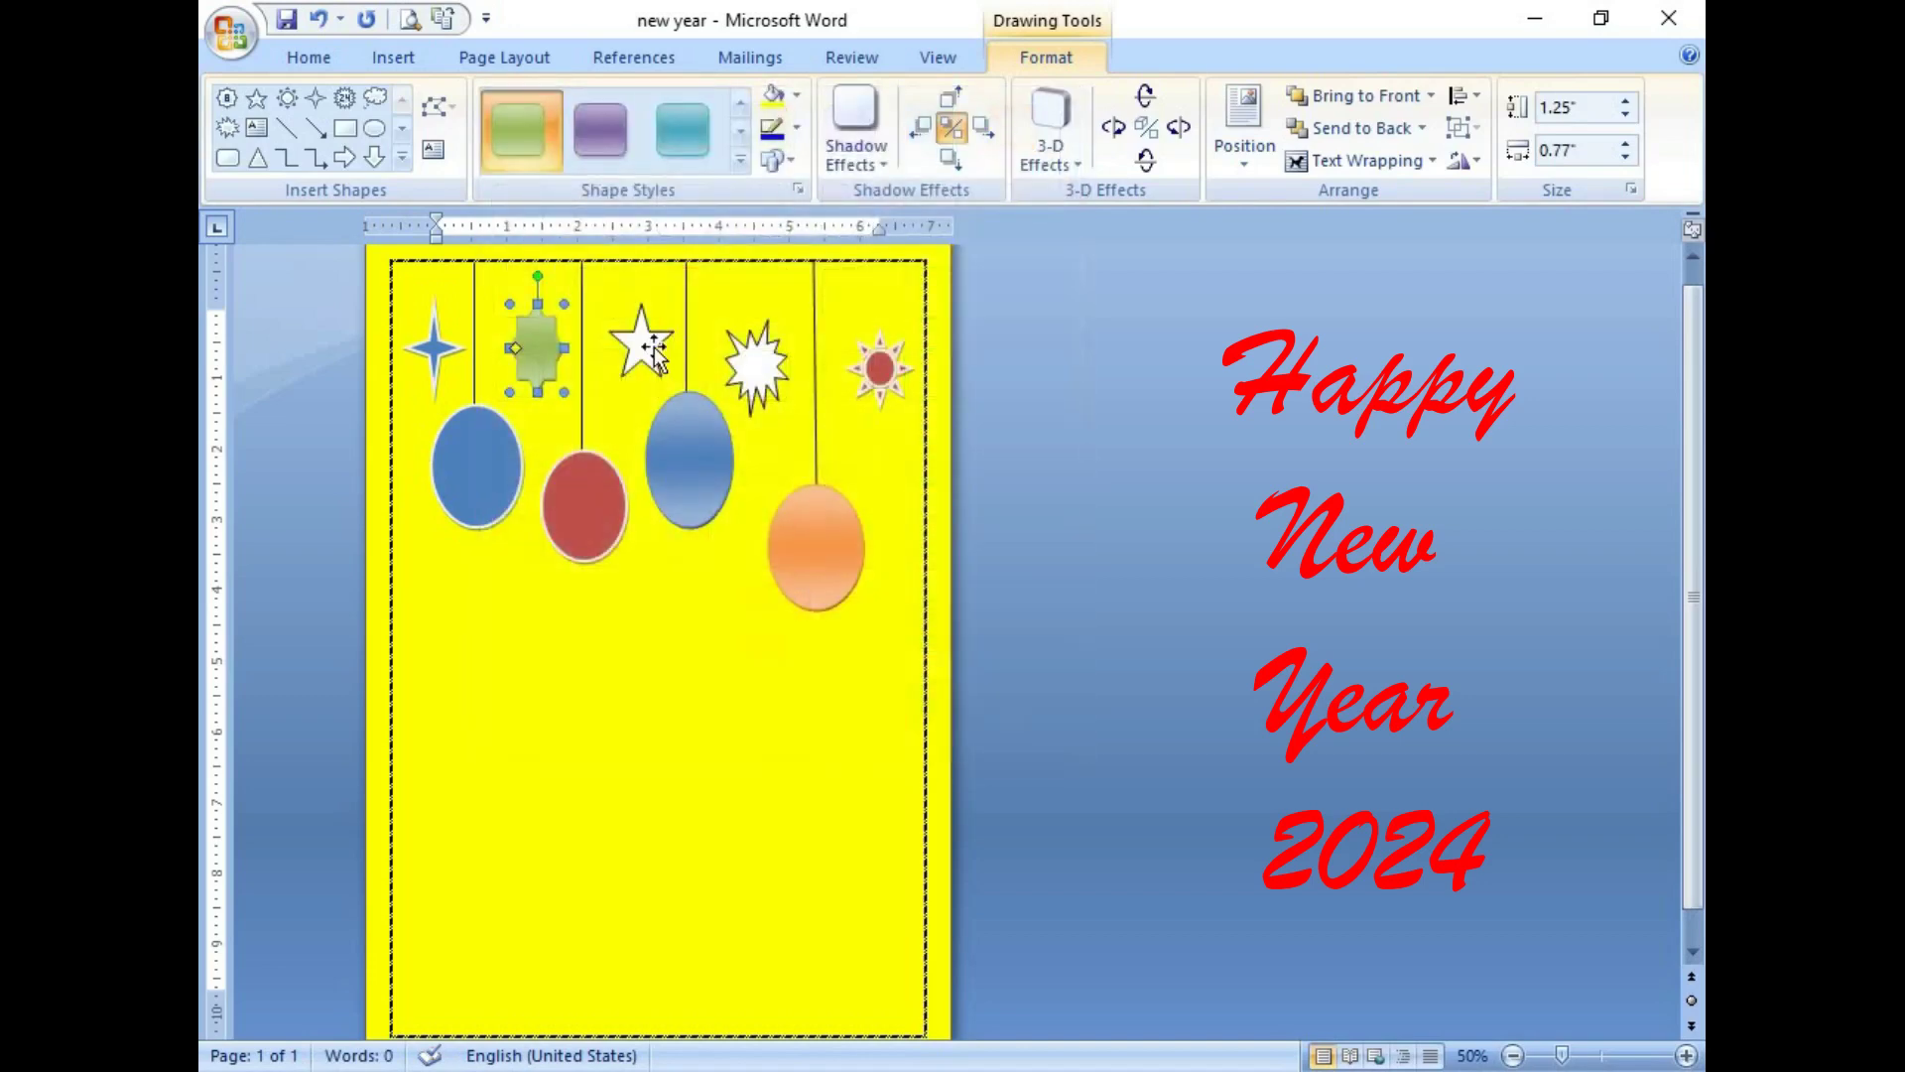
pyautogui.click(694, 138)
pyautogui.click(766, 390)
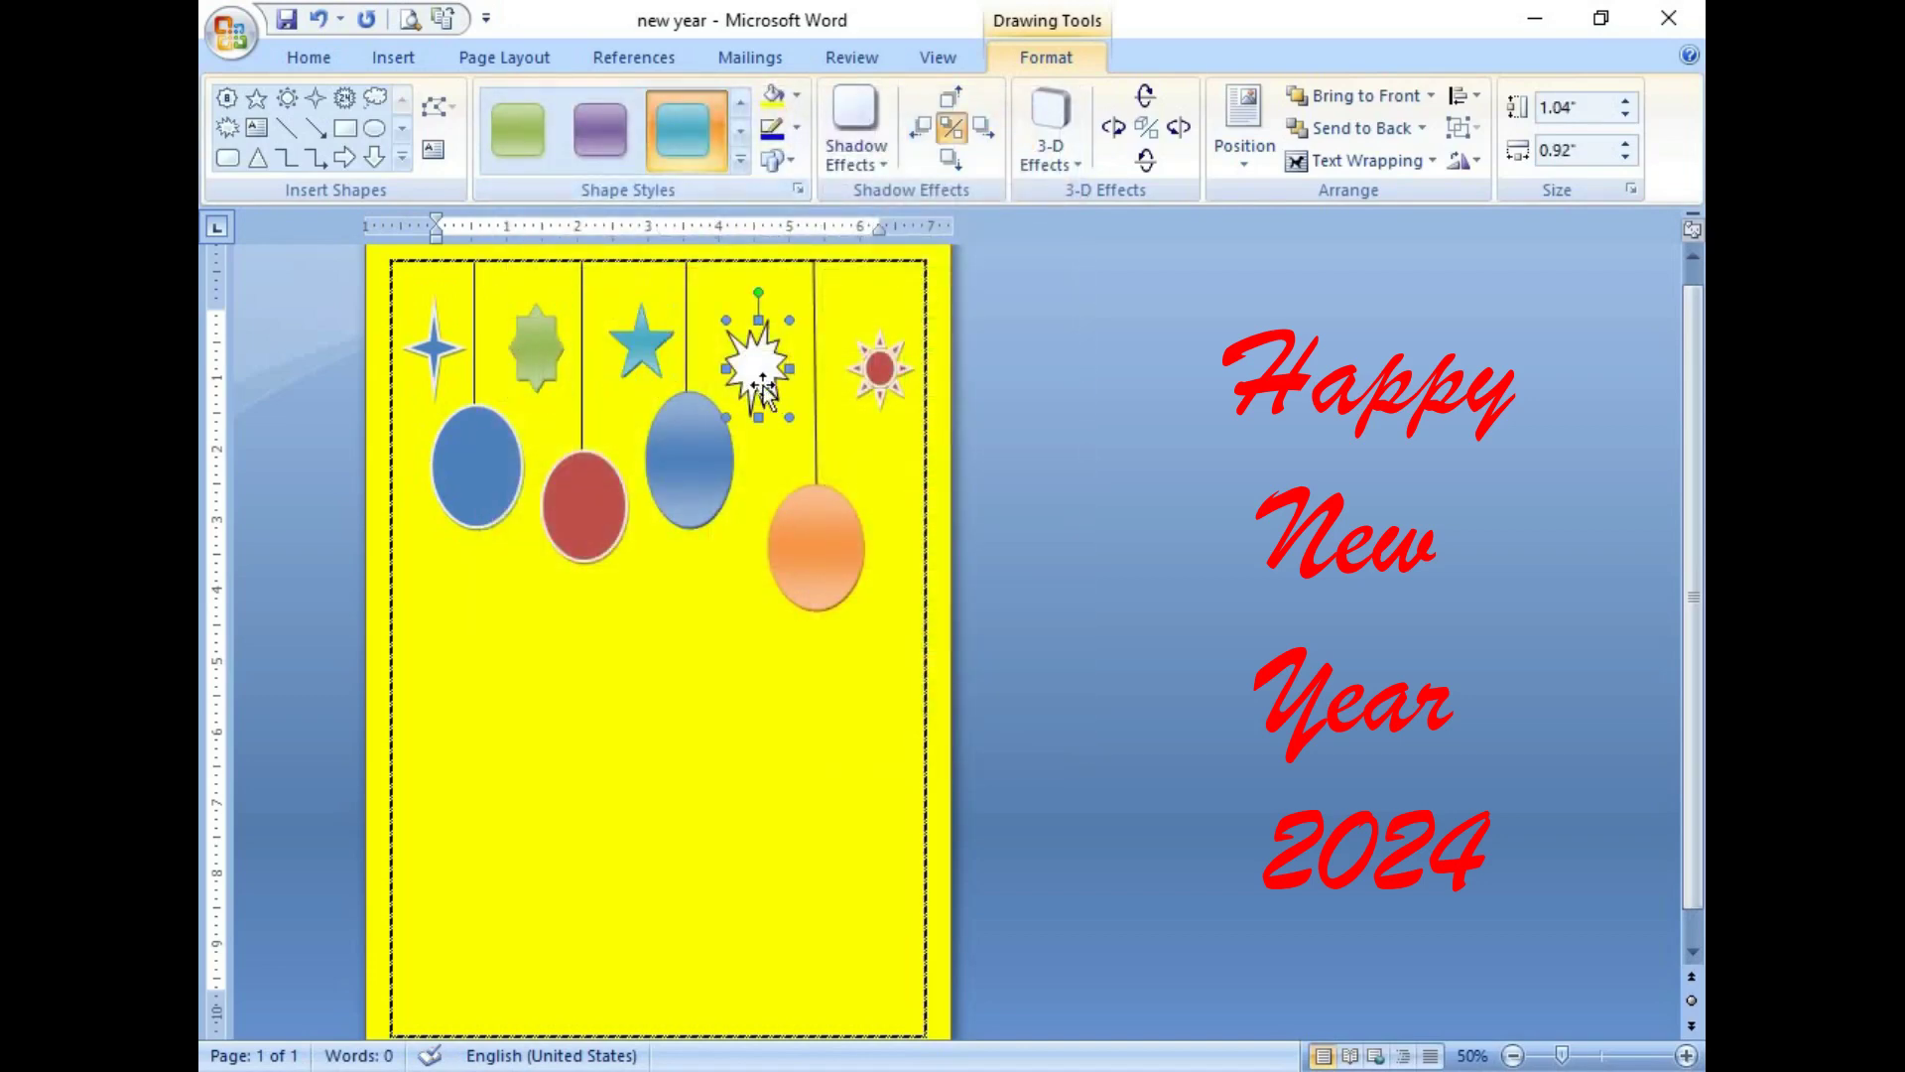
pyautogui.click(742, 162)
pyautogui.click(677, 629)
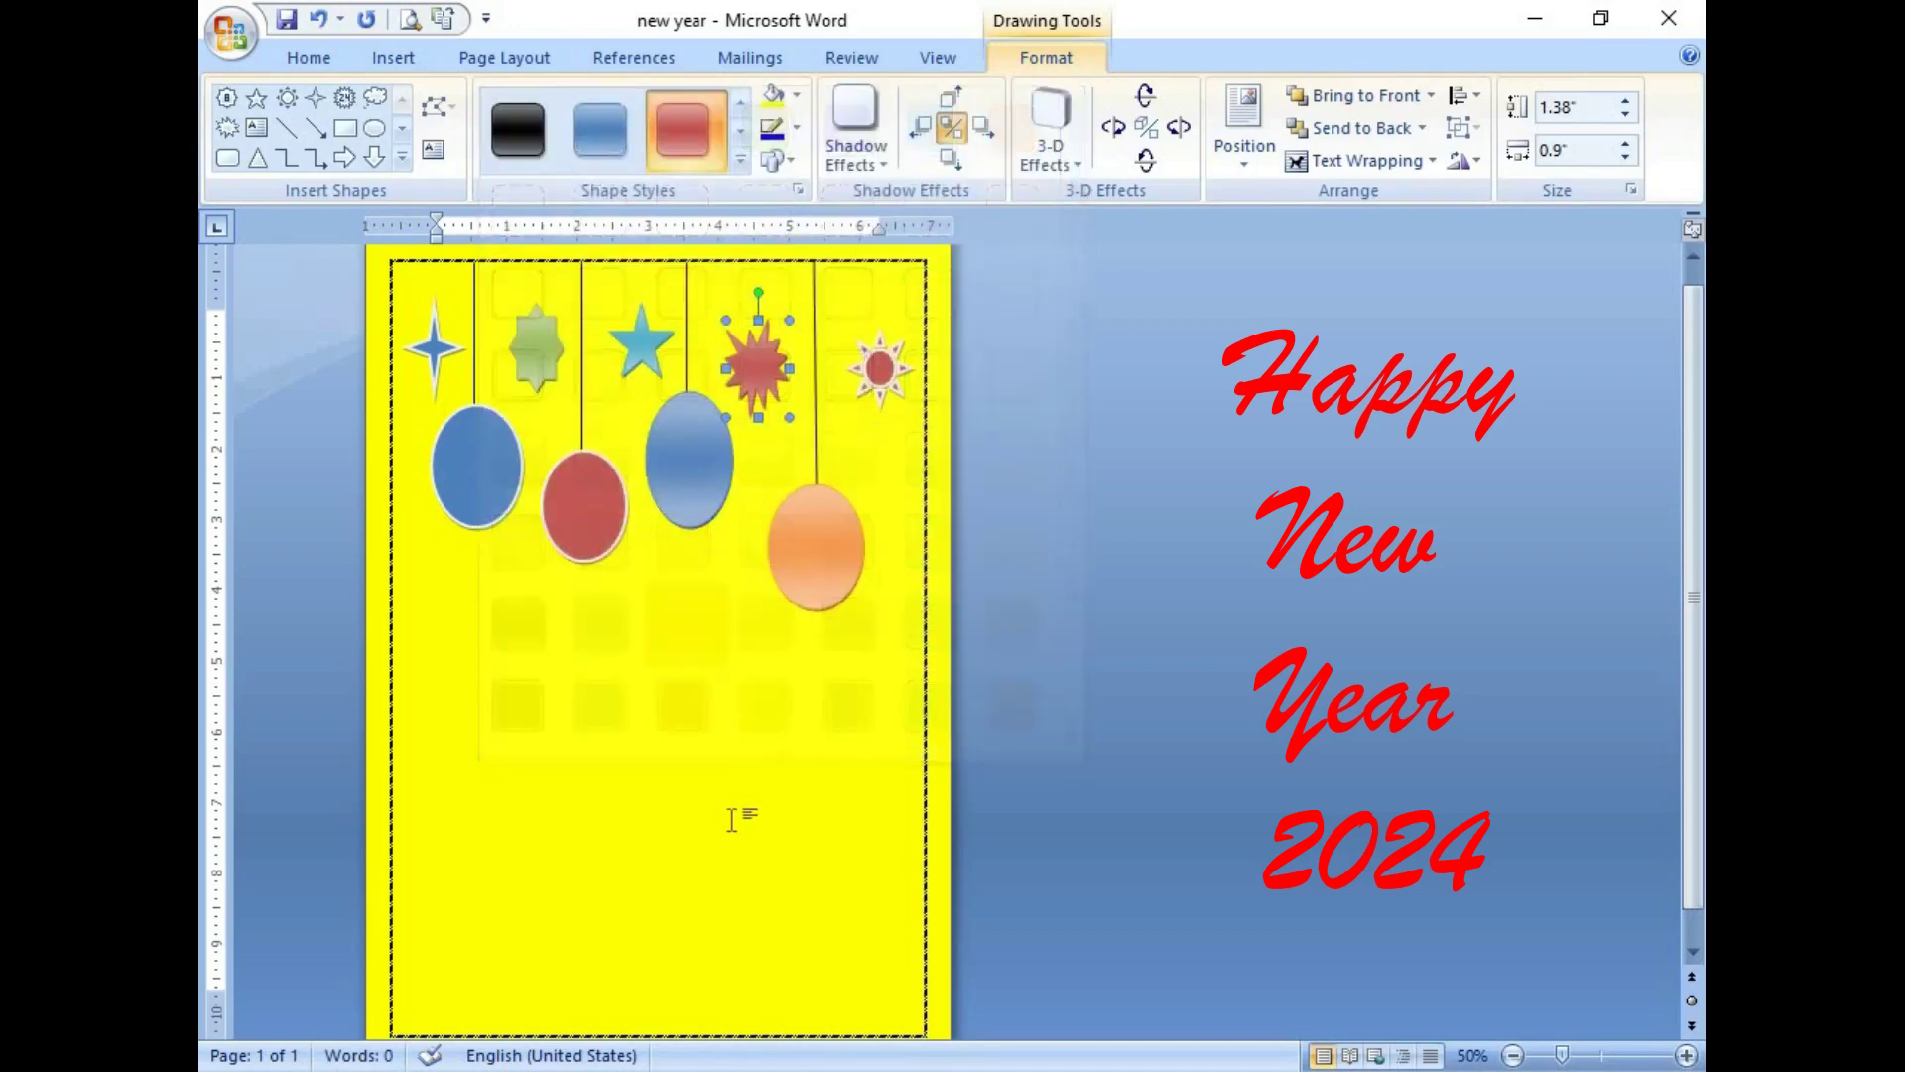
pyautogui.click(734, 823)
pyautogui.scroll(-1, 731, 821)
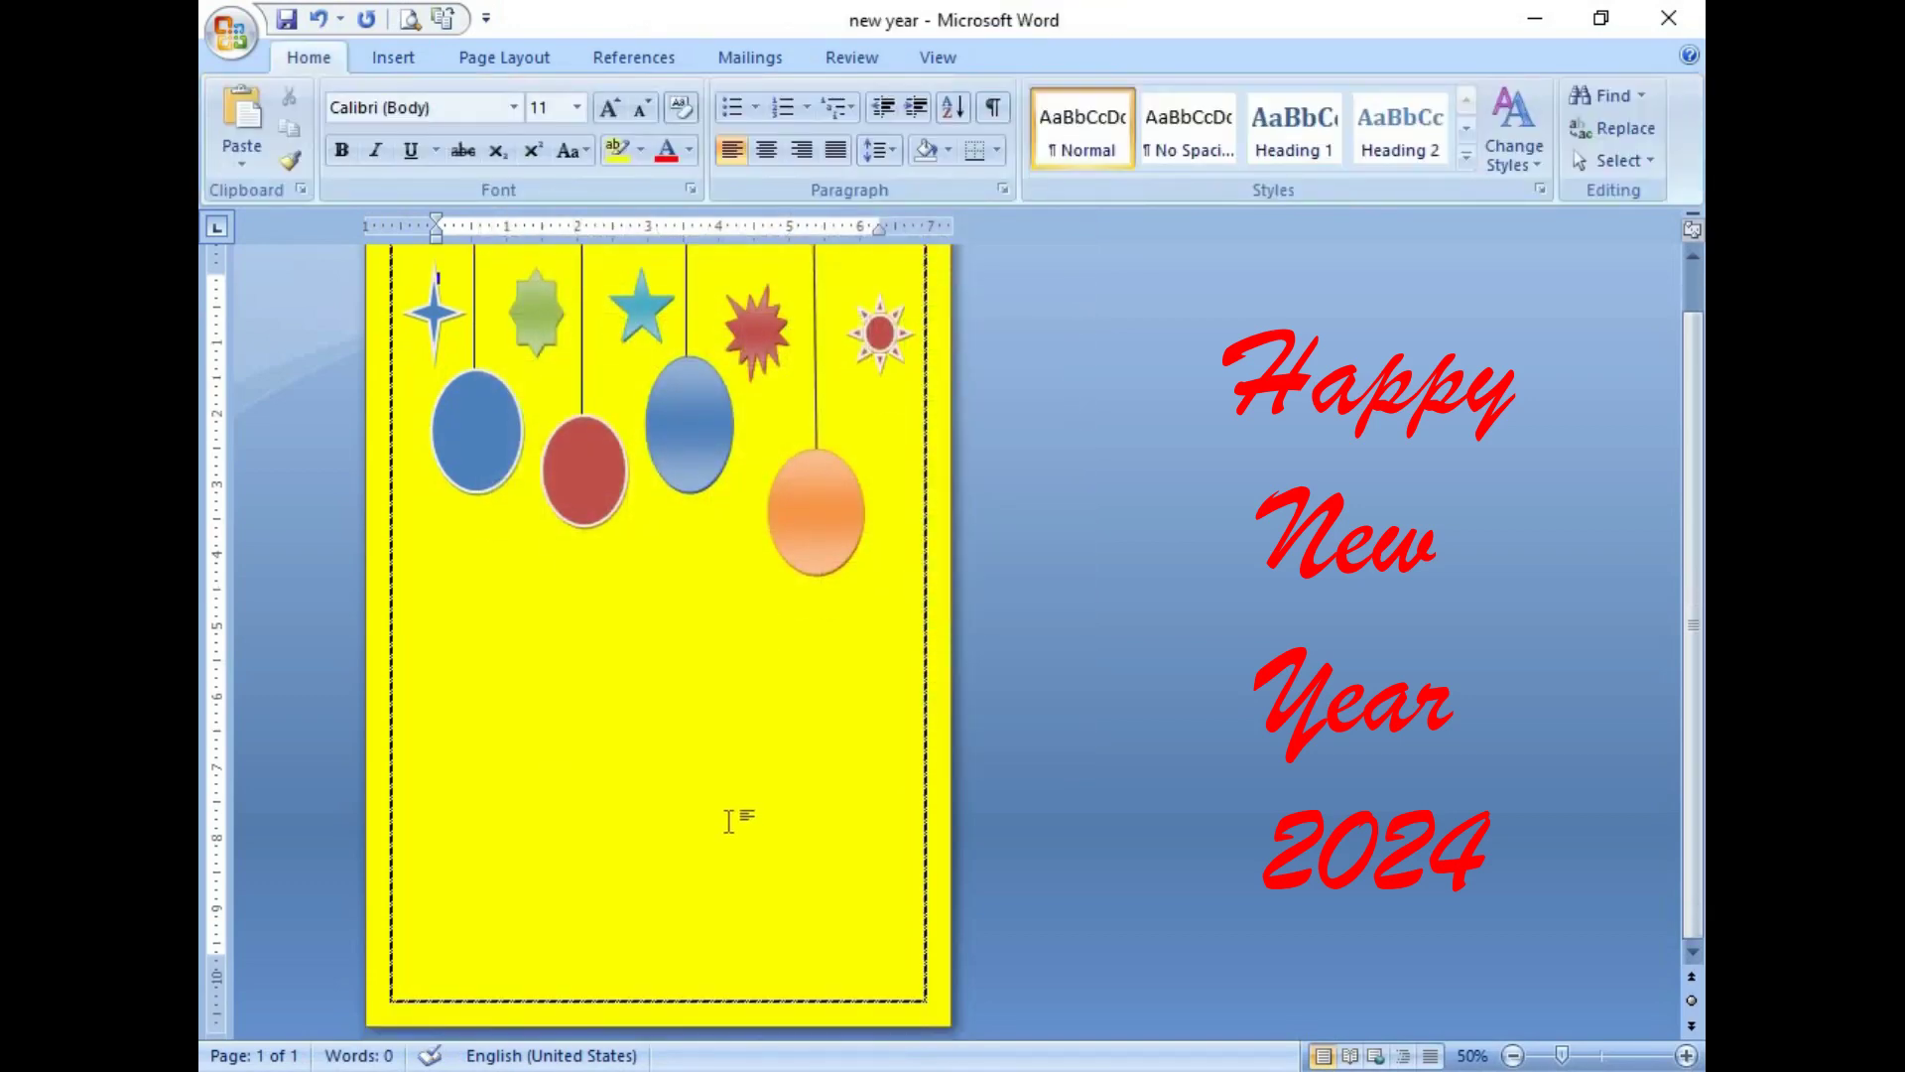
# Step: Insert a WordArt reading 'Happy New Year'
pyautogui.click(402, 66)
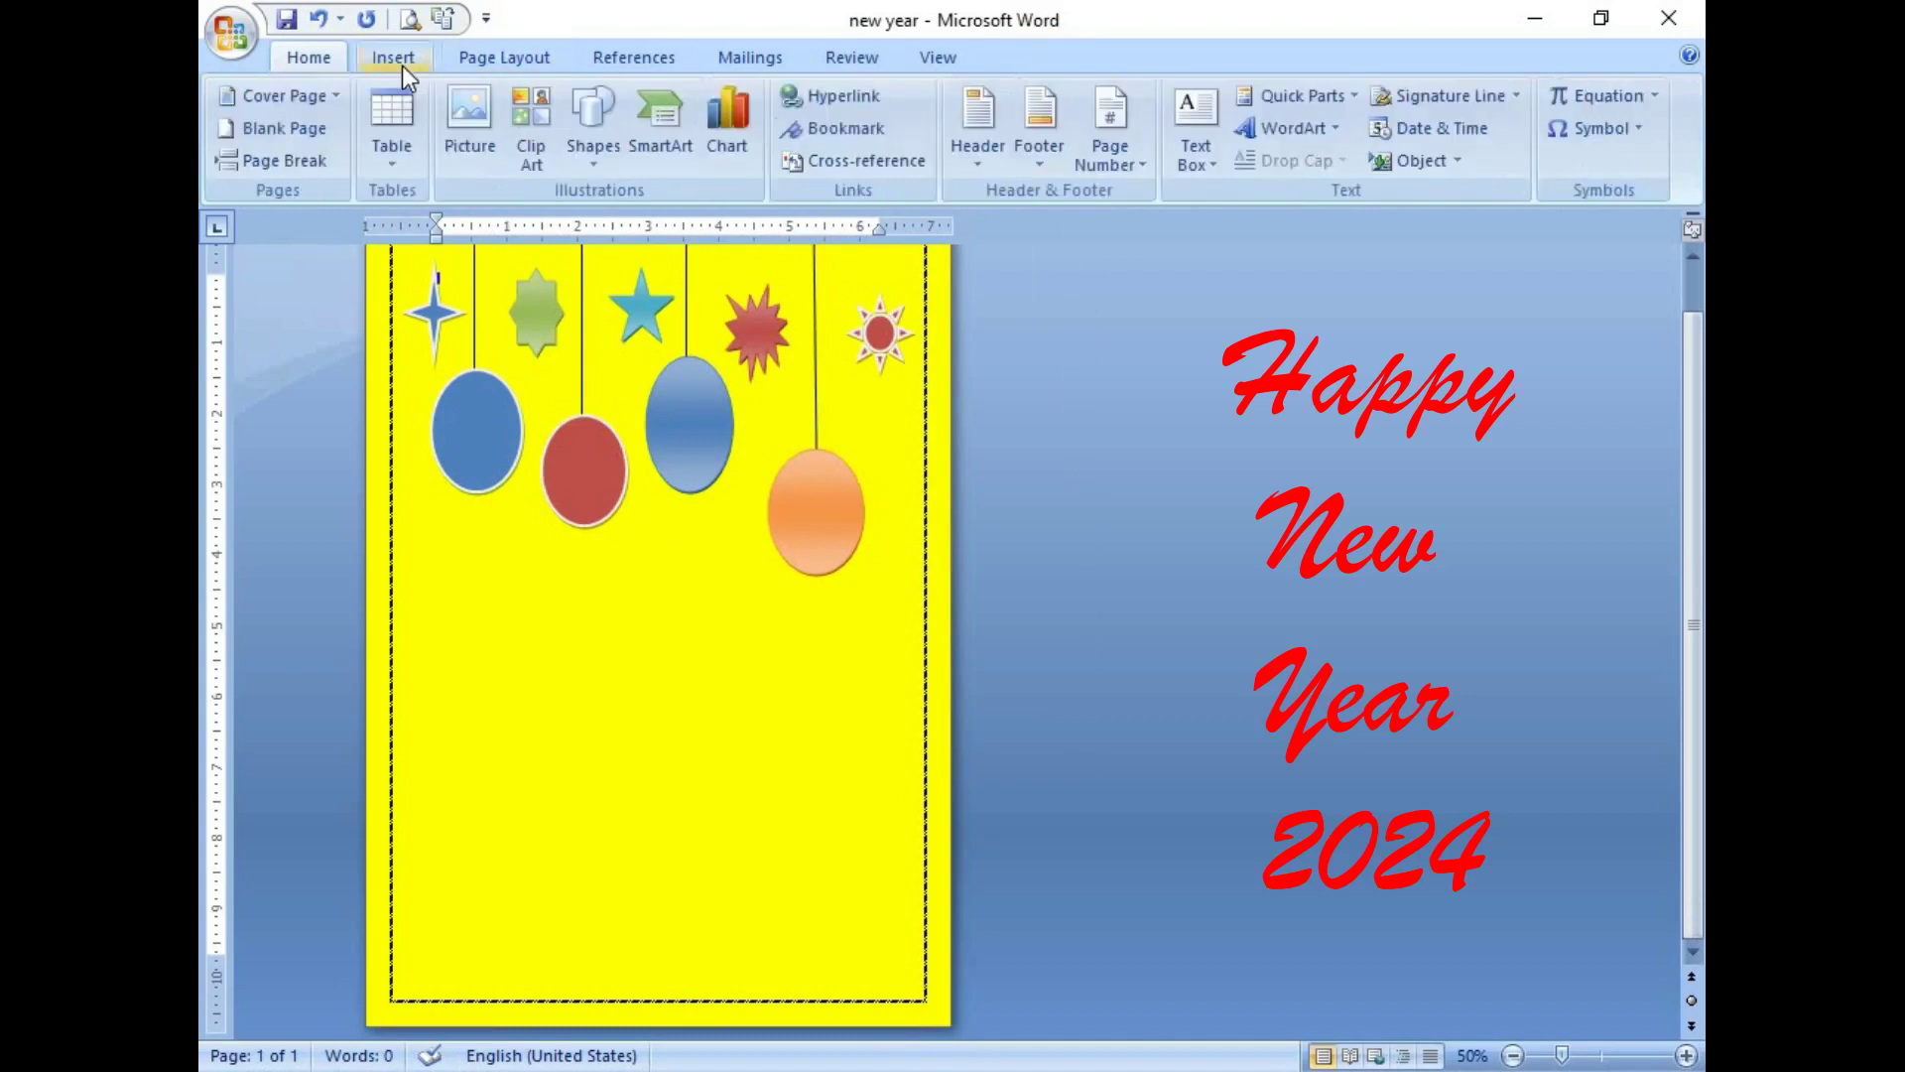
pyautogui.click(1278, 127)
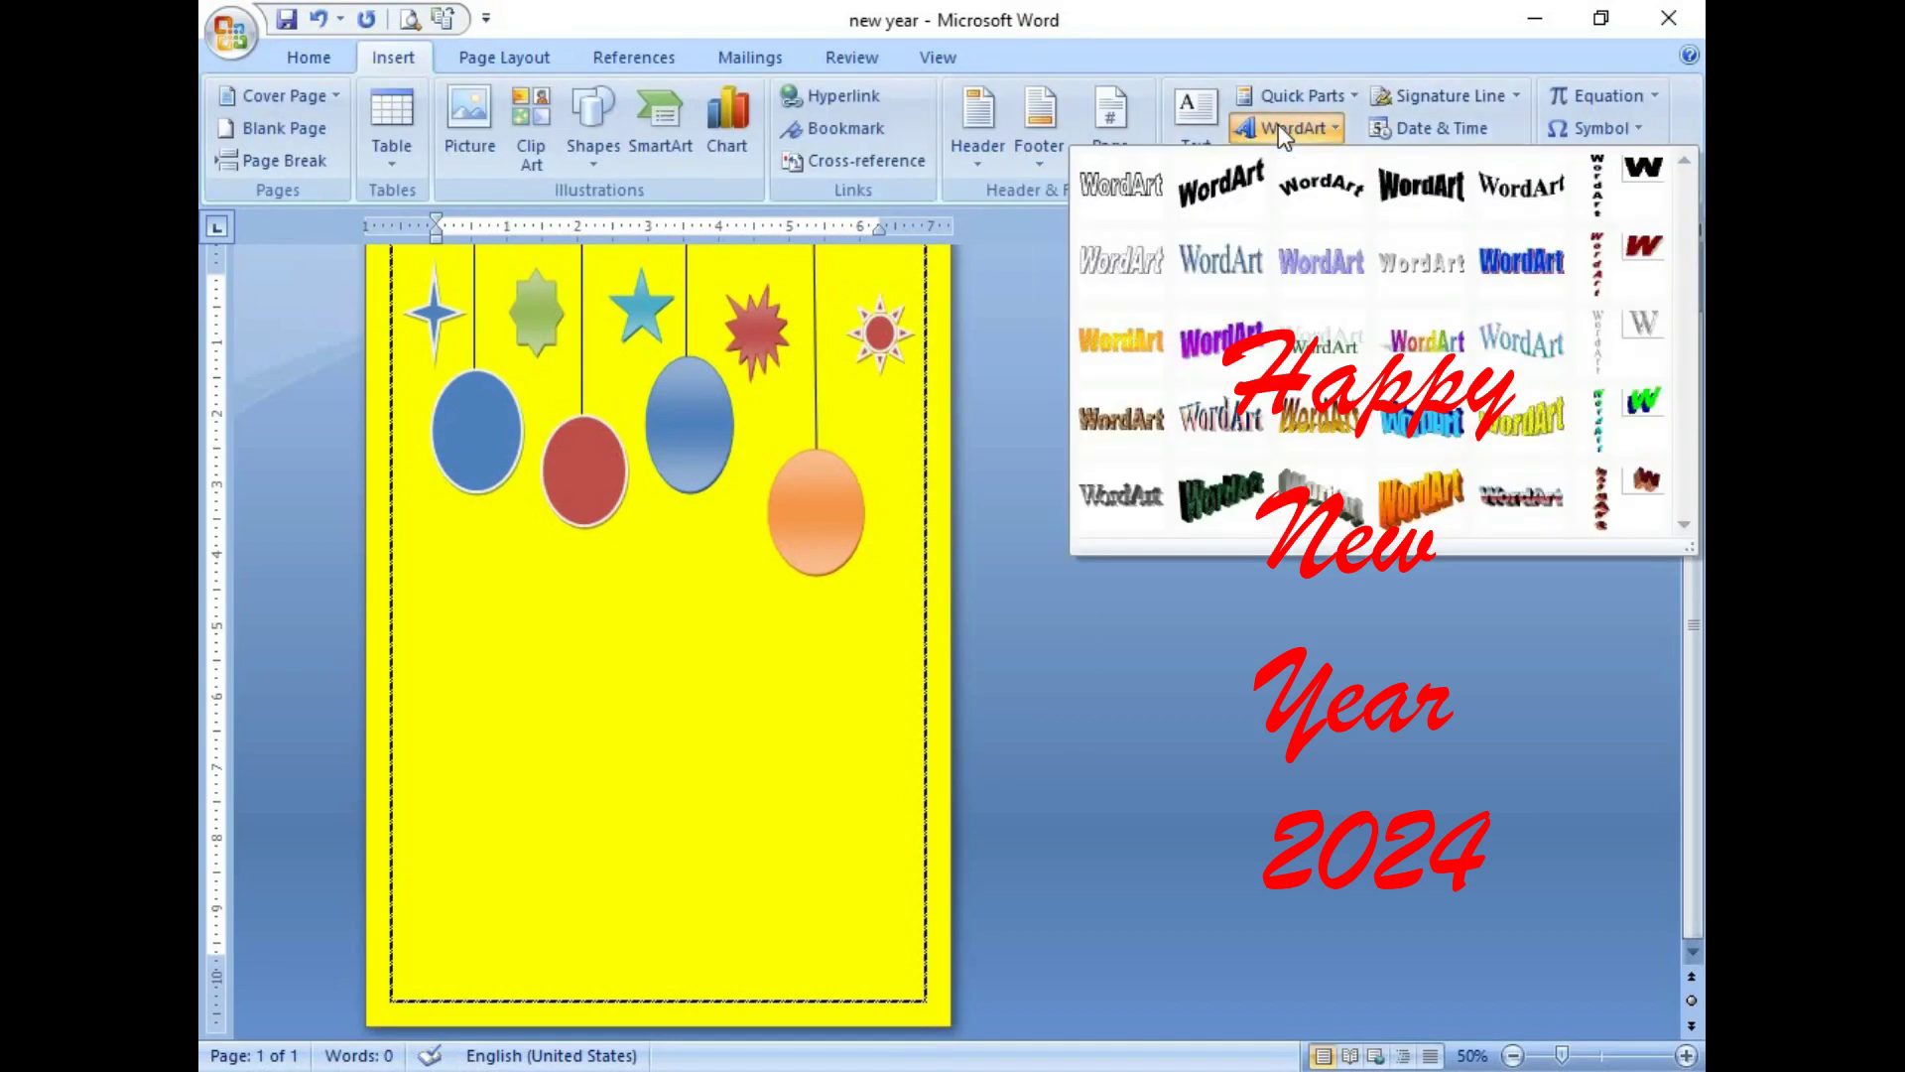
pyautogui.click(1328, 264)
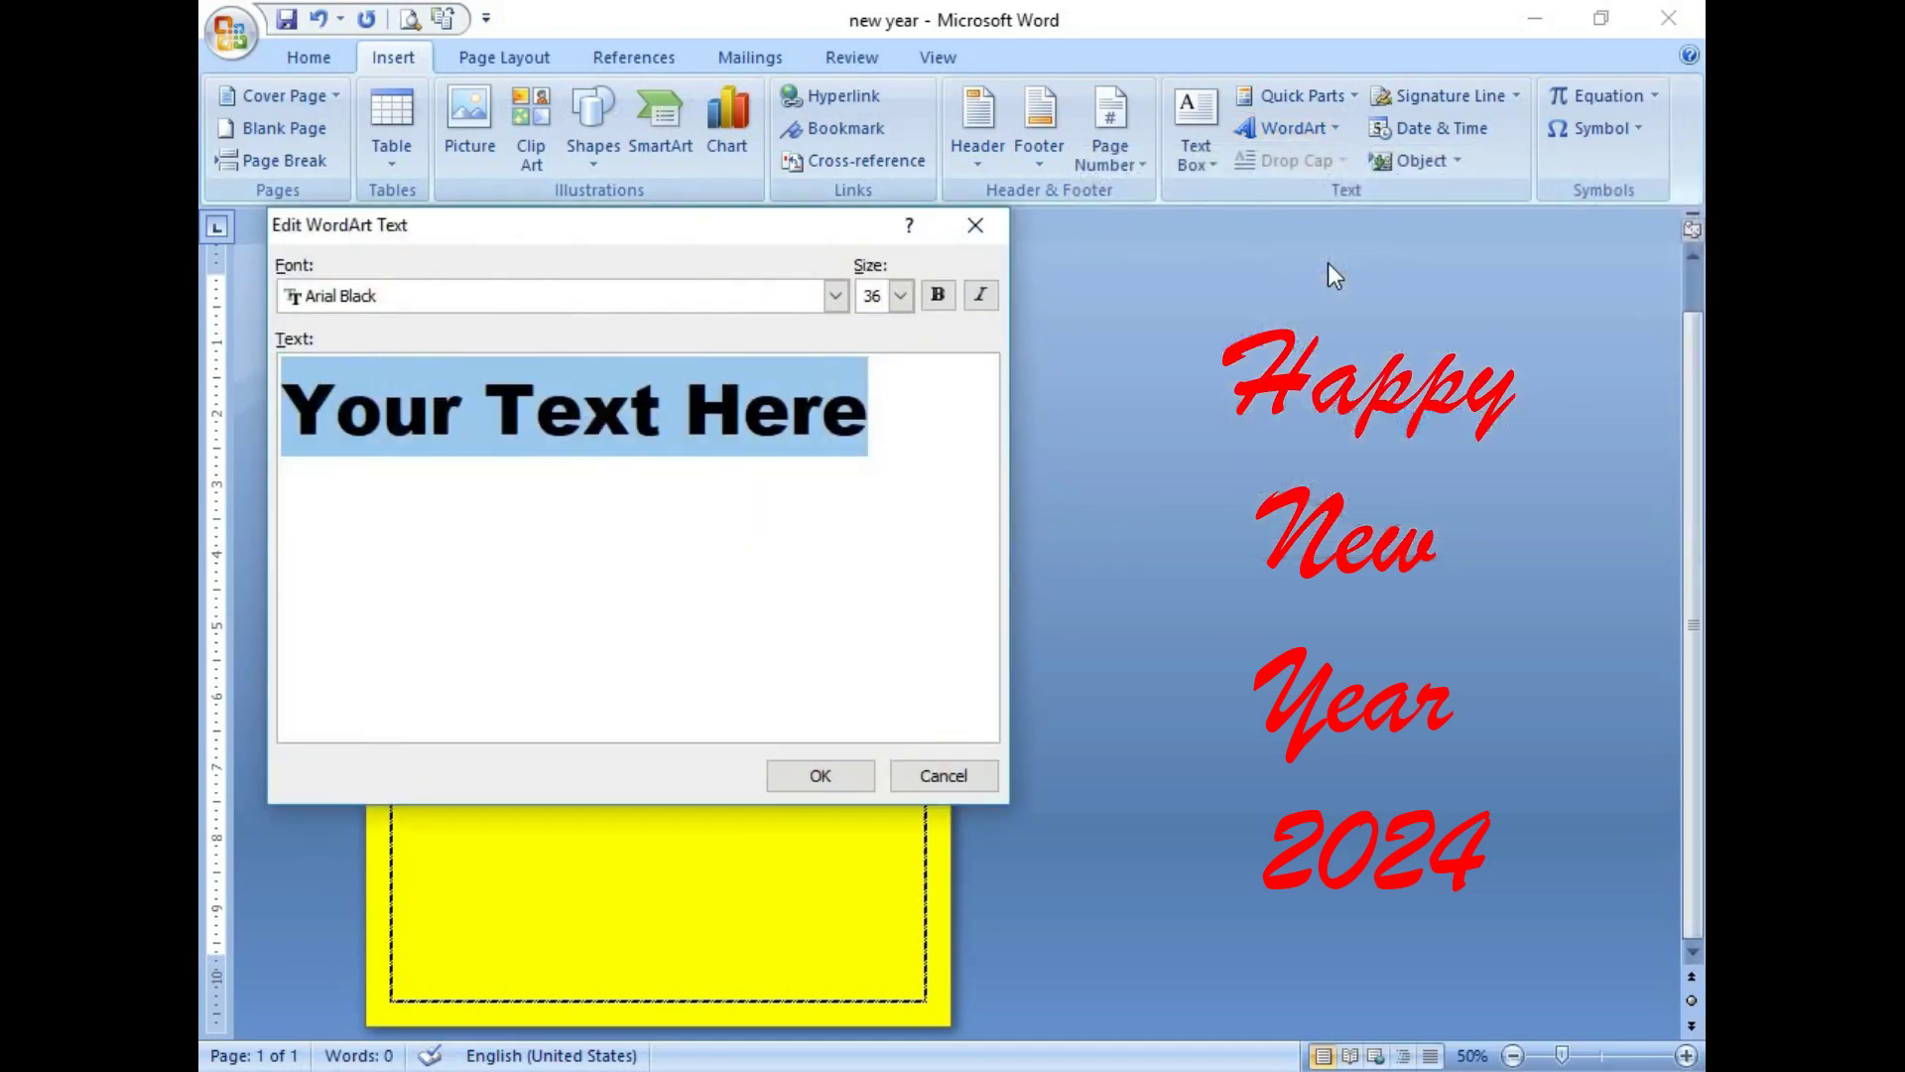
pyautogui.write('H')
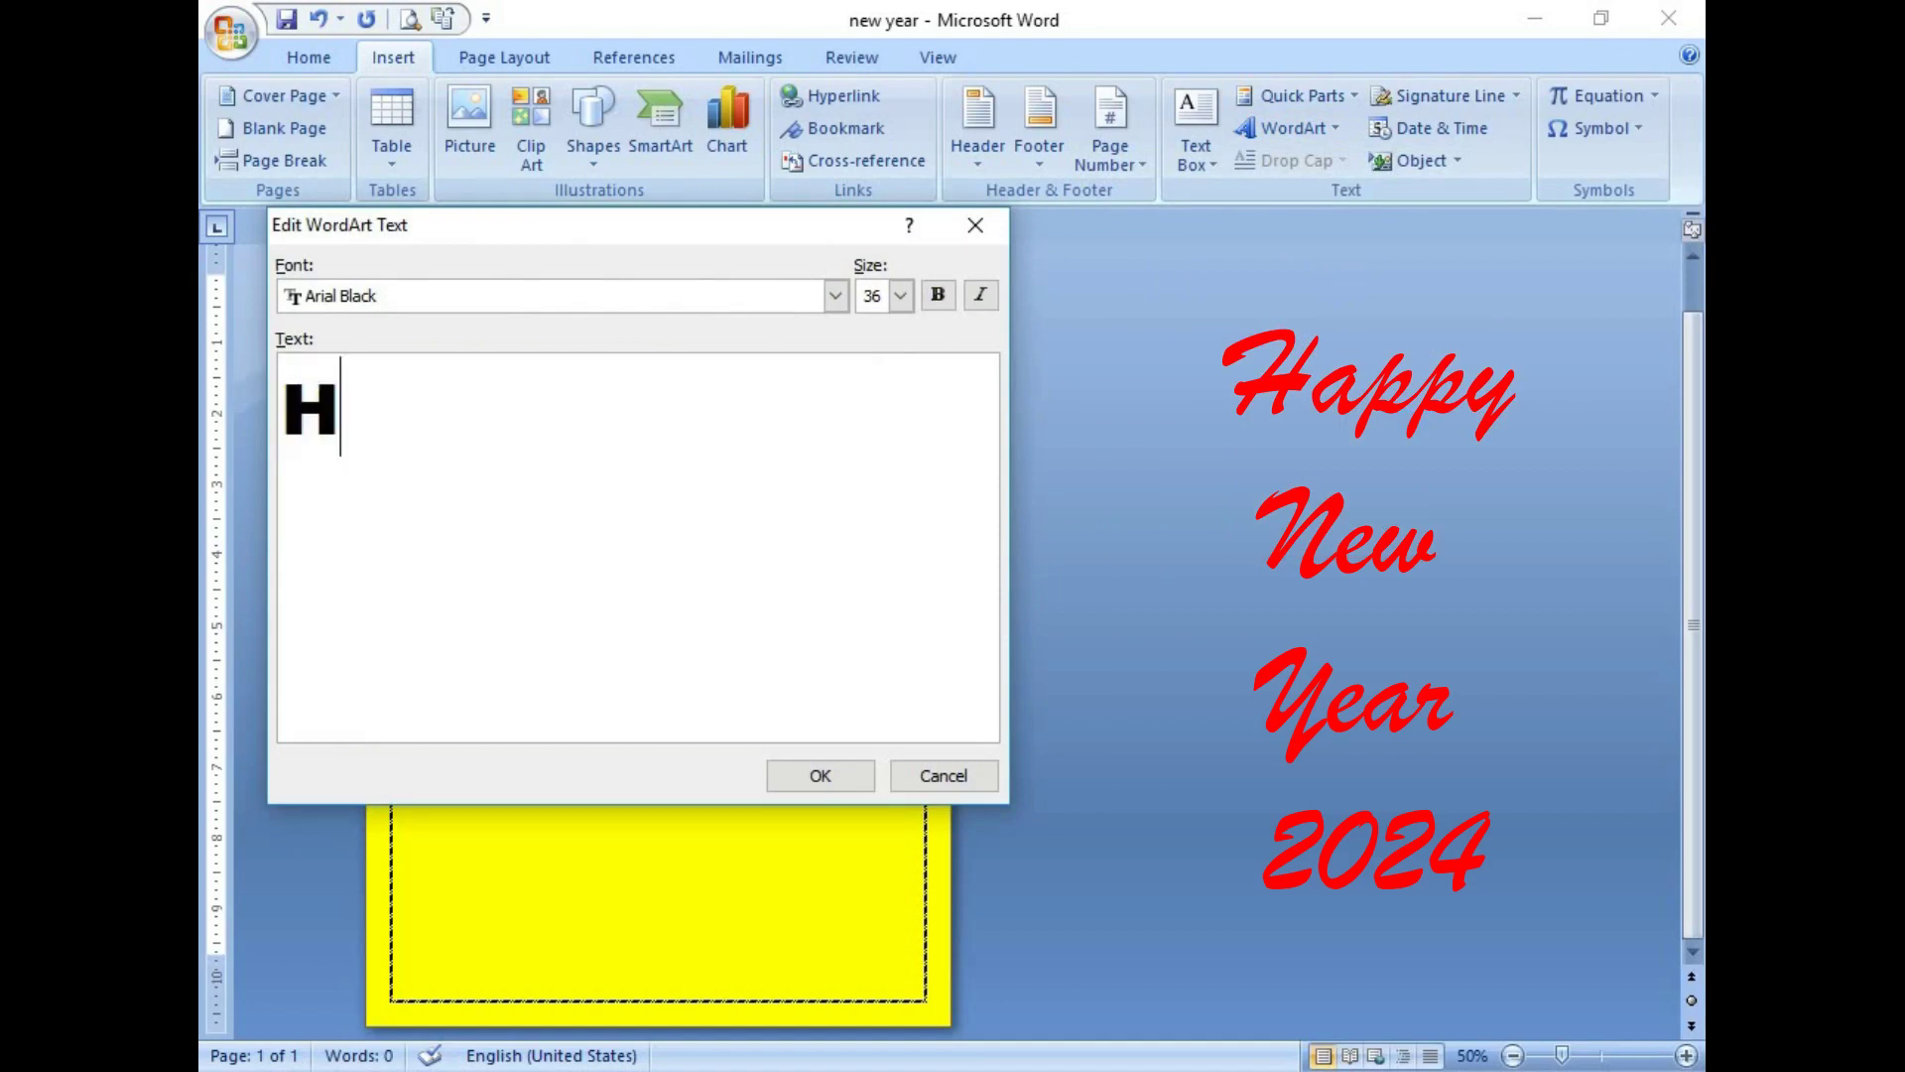
pyautogui.write('app')
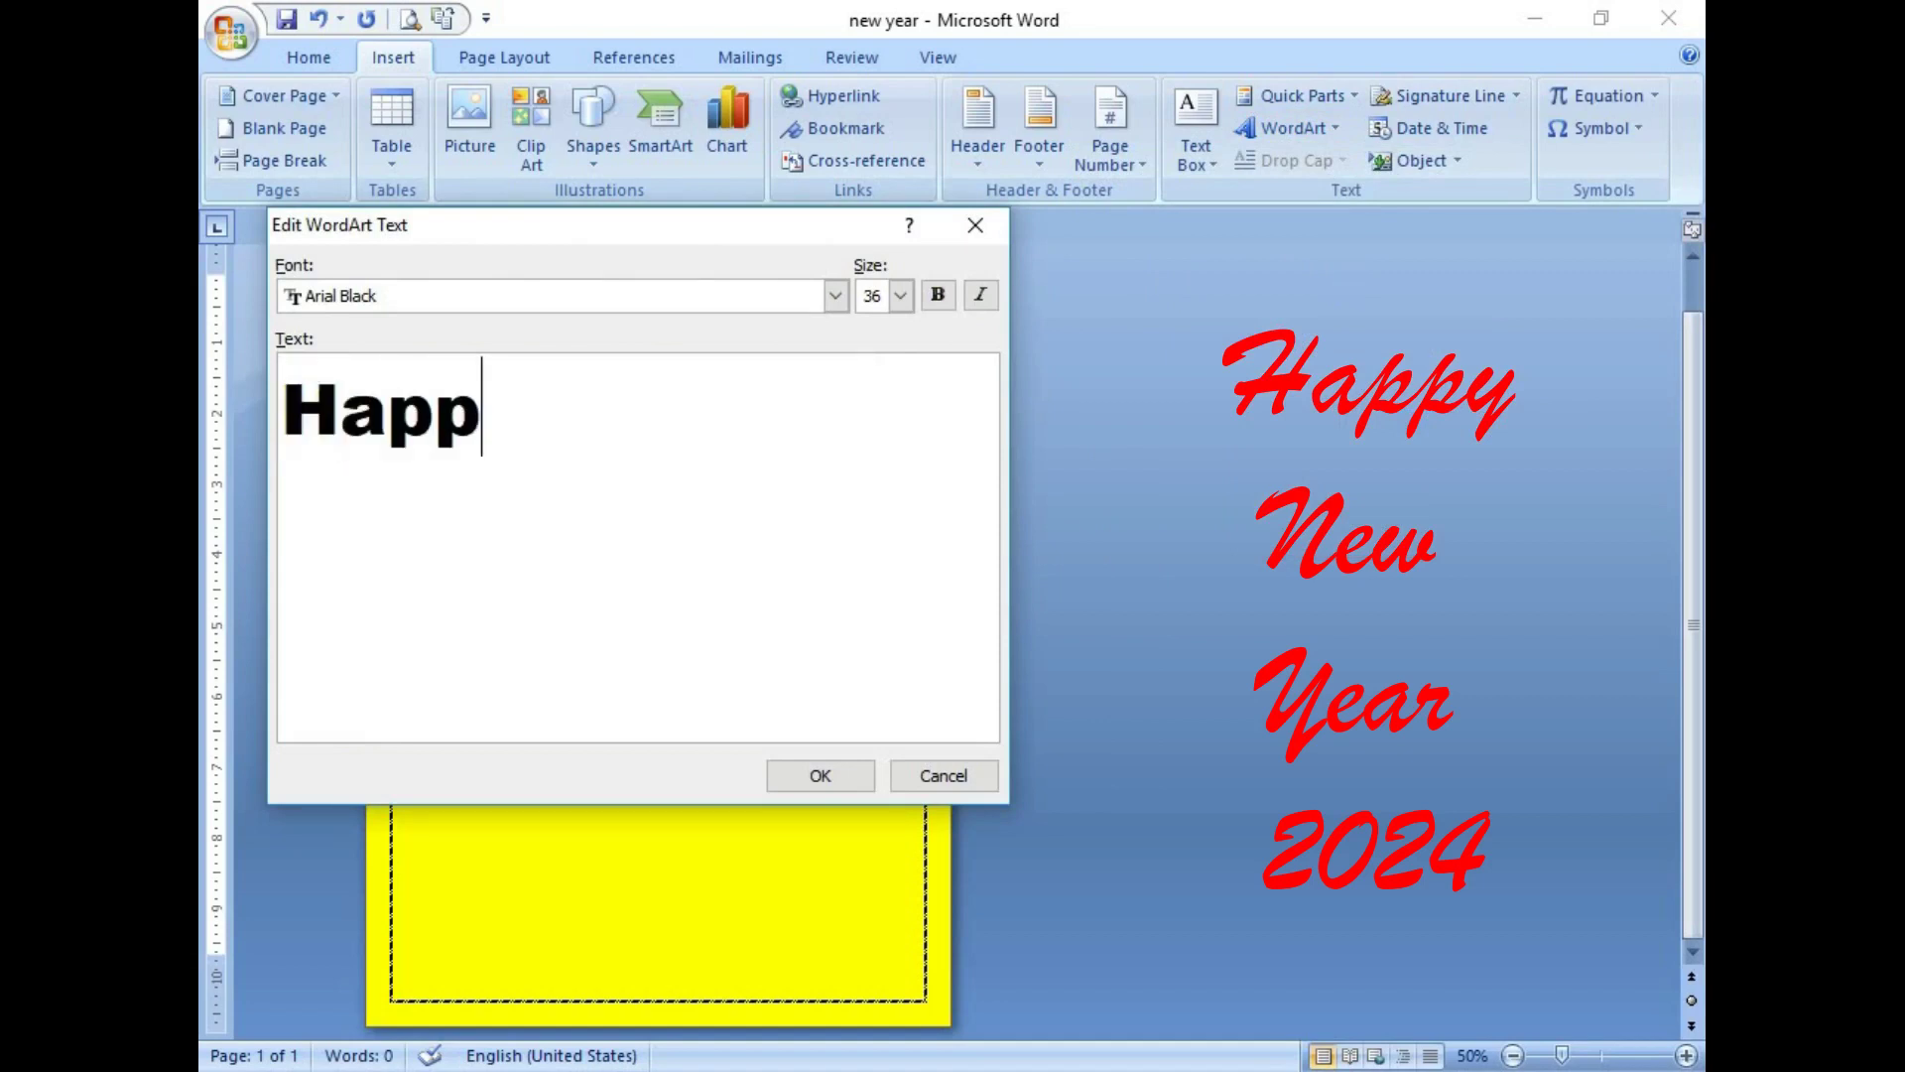
pyautogui.write('y ')
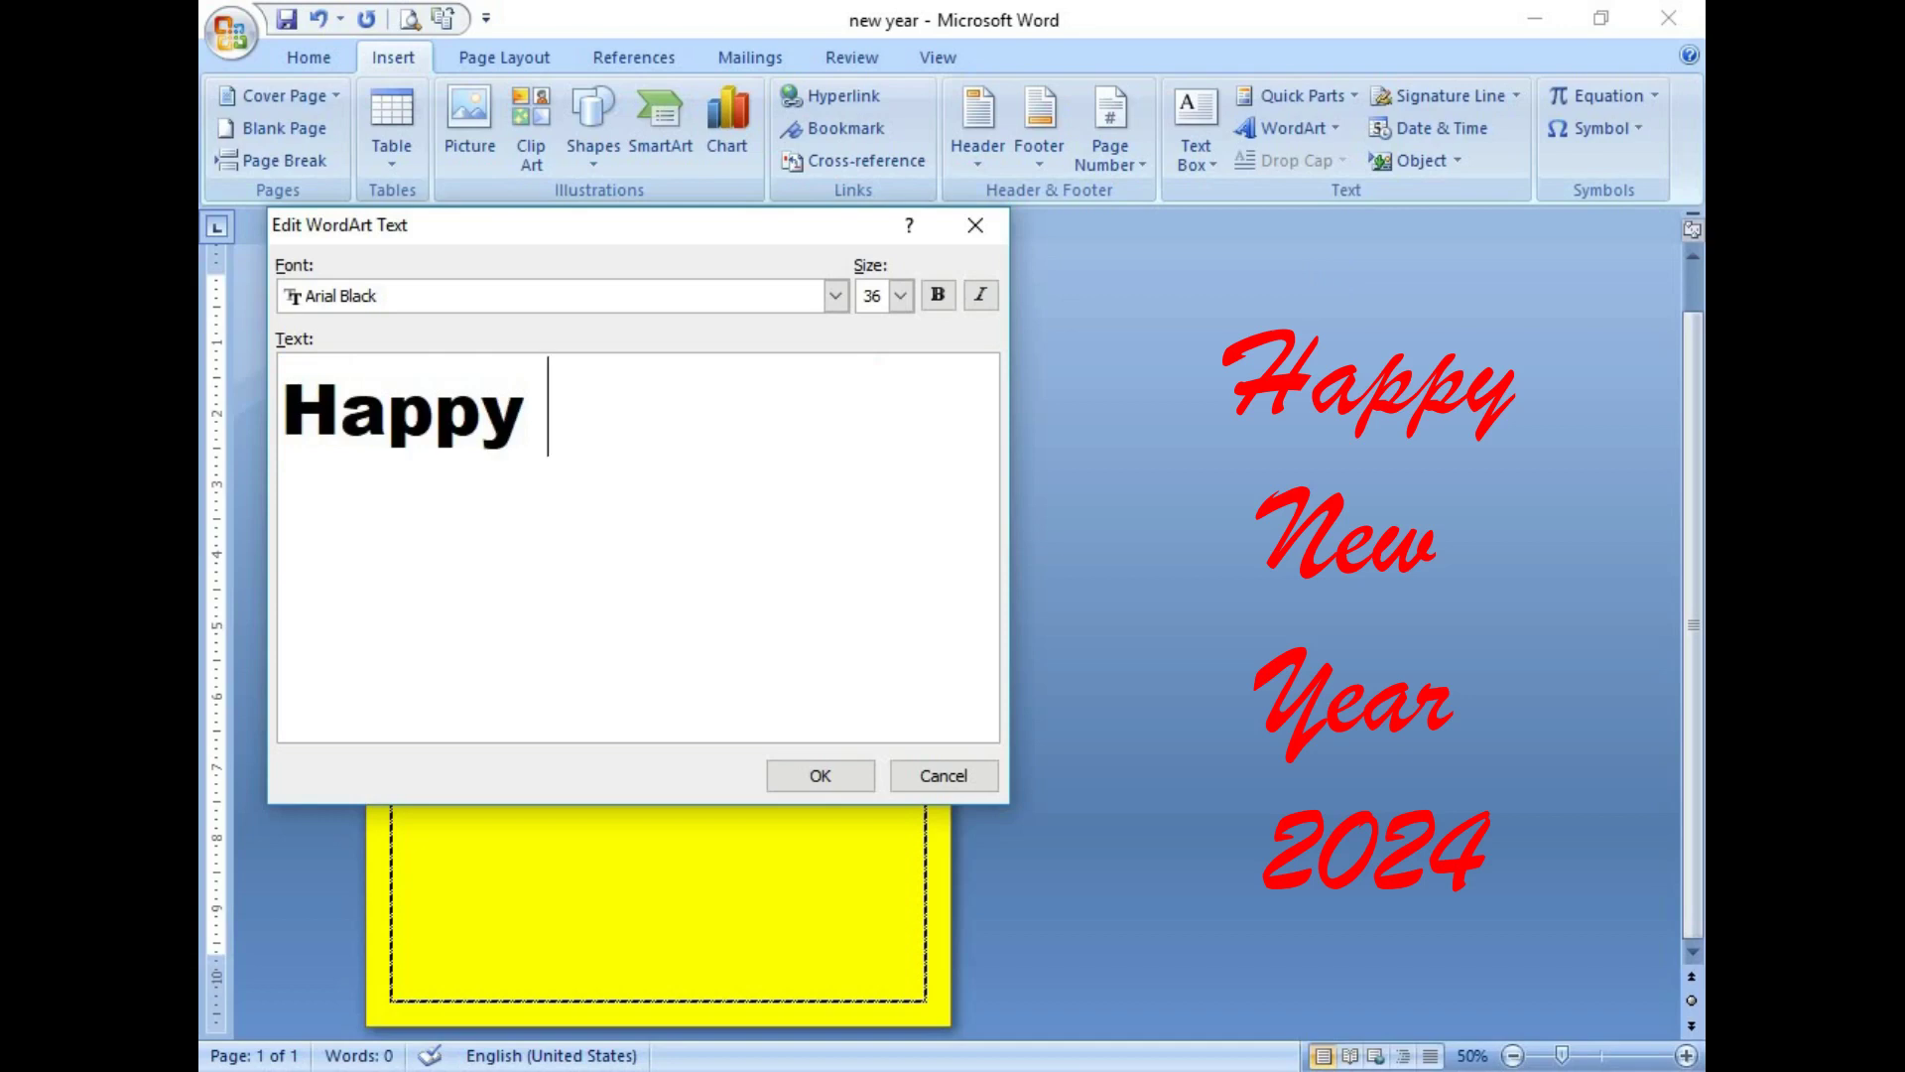
pyautogui.write('New ')
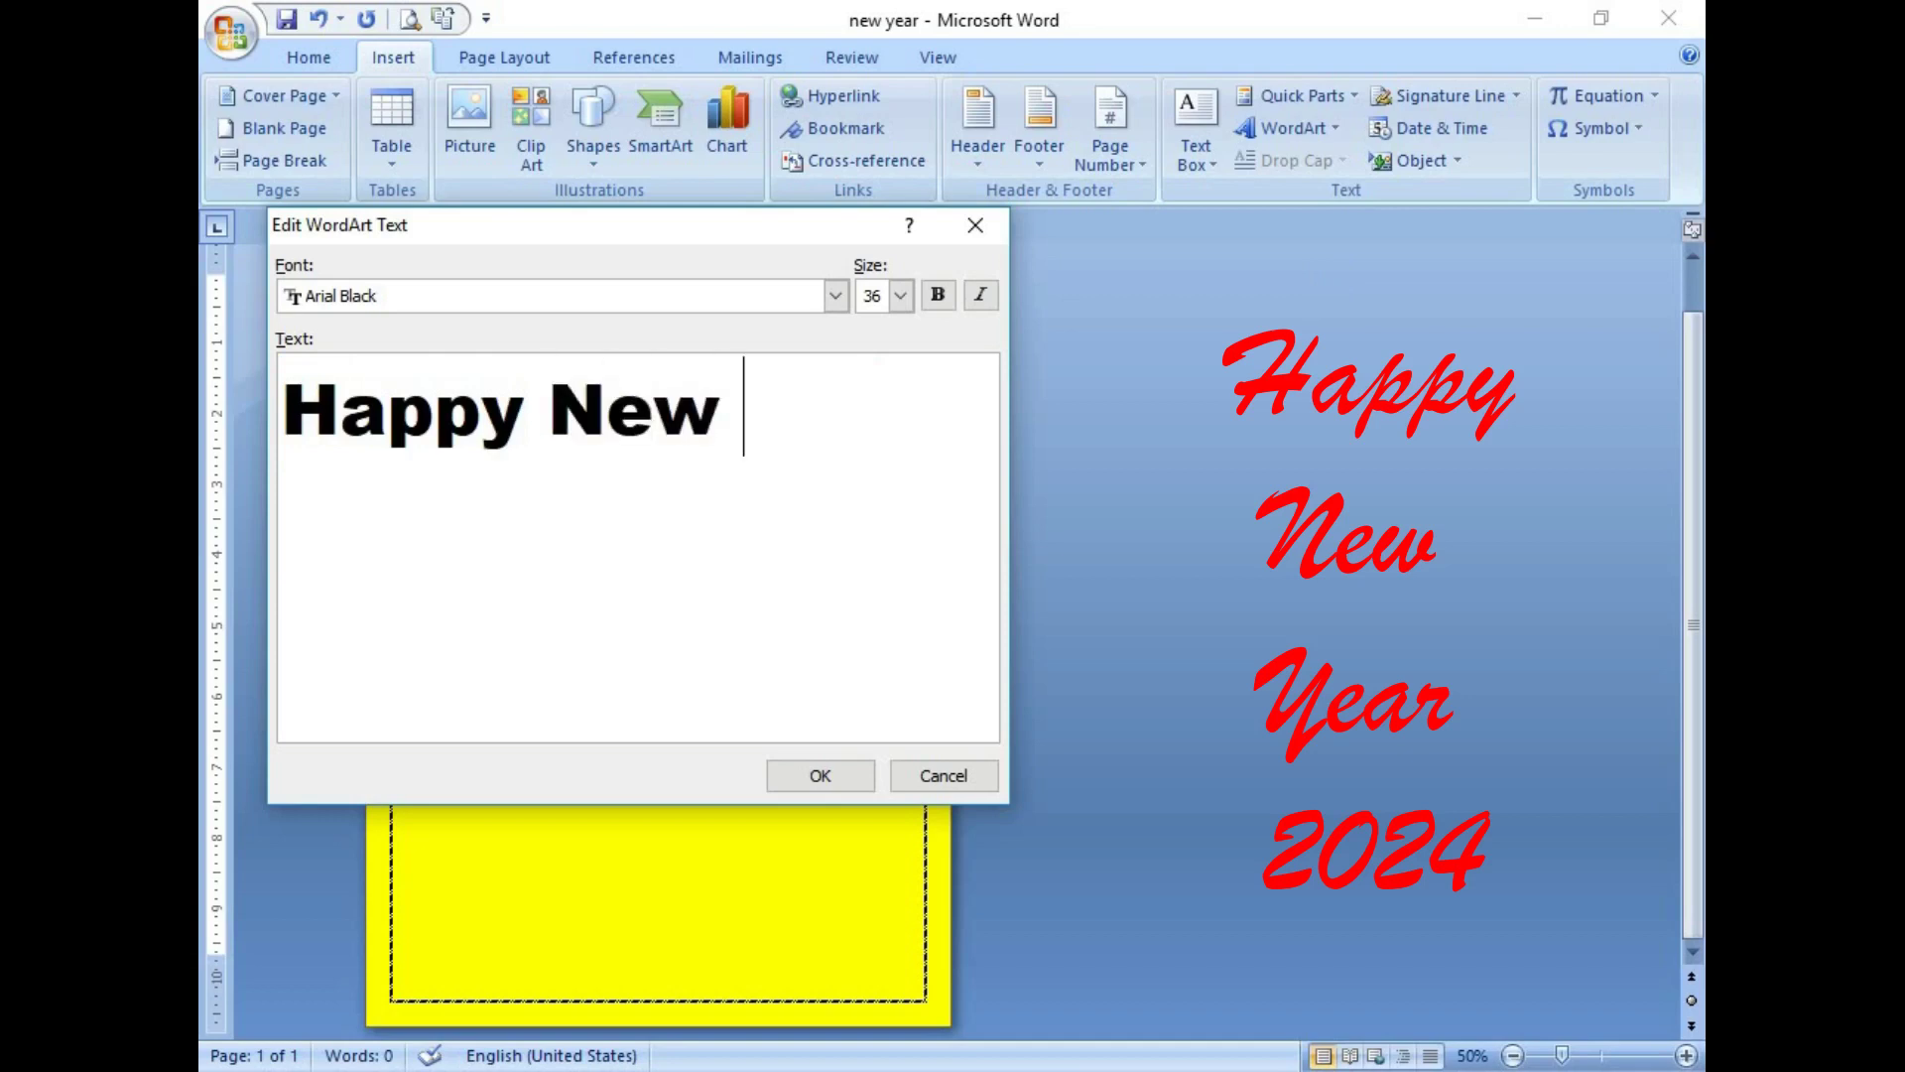
pyautogui.write('Year')
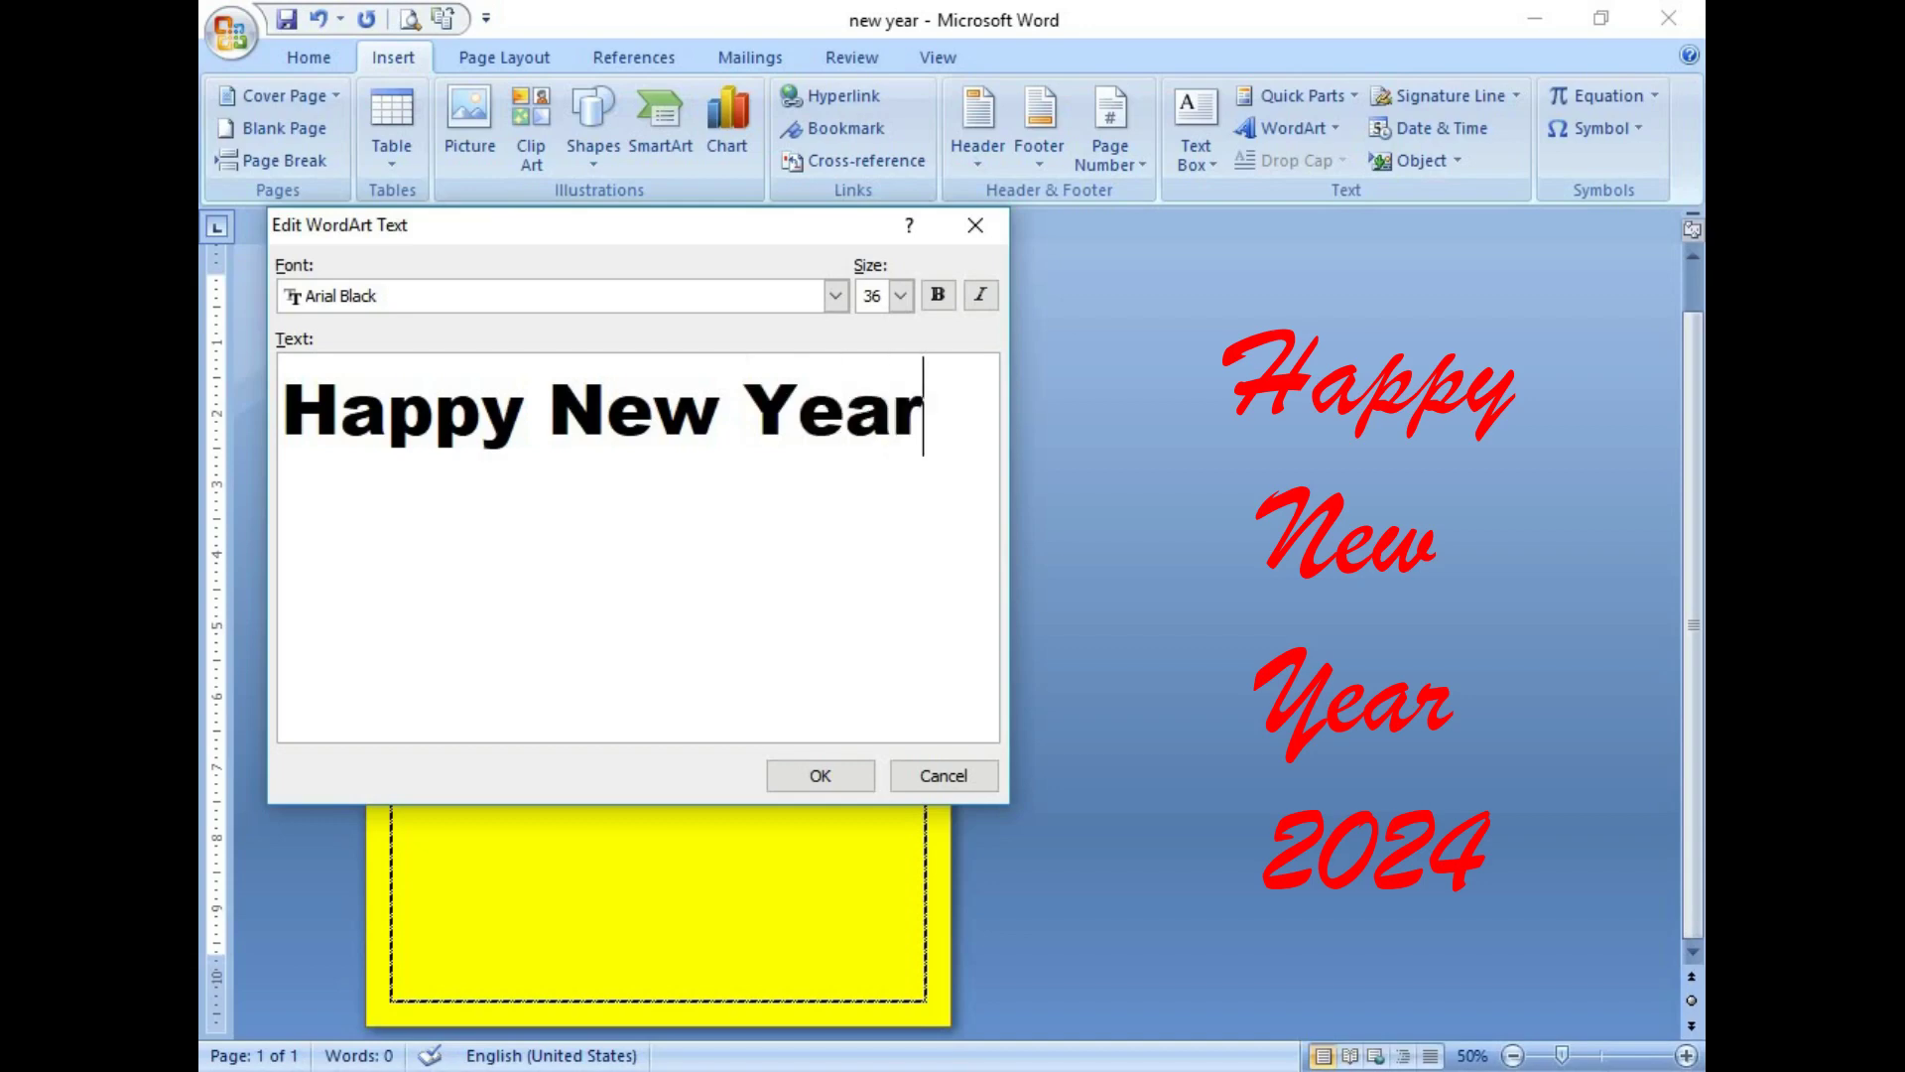
pyautogui.click(815, 776)
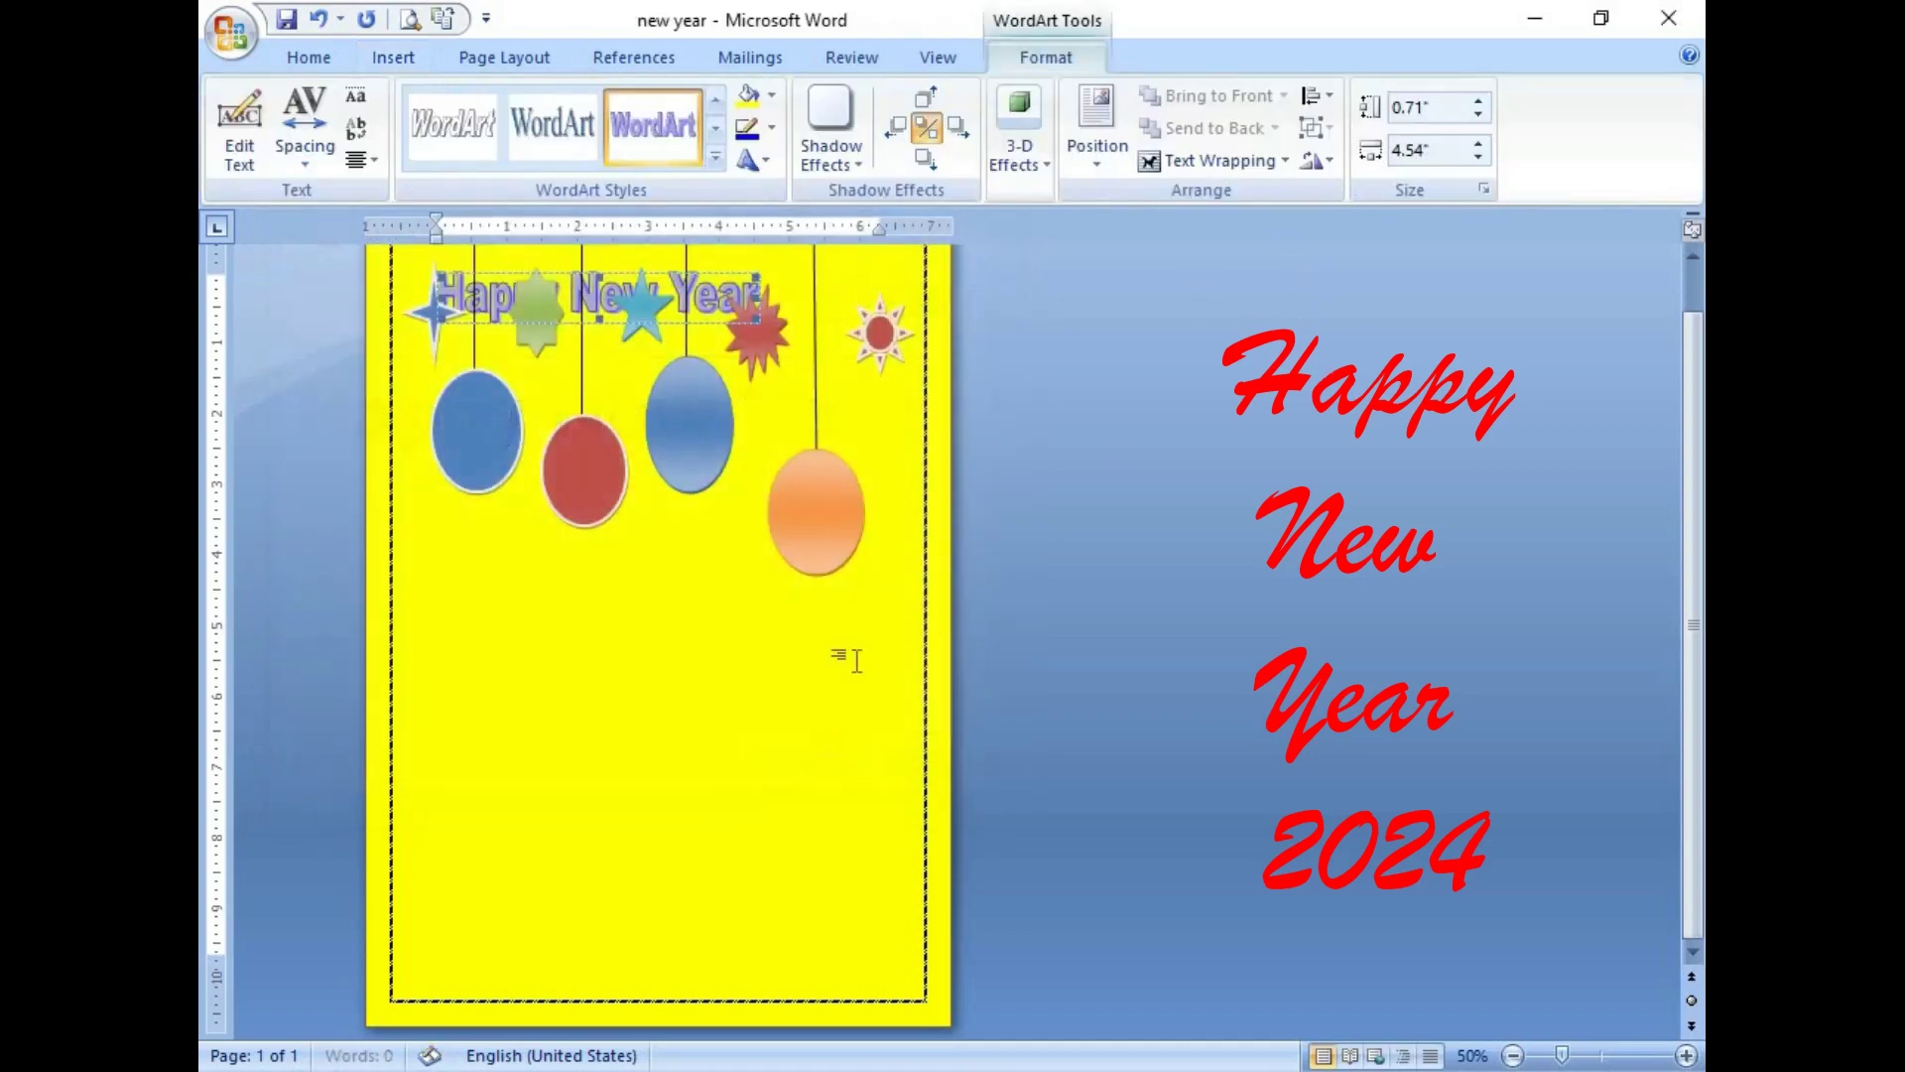
# Step: Set the WordArt to In Front of Text wrapping and move it to mid-page
pyautogui.moveTo(604, 312); pyautogui.dragTo(638, 616)
pyautogui.click(602, 297)
pyautogui.click(1193, 157)
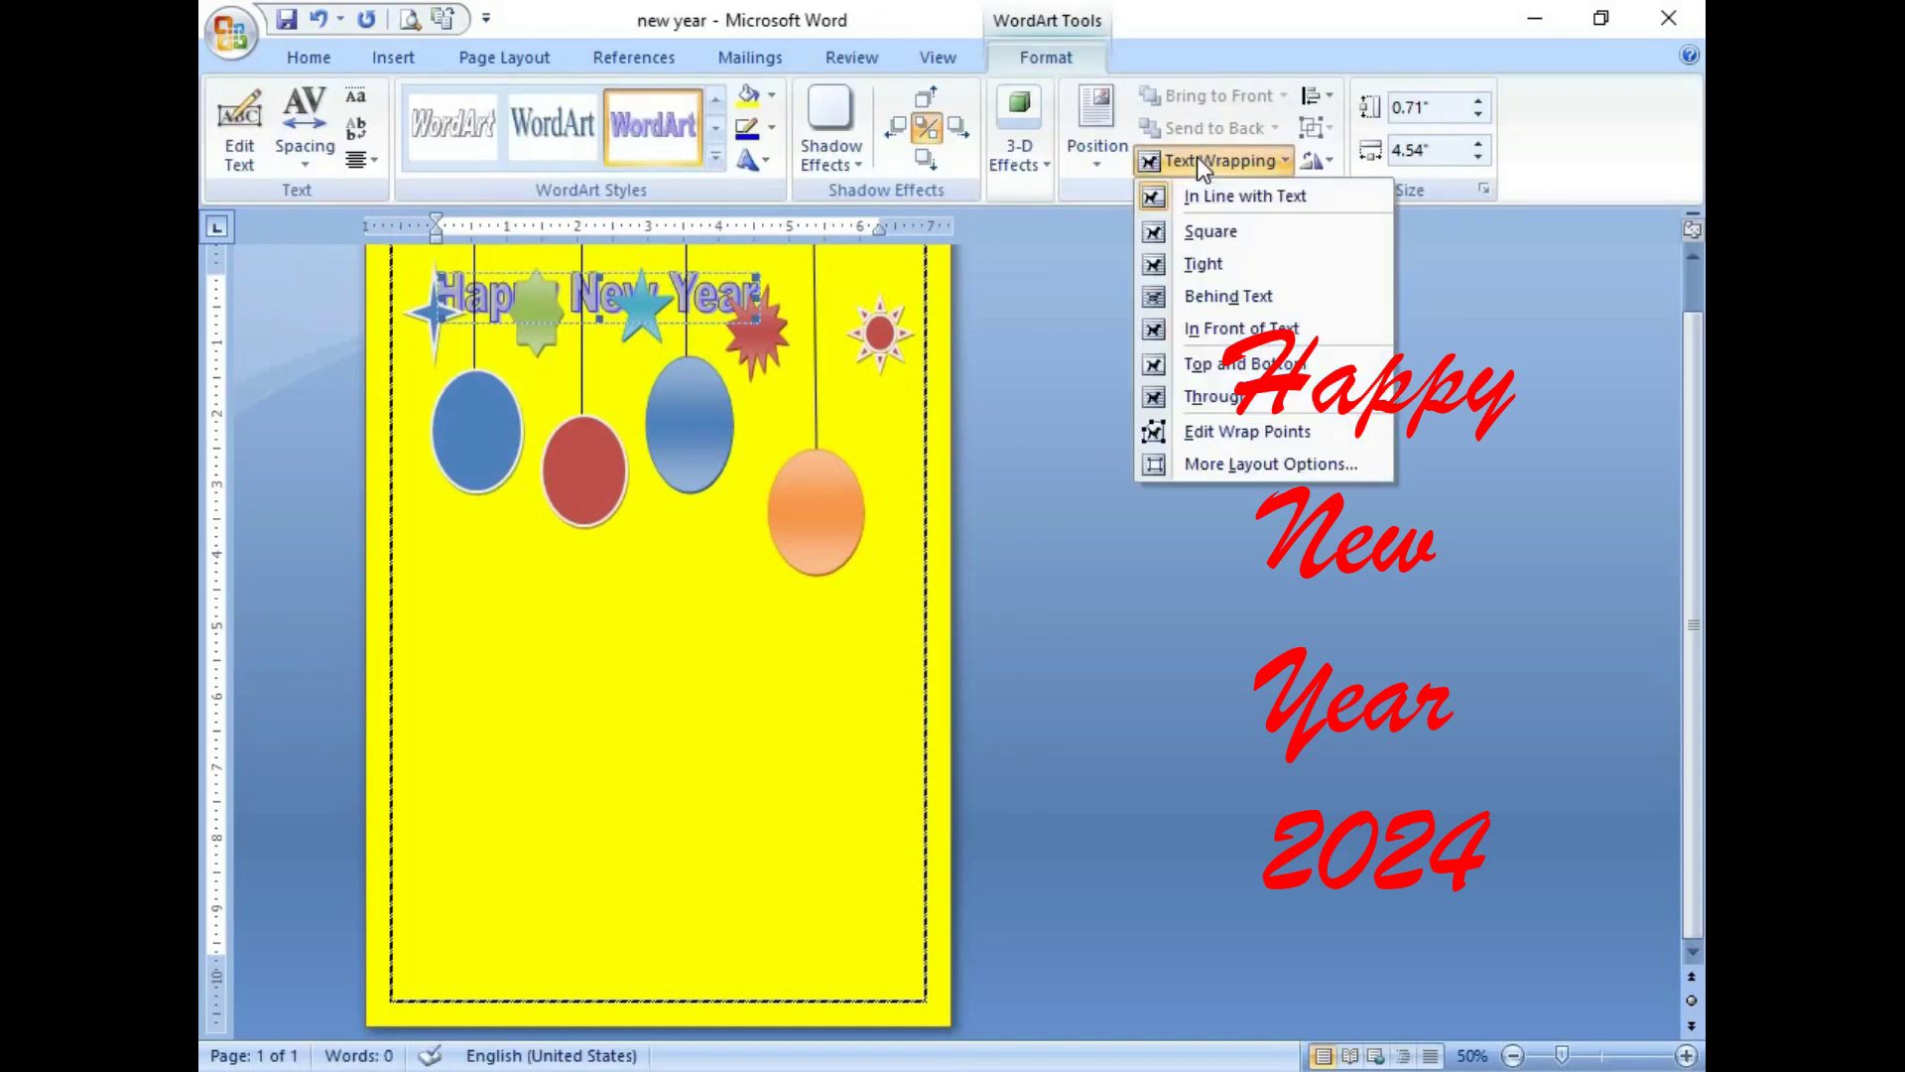
pyautogui.click(1230, 330)
pyautogui.moveTo(617, 295)
pyautogui.mouseDown()
pyautogui.moveTo(635, 668)
pyautogui.moveTo(664, 688)
pyautogui.moveTo(658, 661)
pyautogui.mouseUp()
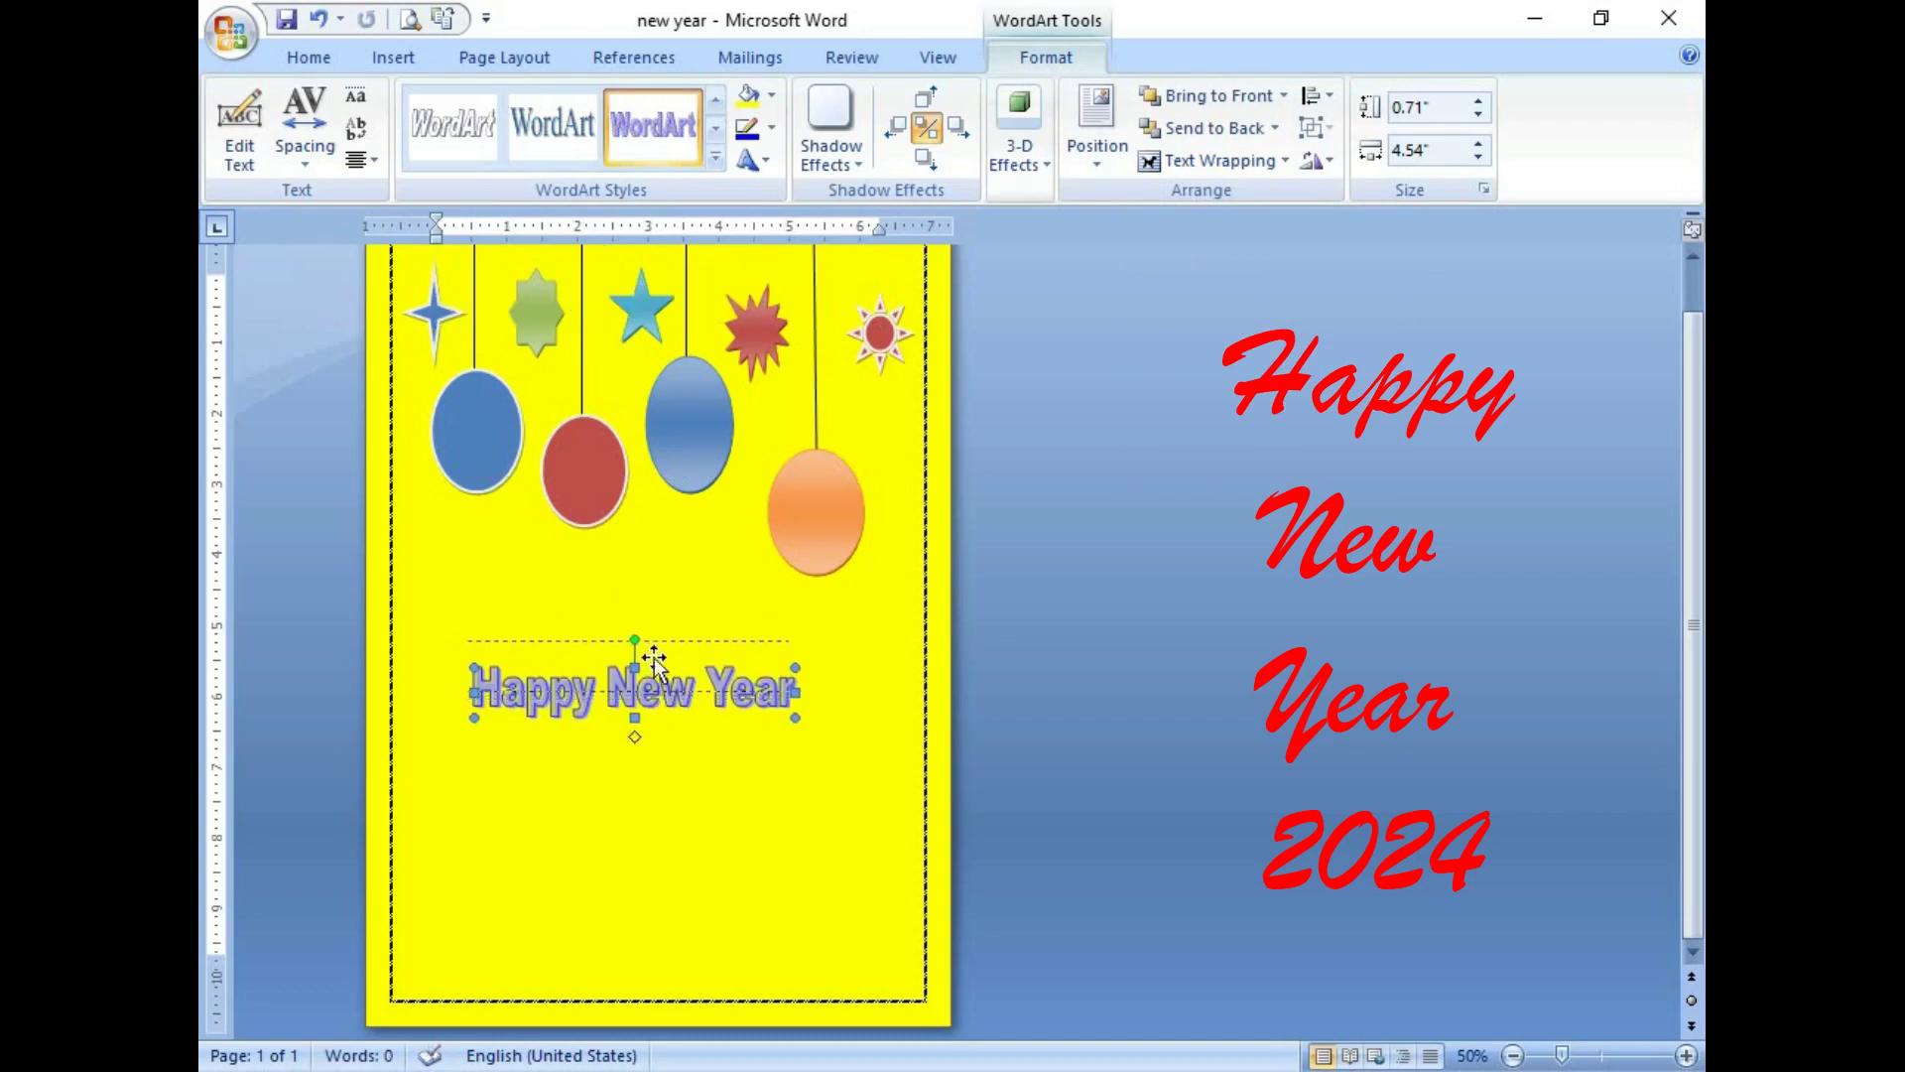
# Step: Insert a '2024' WordArt, set it In Front of Text, and centre it below 'Happy New Year'
pyautogui.click(393, 57)
pyautogui.click(1282, 129)
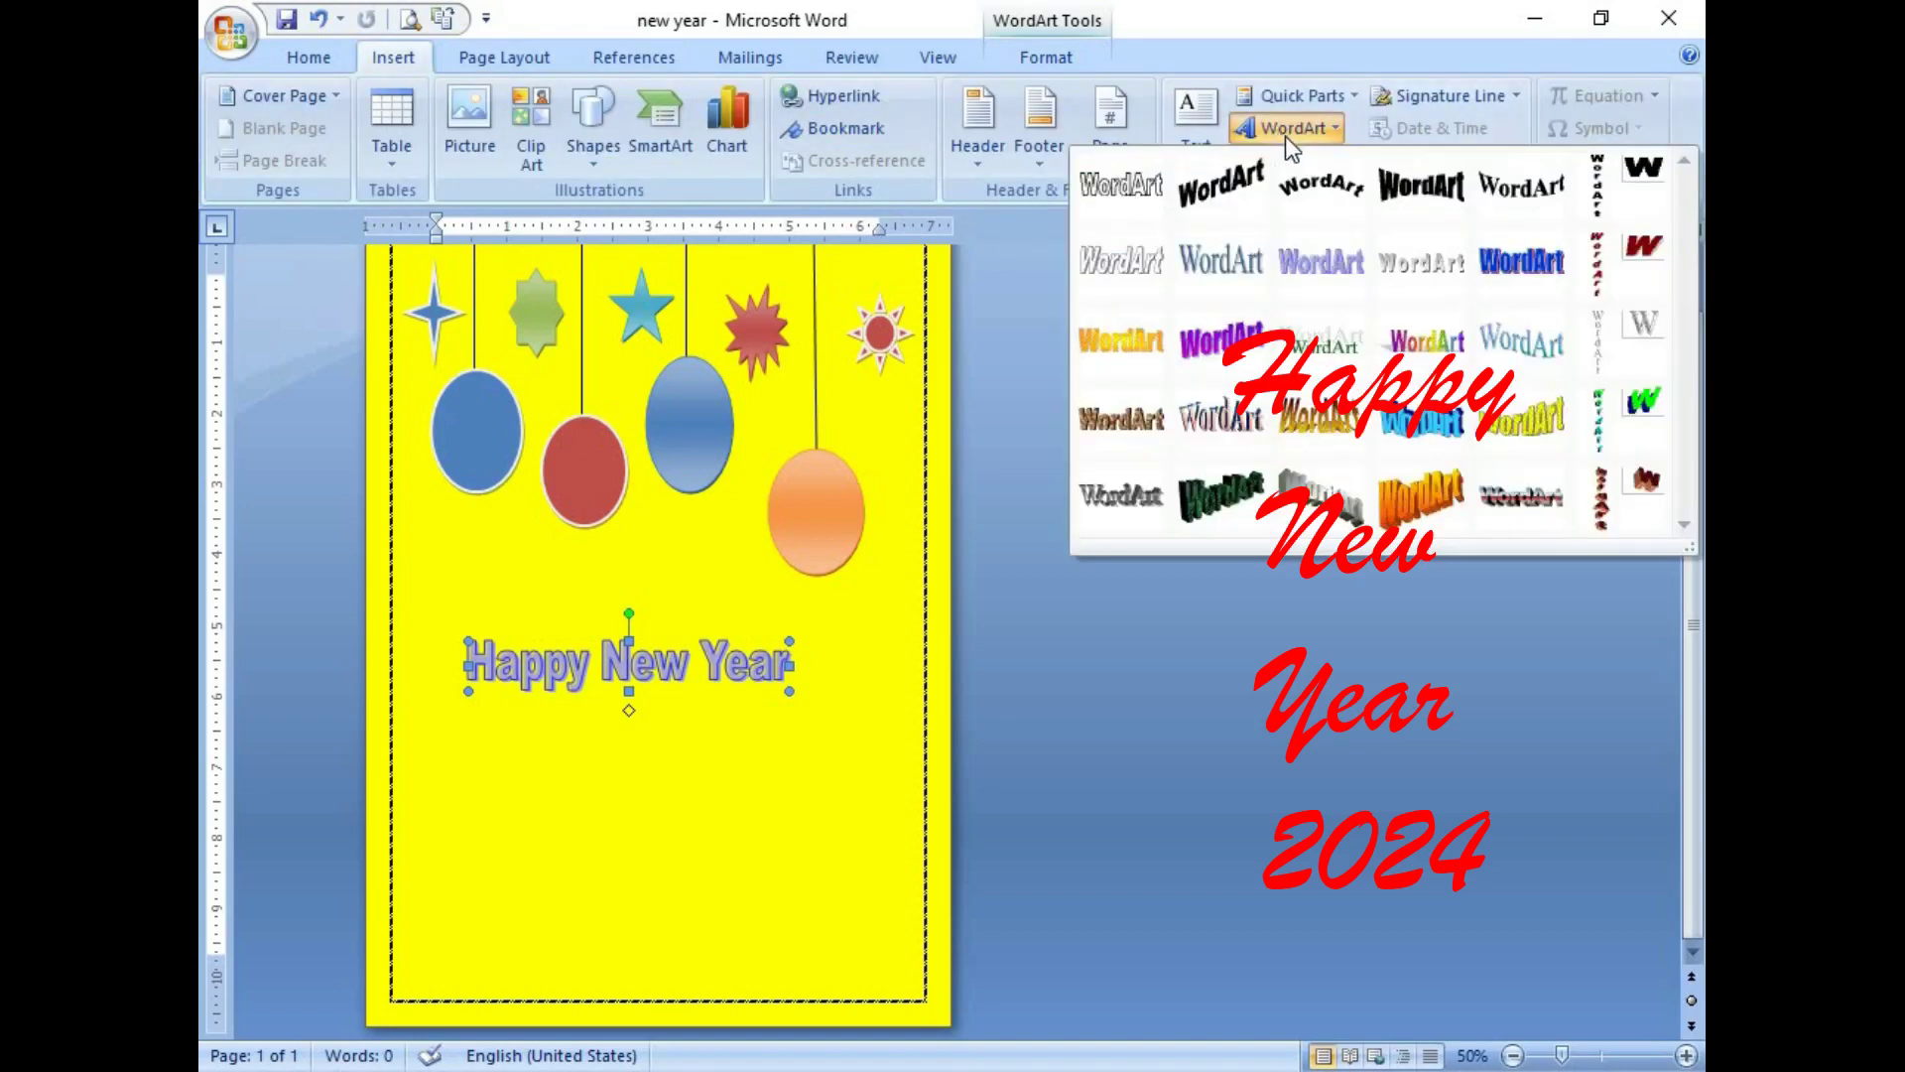
pyautogui.click(1300, 277)
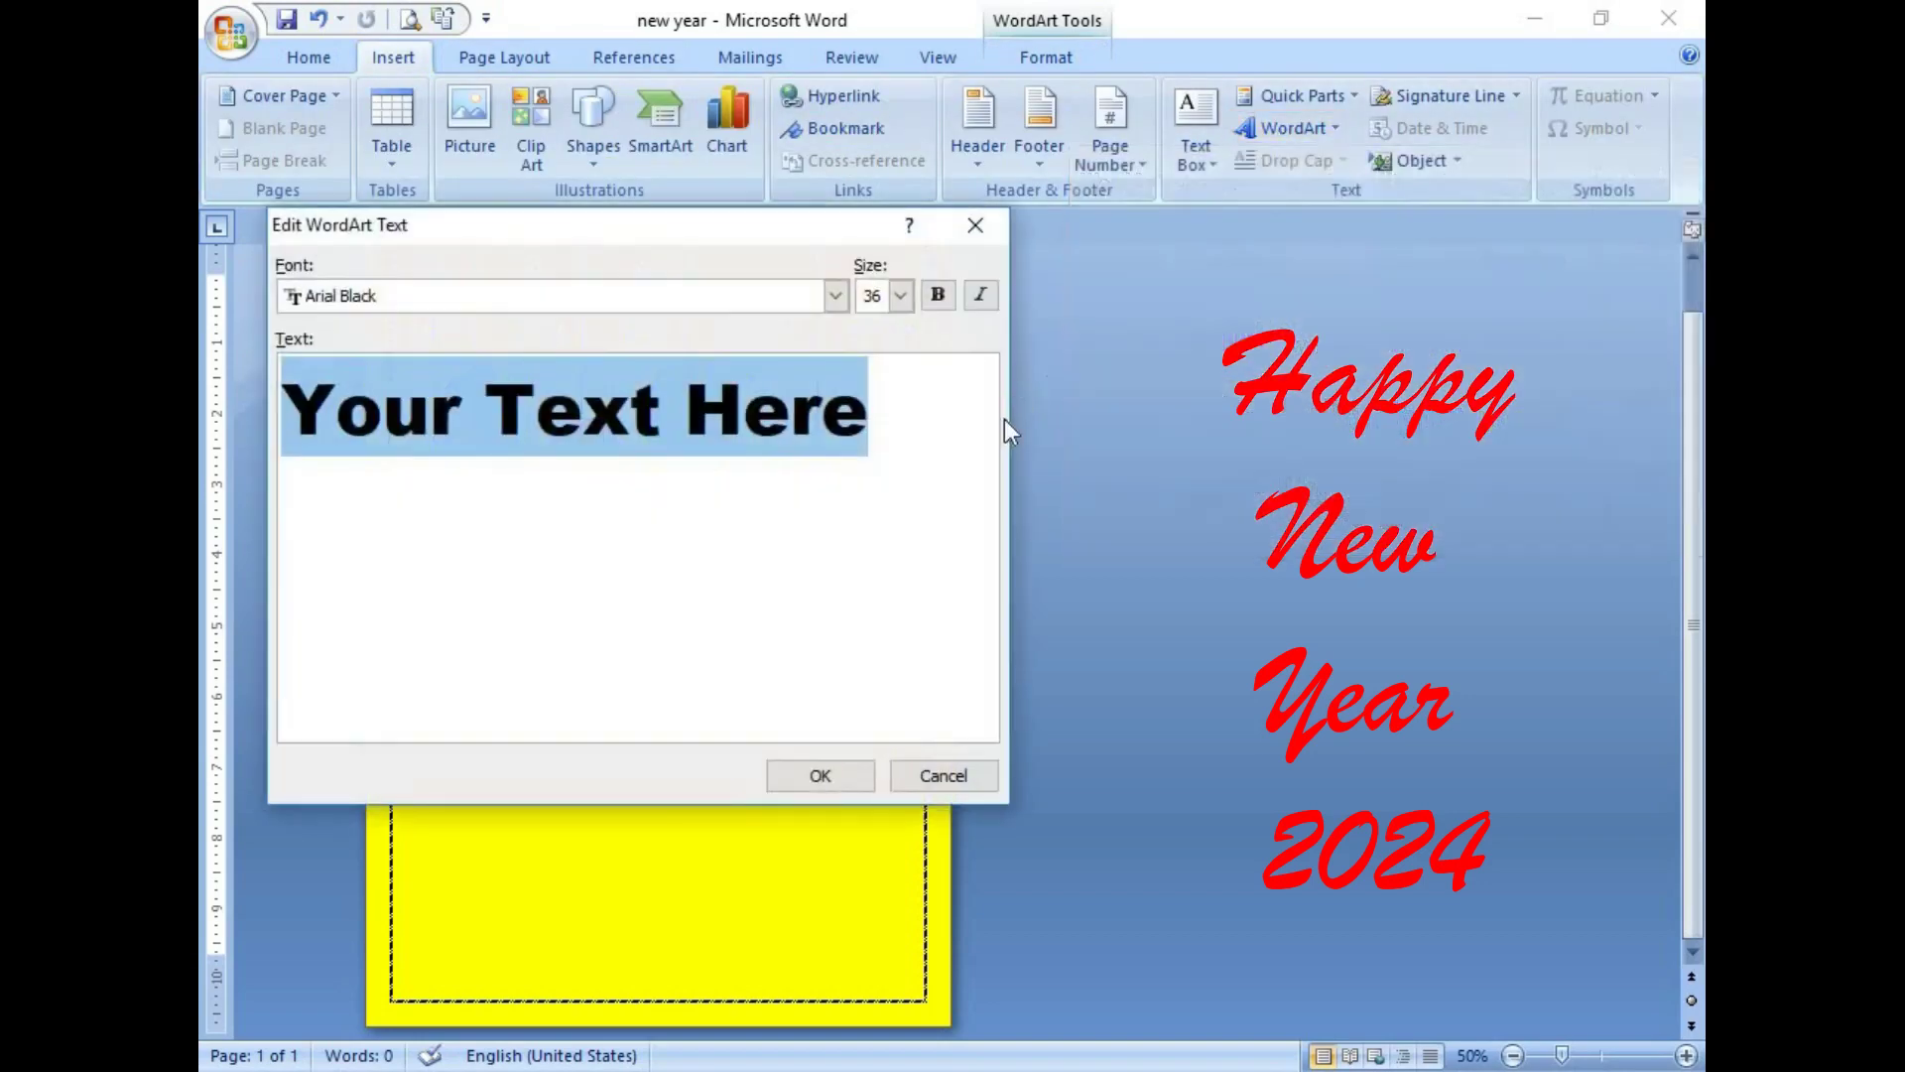
pyautogui.write('2024')
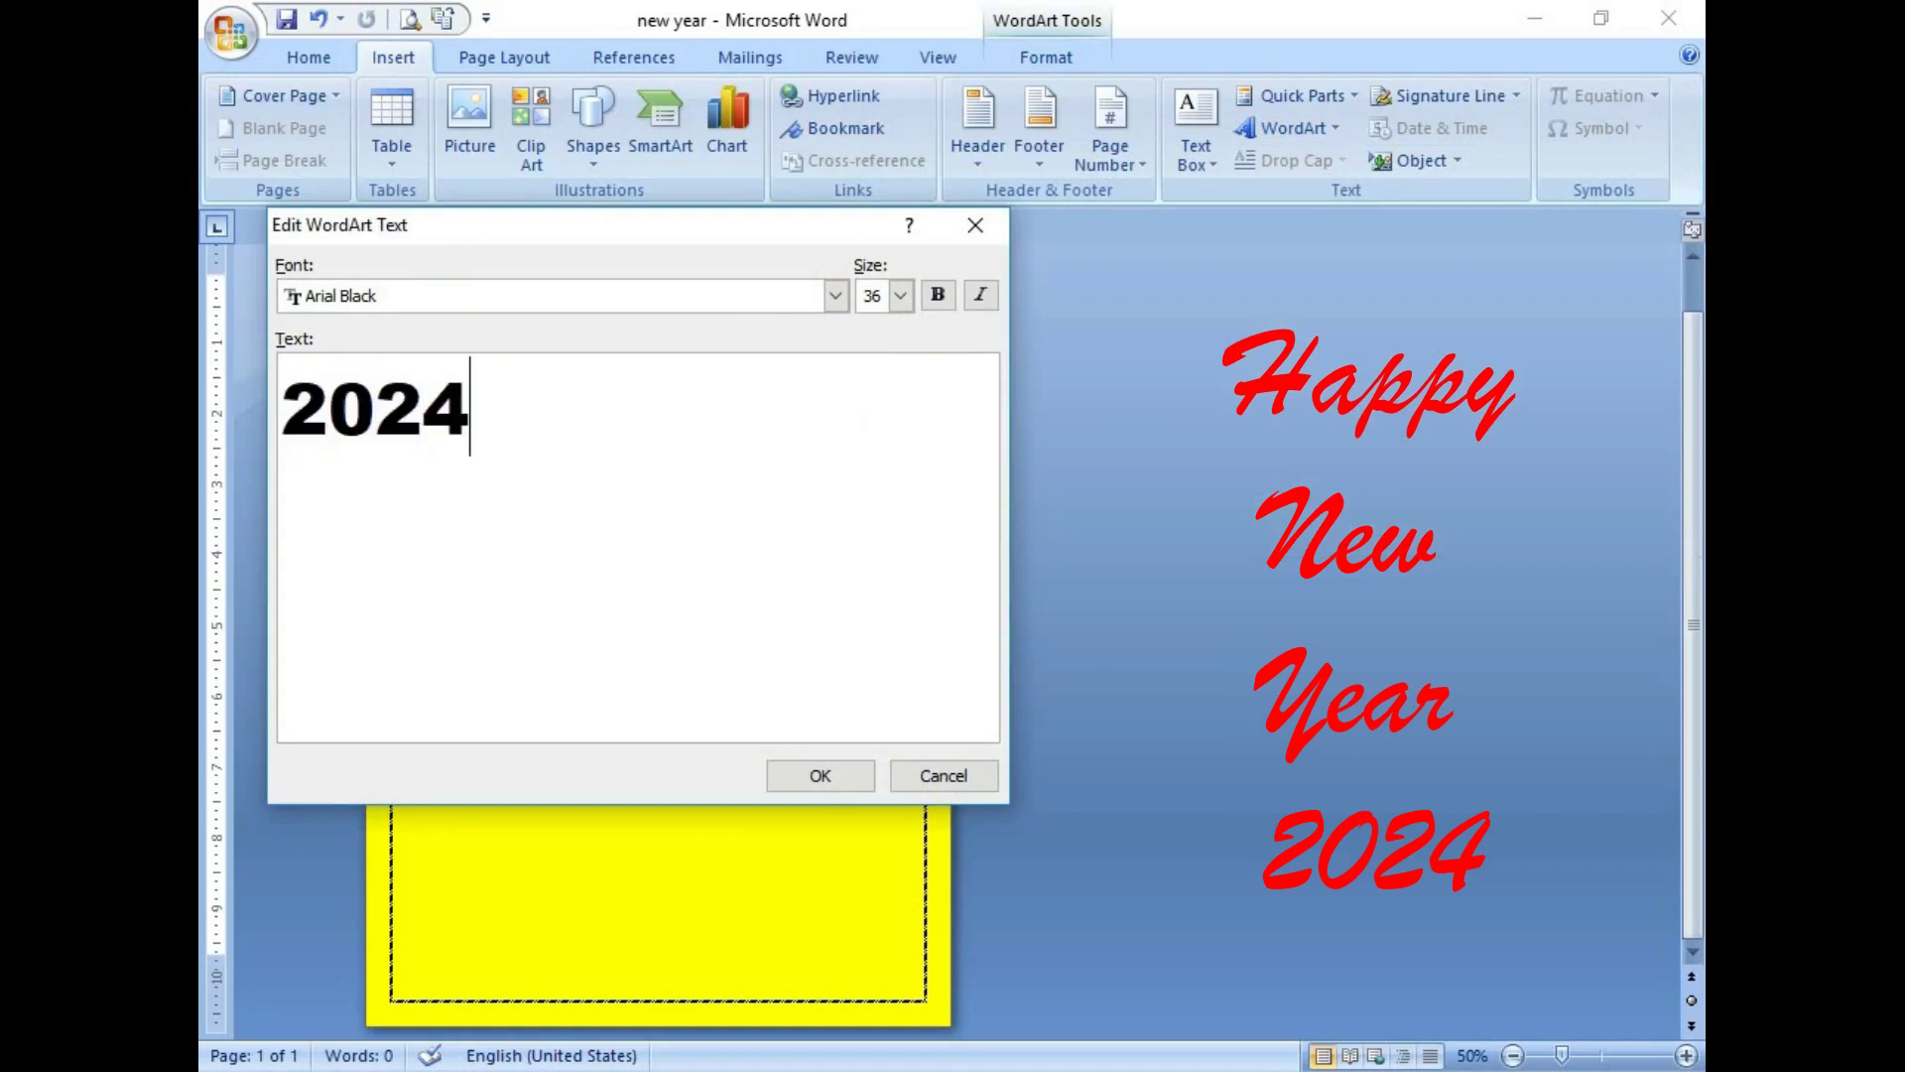
pyautogui.click(820, 776)
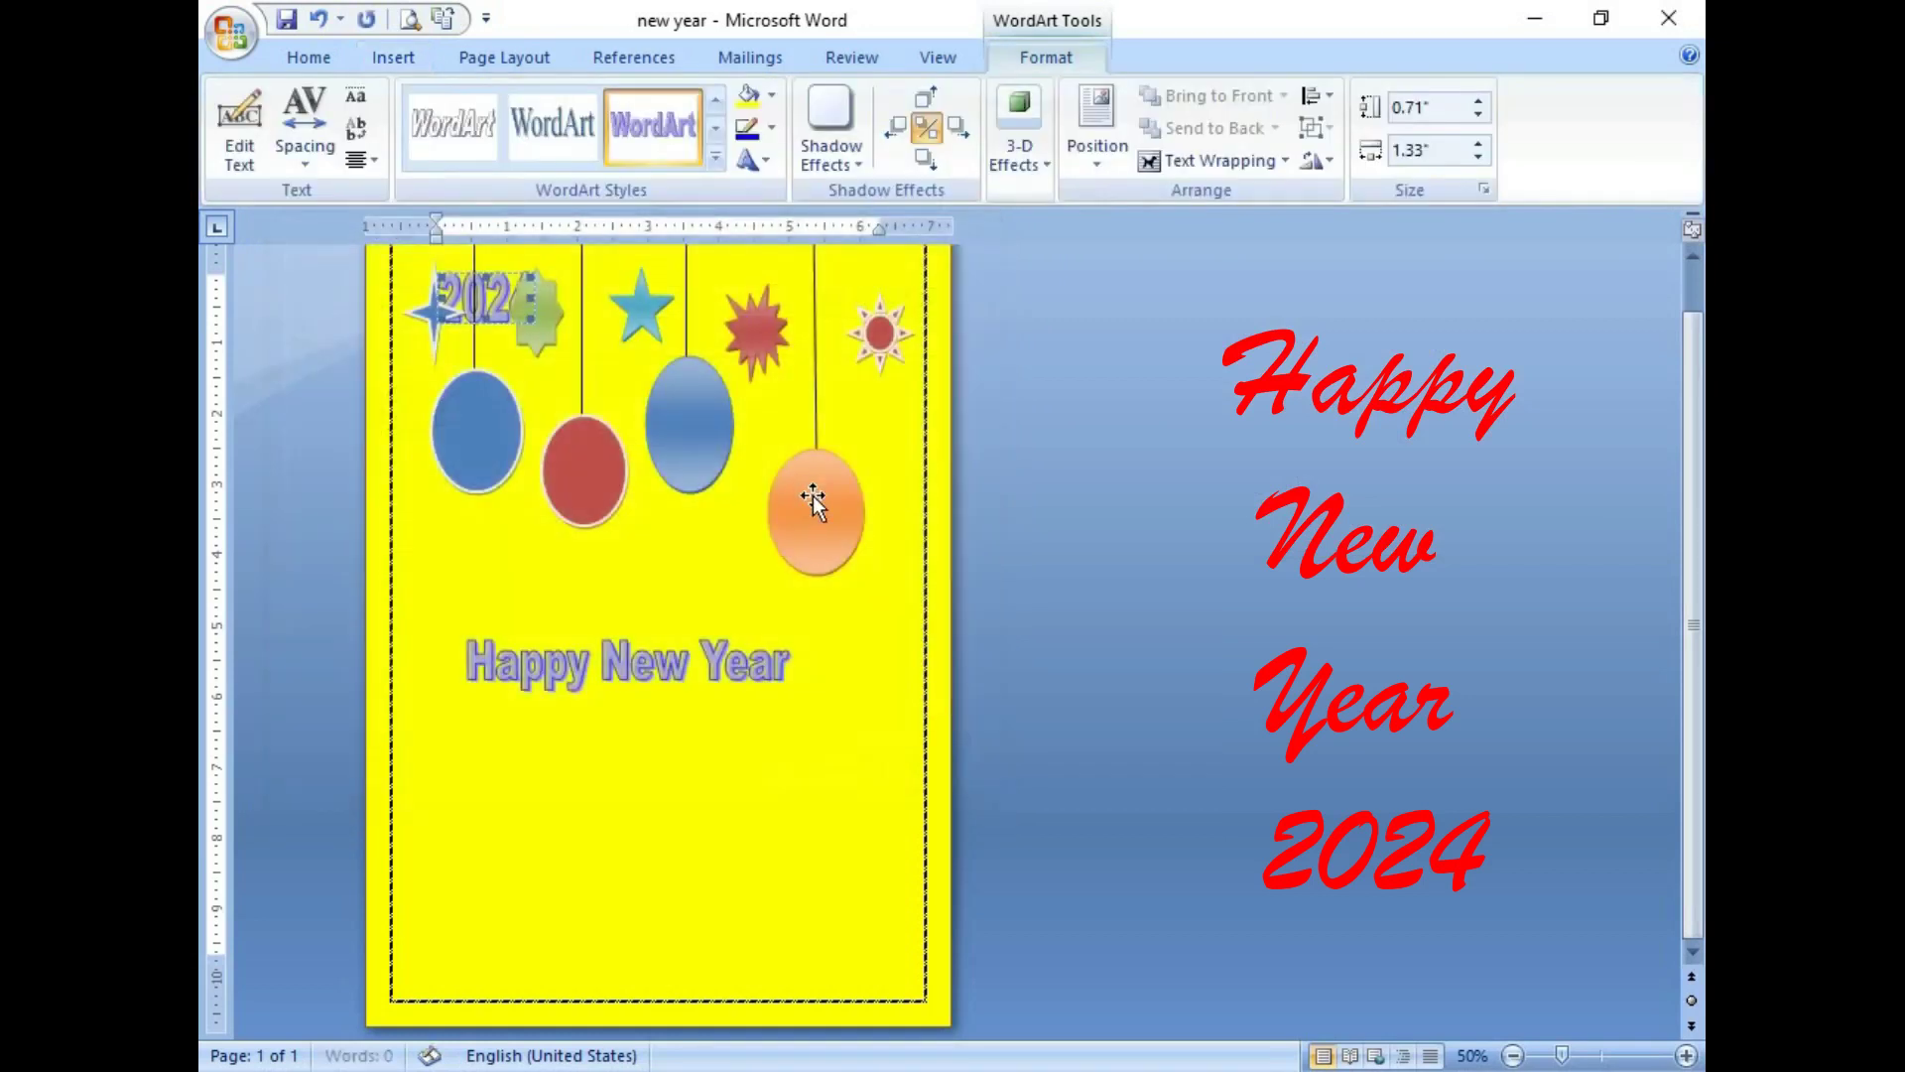
pyautogui.click(1288, 161)
pyautogui.click(1222, 330)
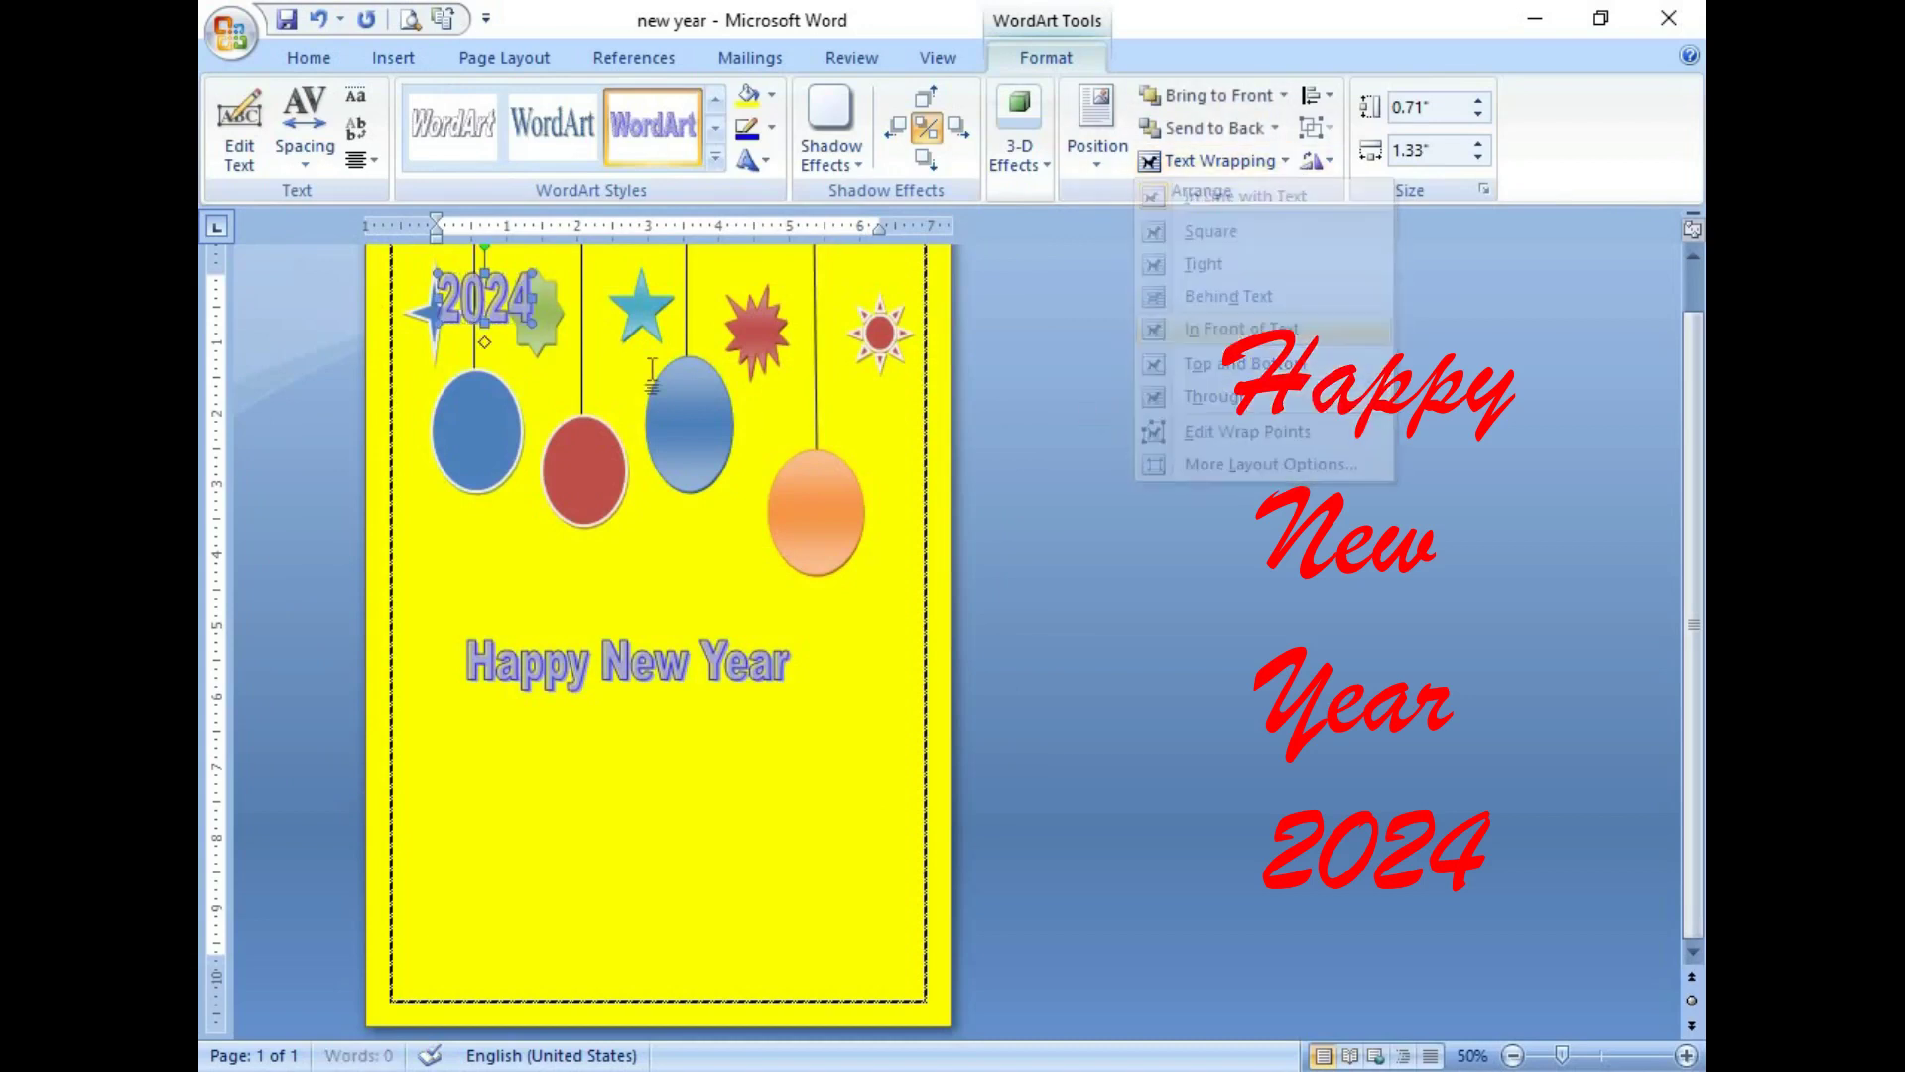
pyautogui.moveTo(507, 297)
pyautogui.mouseDown()
pyautogui.moveTo(624, 756)
pyautogui.moveTo(662, 738)
pyautogui.mouseUp()
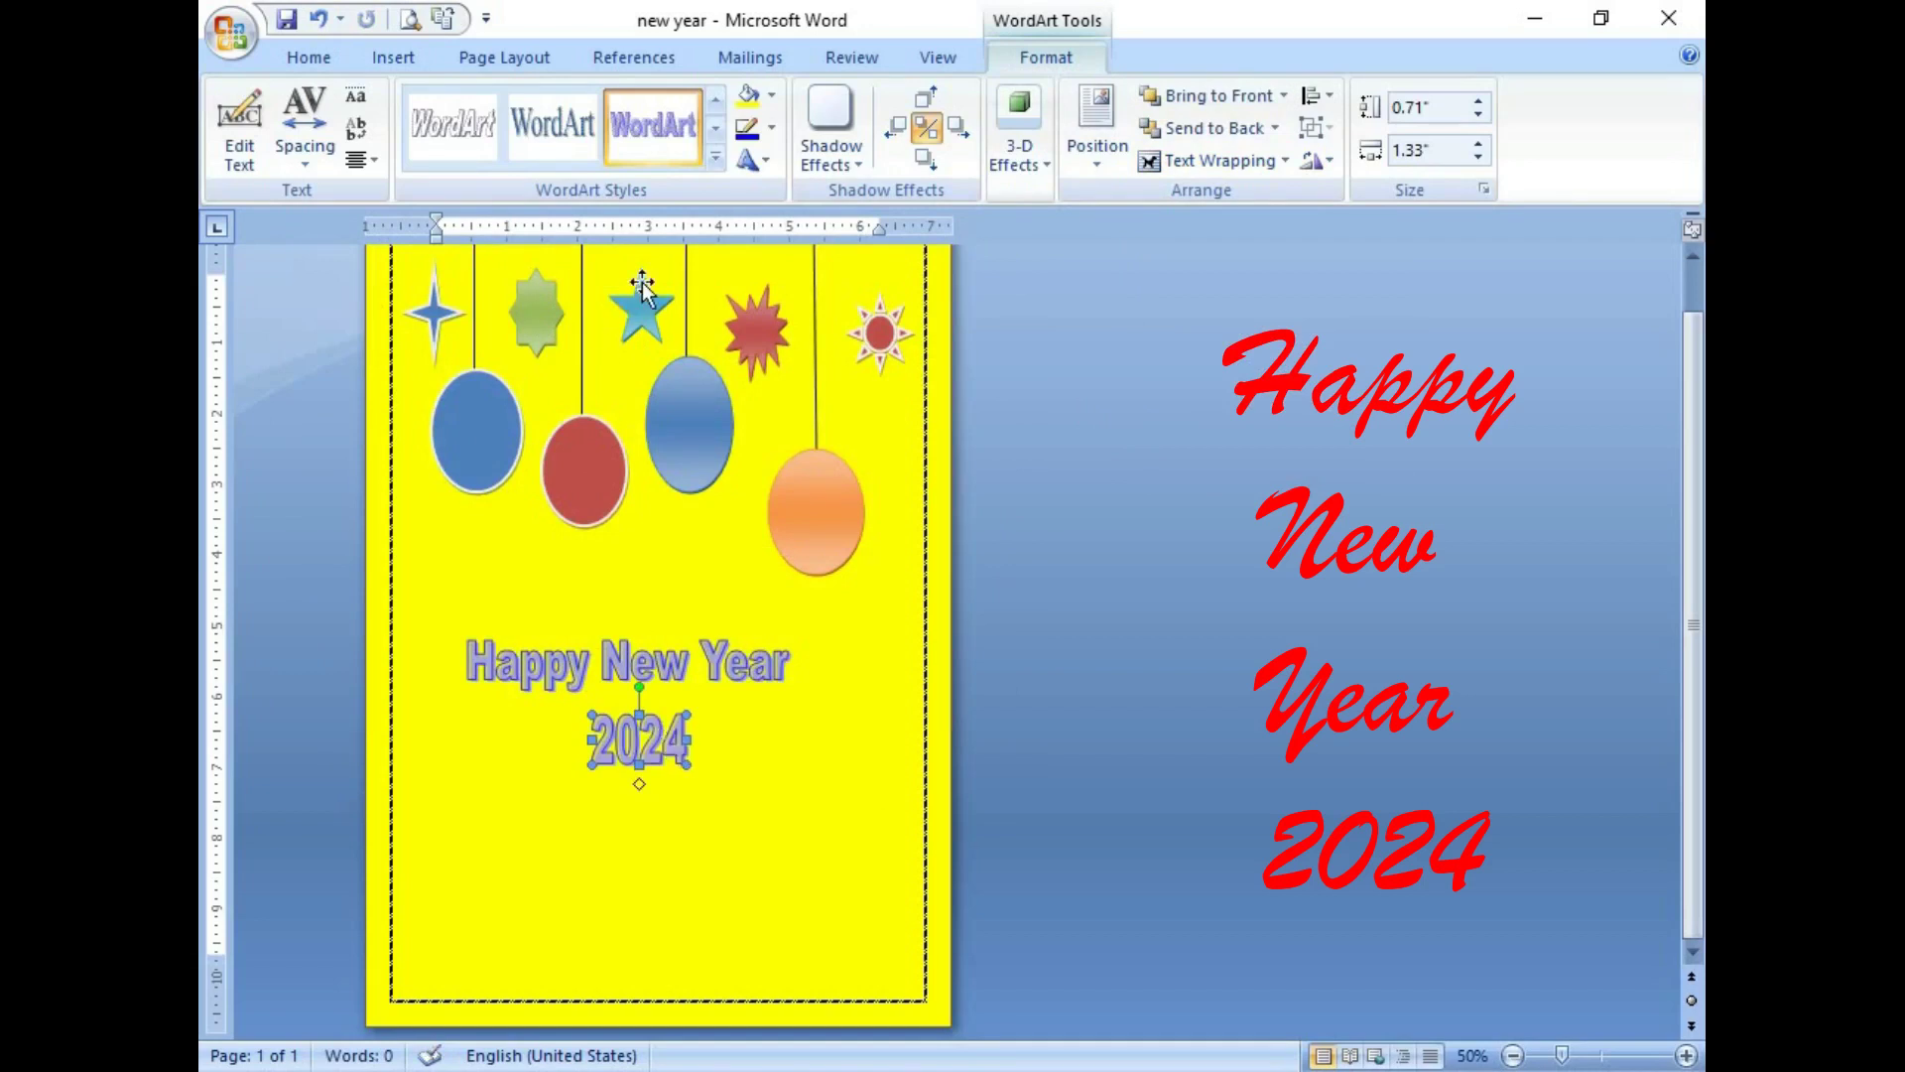
# Step: Draw a large Explosion starburst shape across the lower part of the card
pyautogui.click(416, 56)
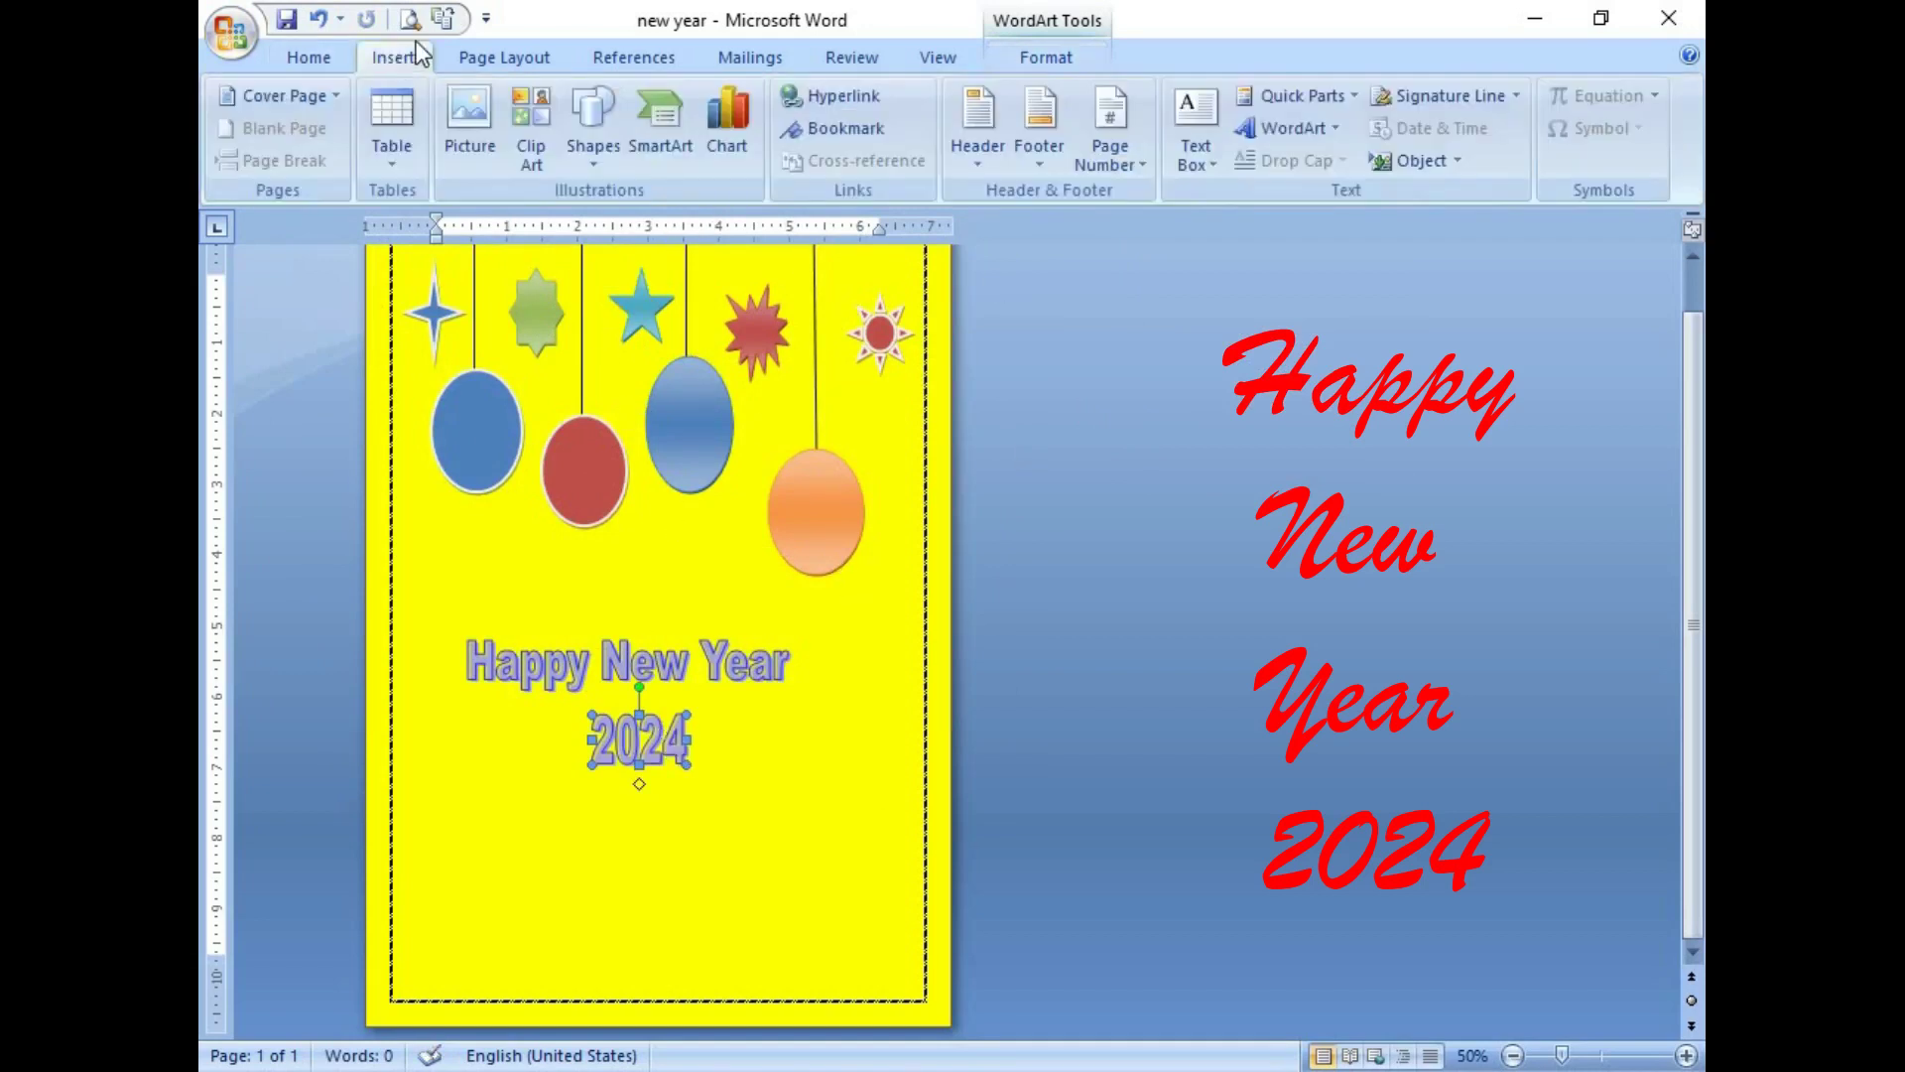
pyautogui.click(597, 164)
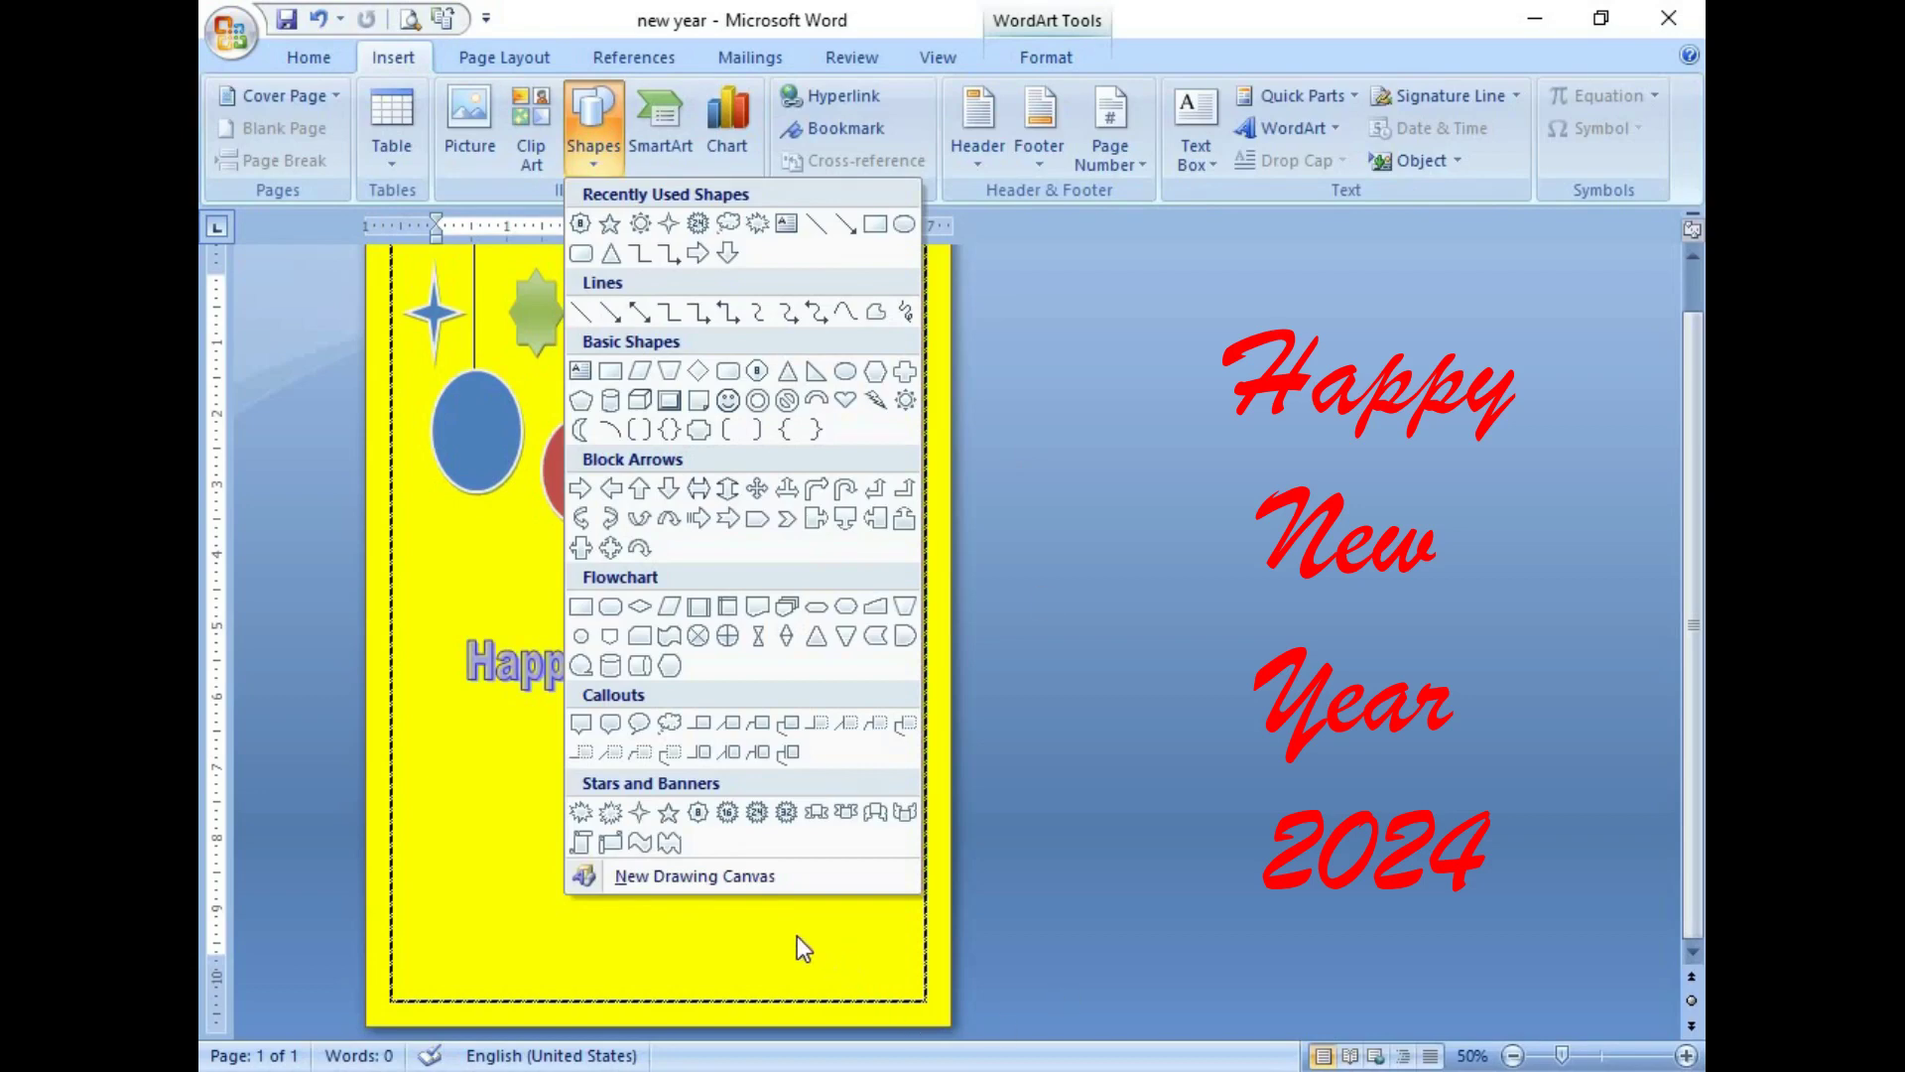
pyautogui.click(612, 813)
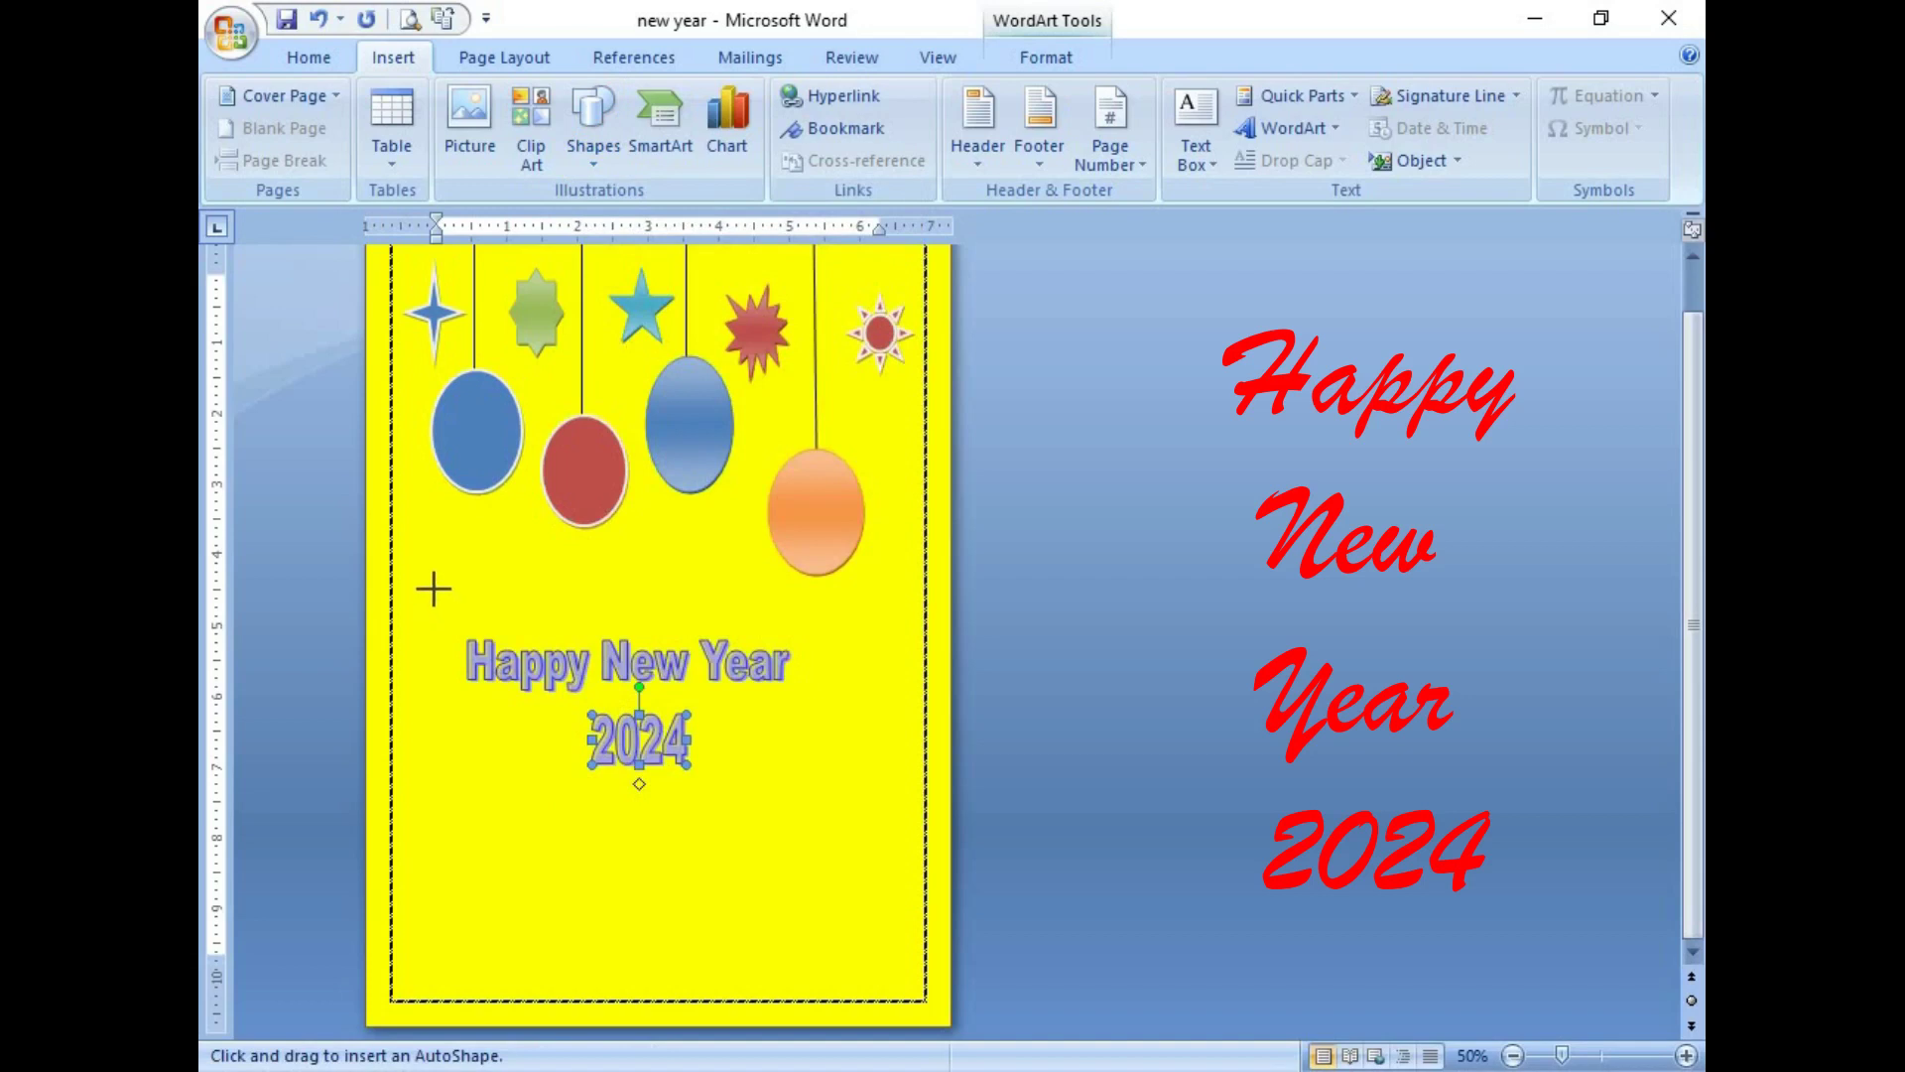
pyautogui.moveTo(433, 588); pyautogui.dragTo(879, 973)
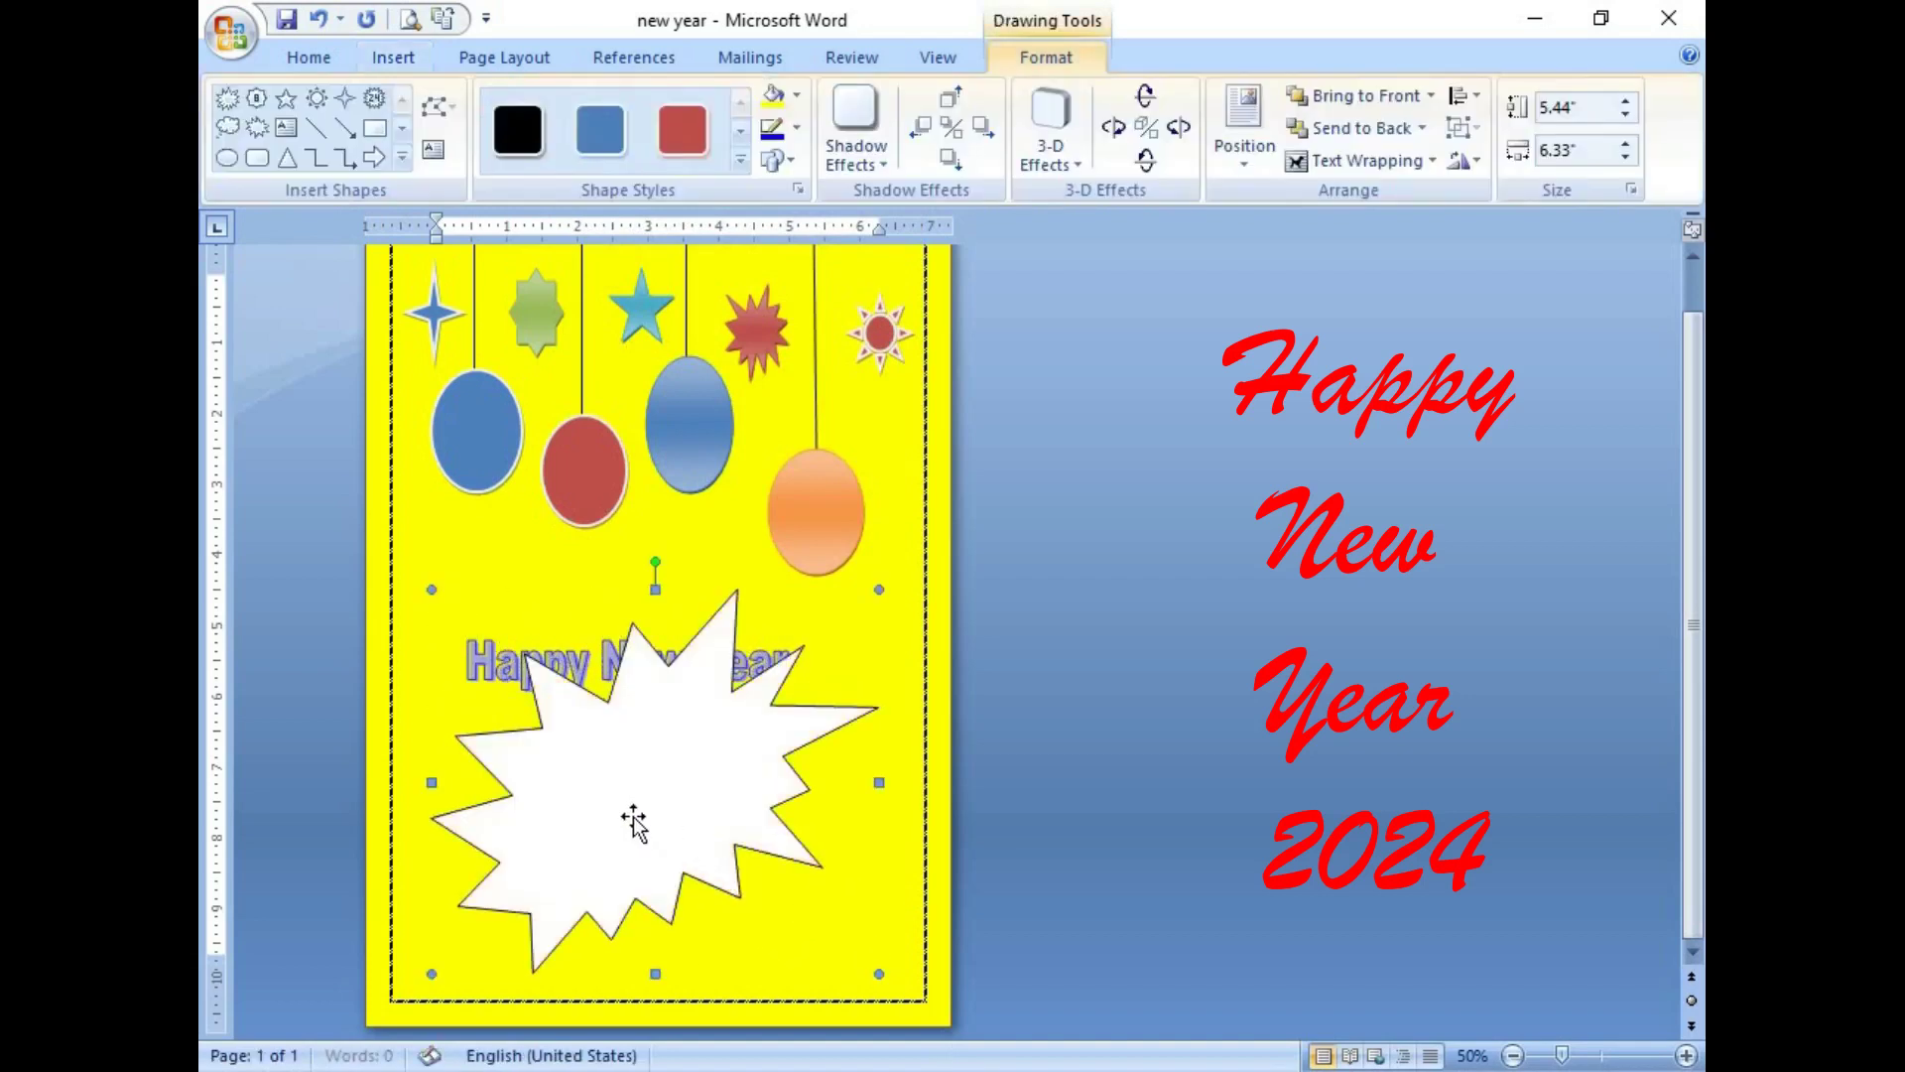
# Step: Enlarge, slightly rotate and reposition the starburst over the lower middle of the card
pyautogui.moveTo(633, 821); pyautogui.dragTo(631, 739)
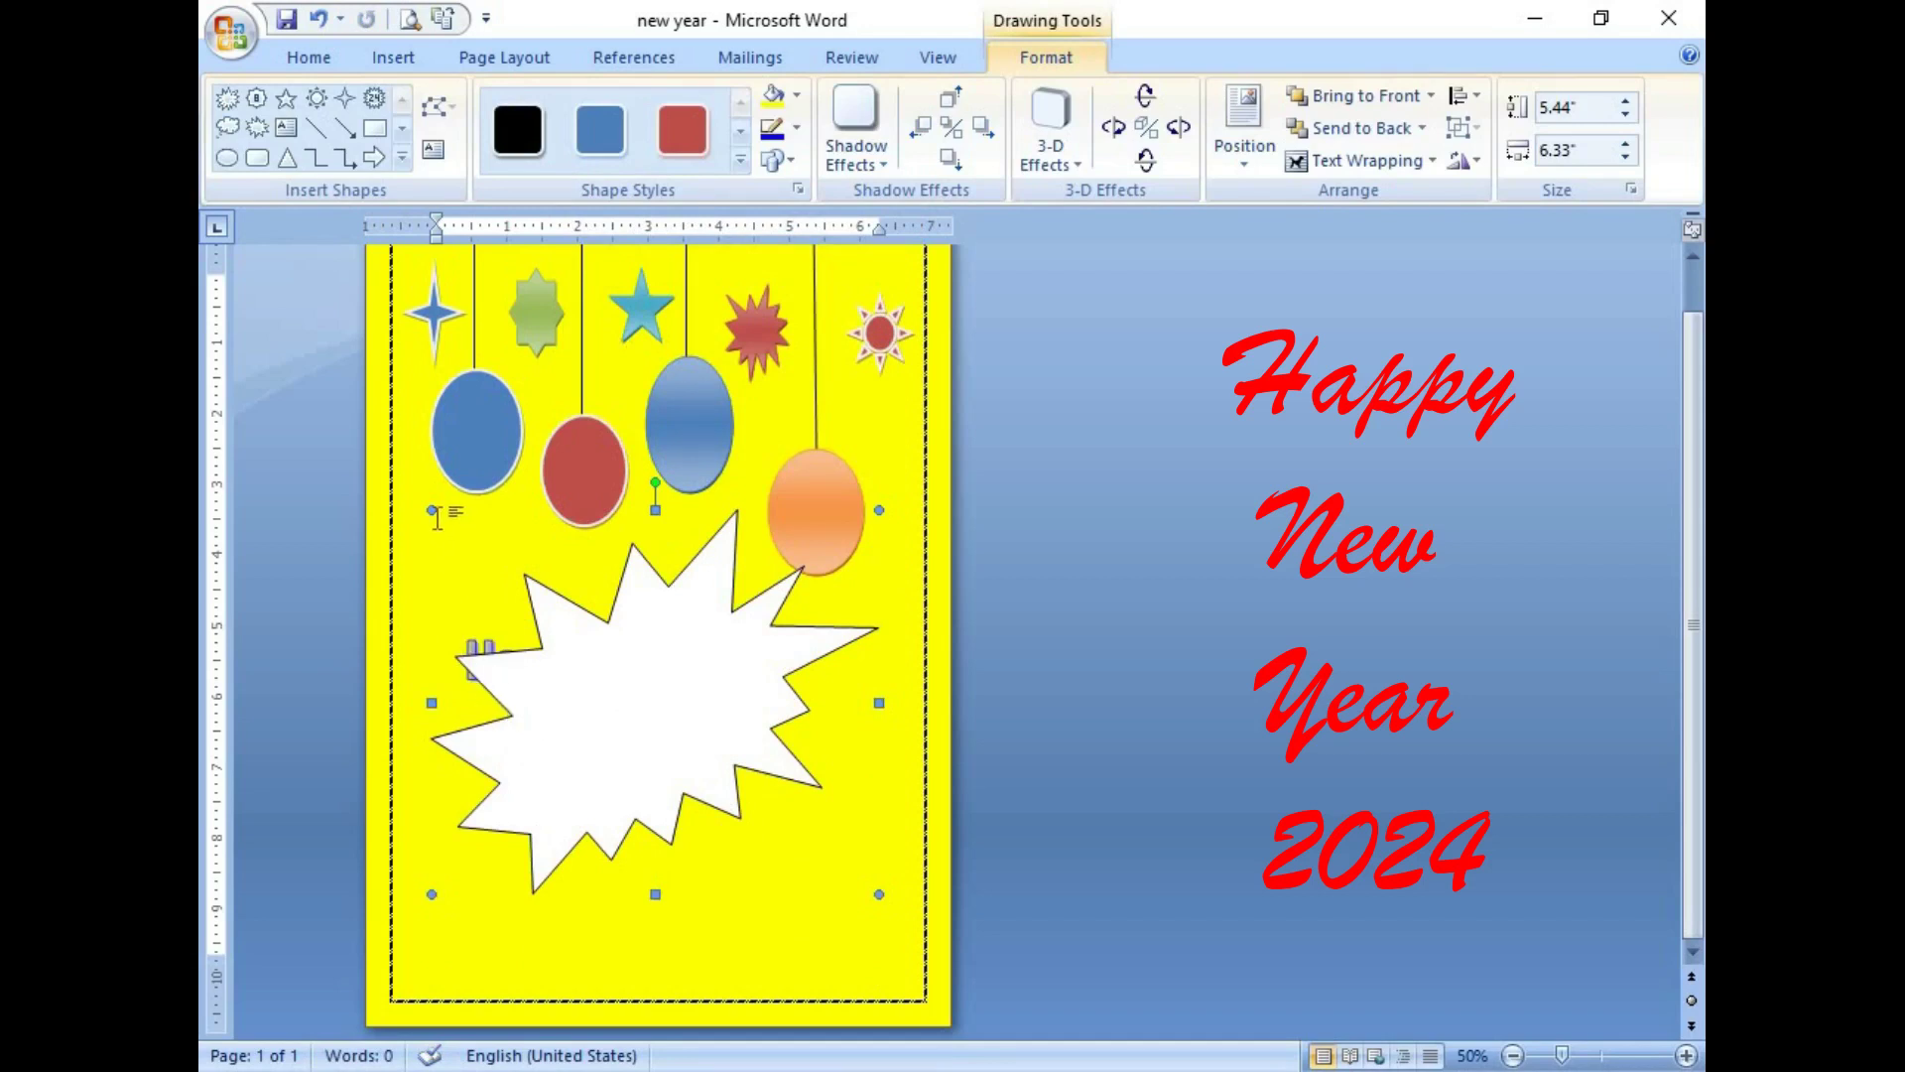
pyautogui.moveTo(430, 509); pyautogui.dragTo(407, 501)
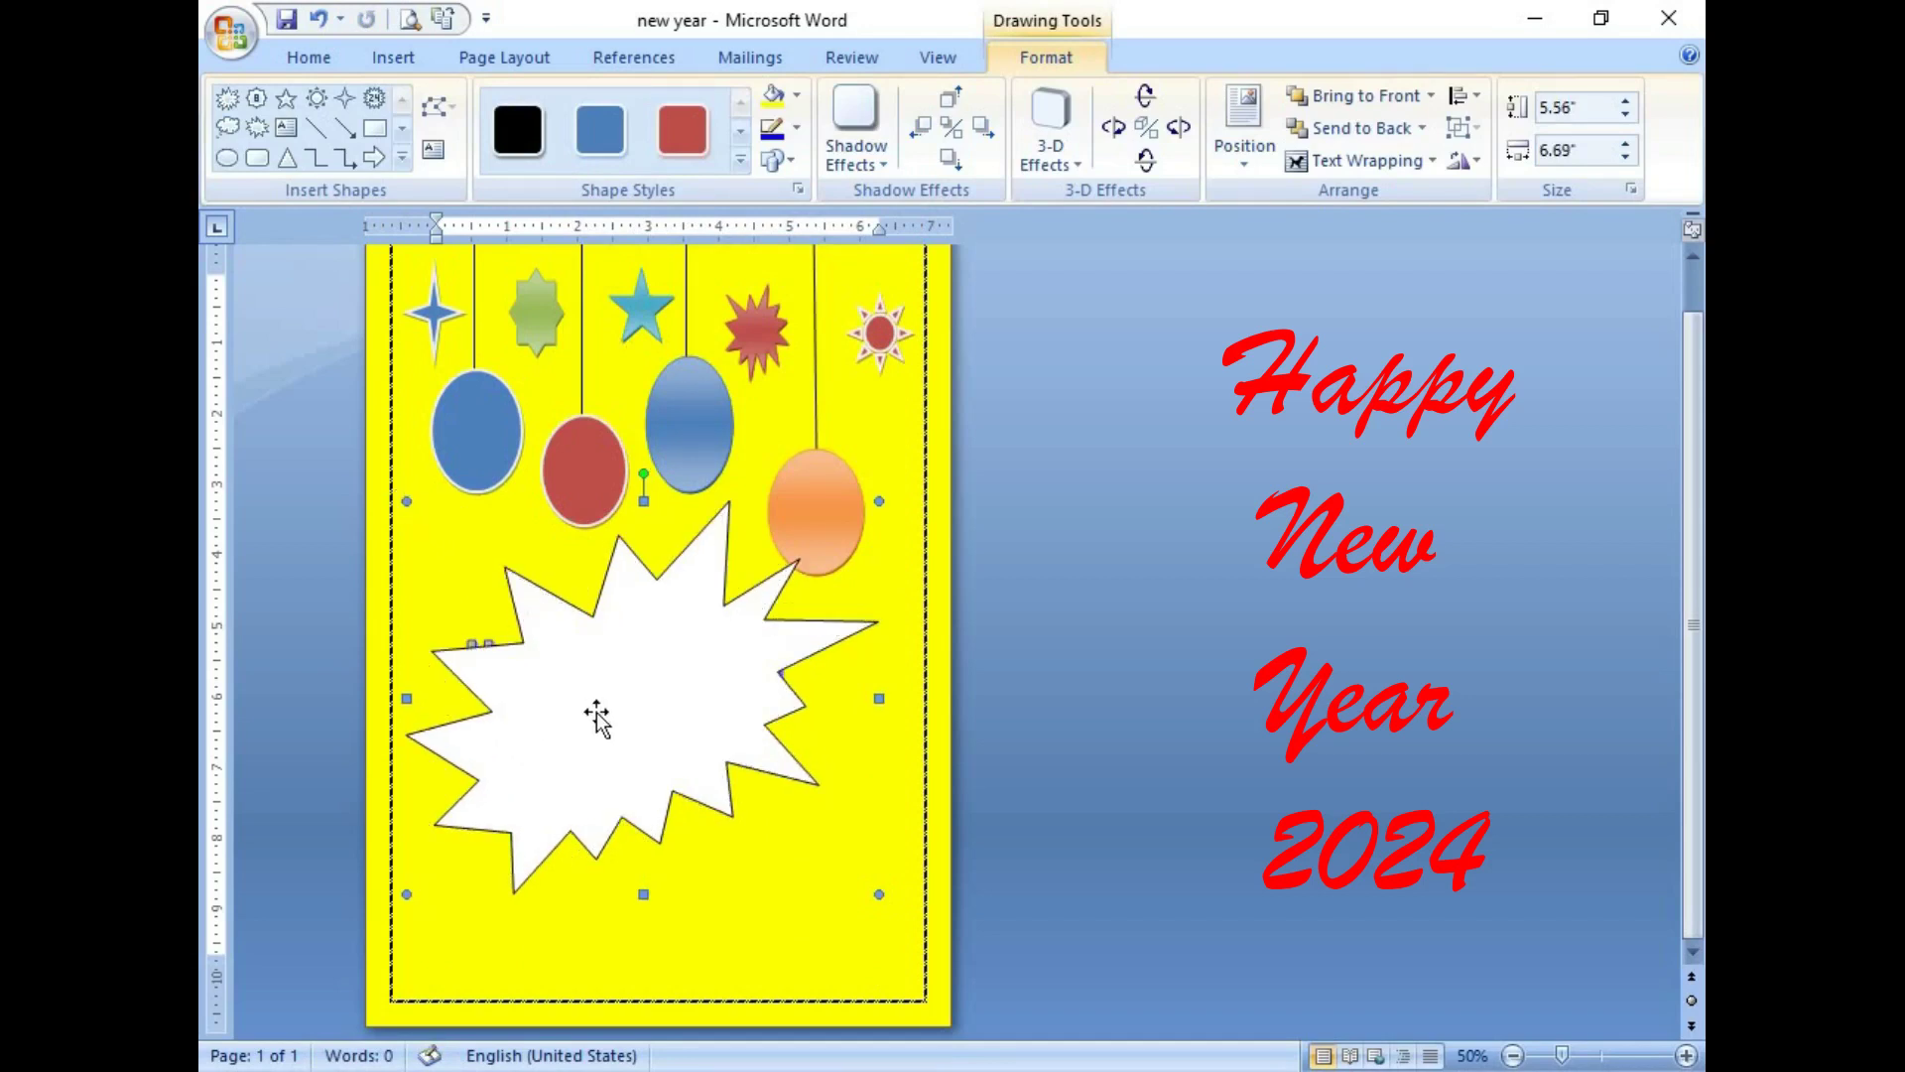
pyautogui.moveTo(595, 715); pyautogui.dragTo(558, 716)
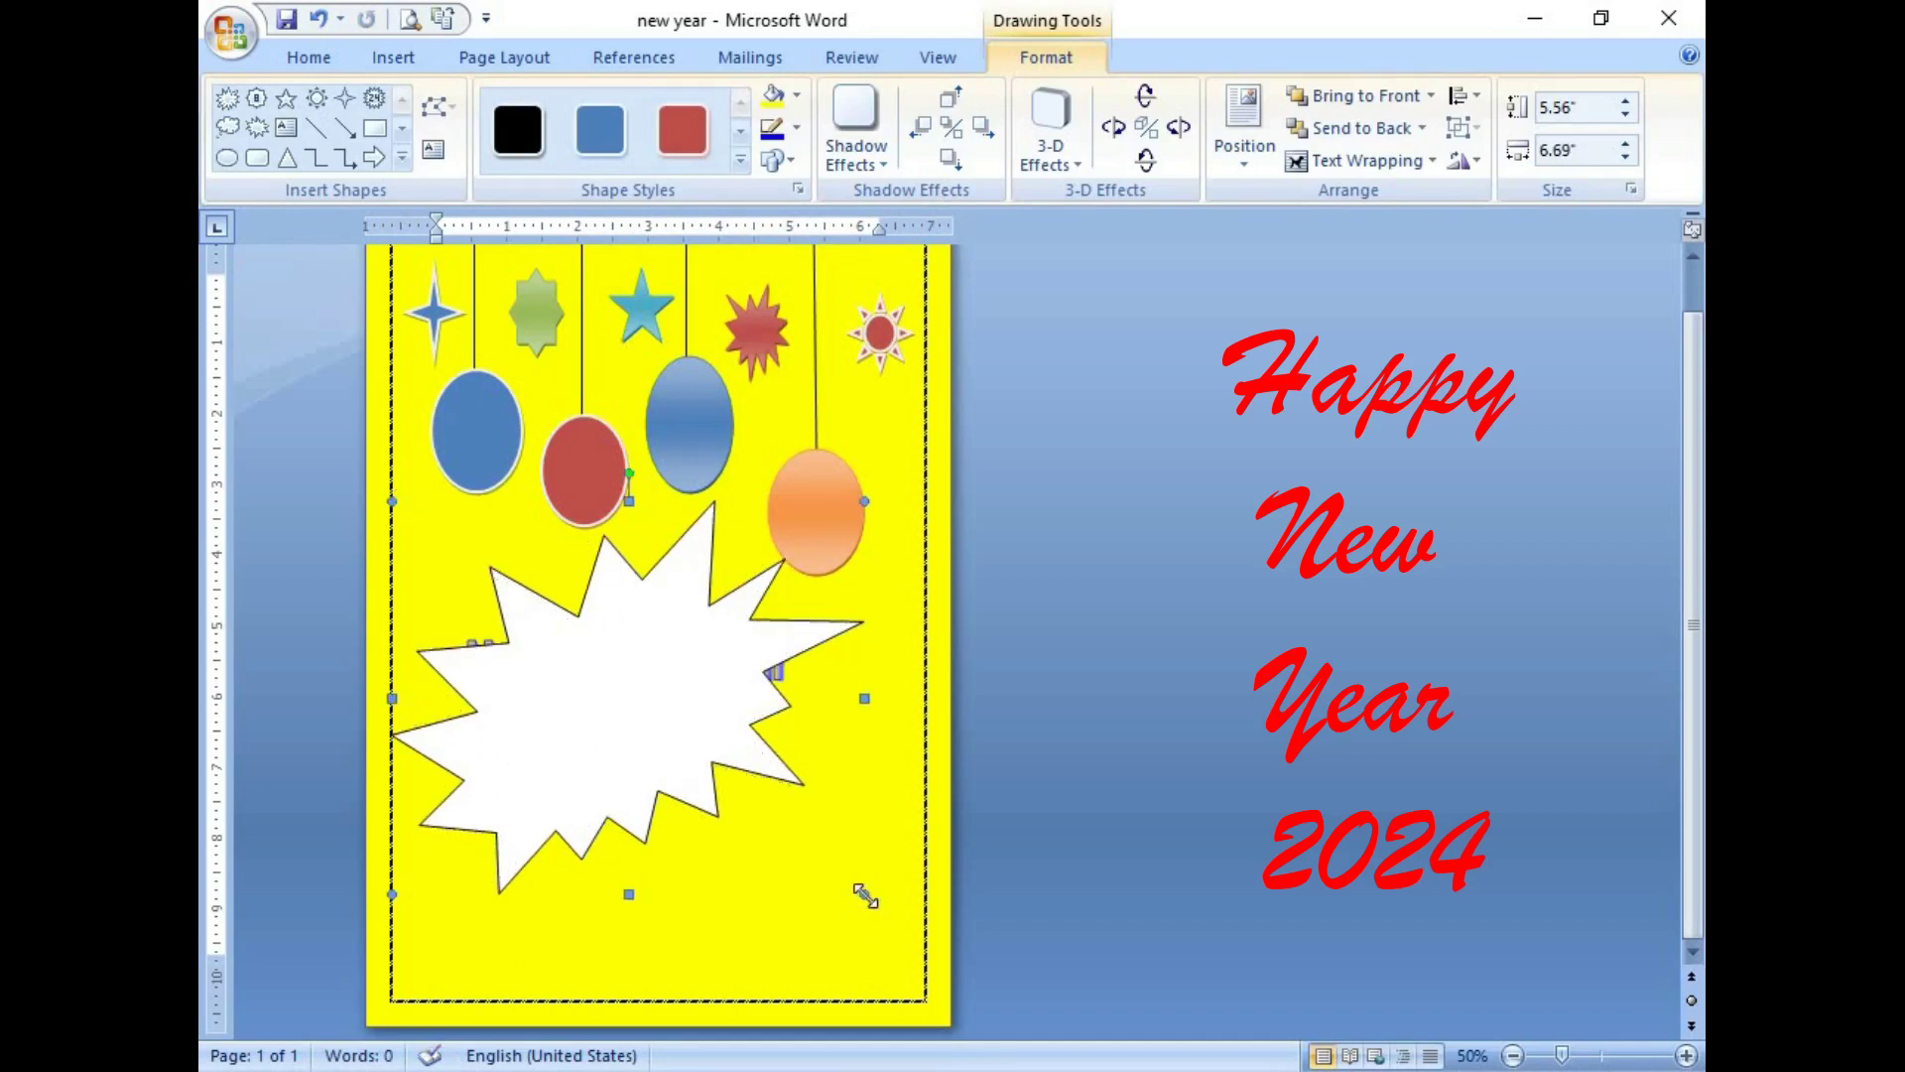
pyautogui.moveTo(878, 922); pyautogui.dragTo(899, 969)
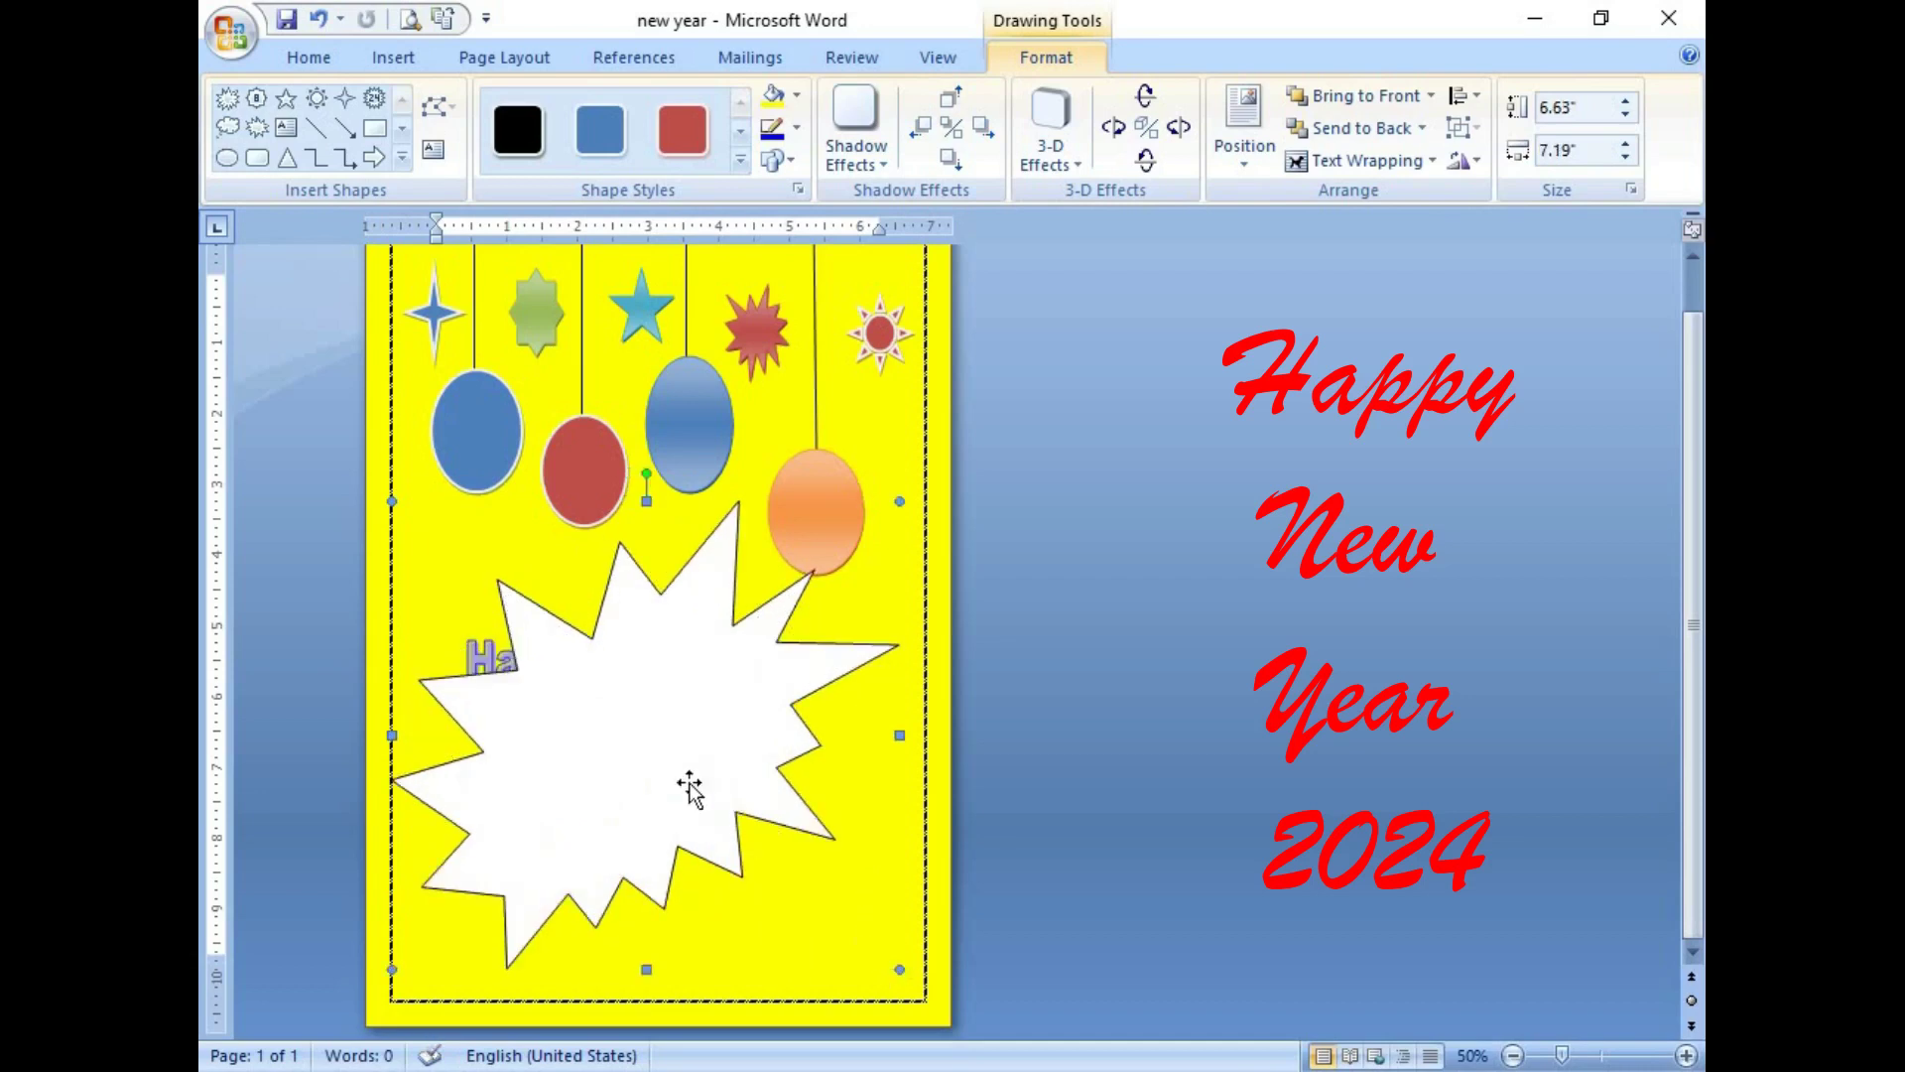
pyautogui.moveTo(625, 752); pyautogui.dragTo(616, 737)
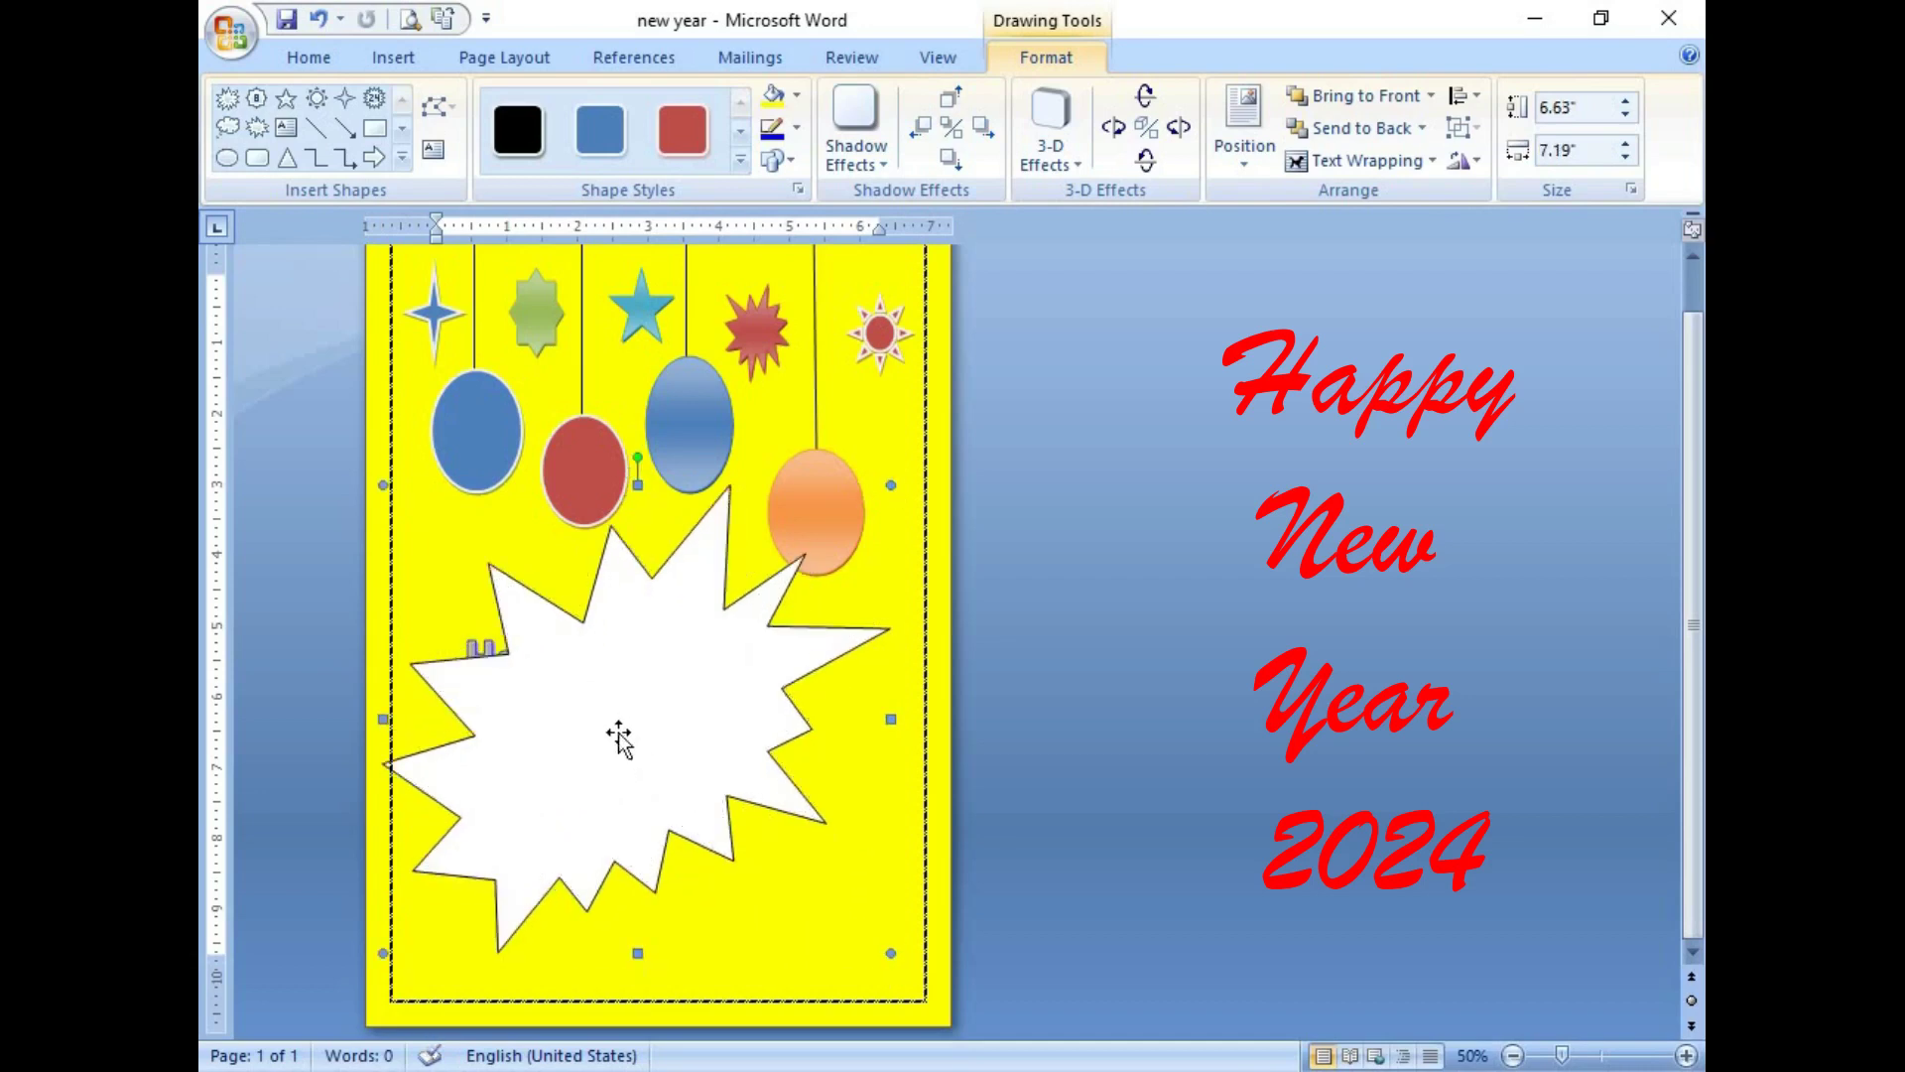
pyautogui.moveTo(641, 452); pyautogui.dragTo(684, 498)
pyautogui.moveTo(710, 746); pyautogui.dragTo(723, 759)
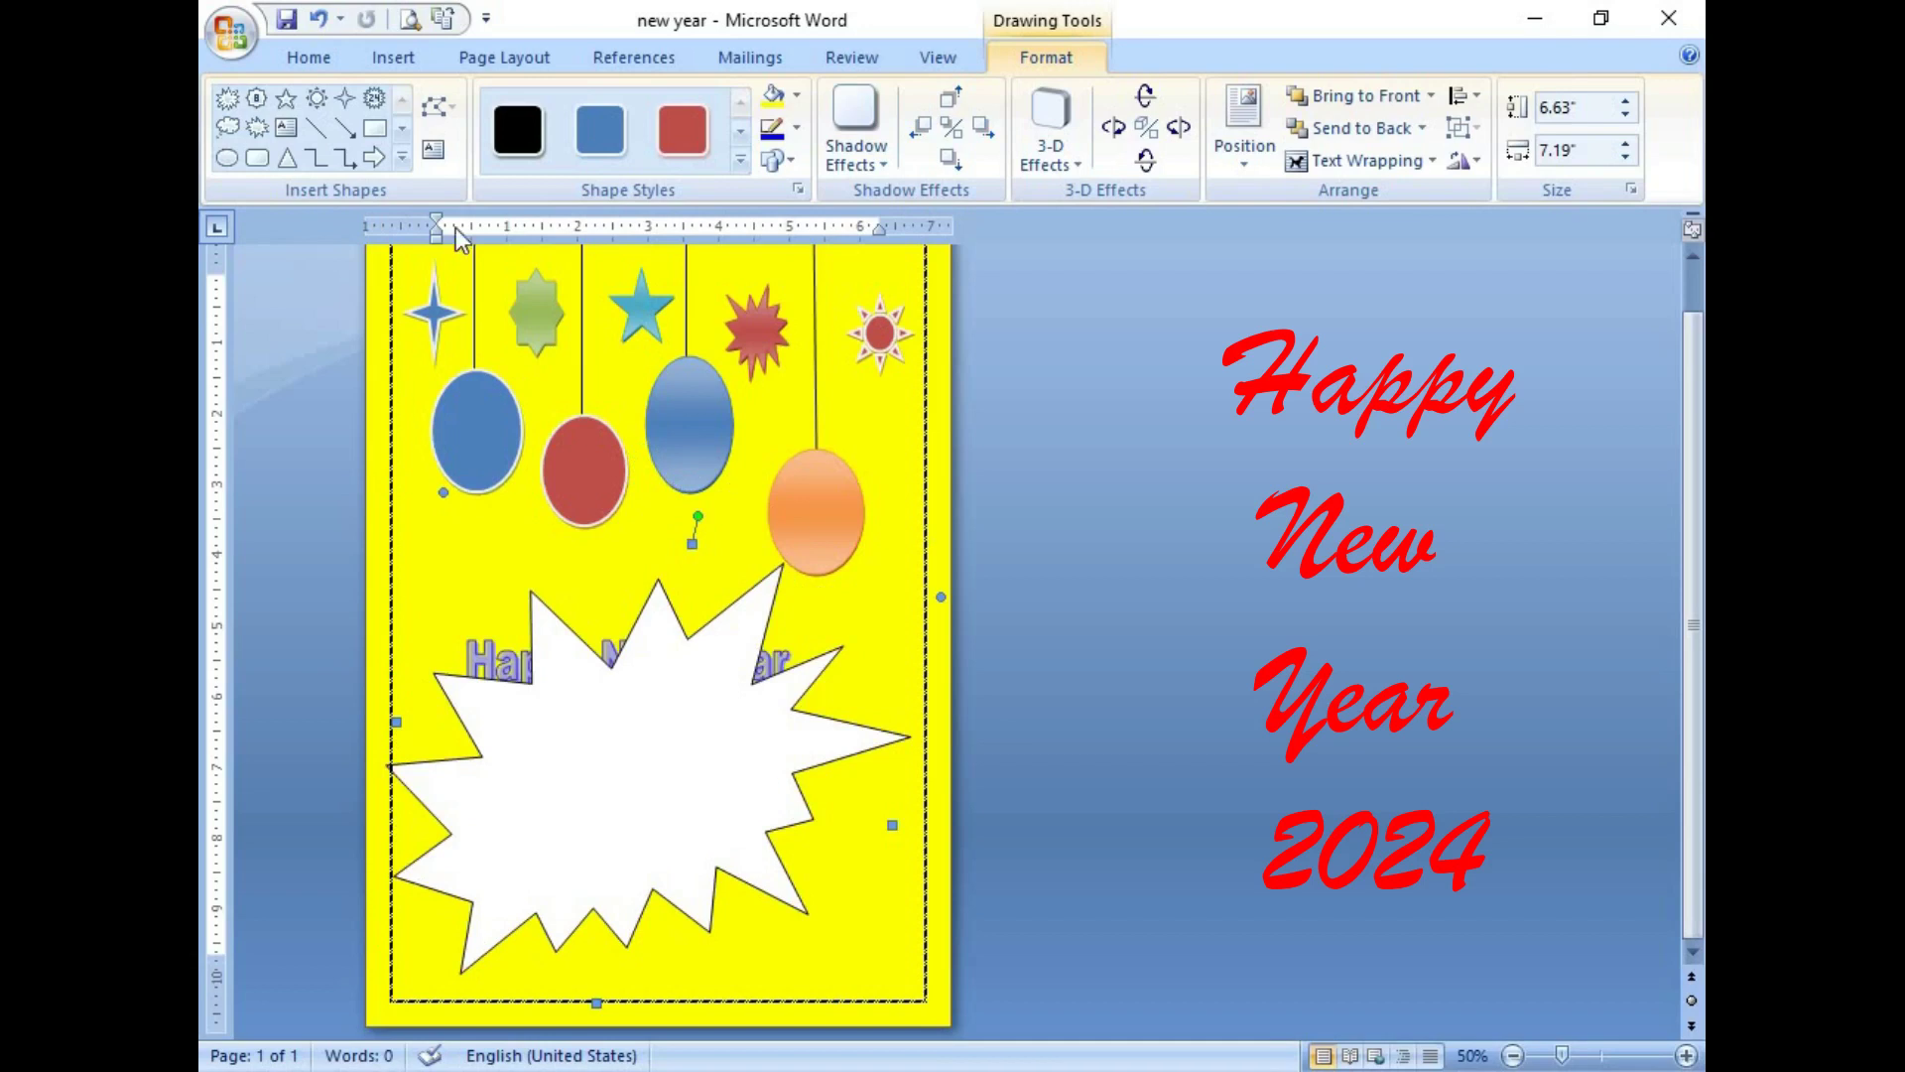
# Step: Apply the black shape style to the starburst and move it up slightly
pyautogui.click(517, 129)
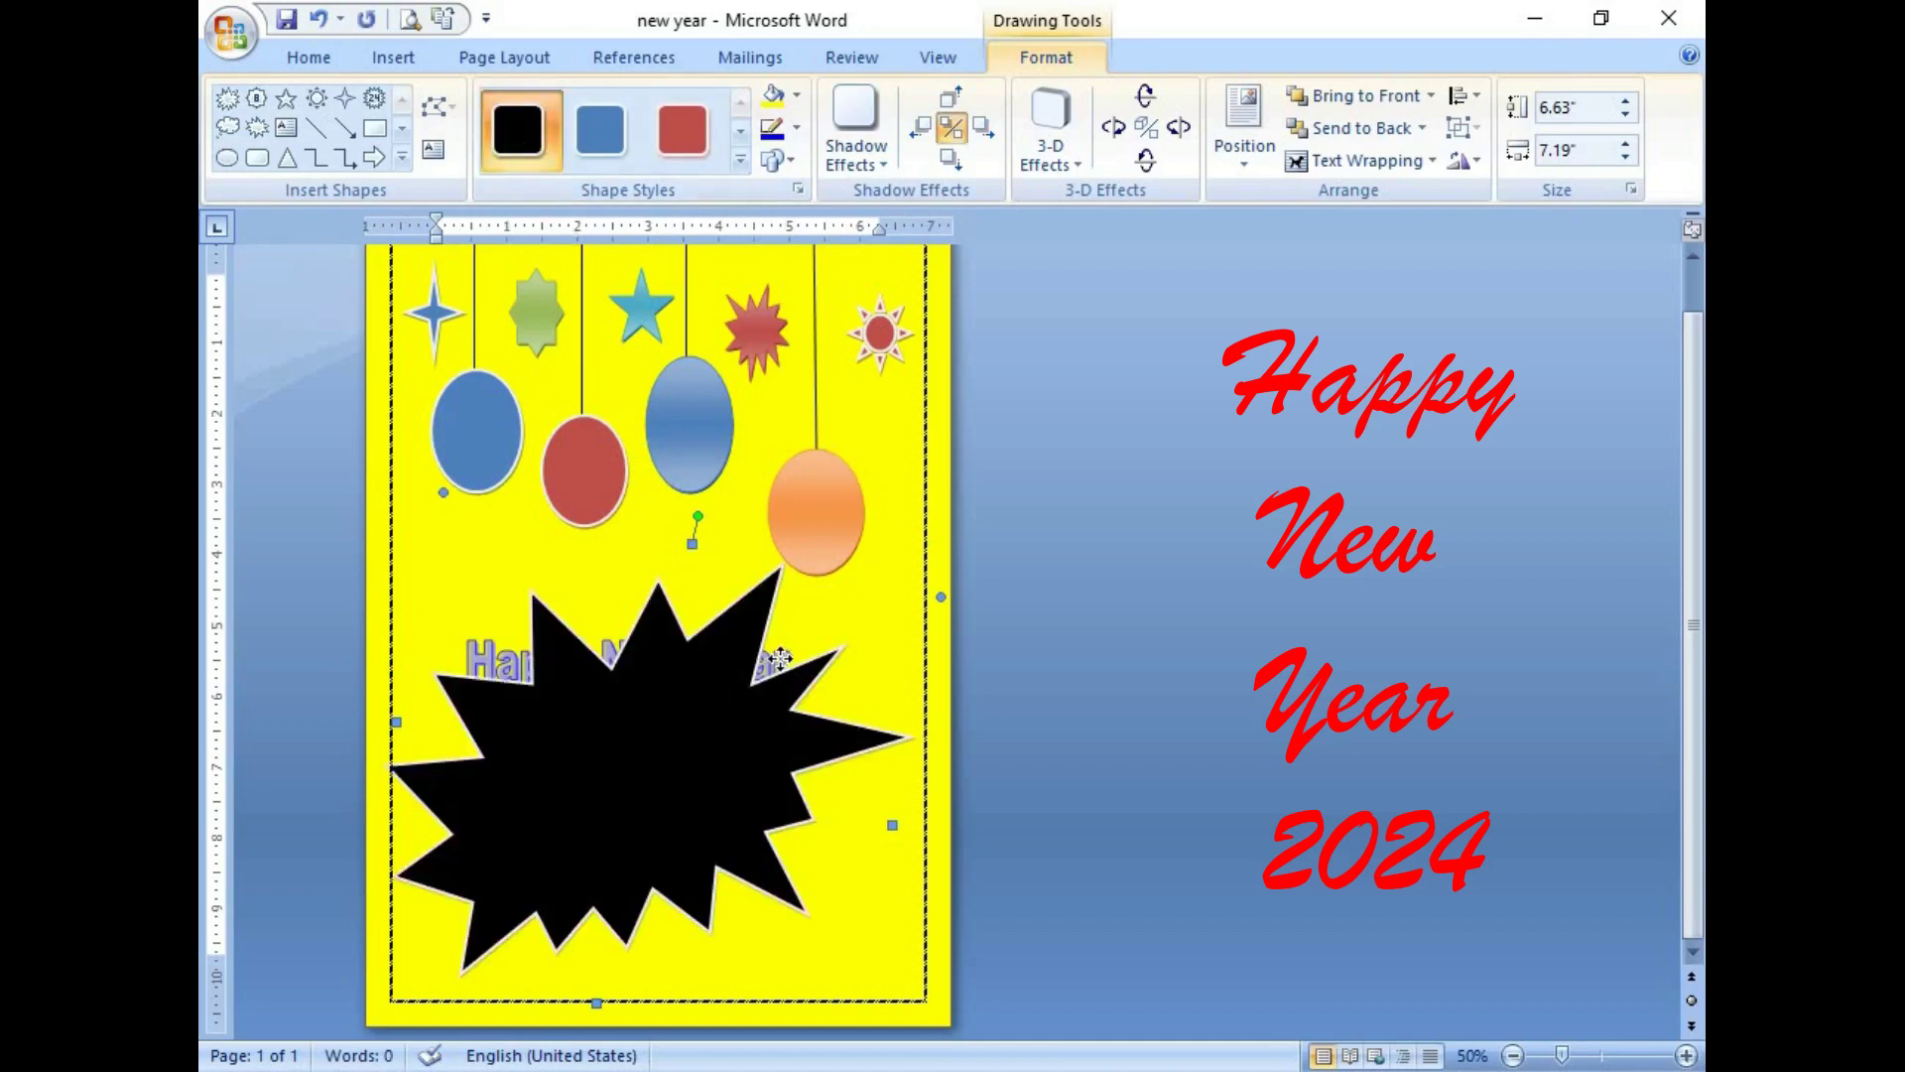
pyautogui.click(769, 663)
pyautogui.moveTo(740, 754); pyautogui.dragTo(695, 685)
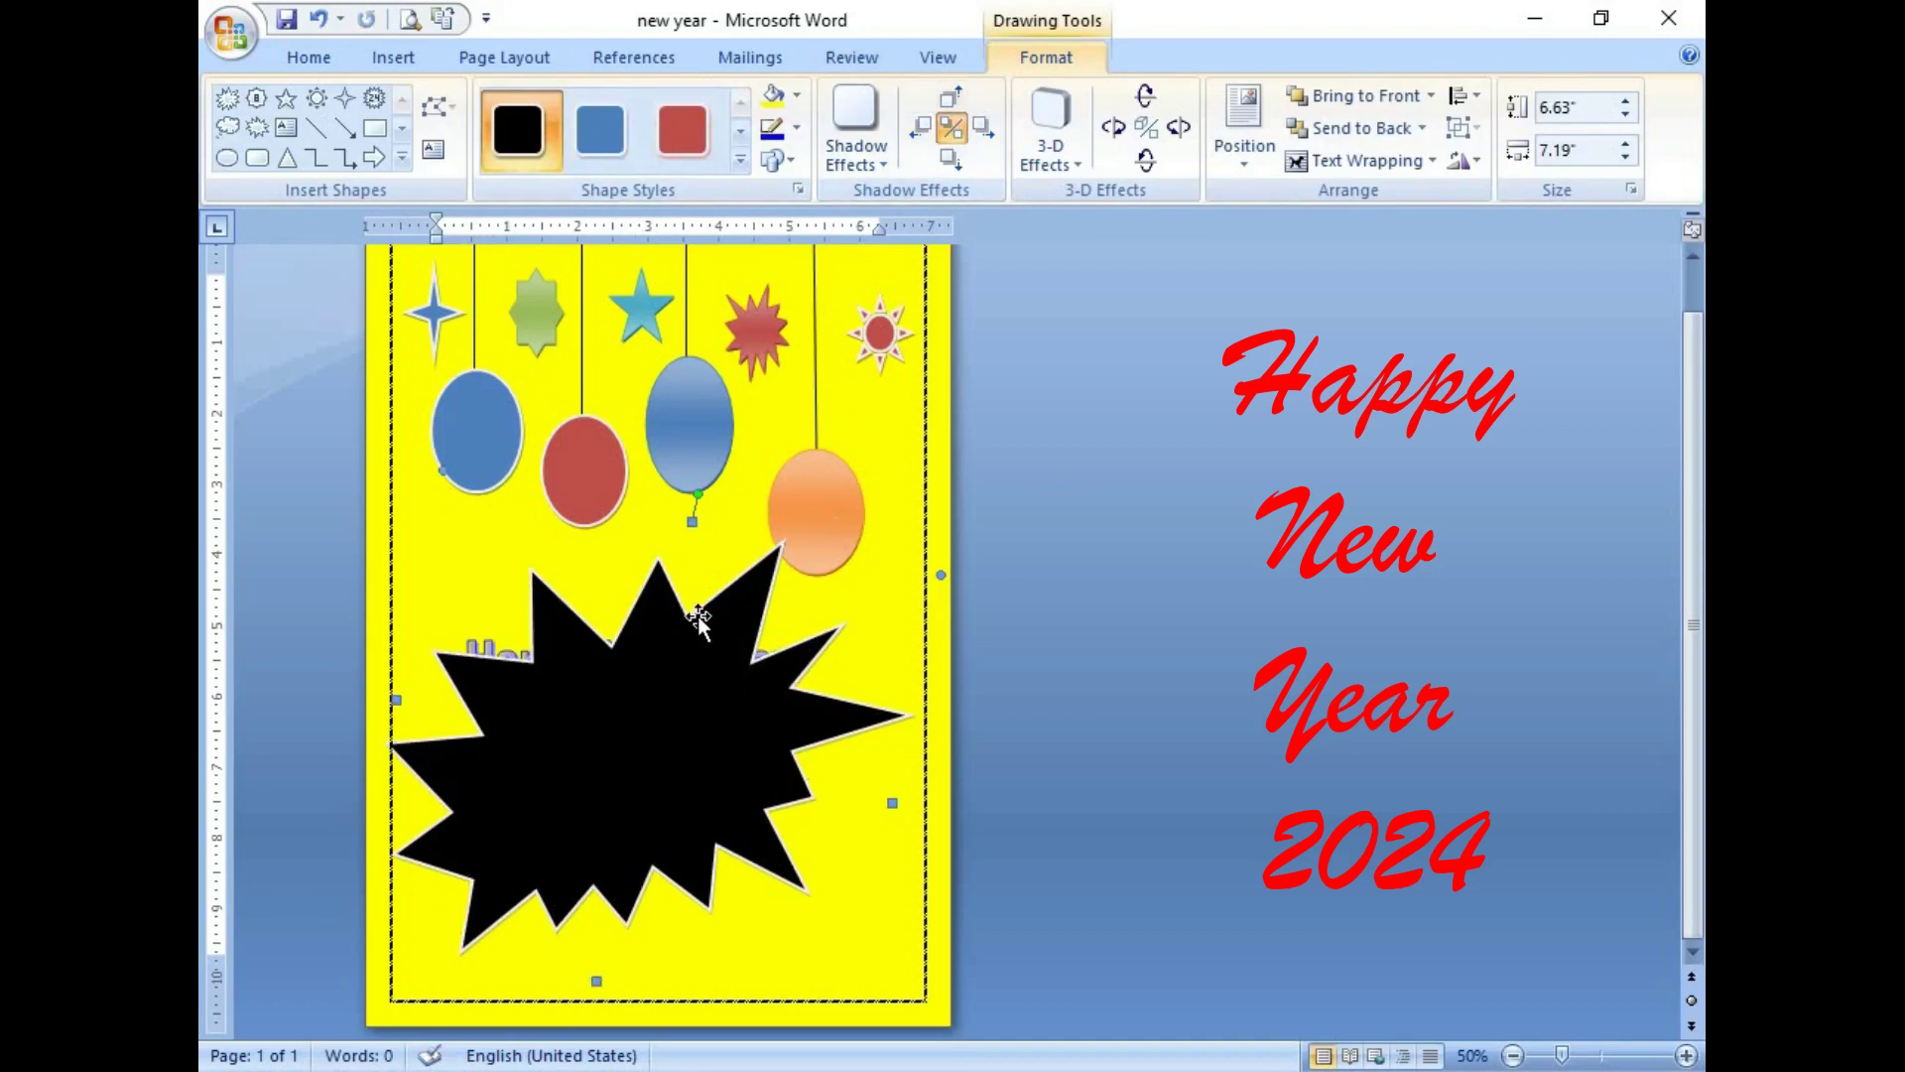
# Step: Set the starburst to Behind Text and move 'Happy New Year' and '2024' into its centre
pyautogui.click(1359, 161)
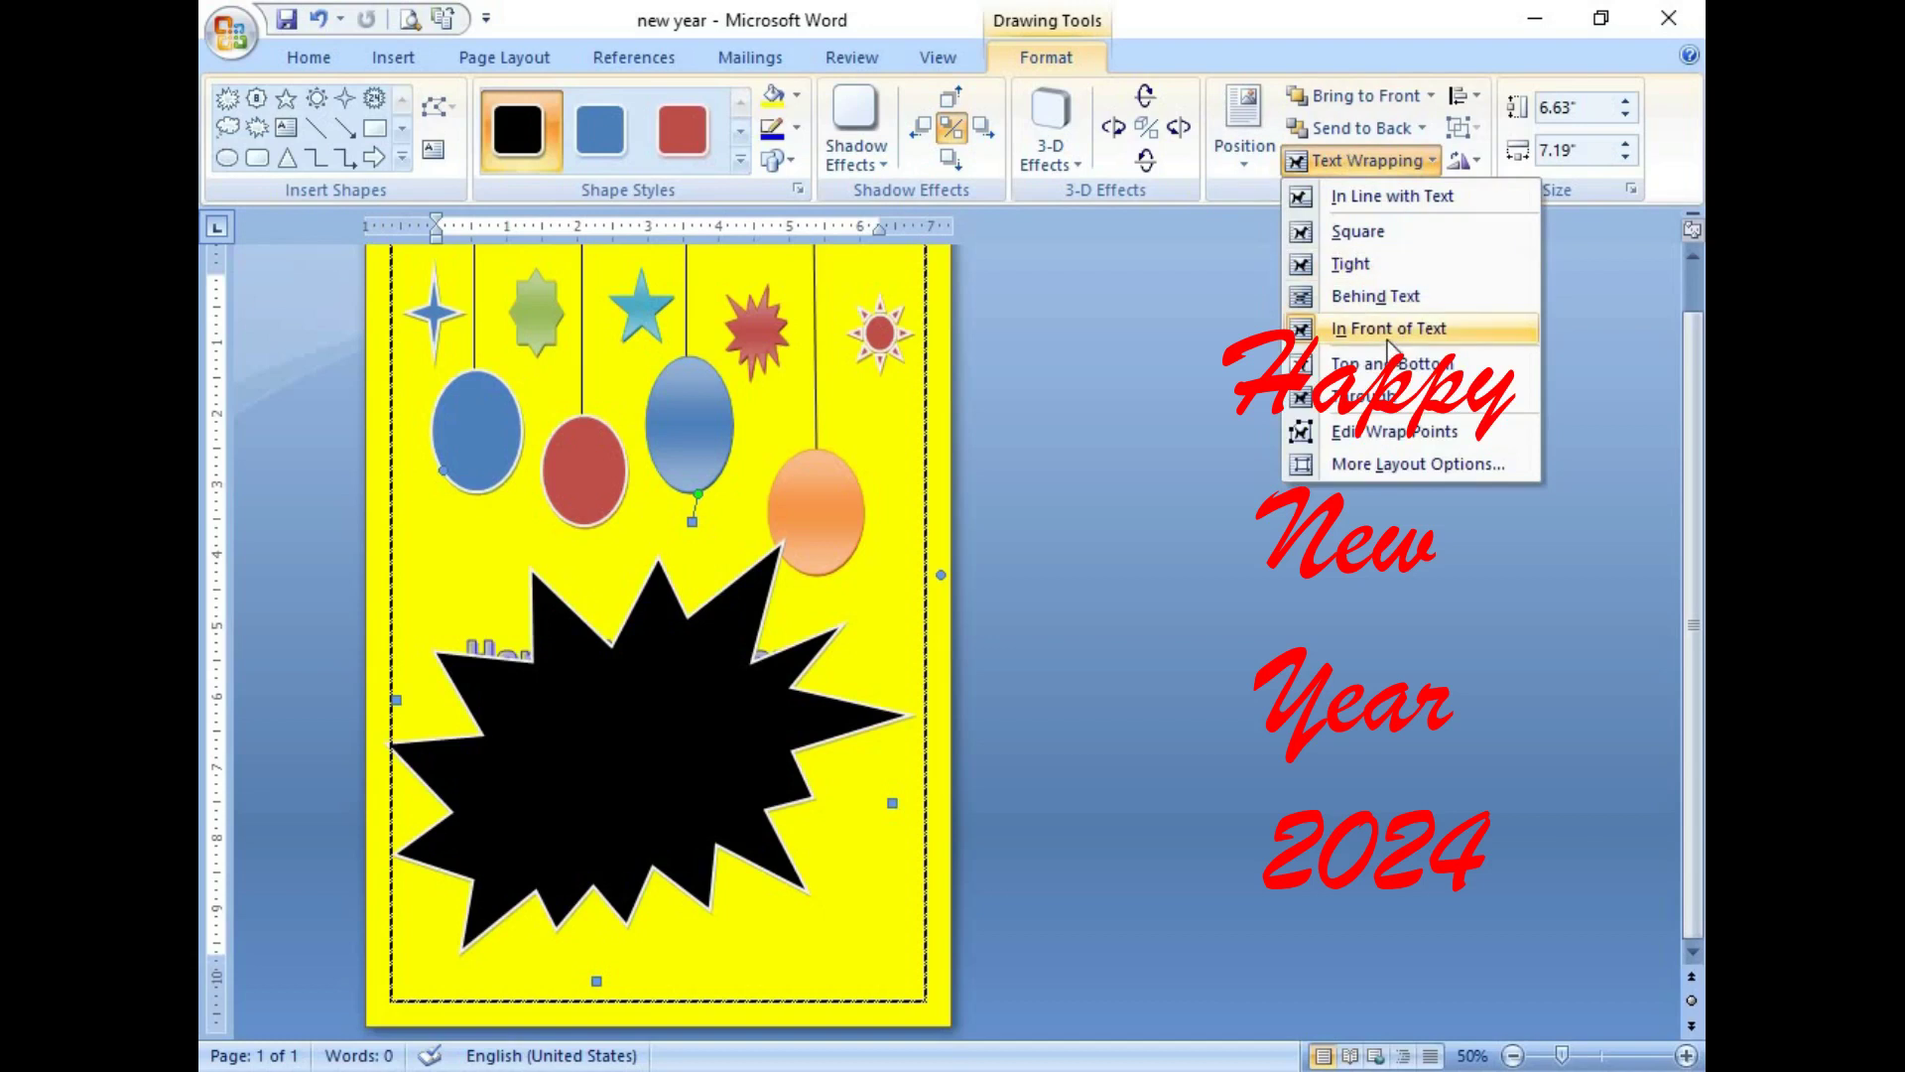
pyautogui.click(1375, 296)
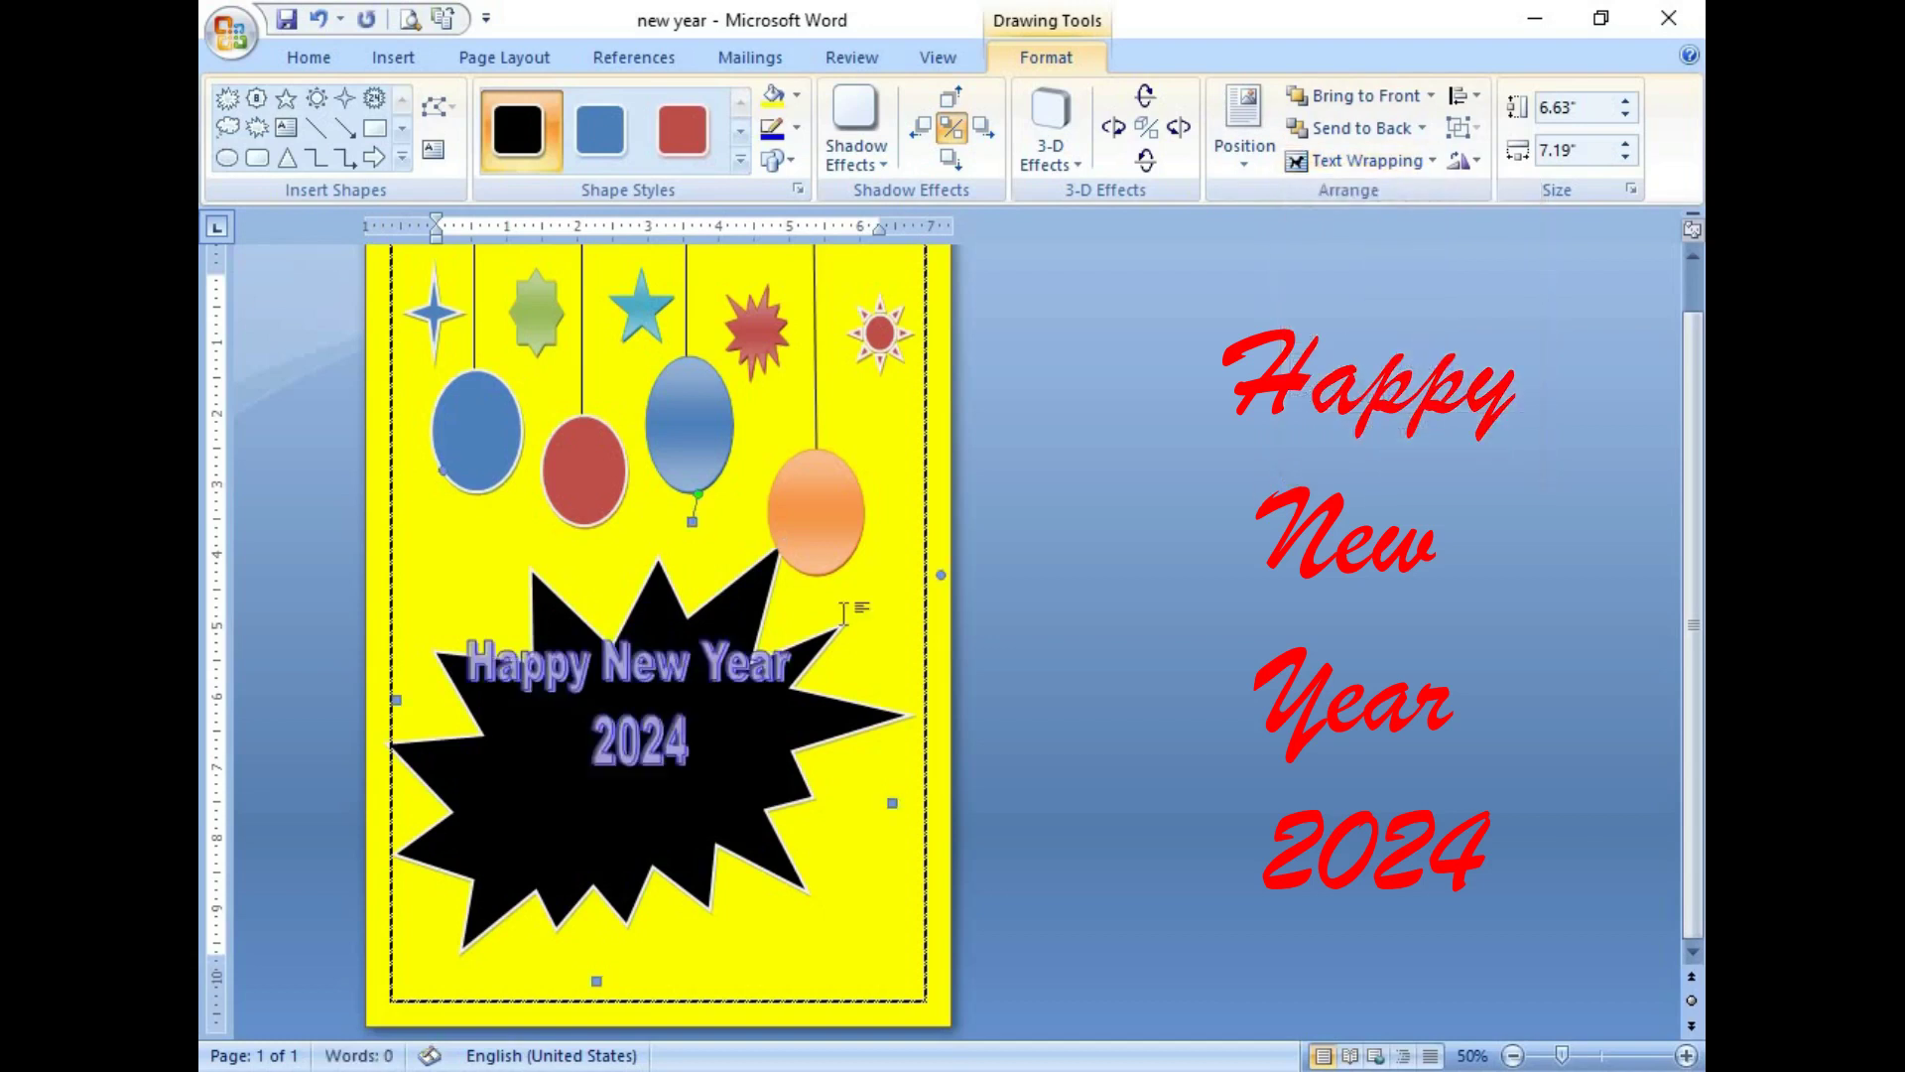
pyautogui.click(683, 671)
pyautogui.moveTo(679, 670); pyautogui.dragTo(679, 693)
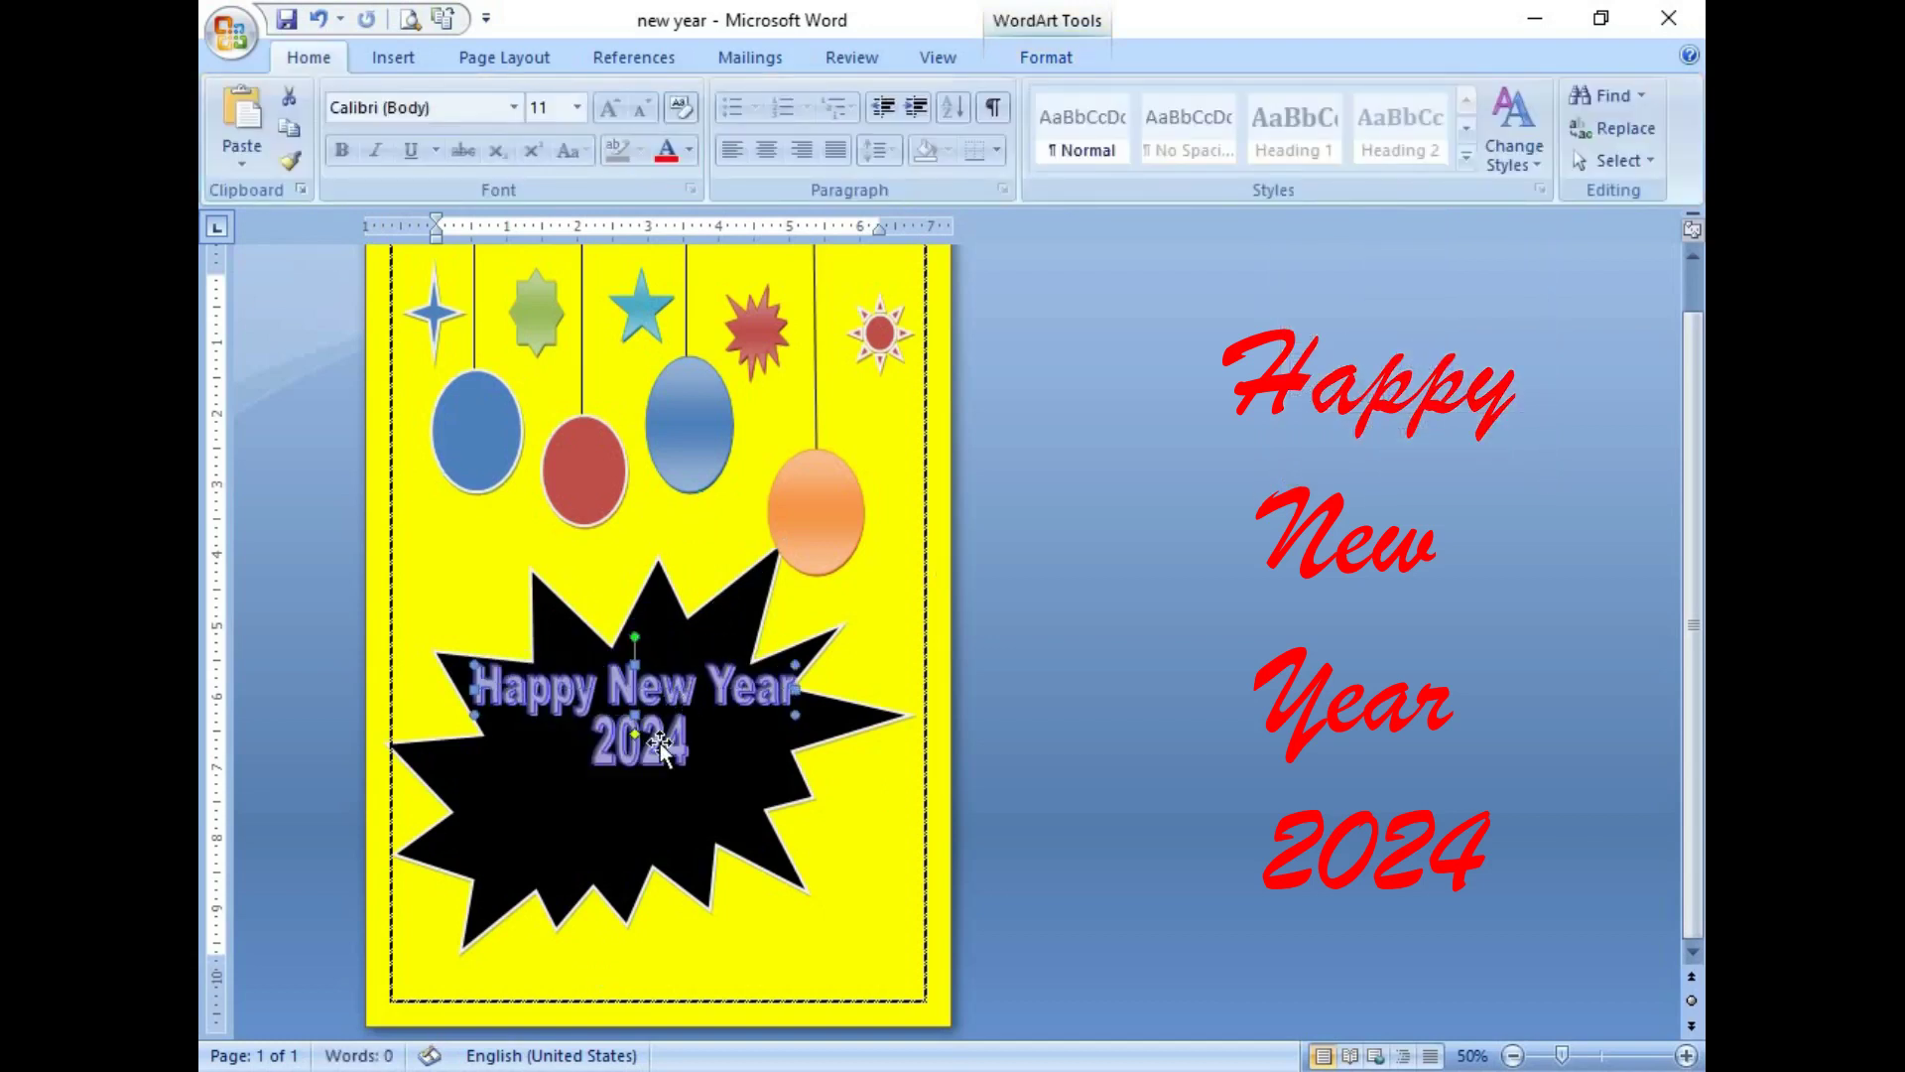
pyautogui.click(658, 781)
pyautogui.moveTo(658, 781); pyautogui.dragTo(658, 832)
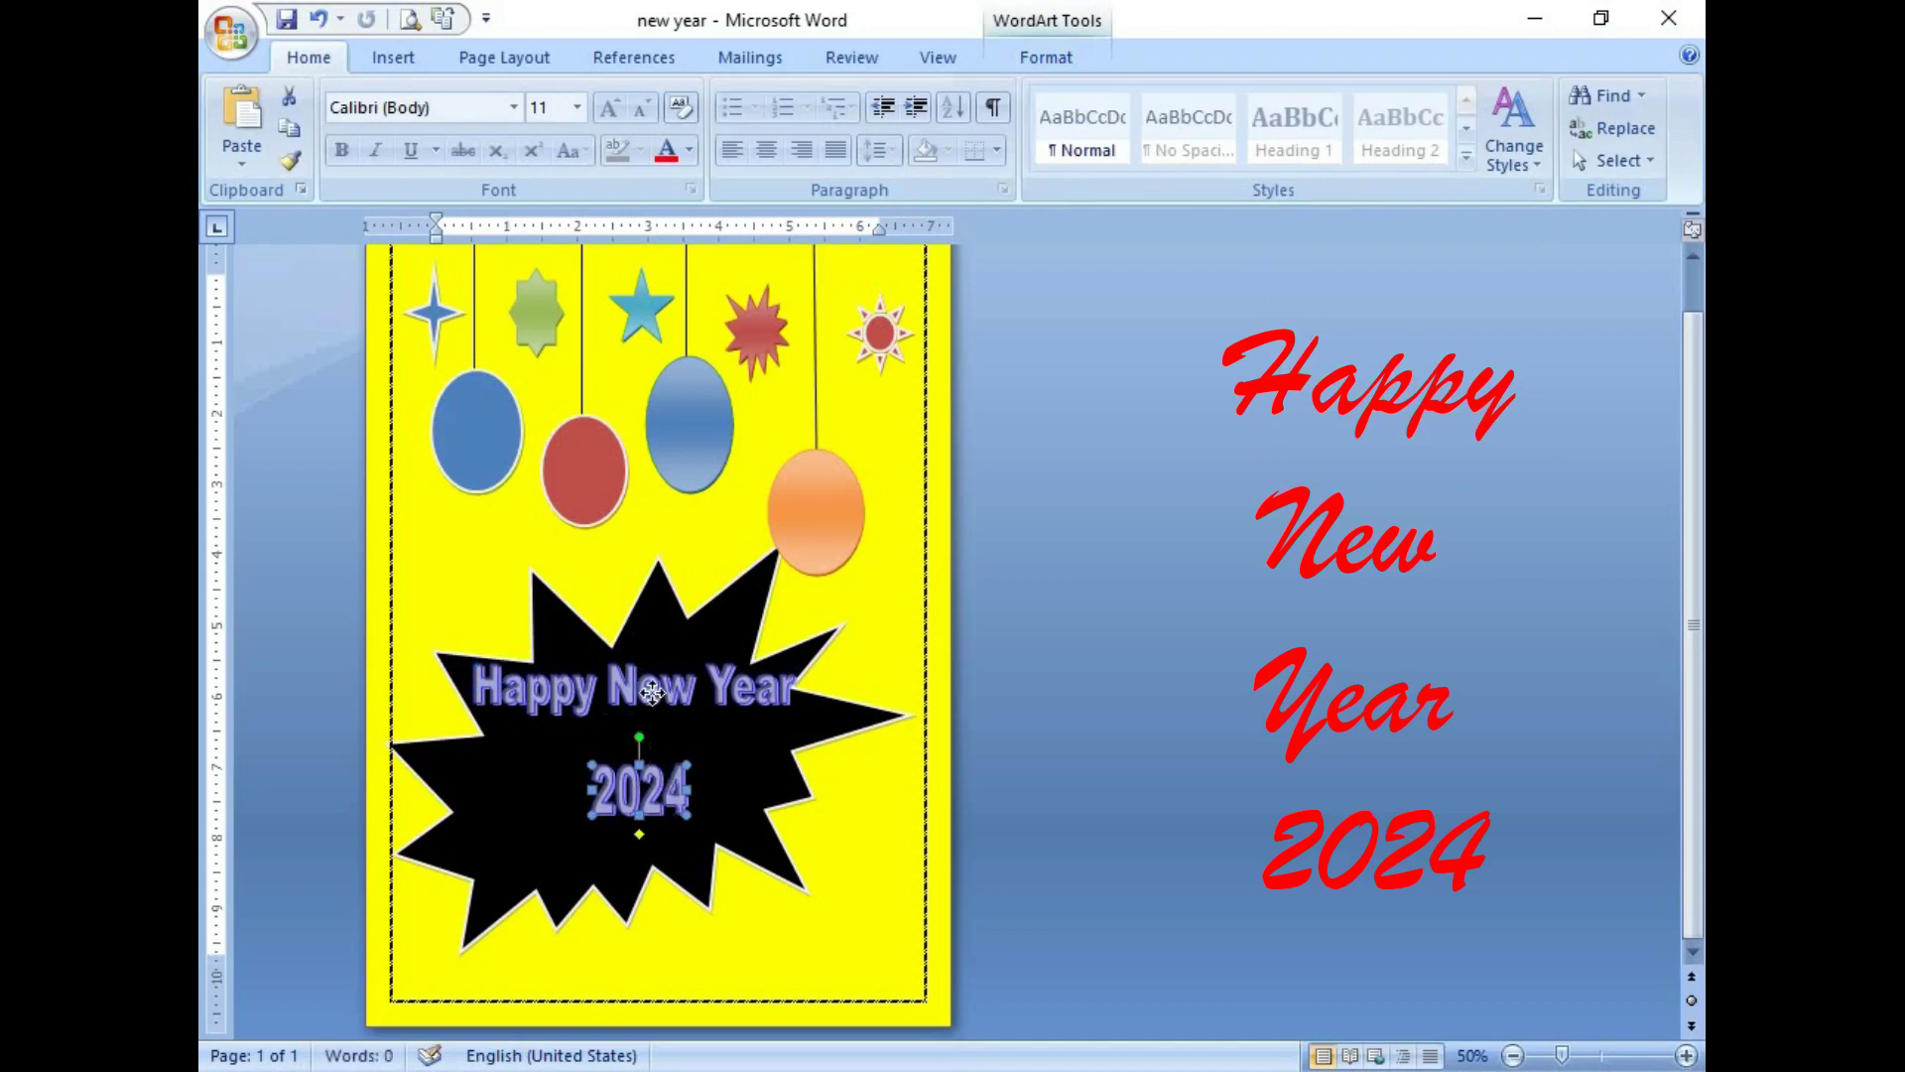
pyautogui.click(663, 716)
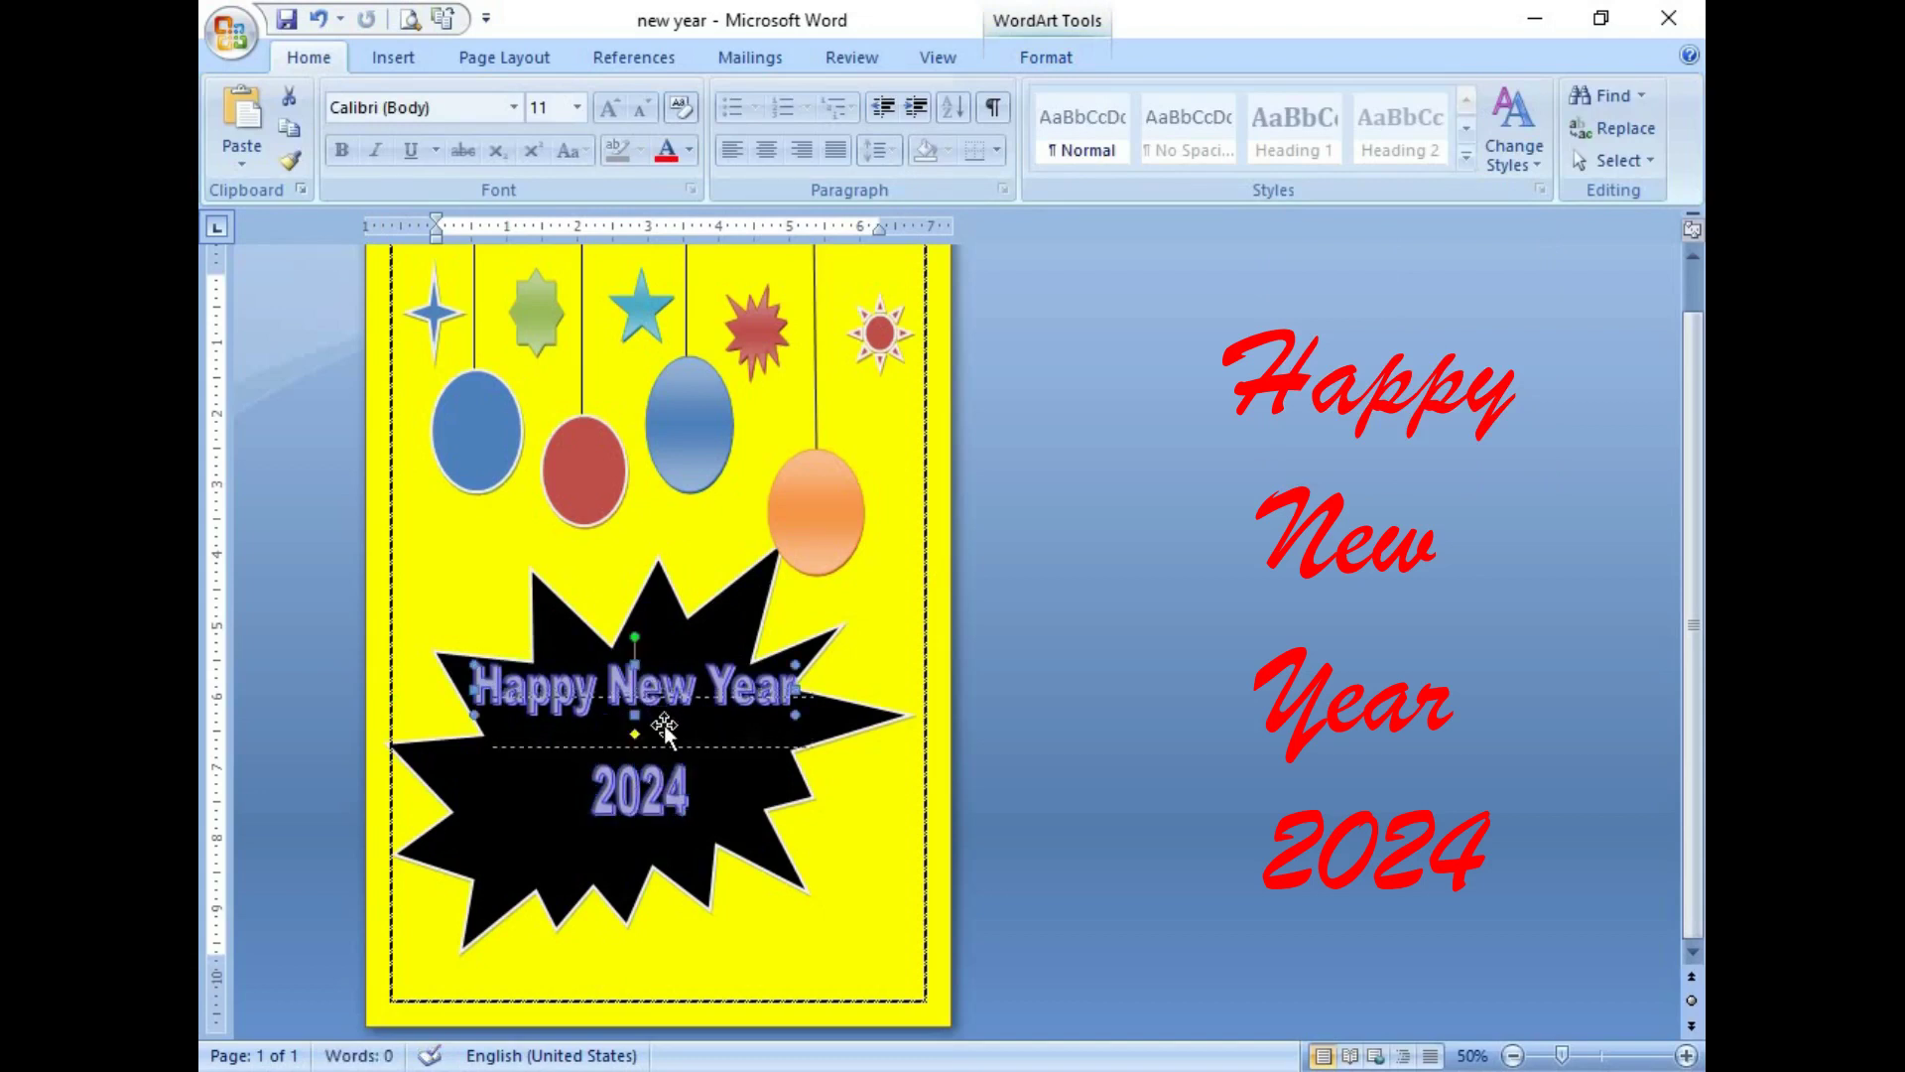
pyautogui.moveTo(663, 715); pyautogui.dragTo(667, 729)
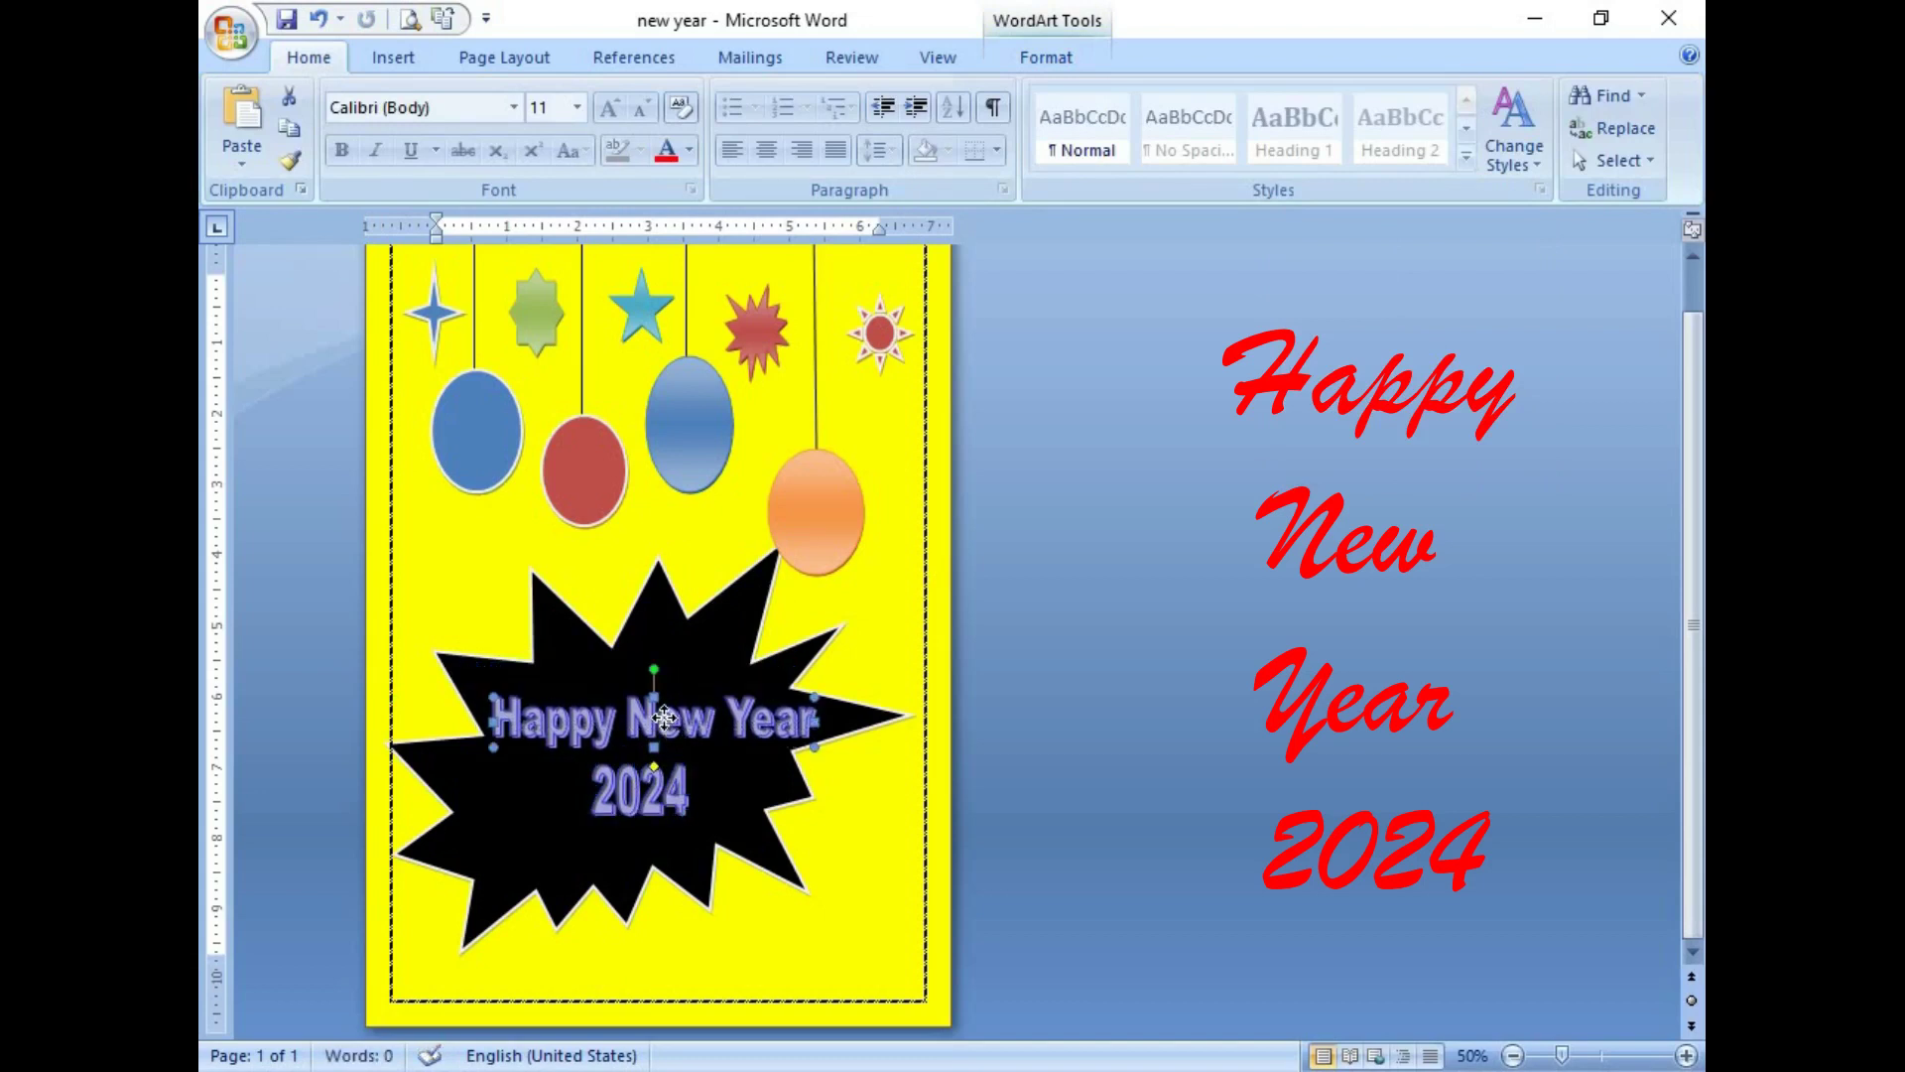
pyautogui.click(663, 716)
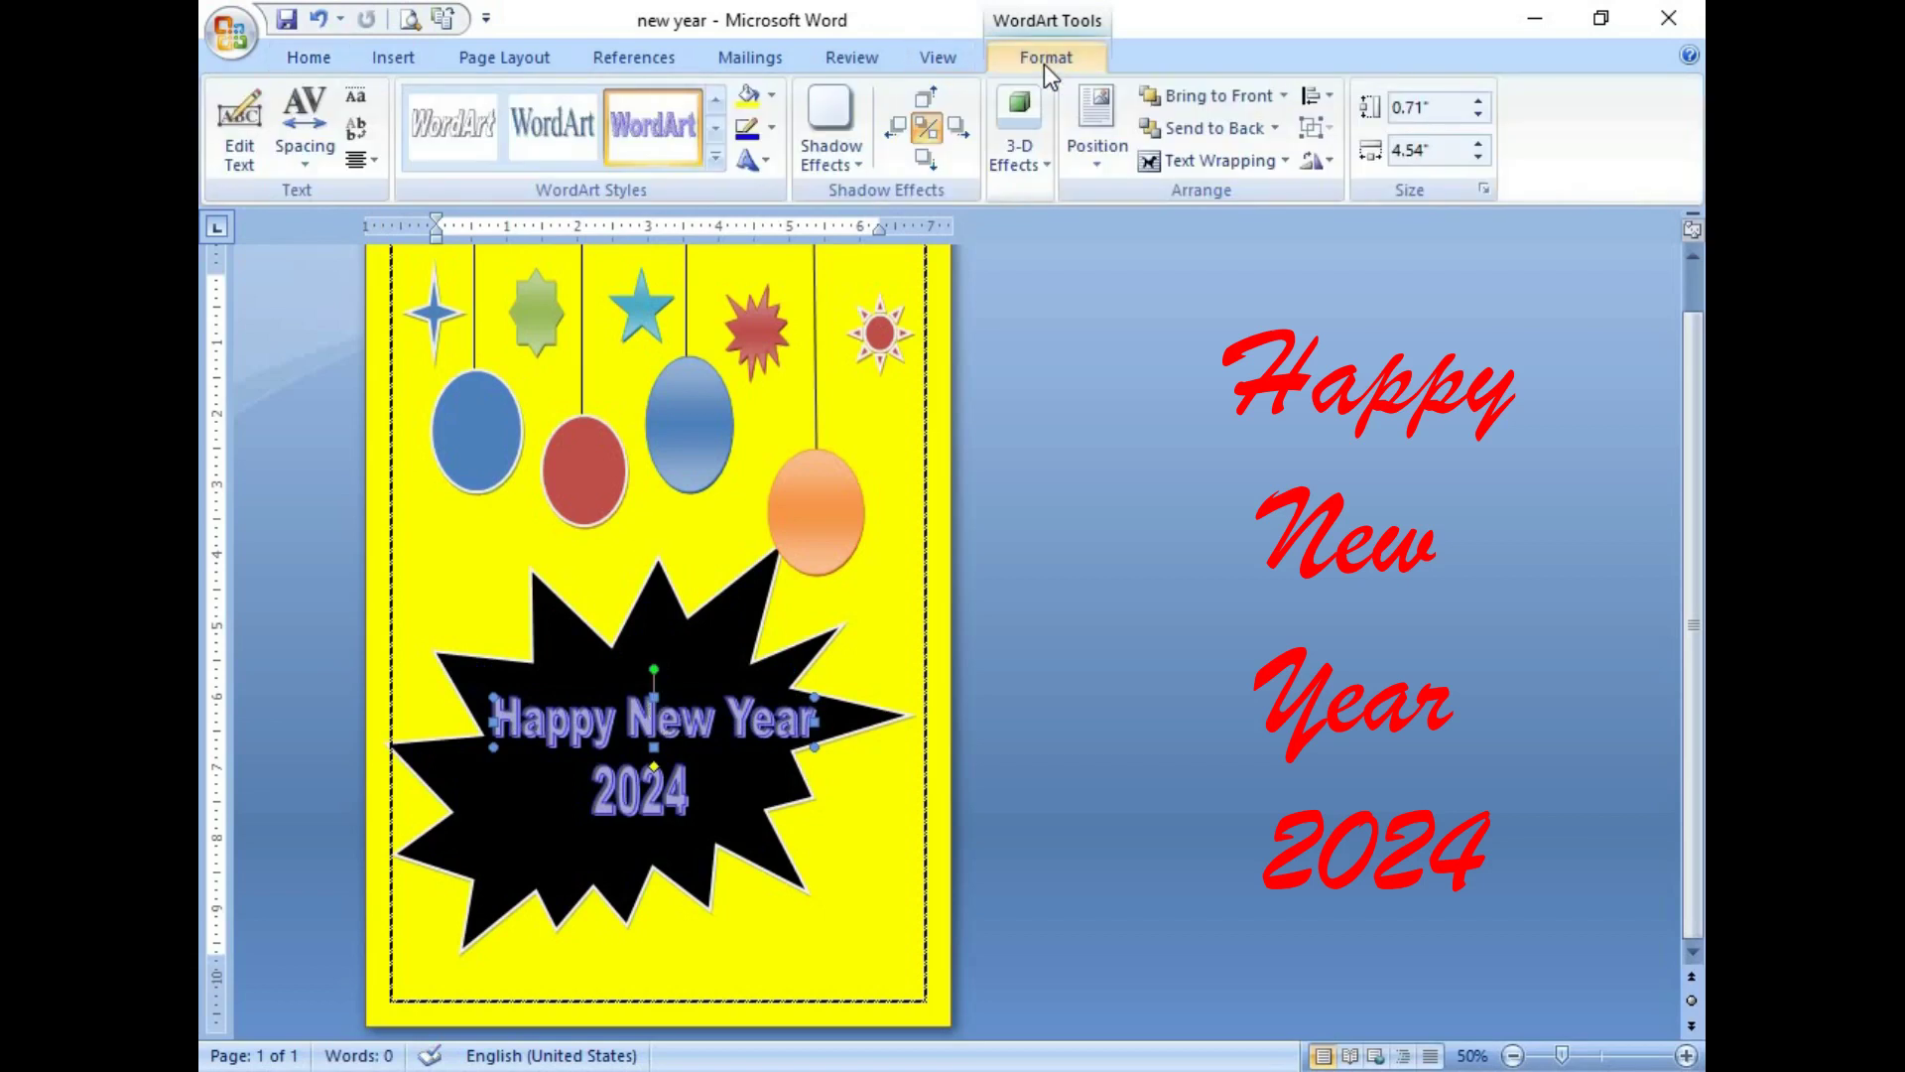
# Step: Give both 'Happy New Year' and '2024' the white italic WordArt style
pyautogui.click(715, 156)
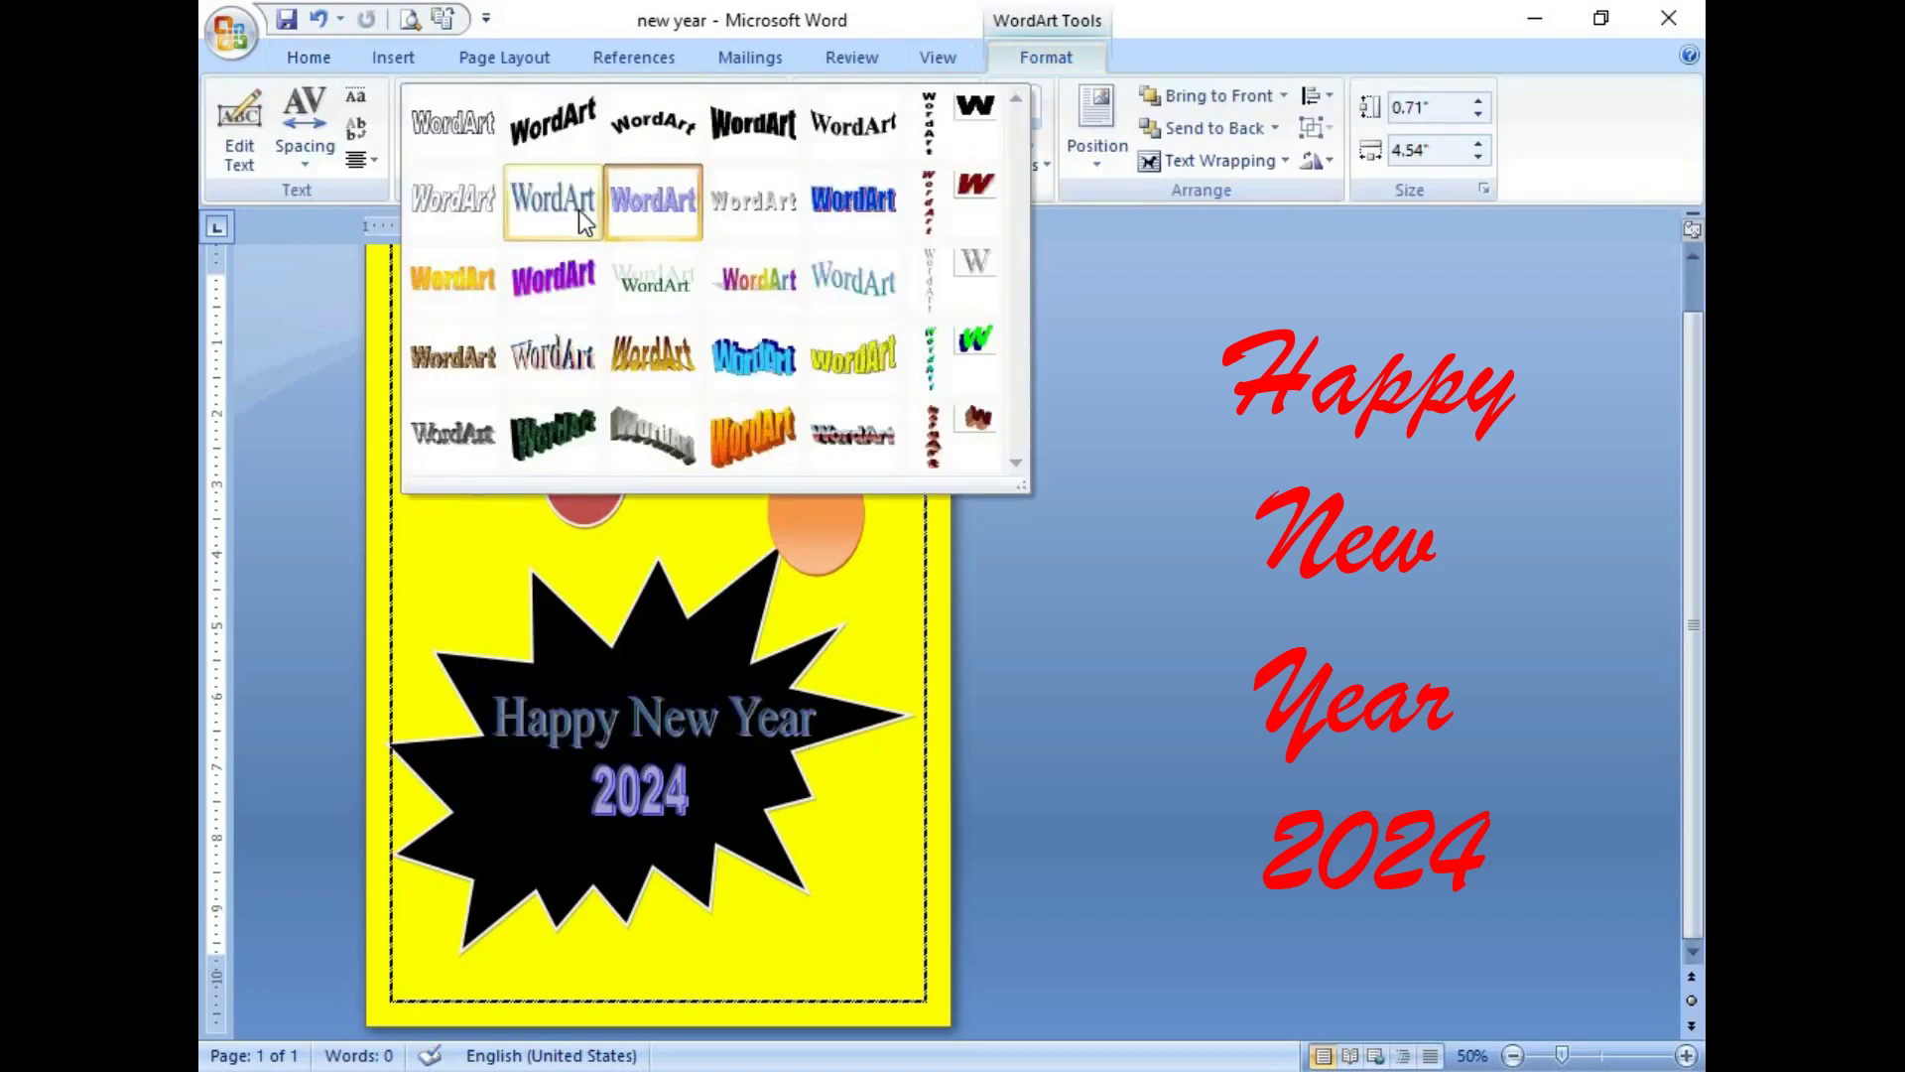
pyautogui.press('Escape')
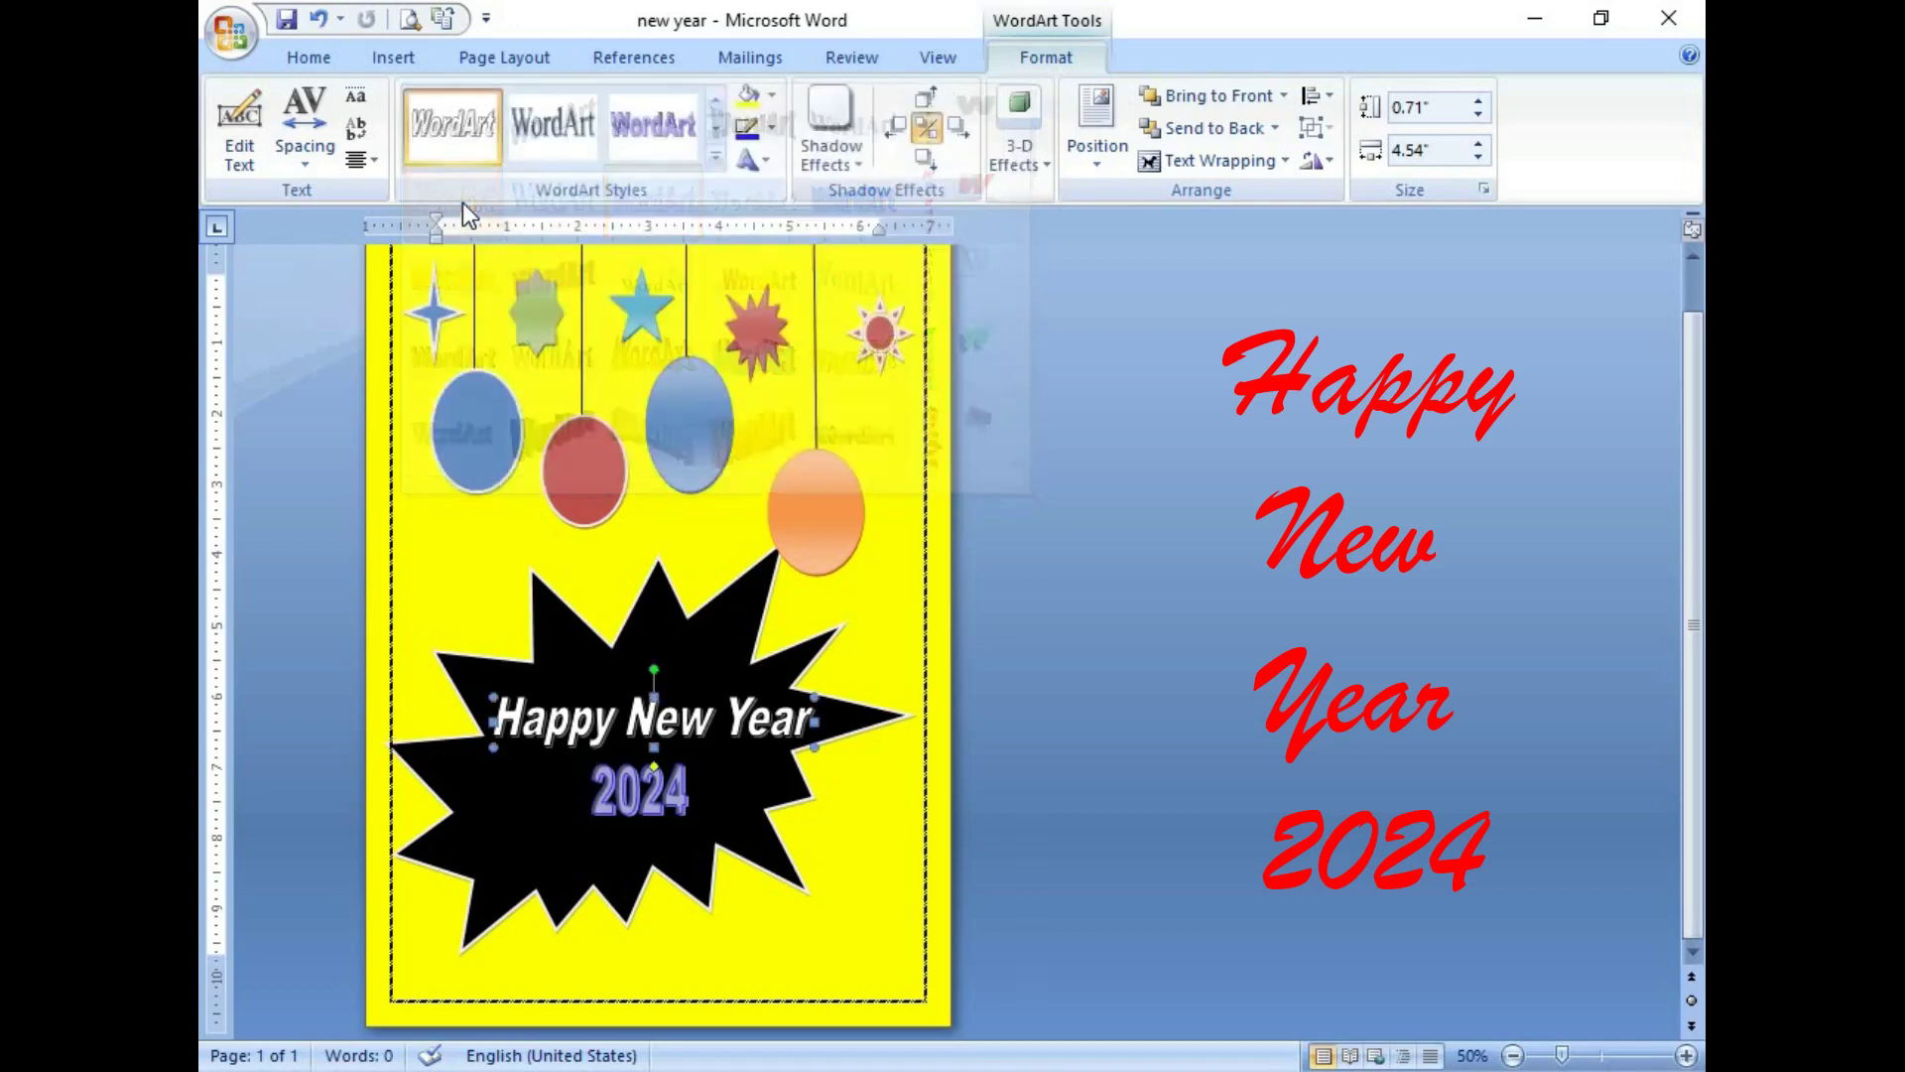
pyautogui.click(641, 789)
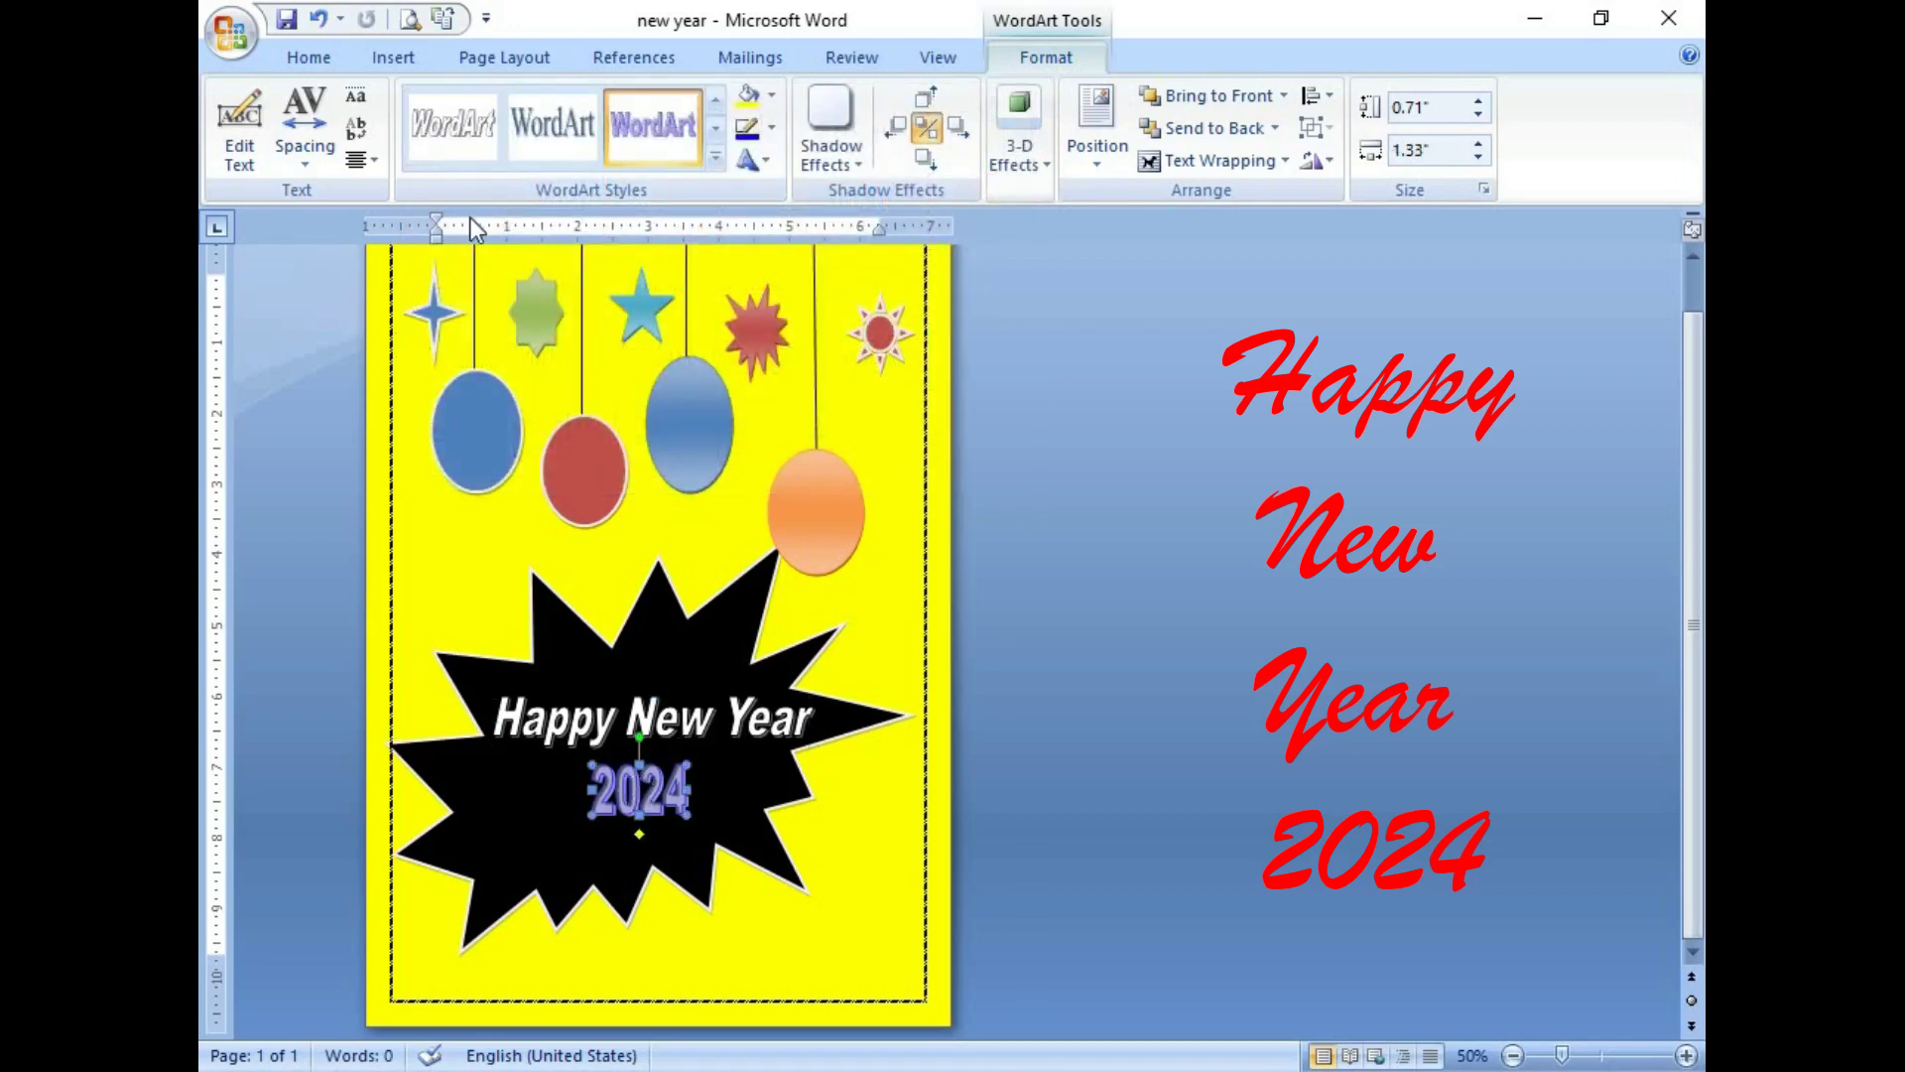
pyautogui.click(710, 158)
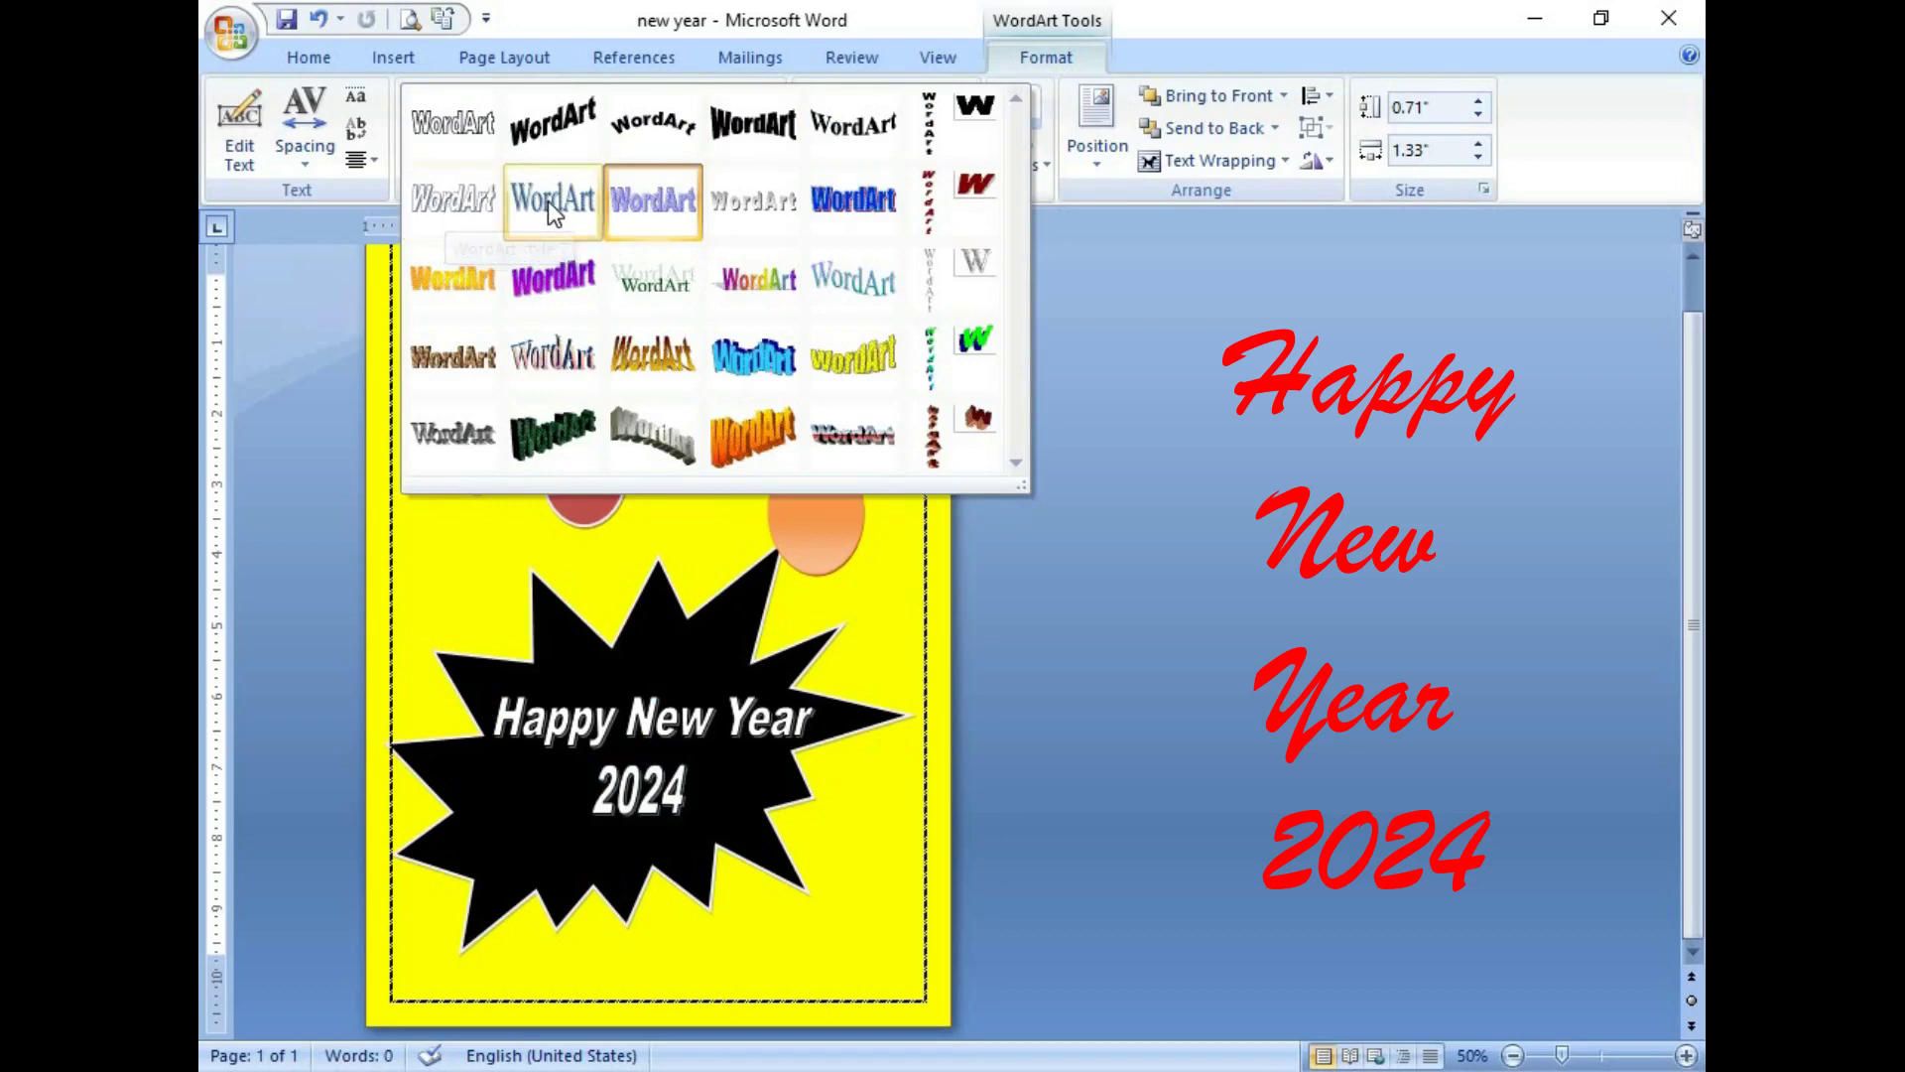
pyautogui.click(460, 200)
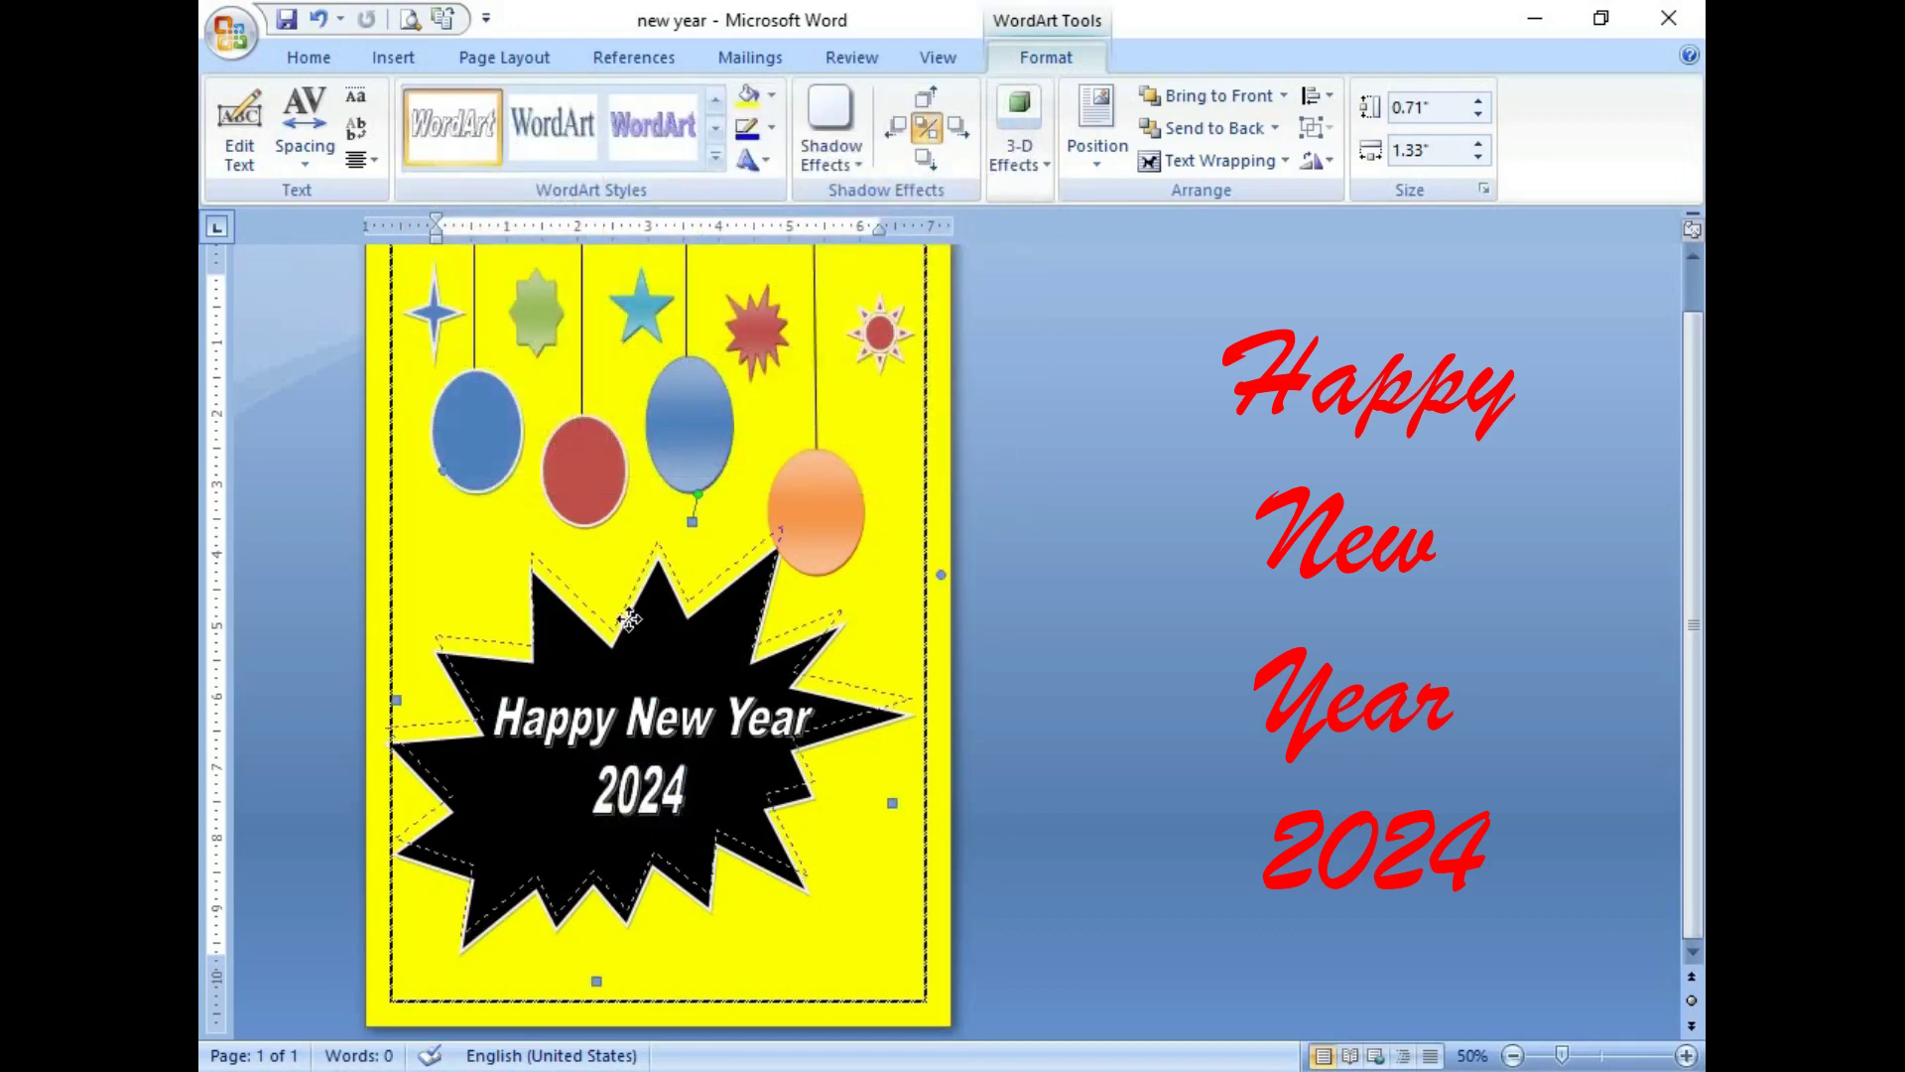
pyautogui.click(633, 623)
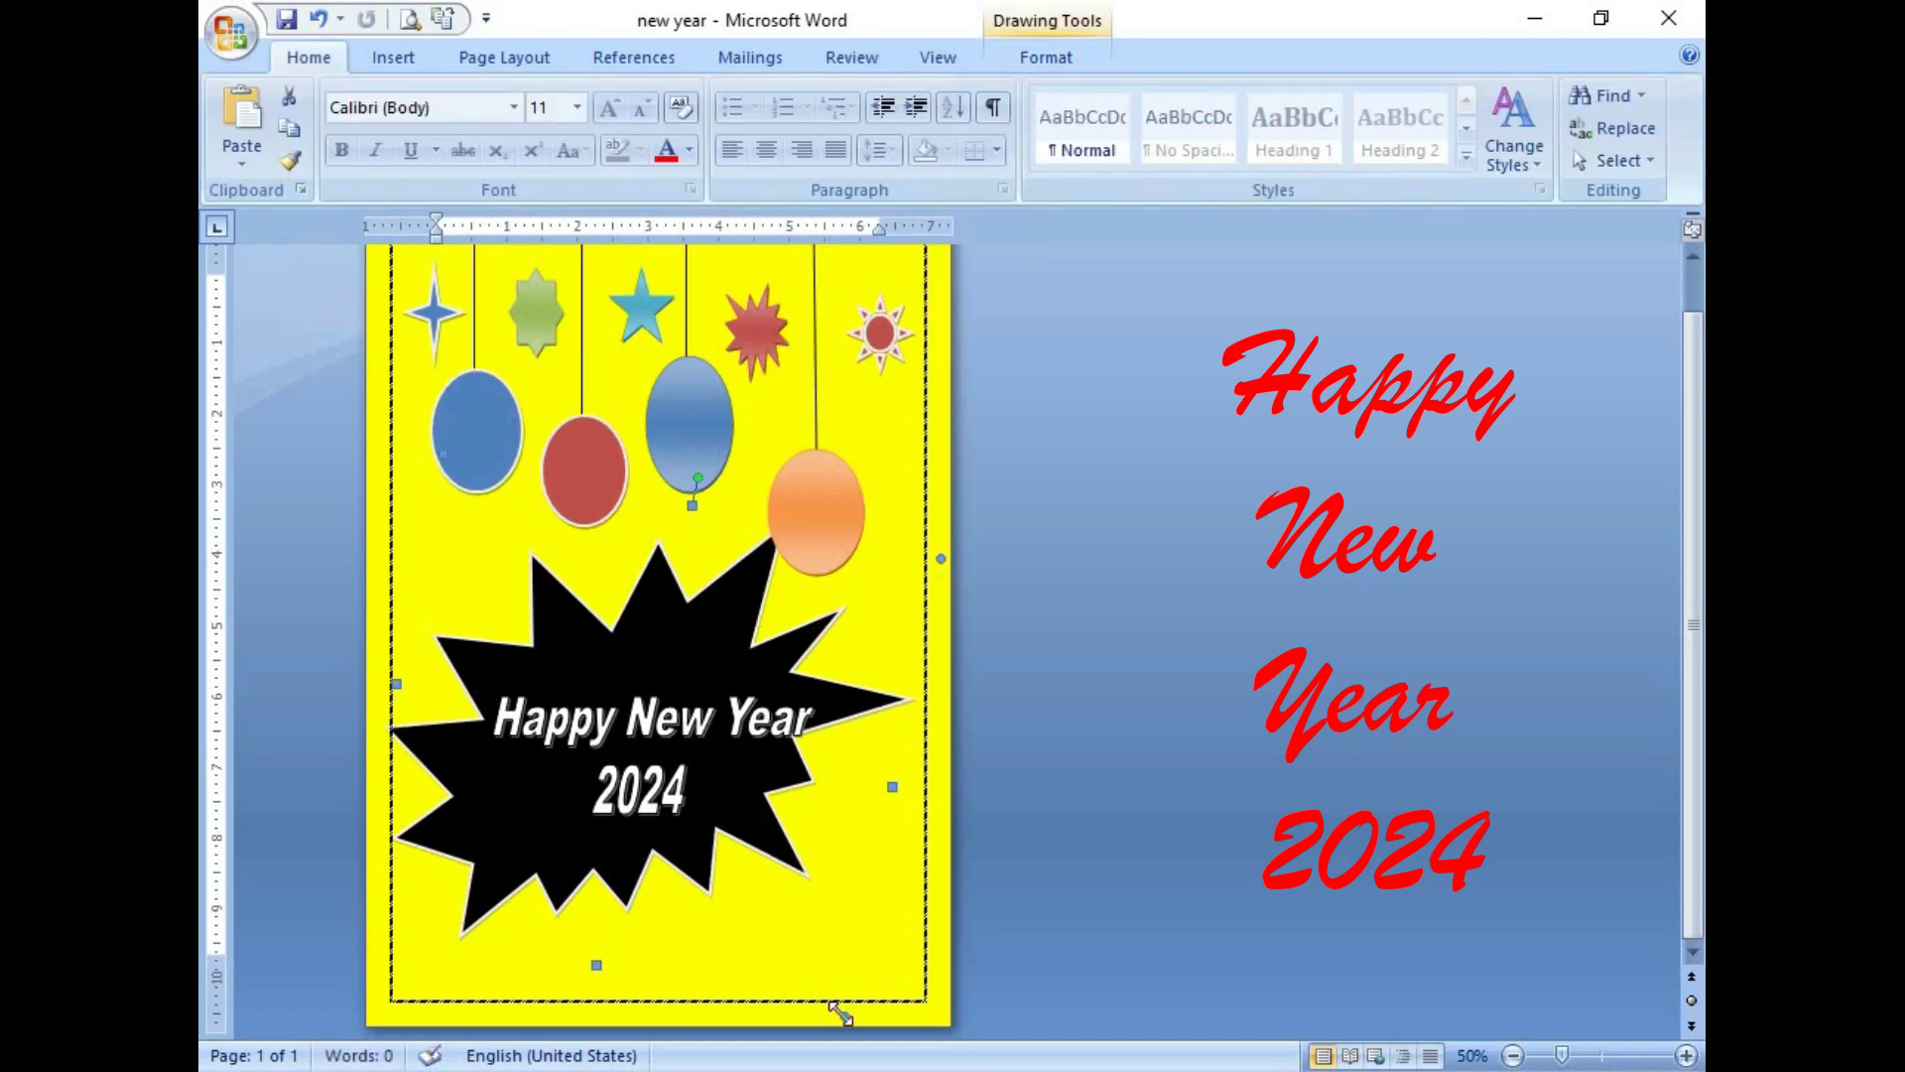
# Step: Enlarge the starburst toward the lower right and move it down slightly
pyautogui.moveTo(861, 1014); pyautogui.dragTo(894, 1020)
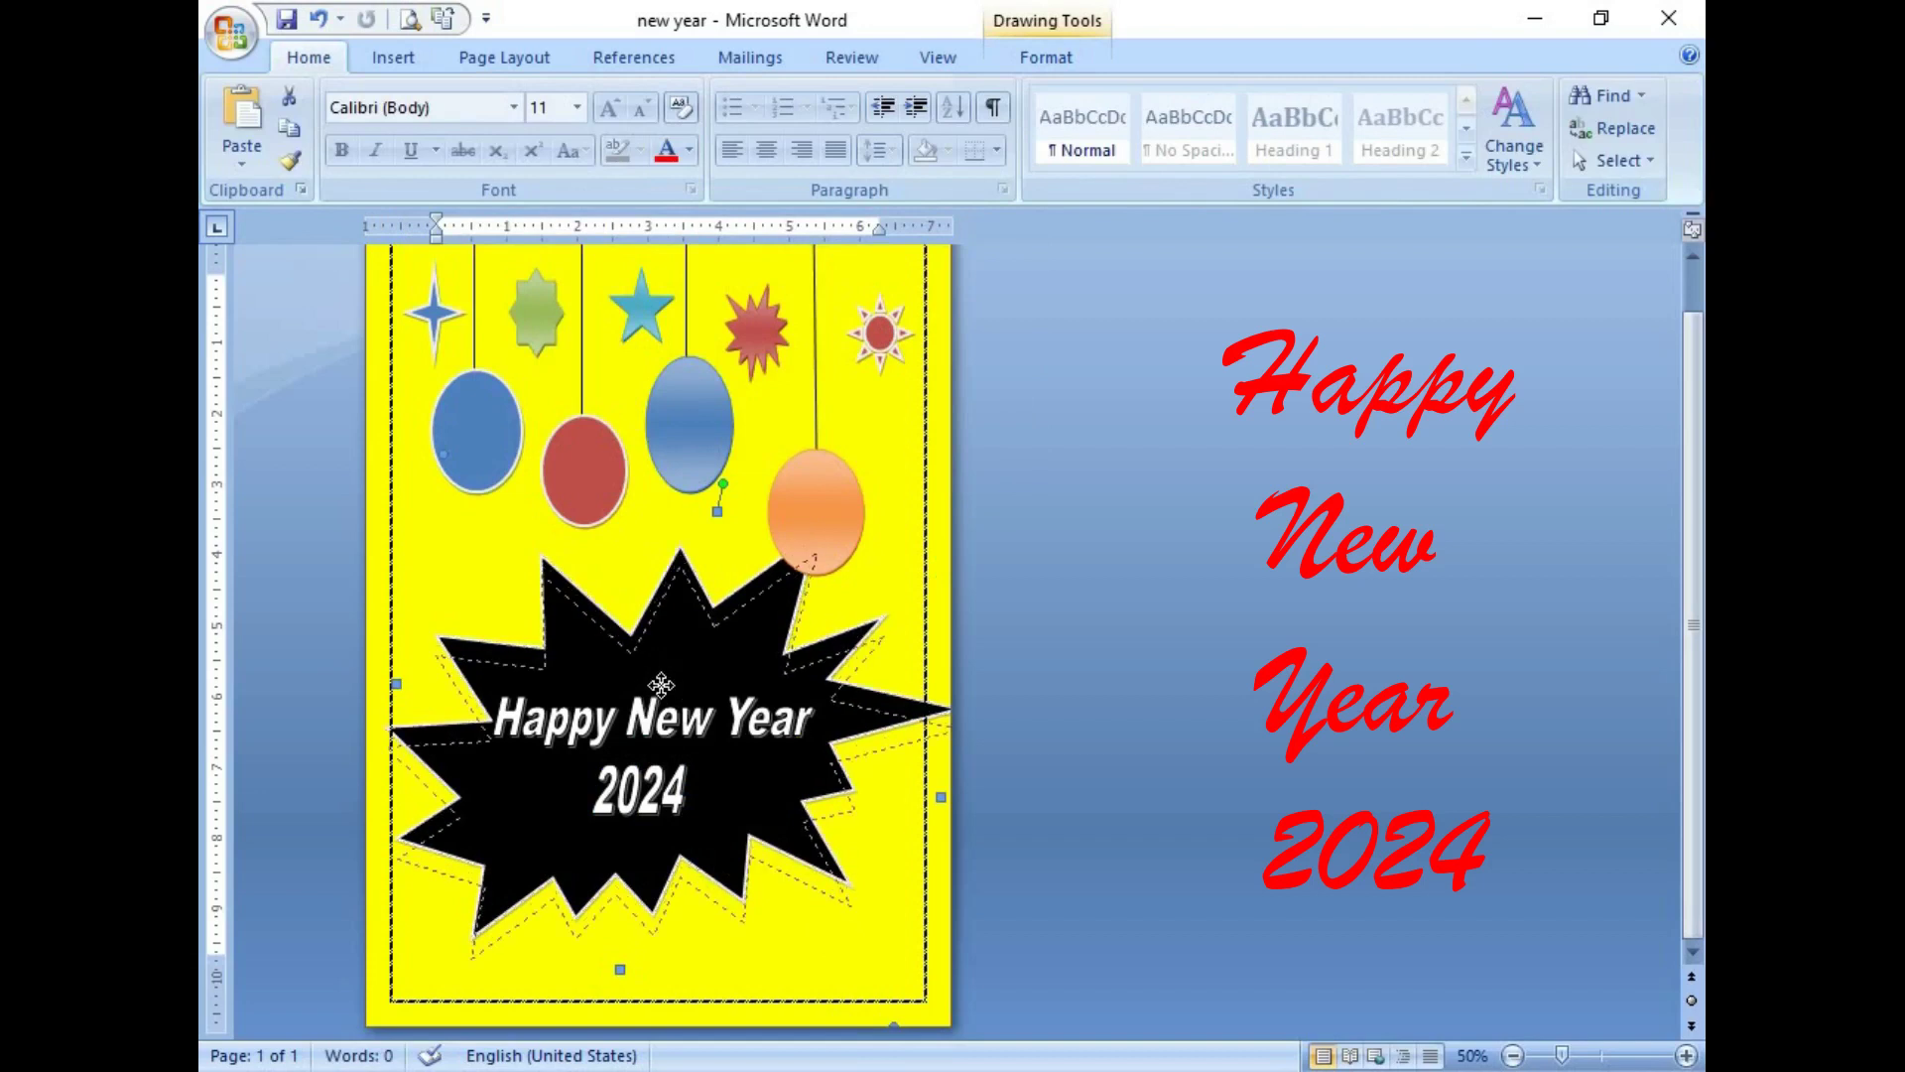
pyautogui.moveTo(659, 665); pyautogui.dragTo(635, 757)
pyautogui.click(632, 739)
pyautogui.click(660, 809)
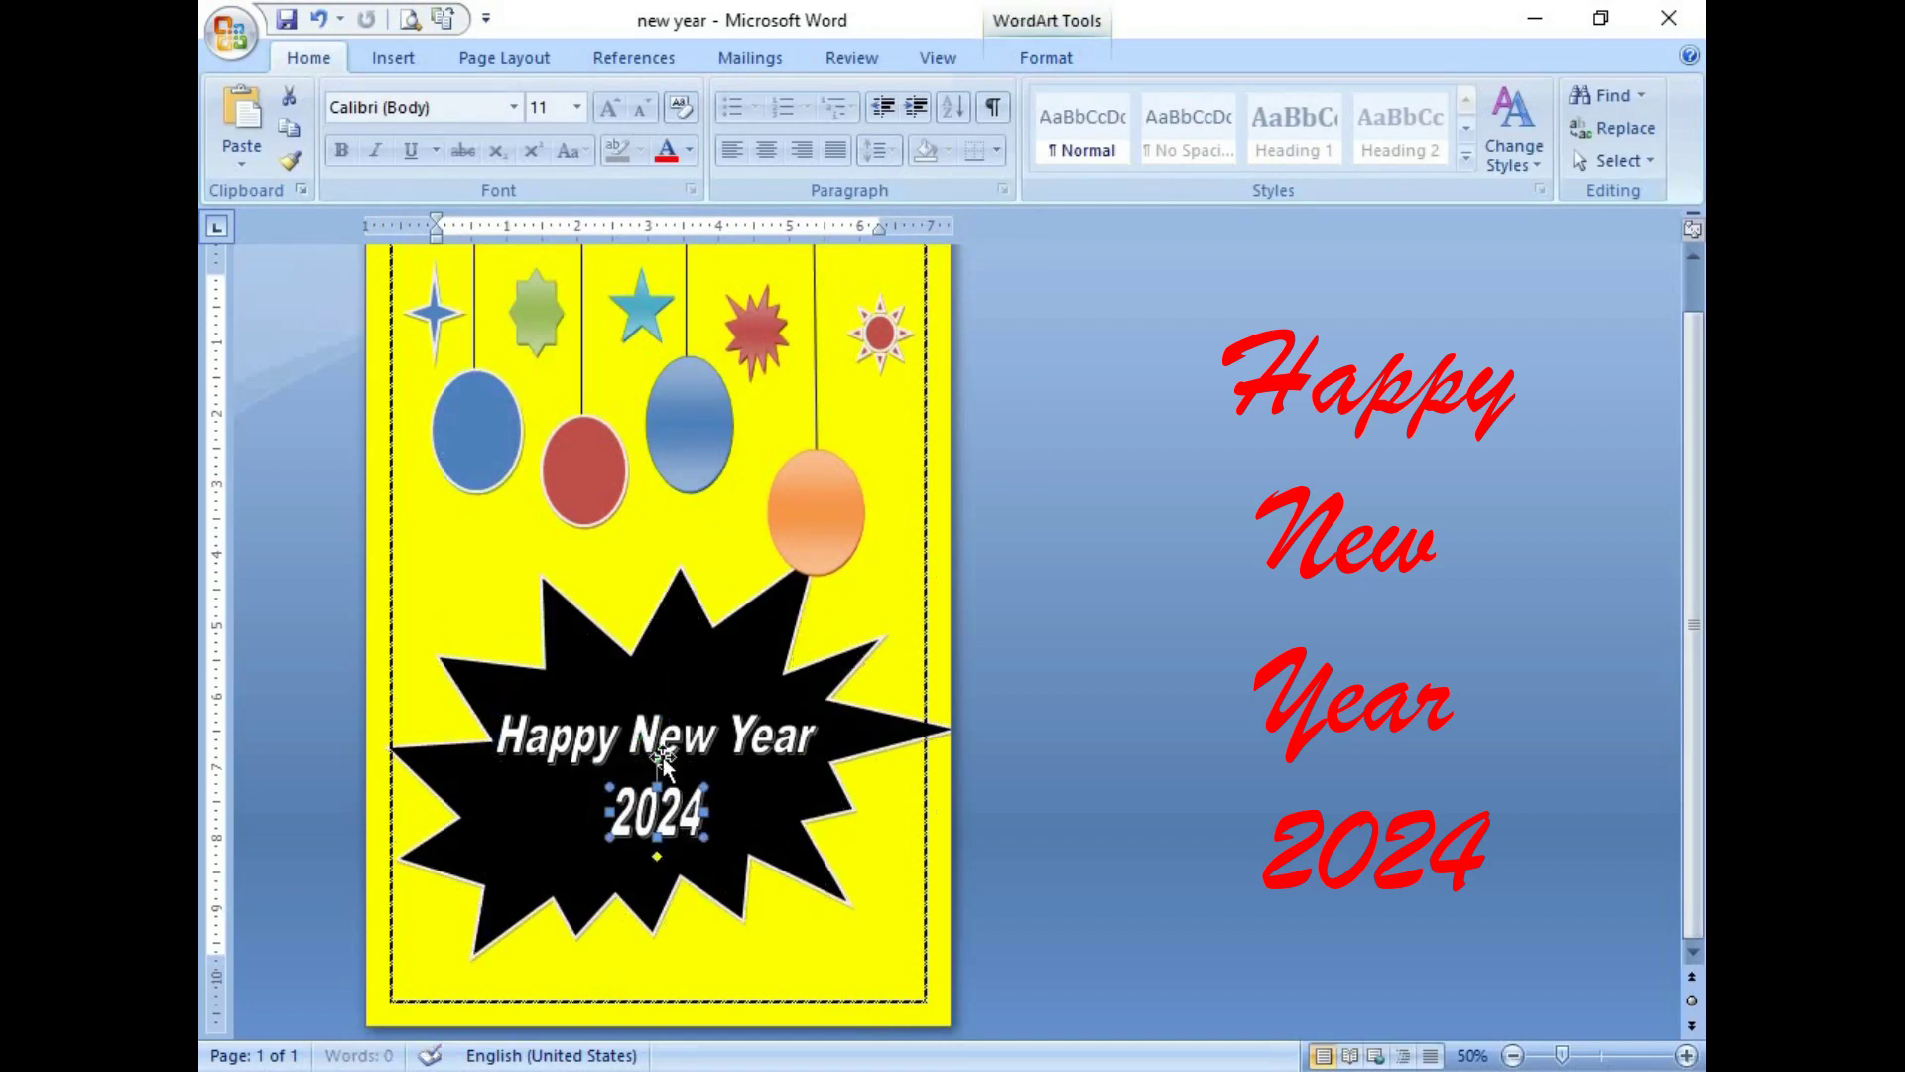
# Step: Shift 'Happy New Year' right so it sits over '2024', then zoom out to 40%
pyautogui.click(667, 746)
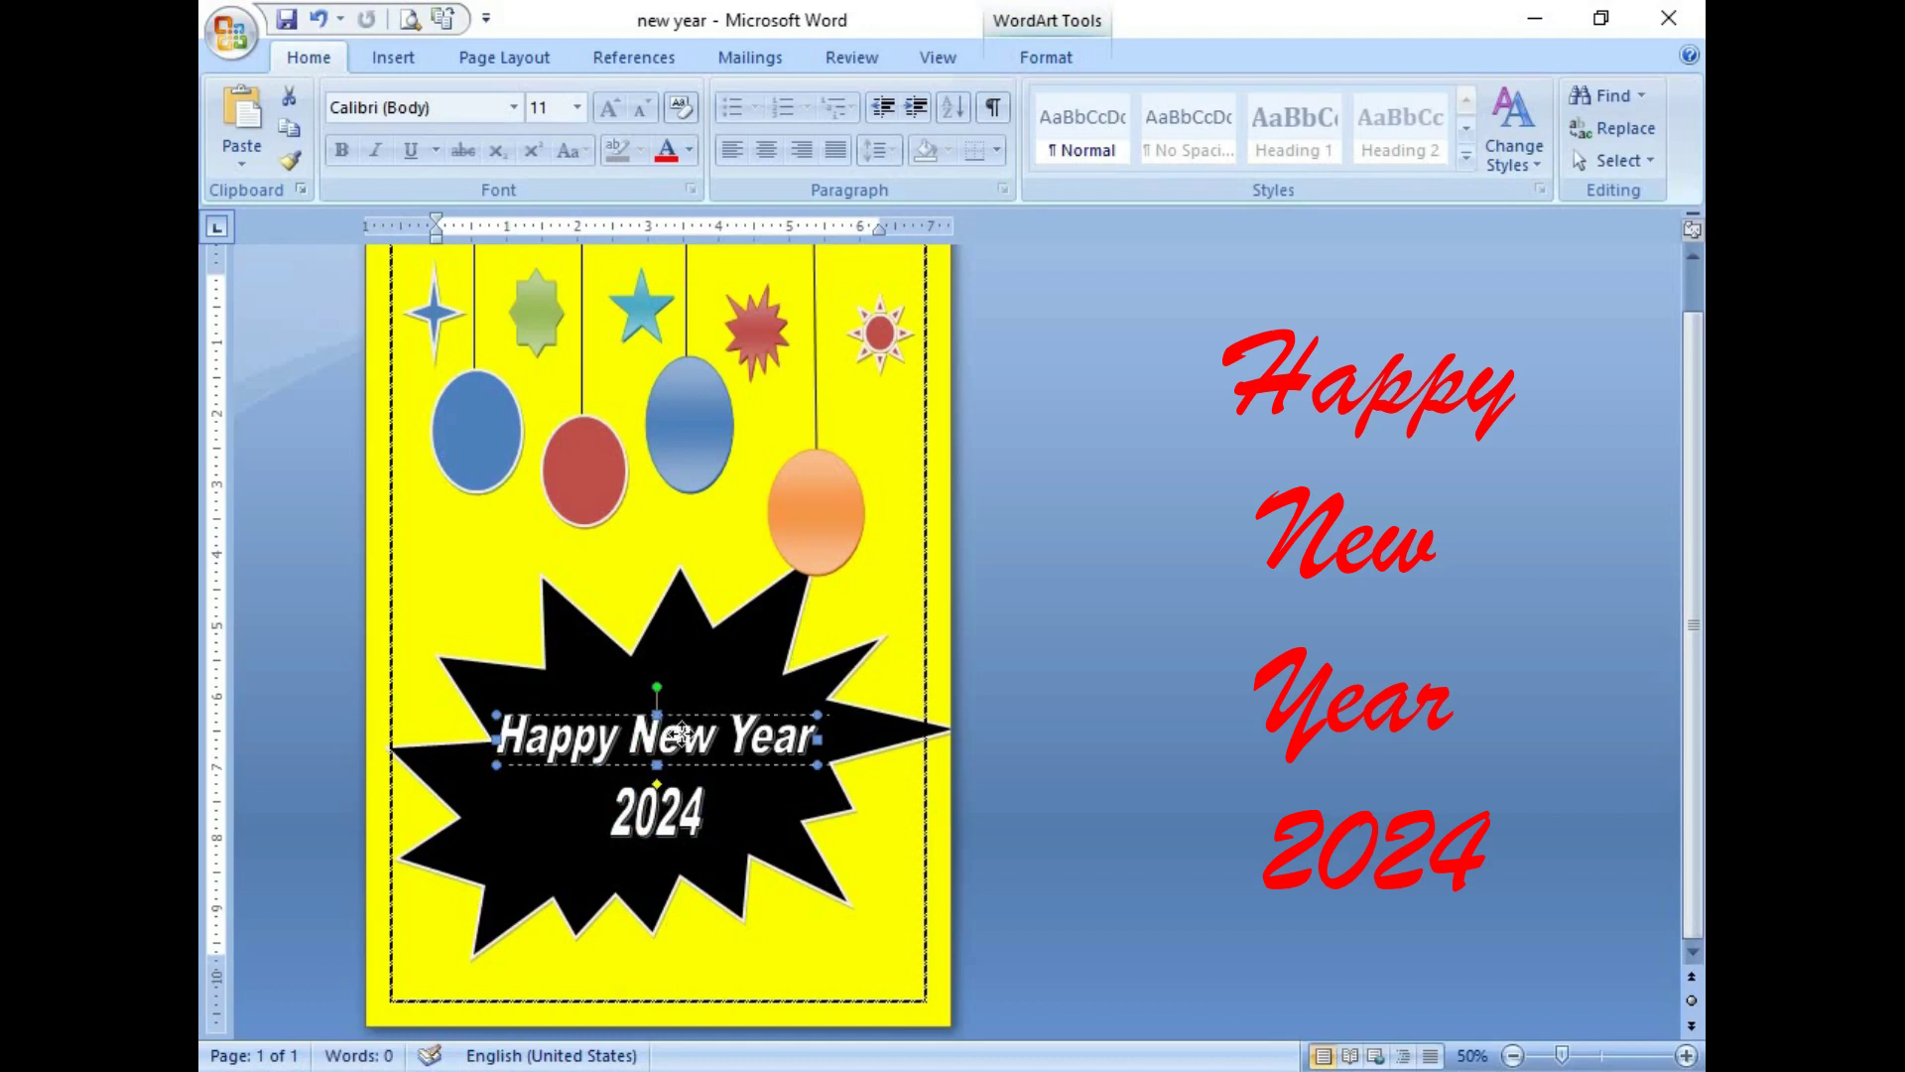
pyautogui.moveTo(681, 735); pyautogui.dragTo(708, 727)
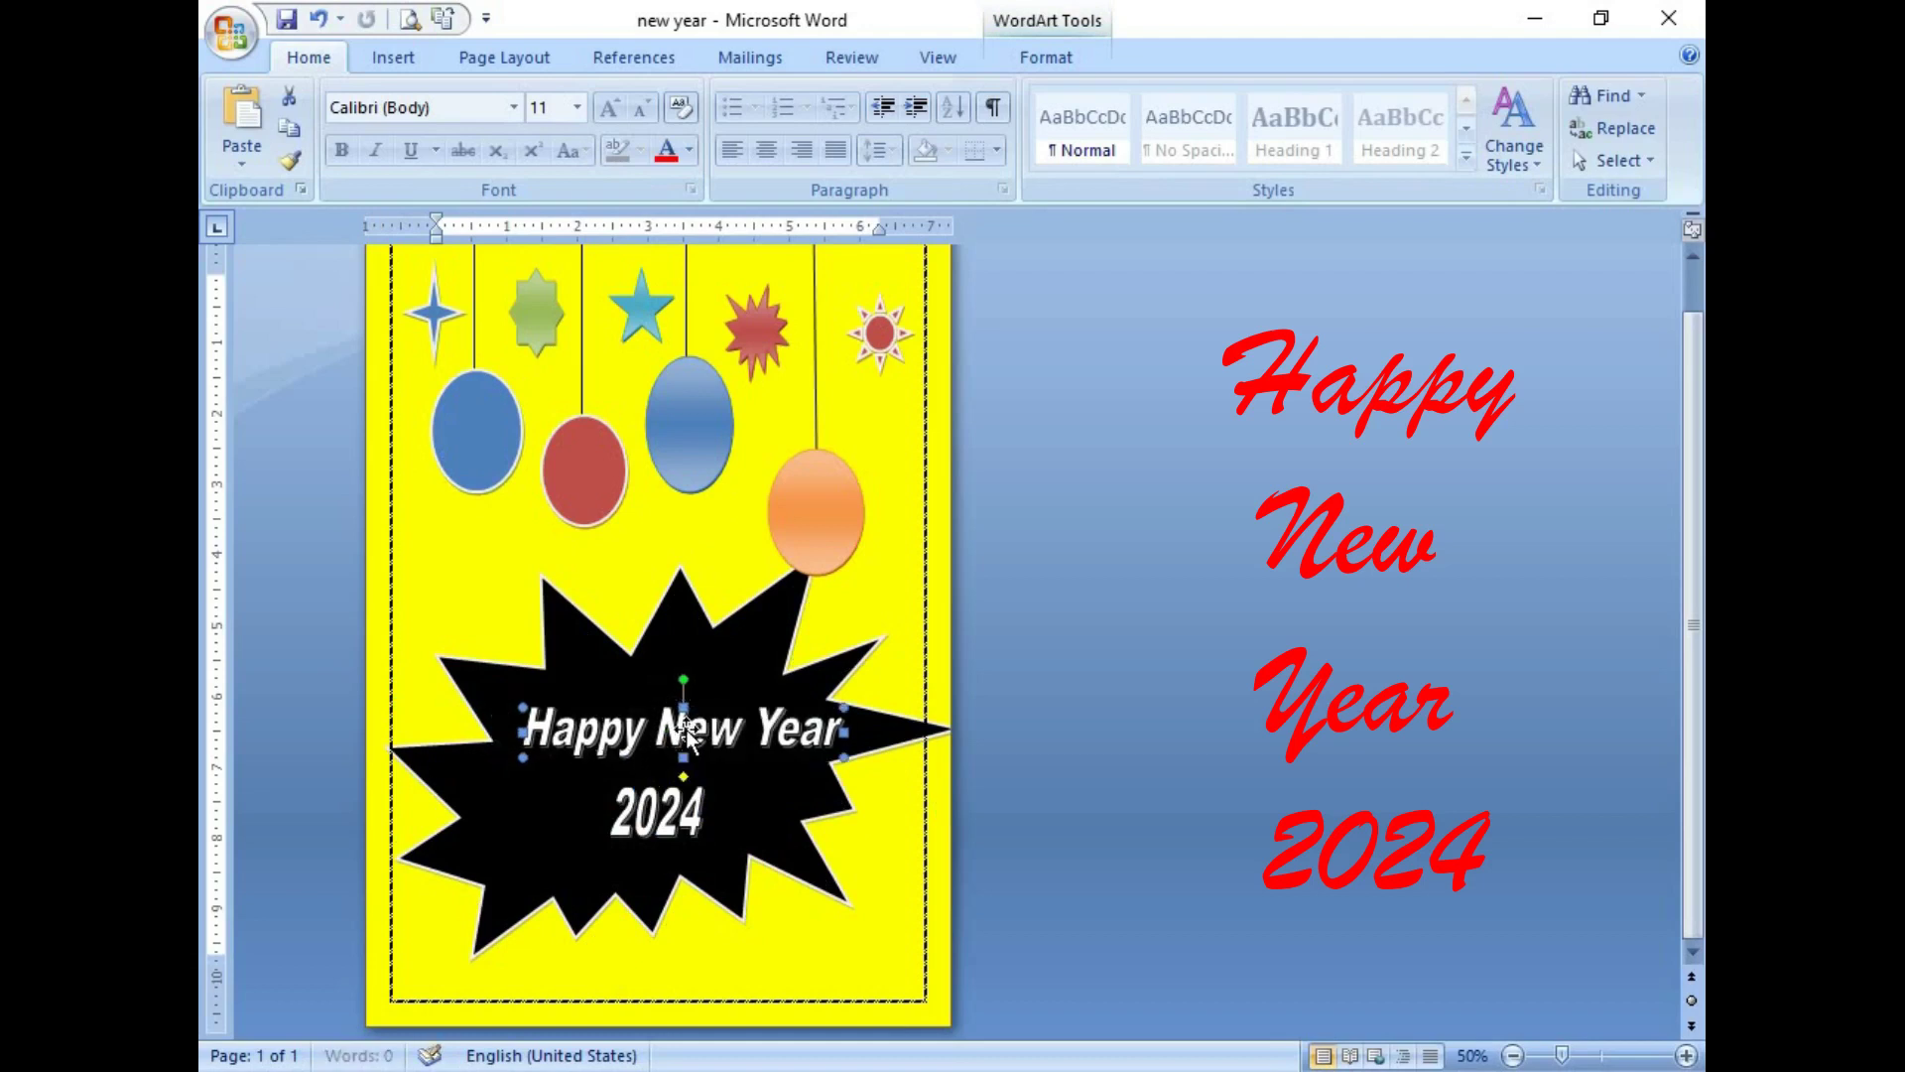
pyautogui.click(623, 692)
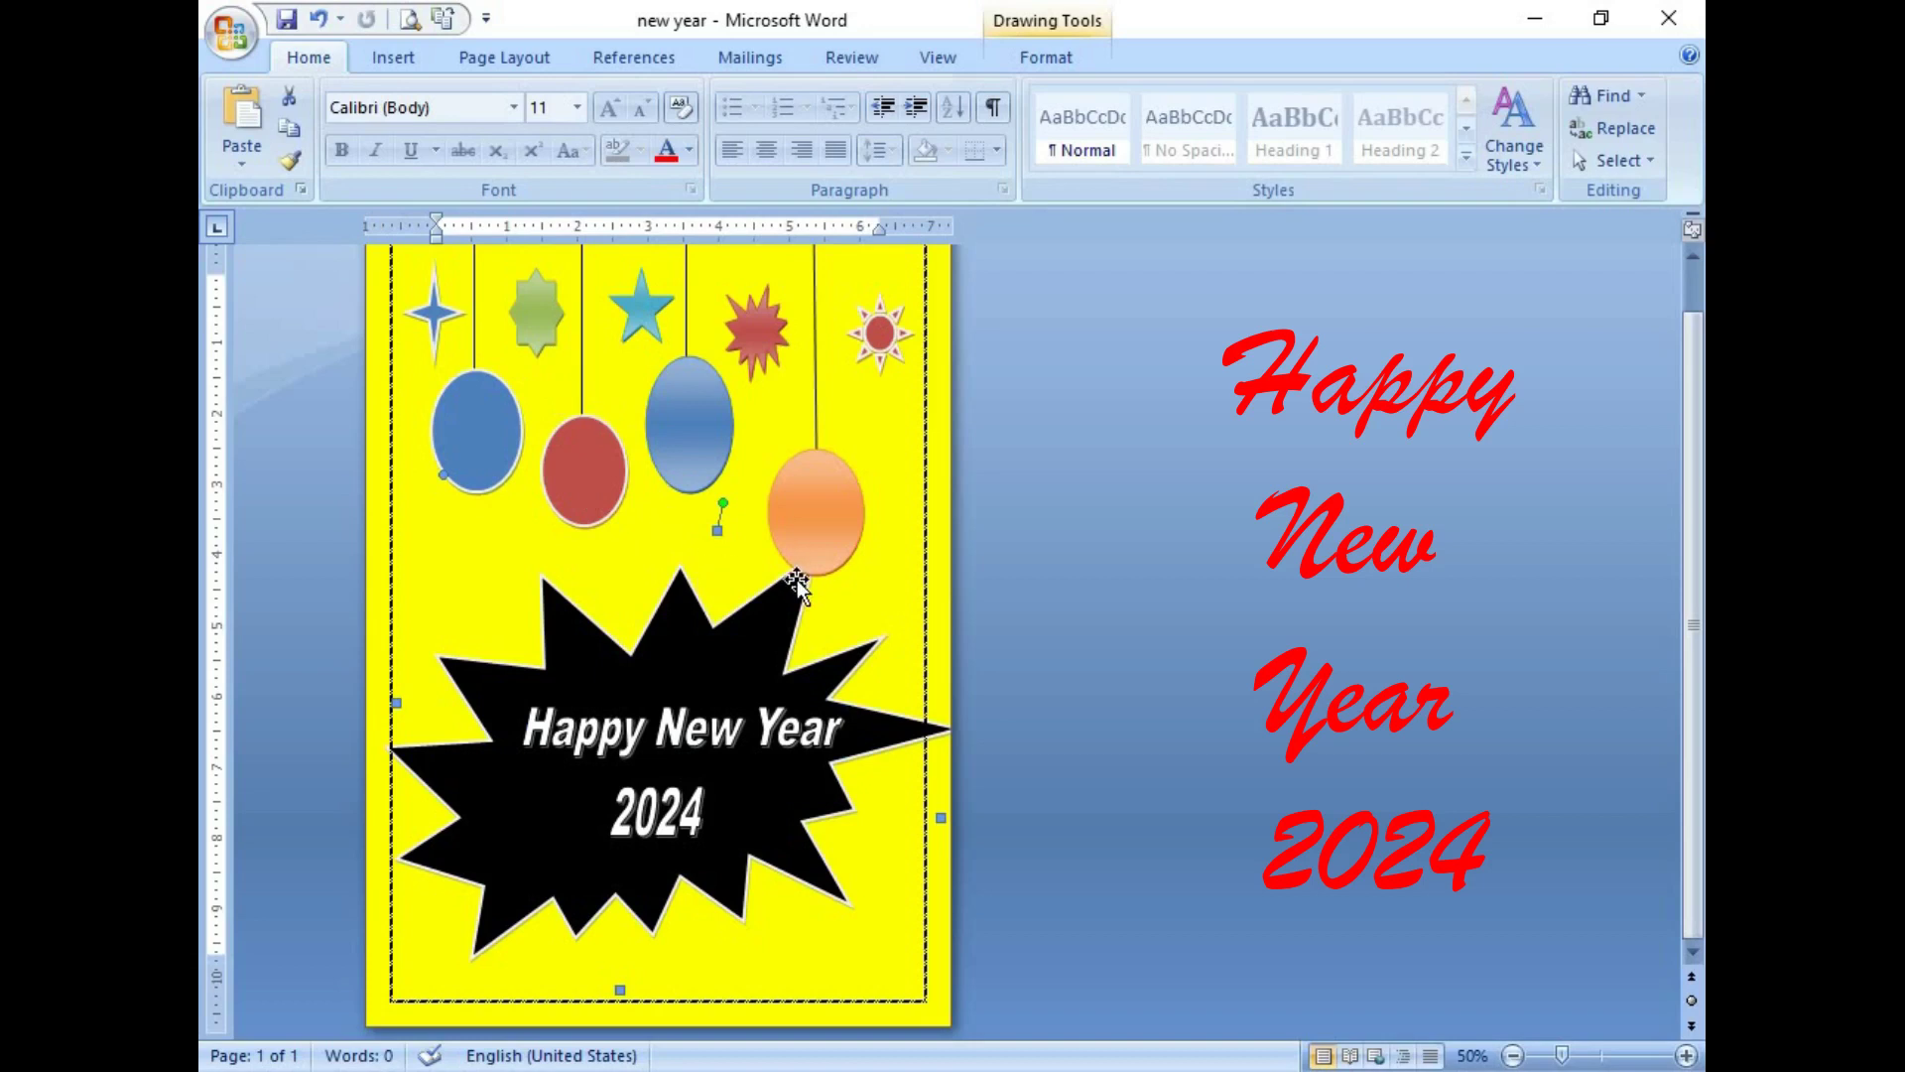
pyautogui.scroll(2, 796, 585)
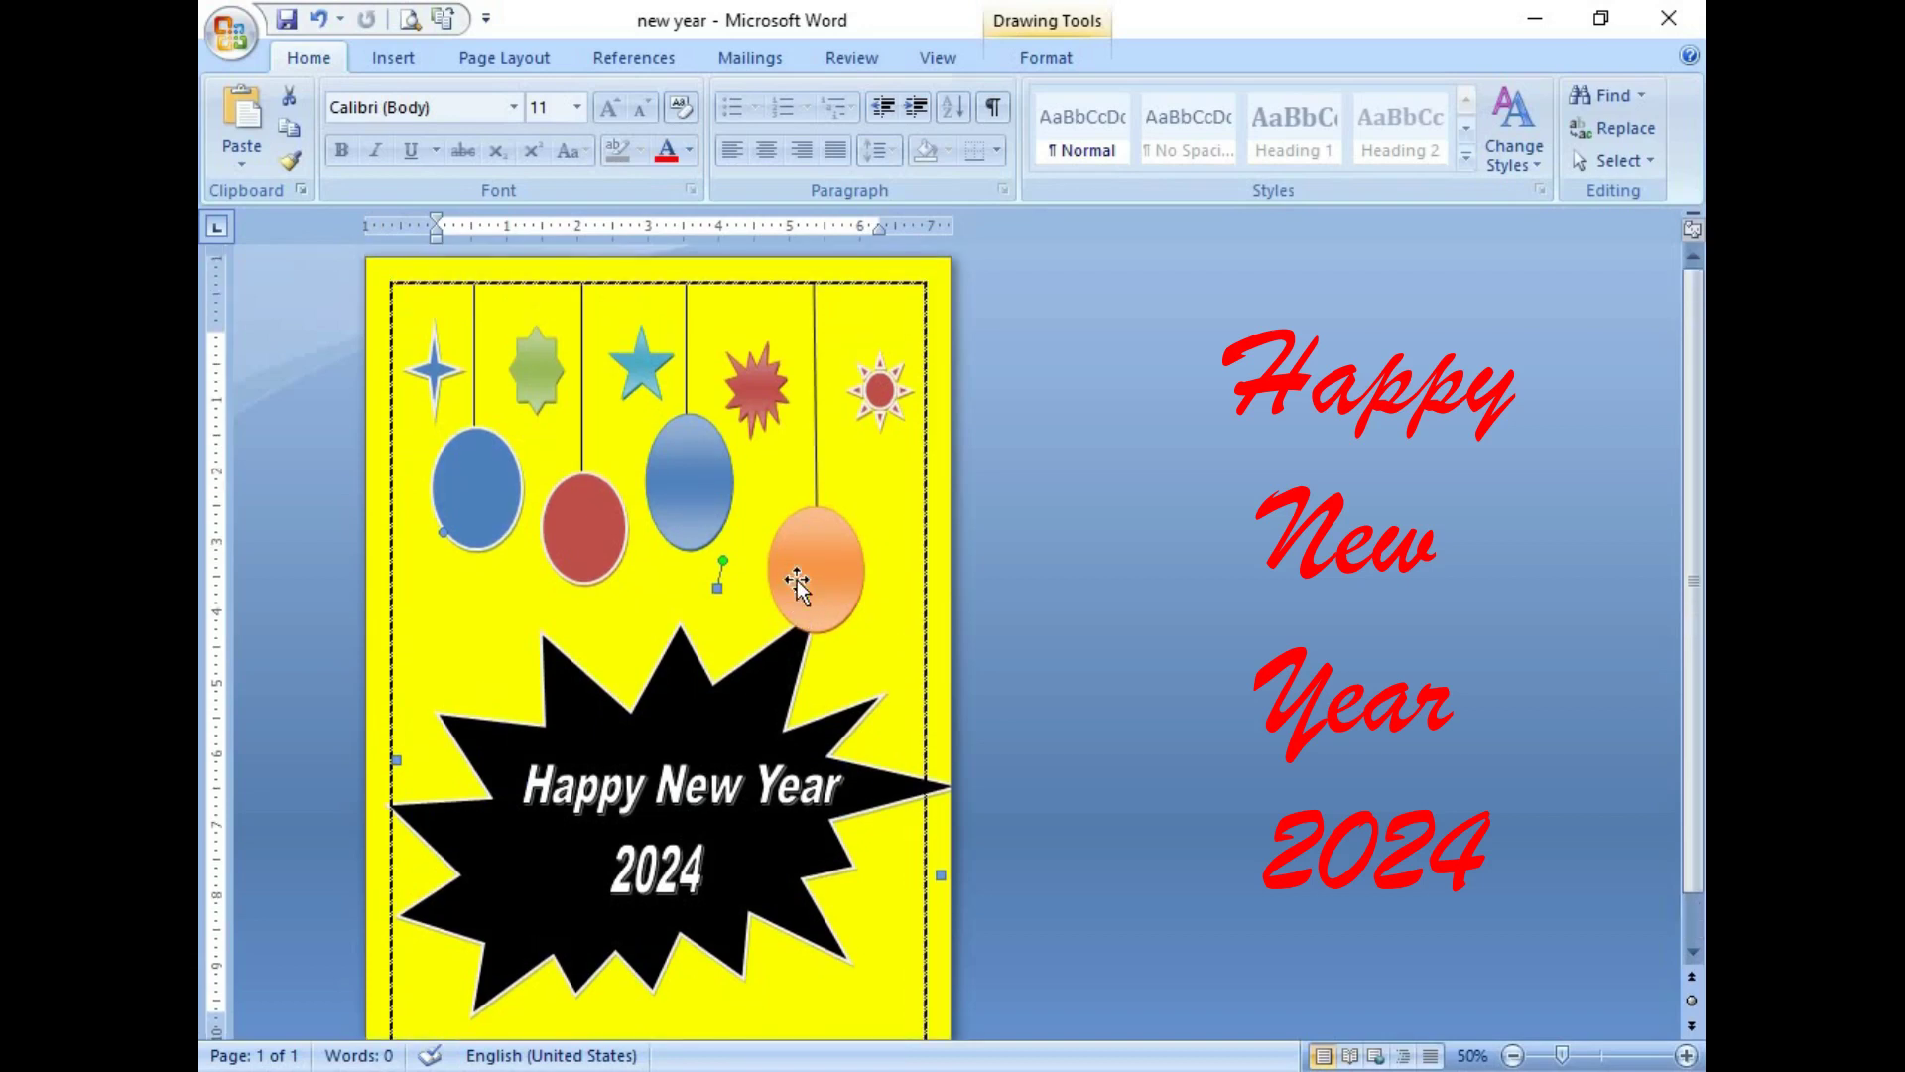
pyautogui.scroll(-2, 797, 585)
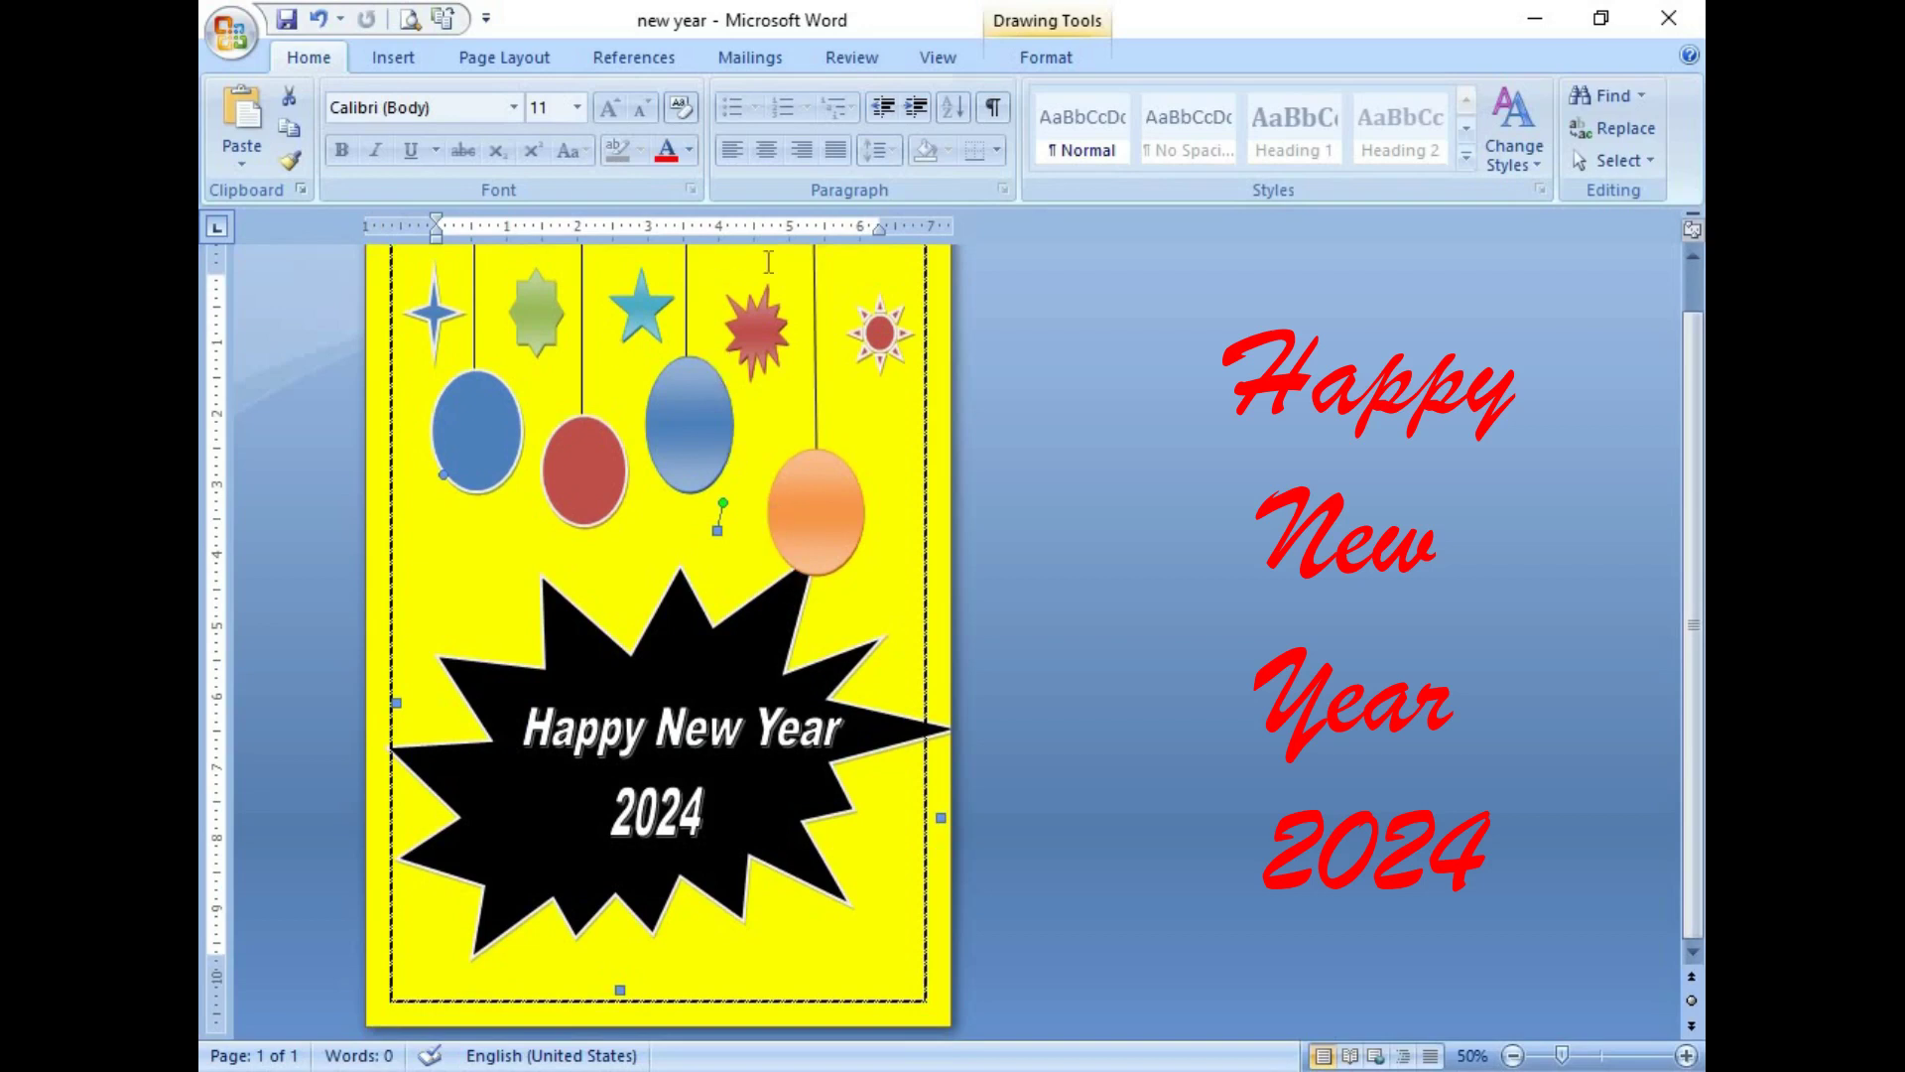
pyautogui.click(1512, 1056)
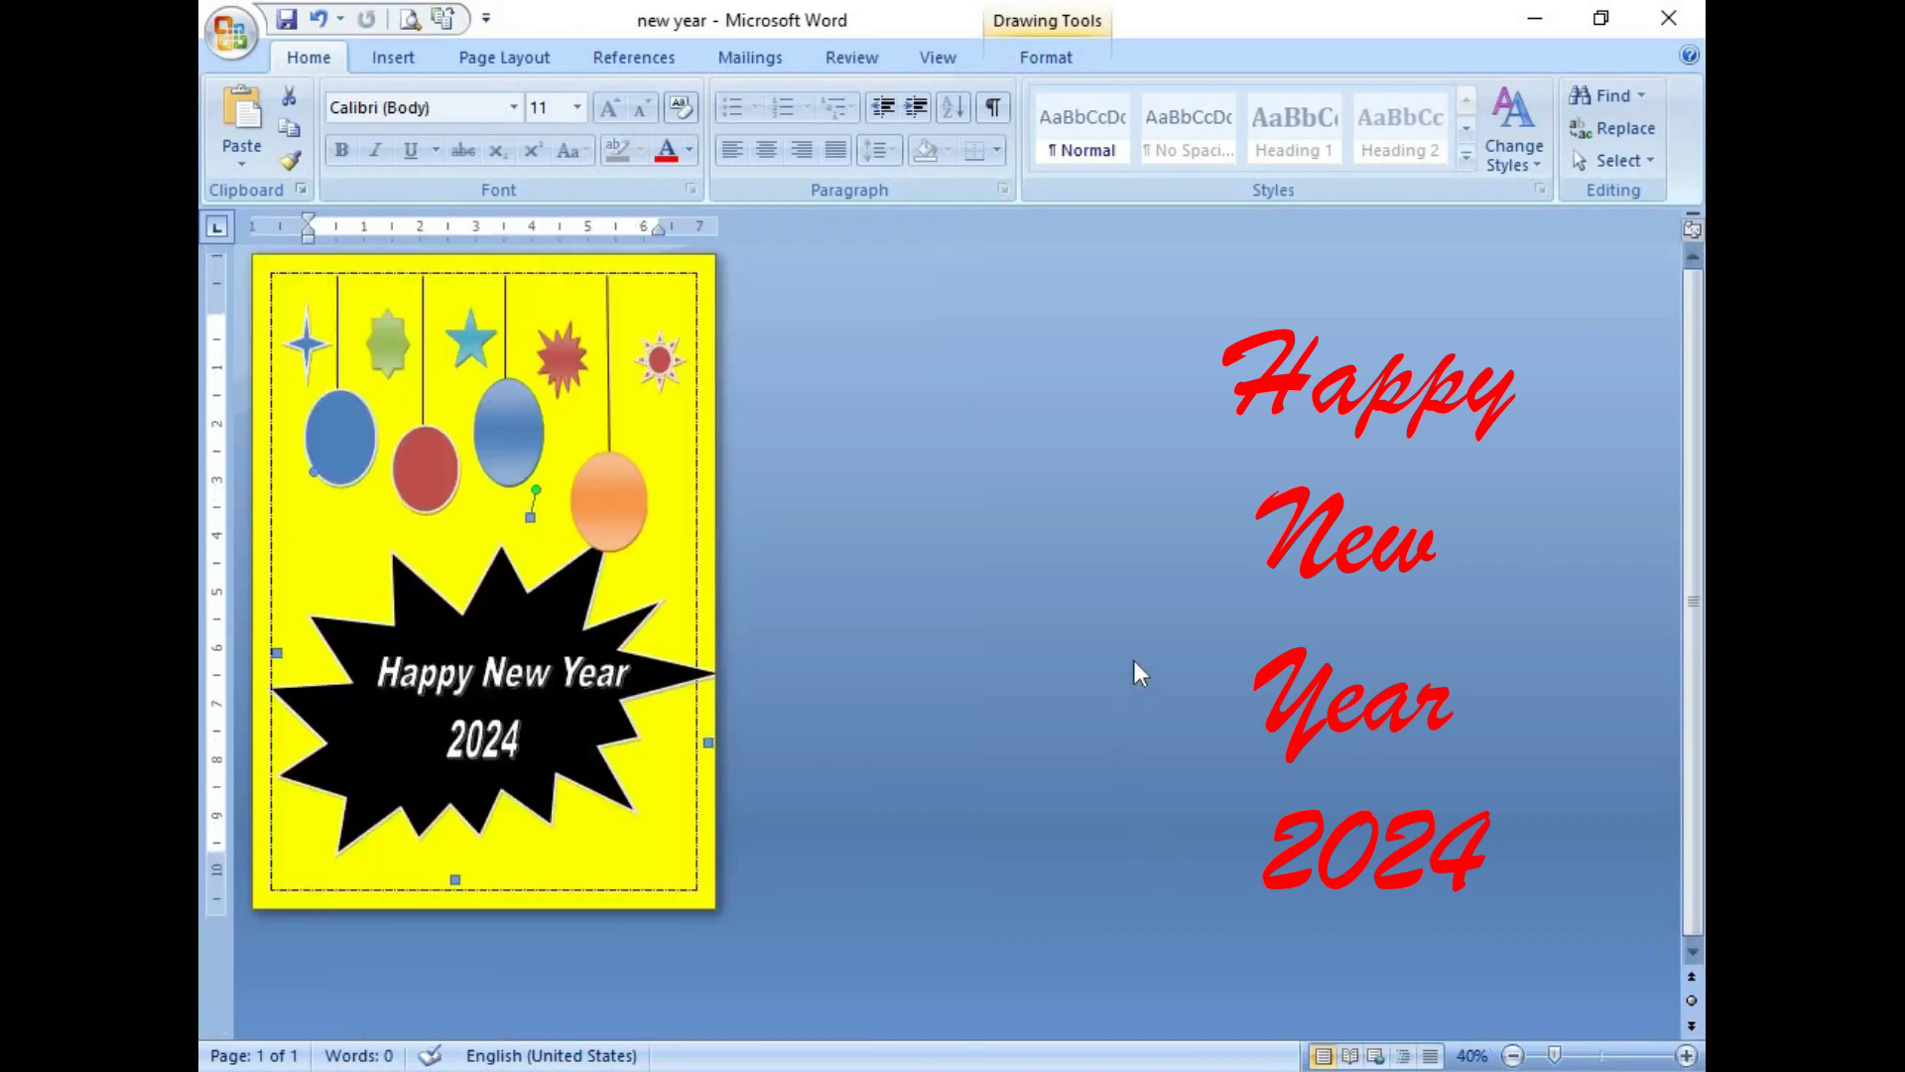
# Step: Move 'Happy New Year' slightly higher and stretch it taller
pyautogui.click(481, 684)
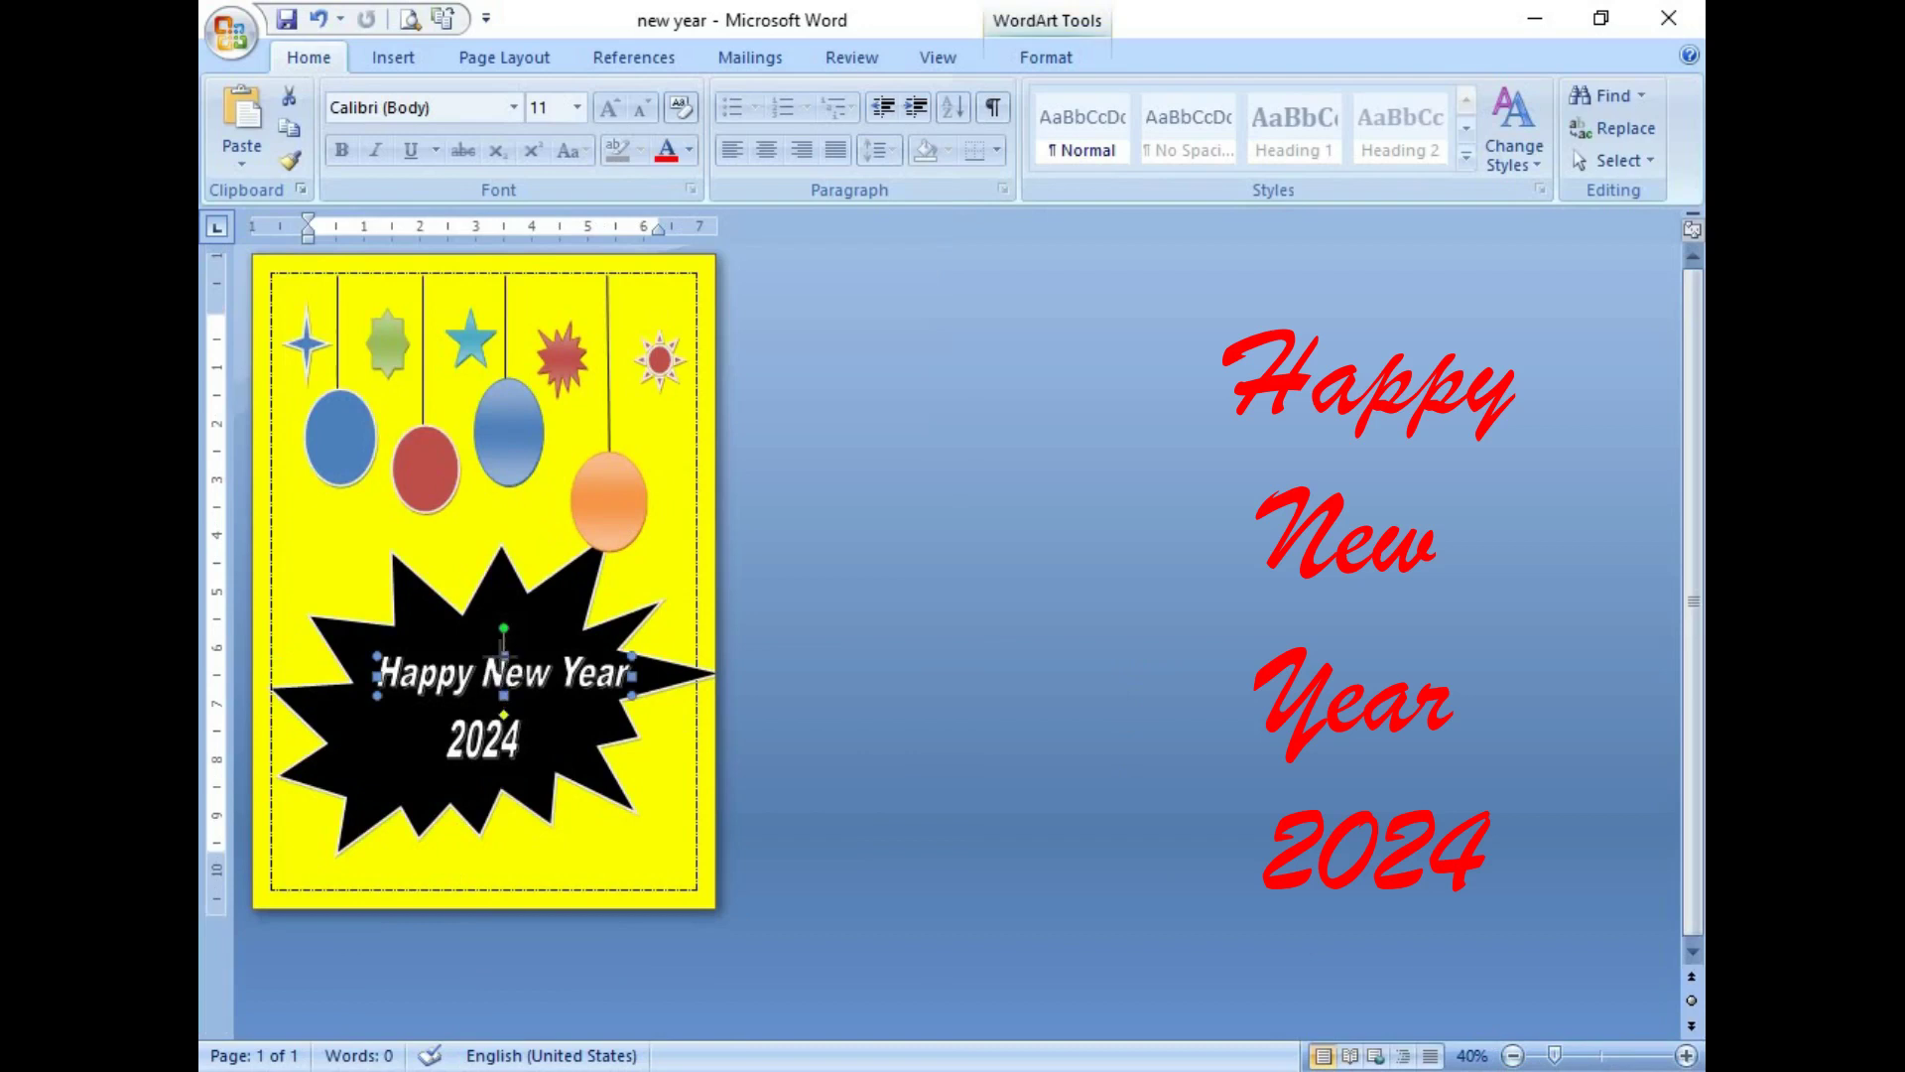
pyautogui.moveTo(503, 650); pyautogui.dragTo(503, 638)
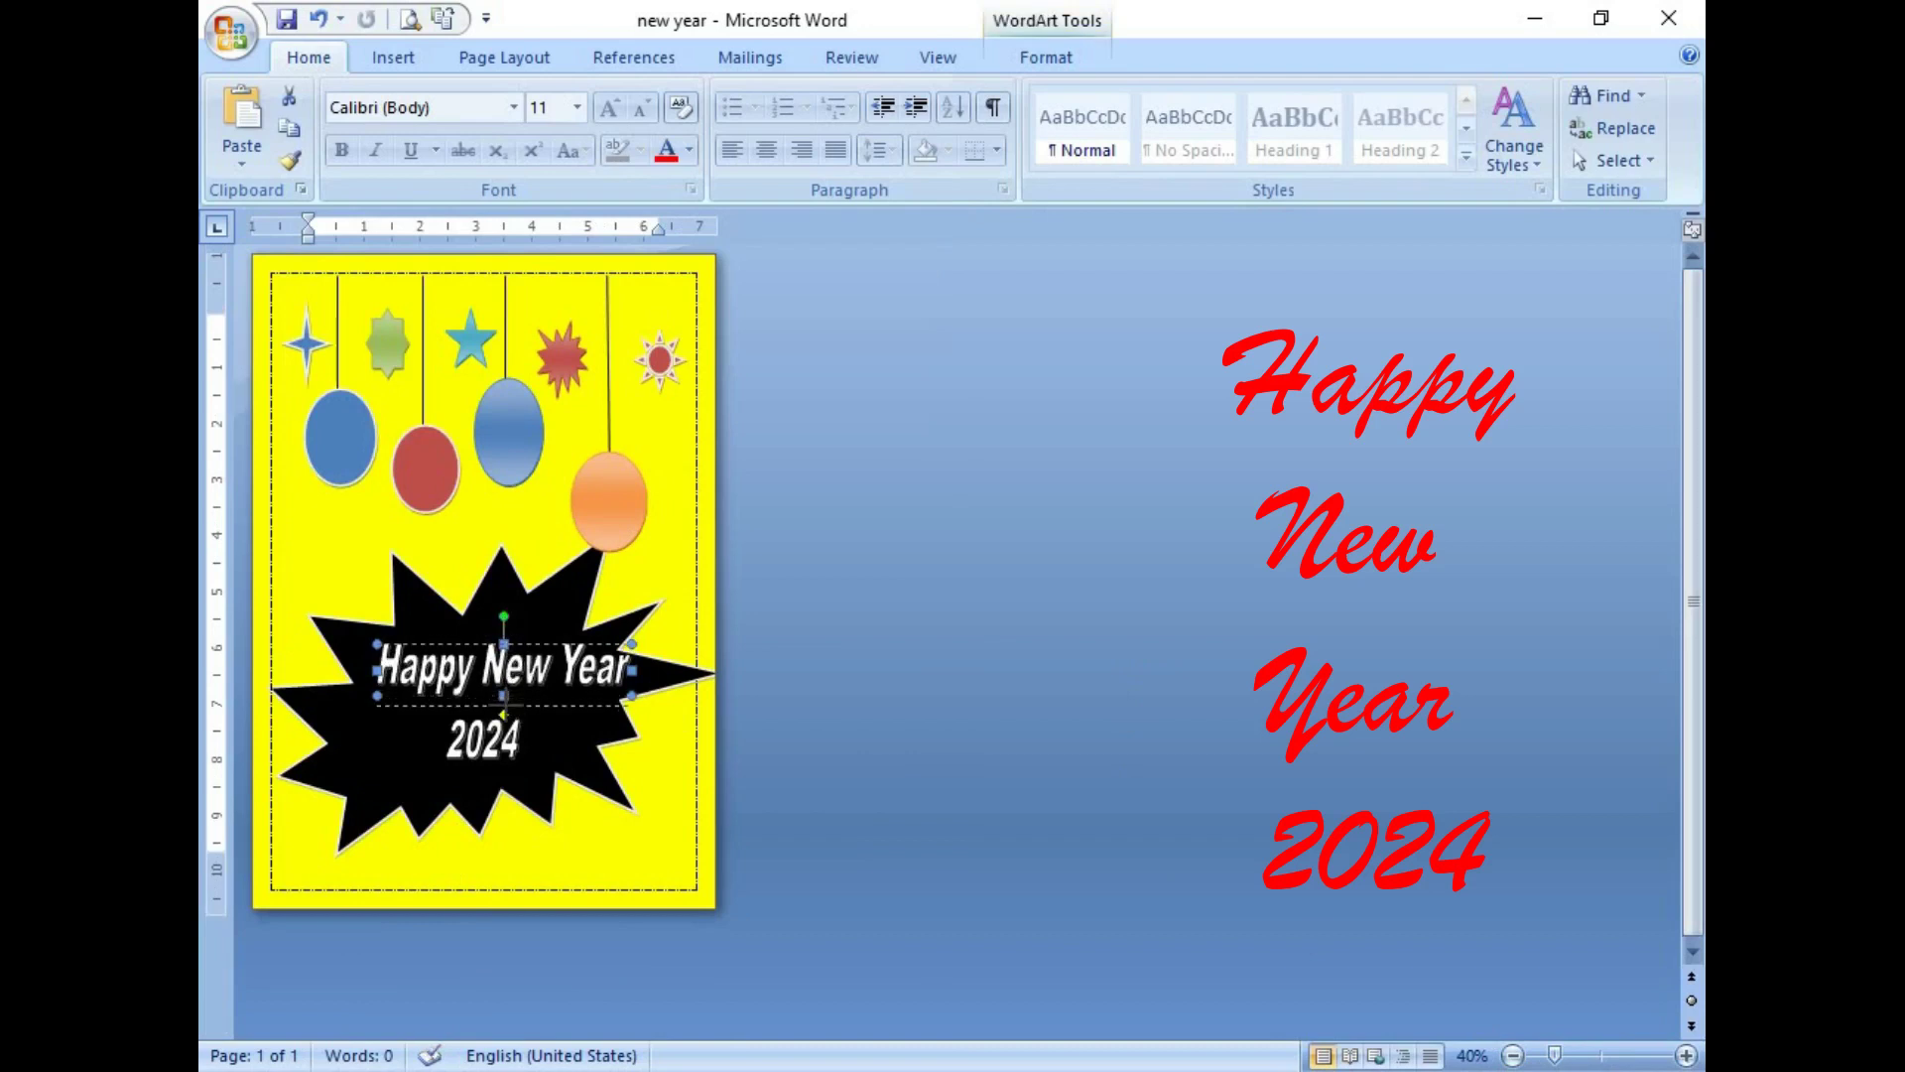
pyautogui.moveTo(504, 695); pyautogui.dragTo(505, 705)
# Step: Enlarge the '2024' WordArt and nudge it down two steps beneath the heading
pyautogui.click(556, 762)
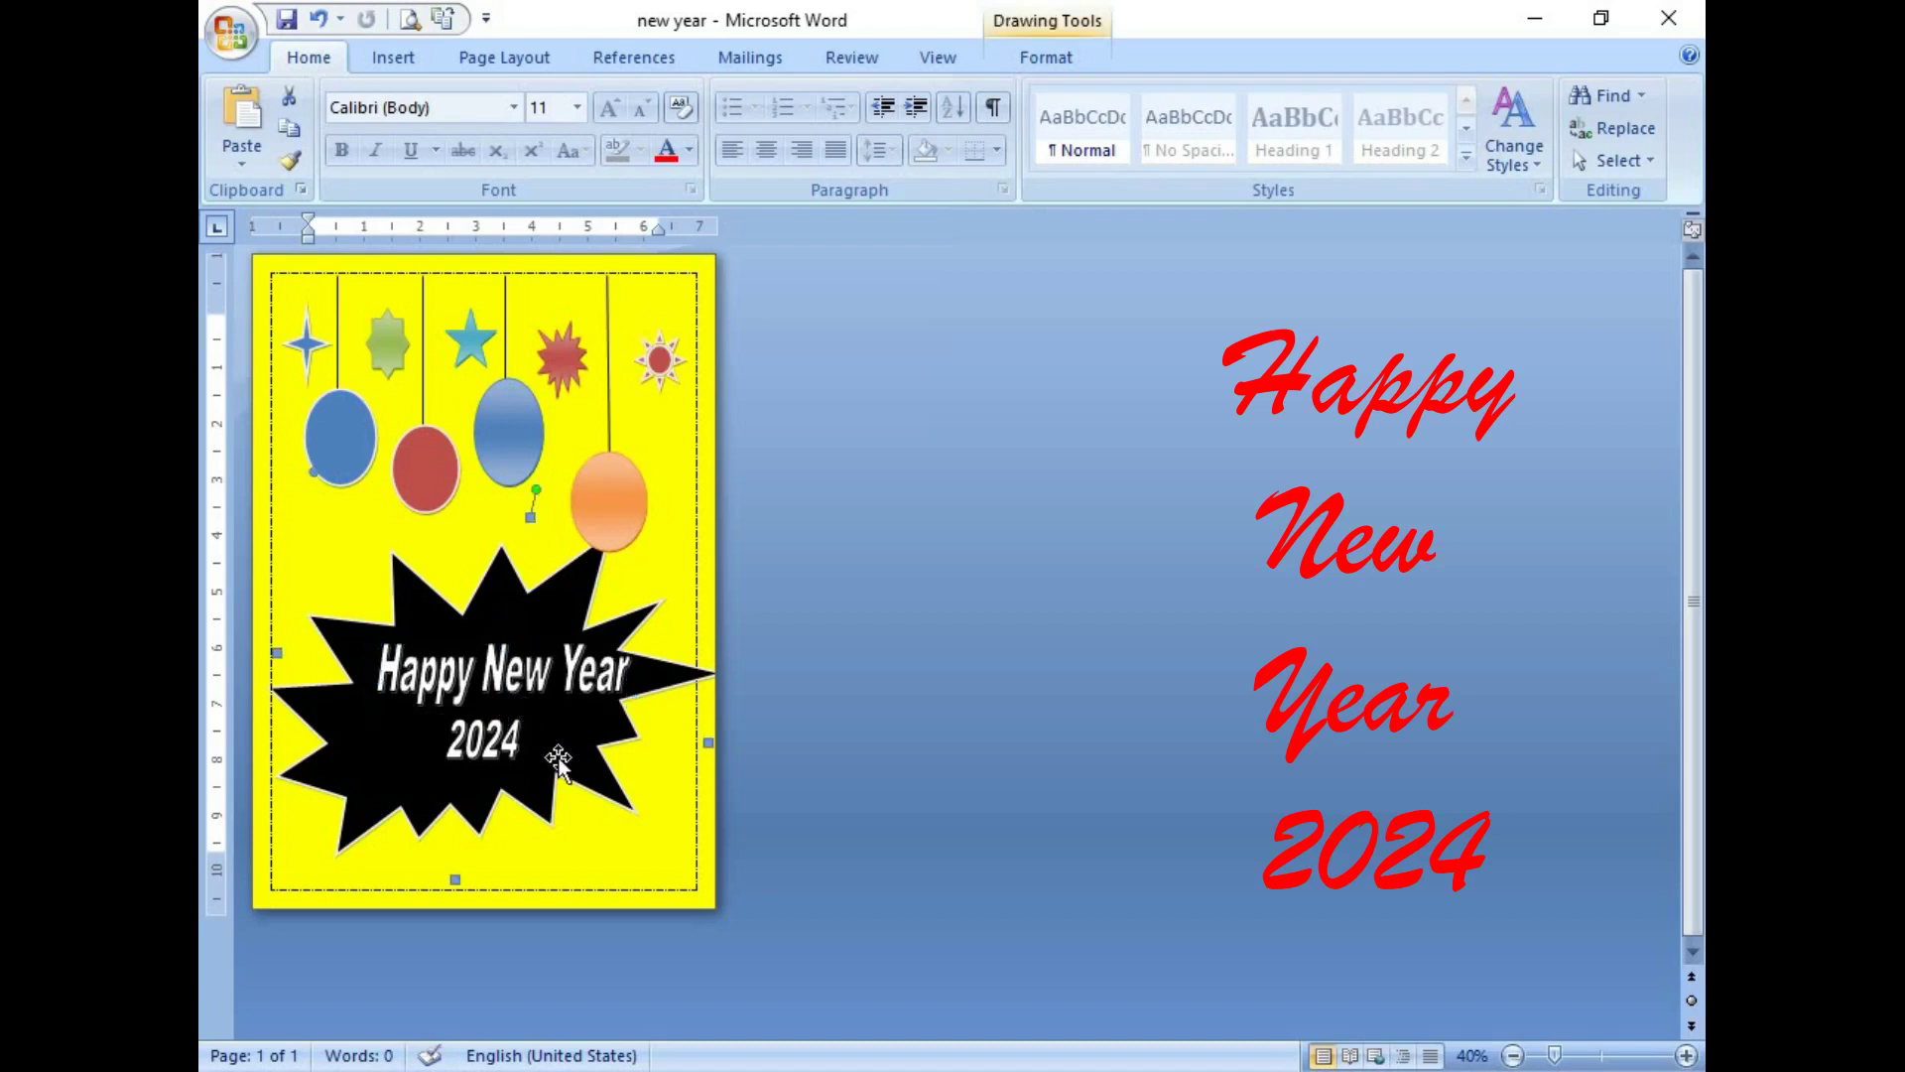
pyautogui.click(504, 746)
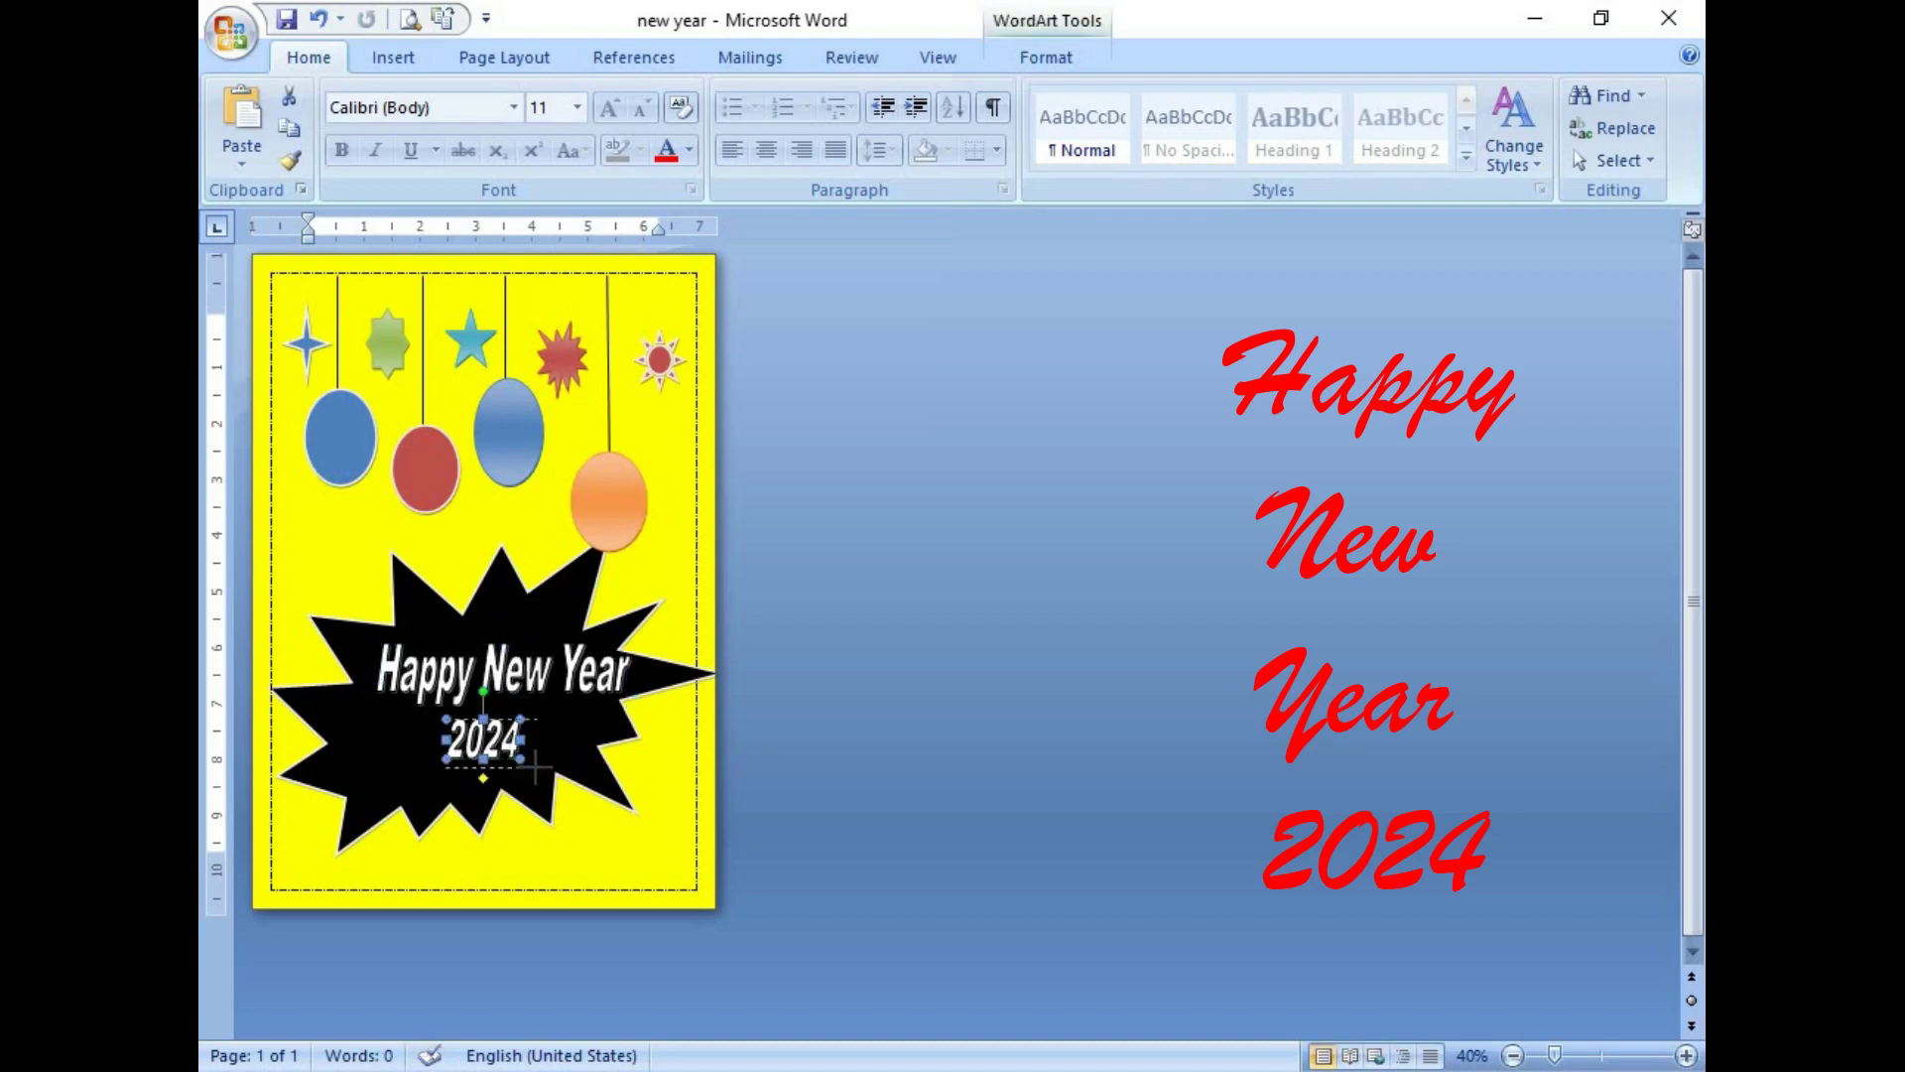
pyautogui.moveTo(520, 760)
pyautogui.mouseDown()
pyautogui.moveTo(538, 770)
pyautogui.moveTo(544, 746)
pyautogui.mouseUp()
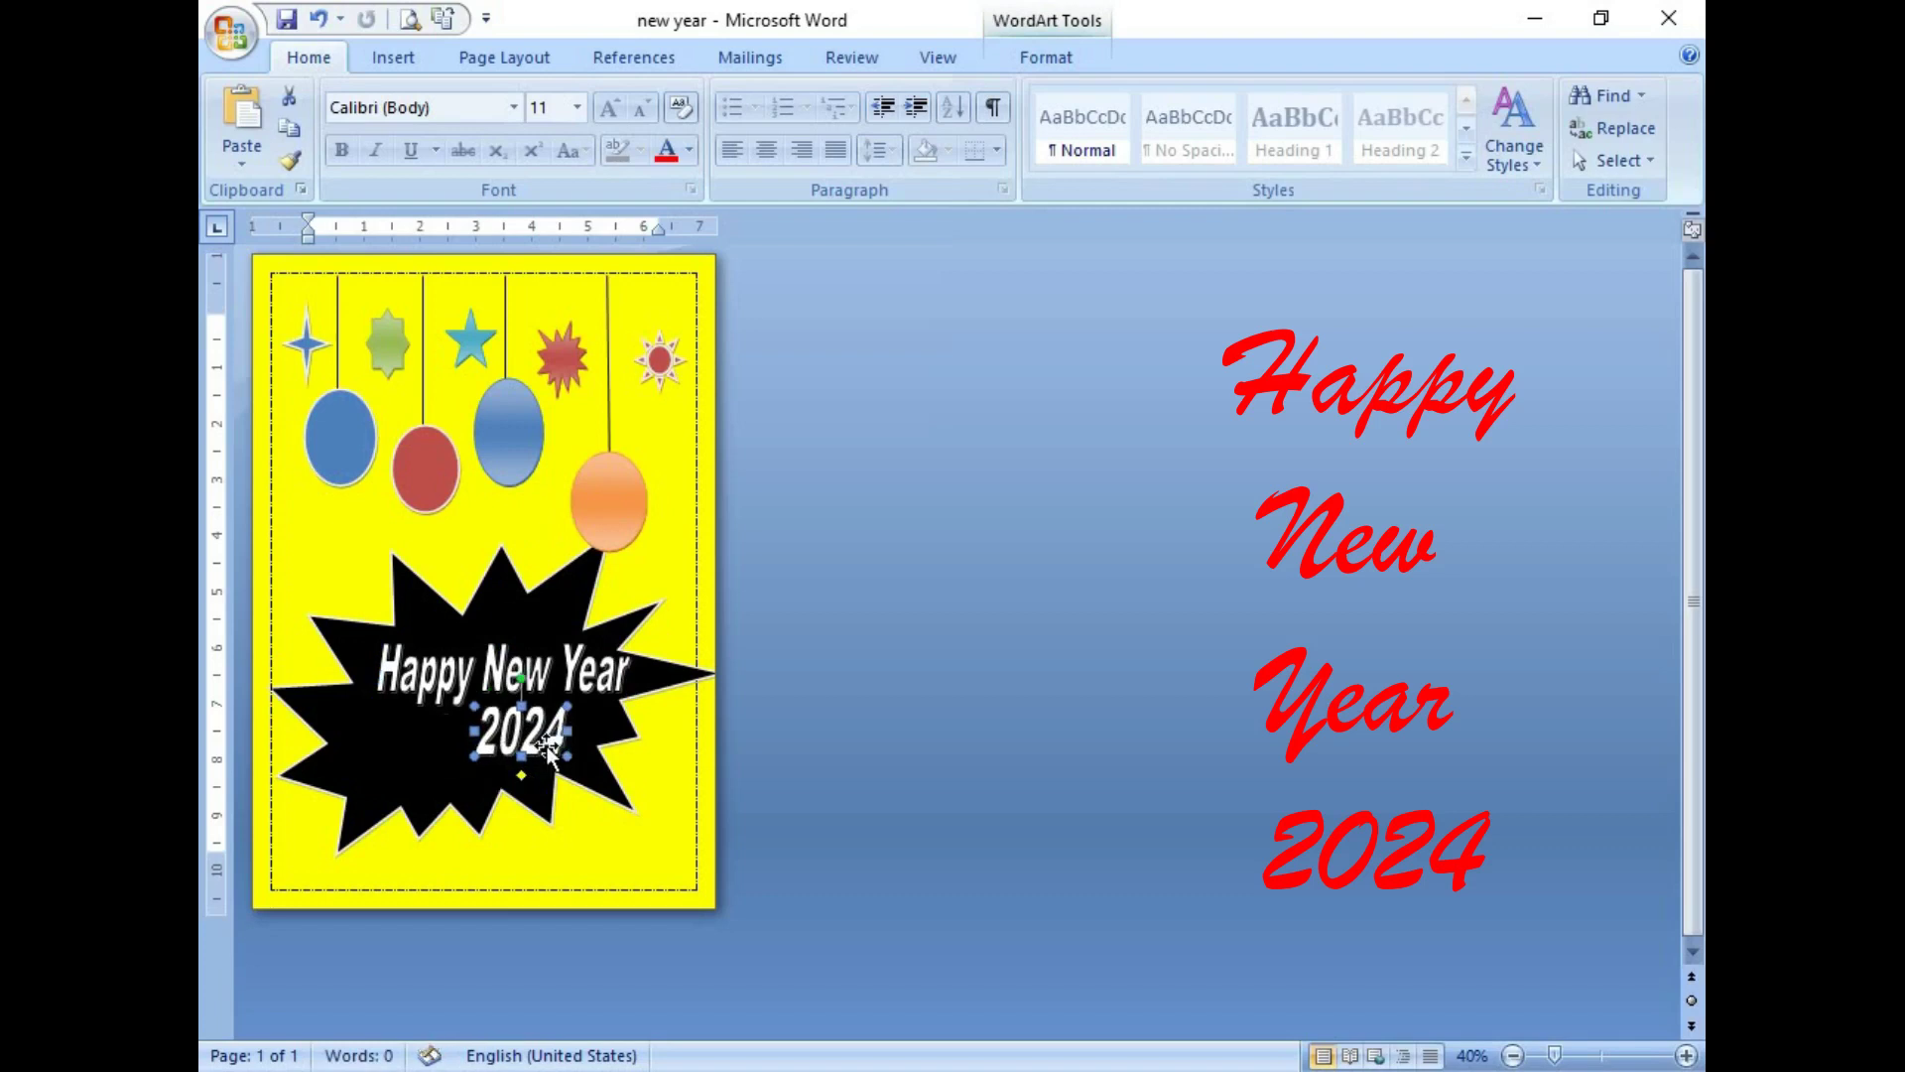
pyautogui.press('Down')
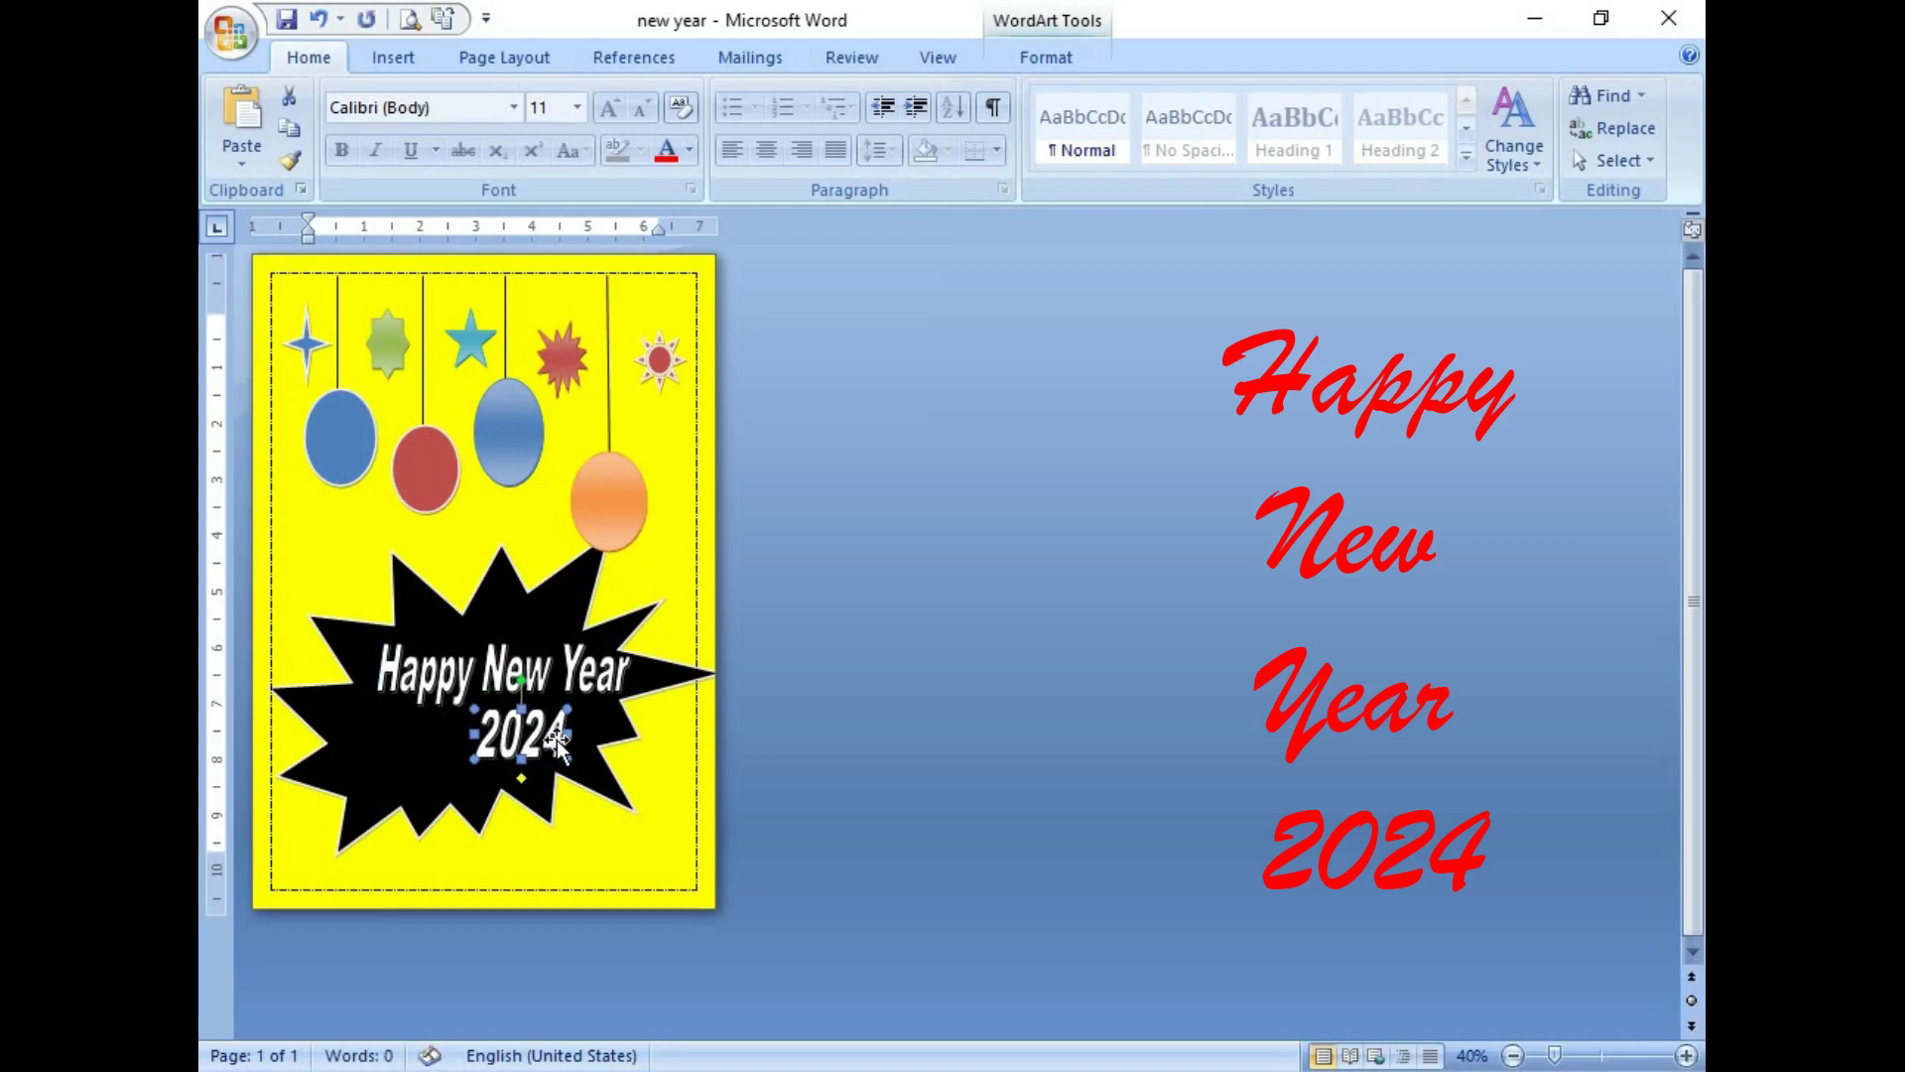
pyautogui.press('Down')
pyautogui.press('Down')
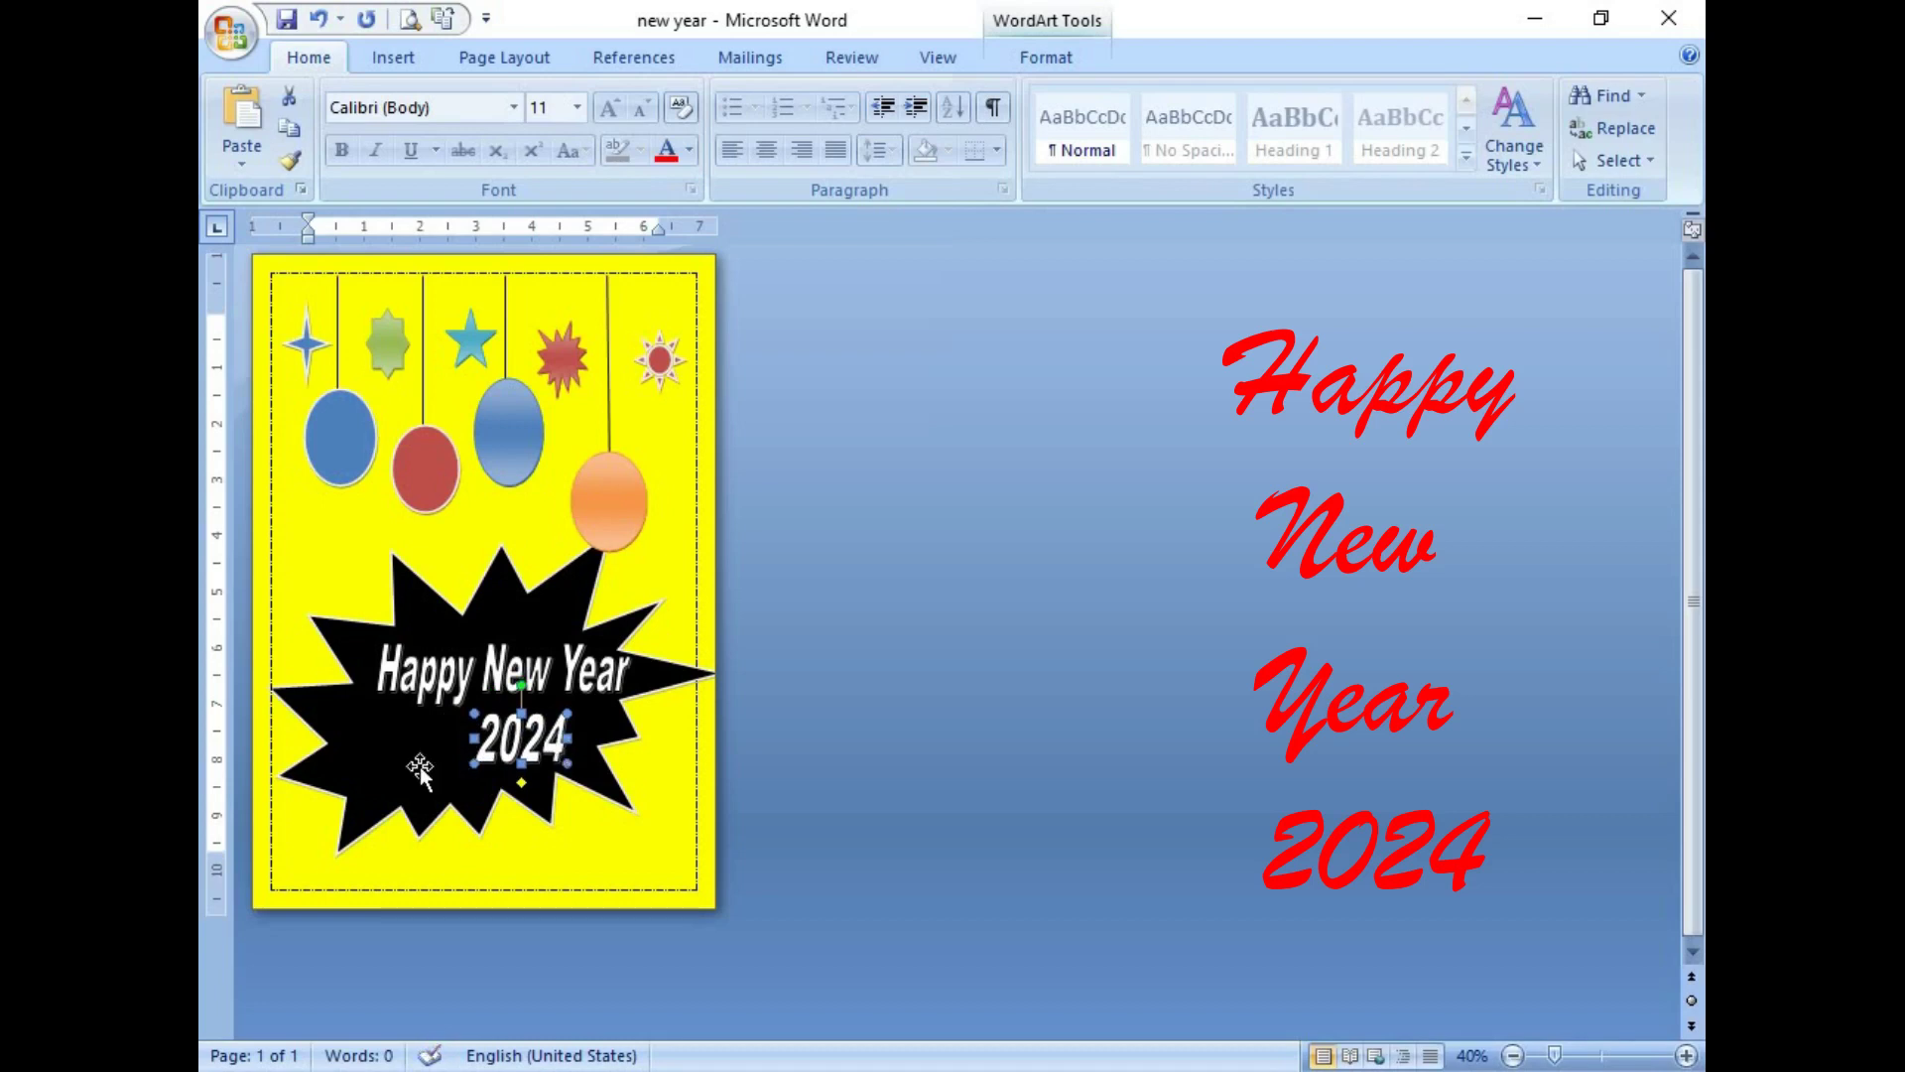
pyautogui.click(425, 772)
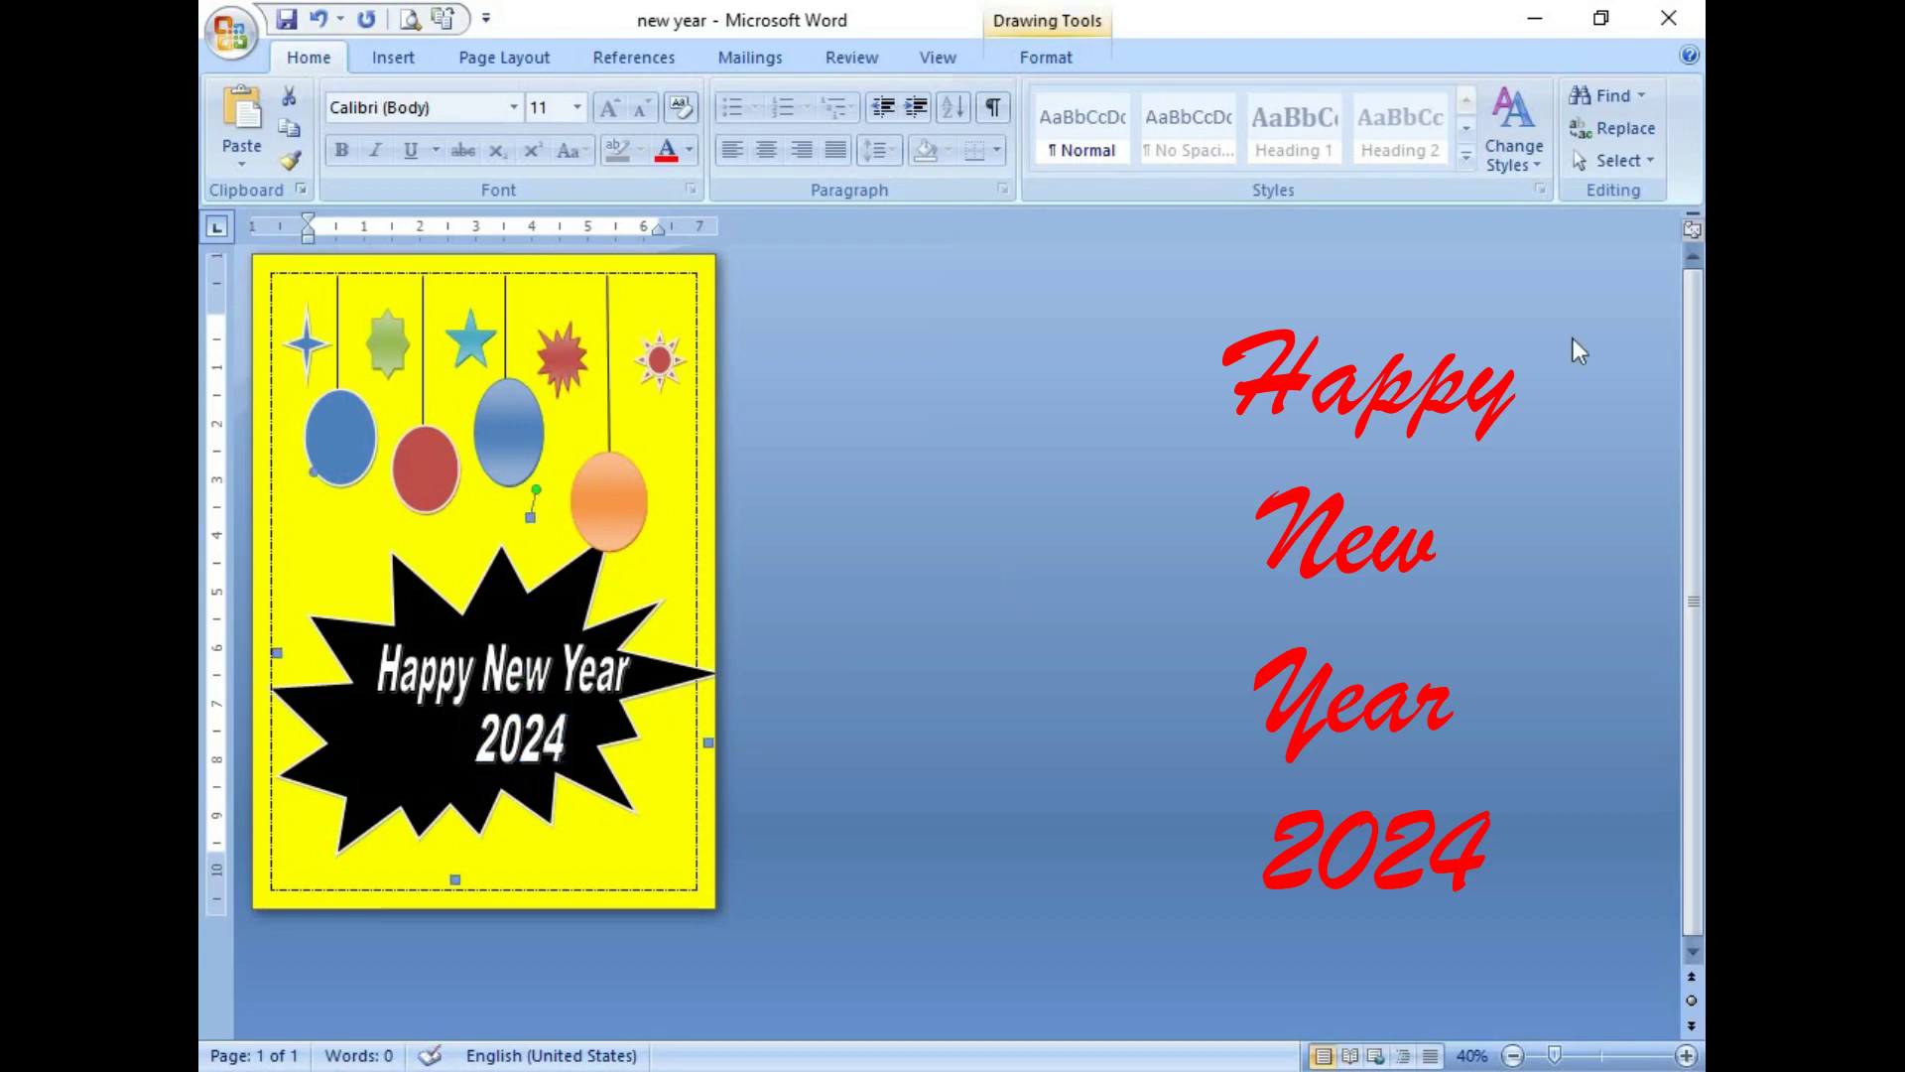
pyautogui.click(391, 58)
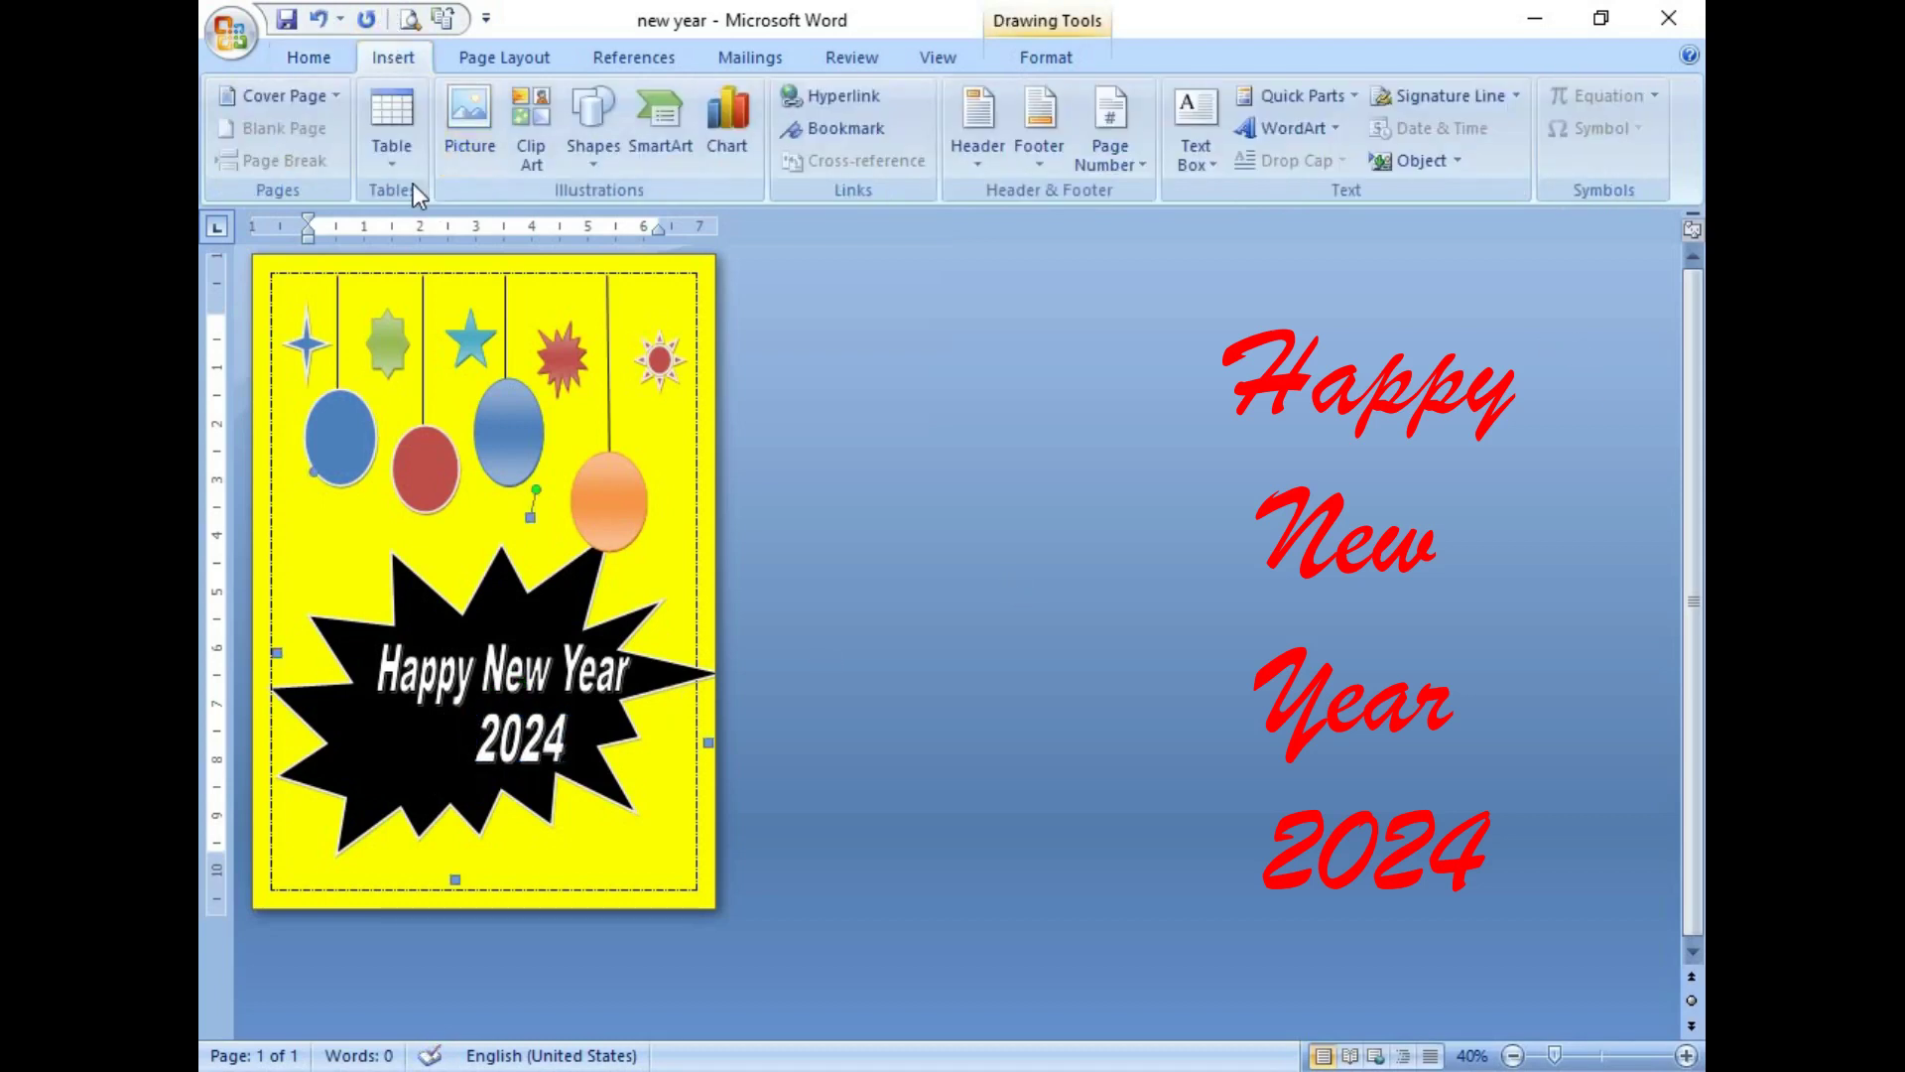
# Step: Draw a heart on the starburst's lower left and apply the red gradient shape style
pyautogui.click(595, 167)
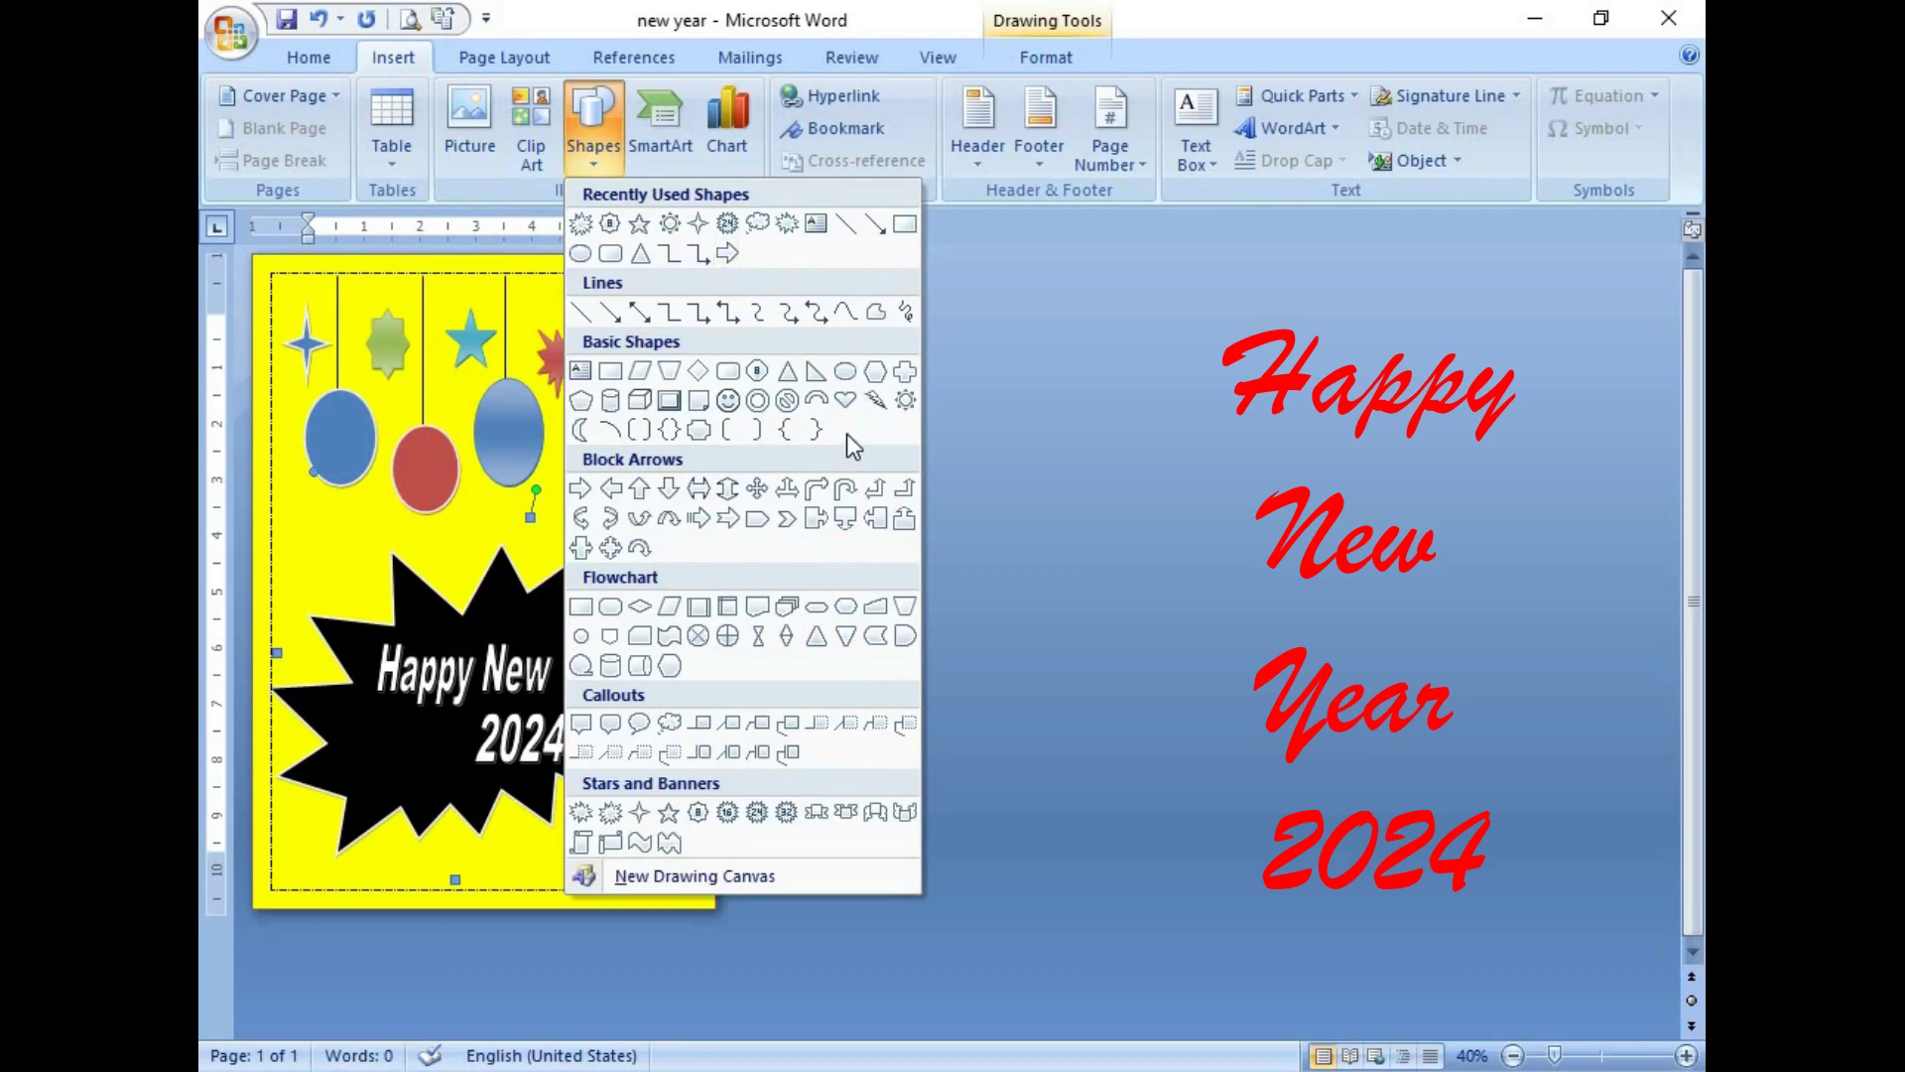
pyautogui.click(846, 402)
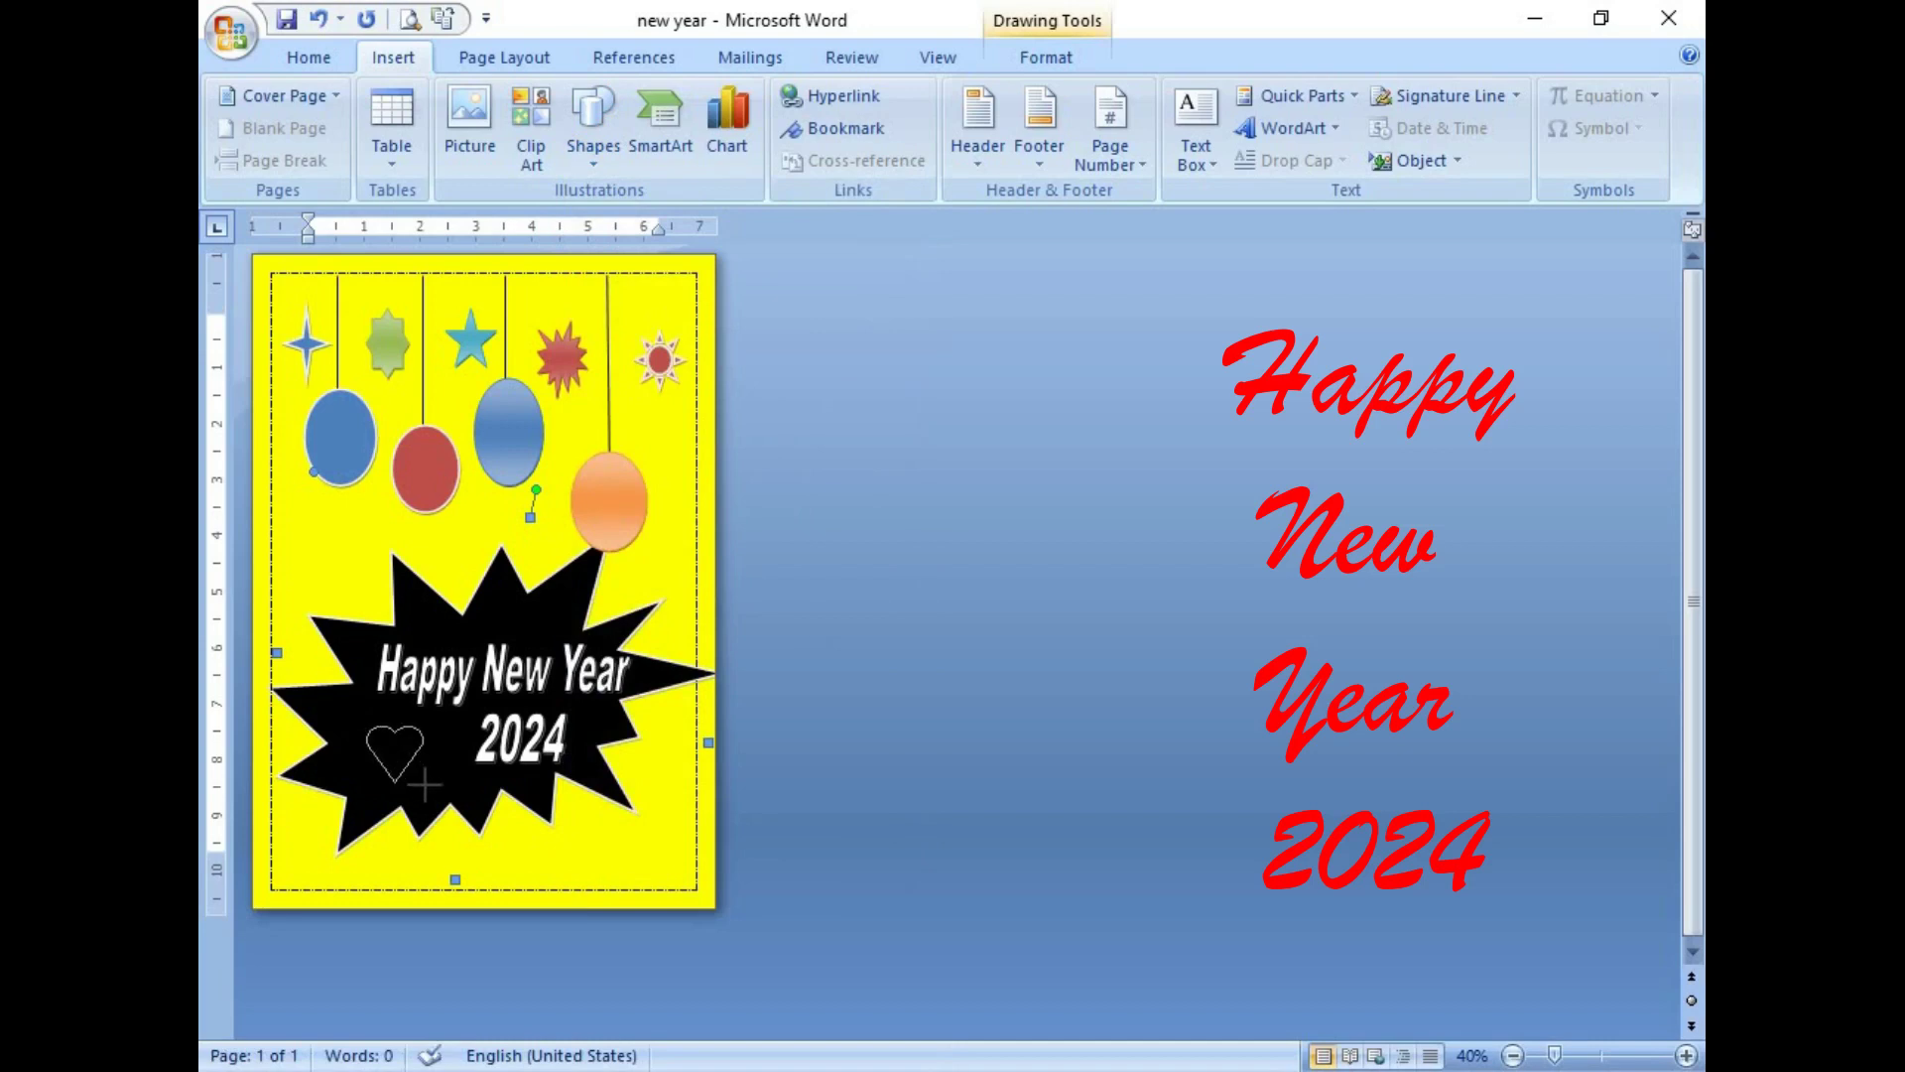
pyautogui.moveTo(366, 726); pyautogui.dragTo(424, 785)
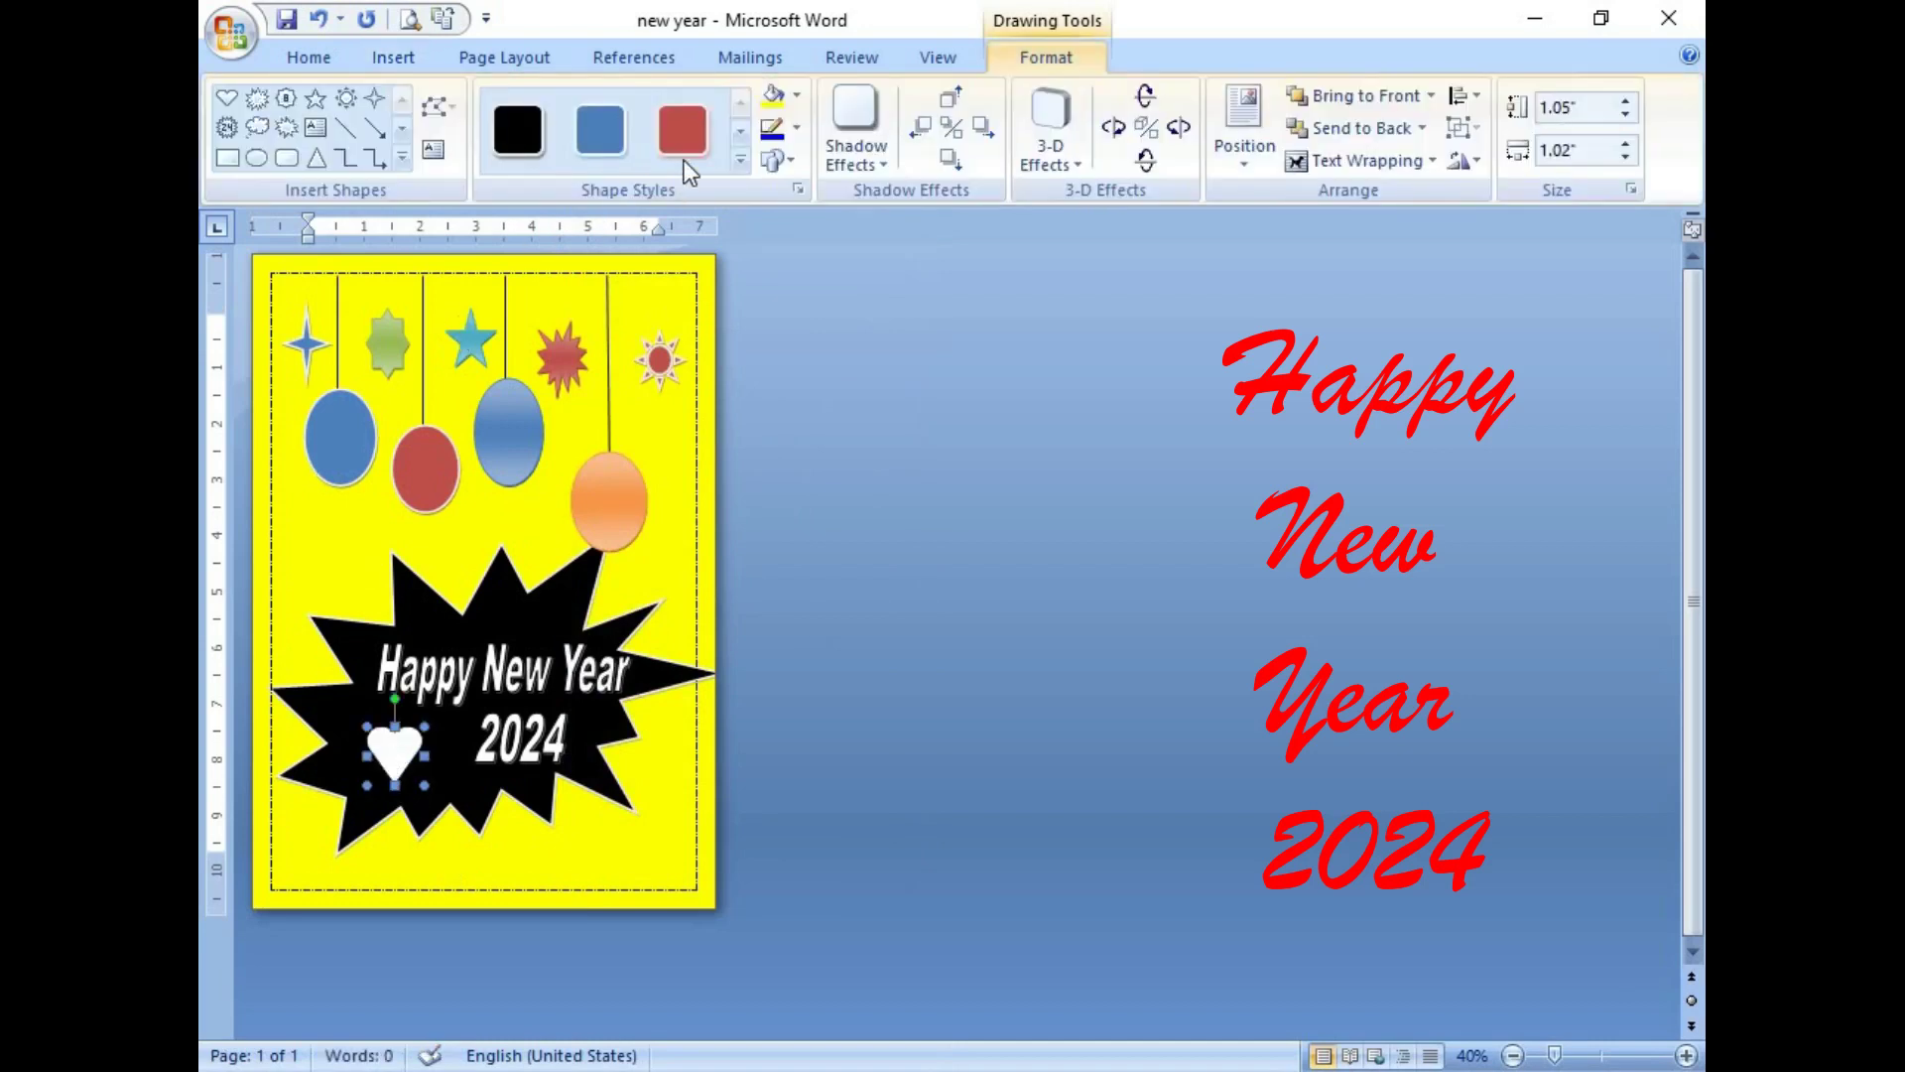
pyautogui.click(682, 134)
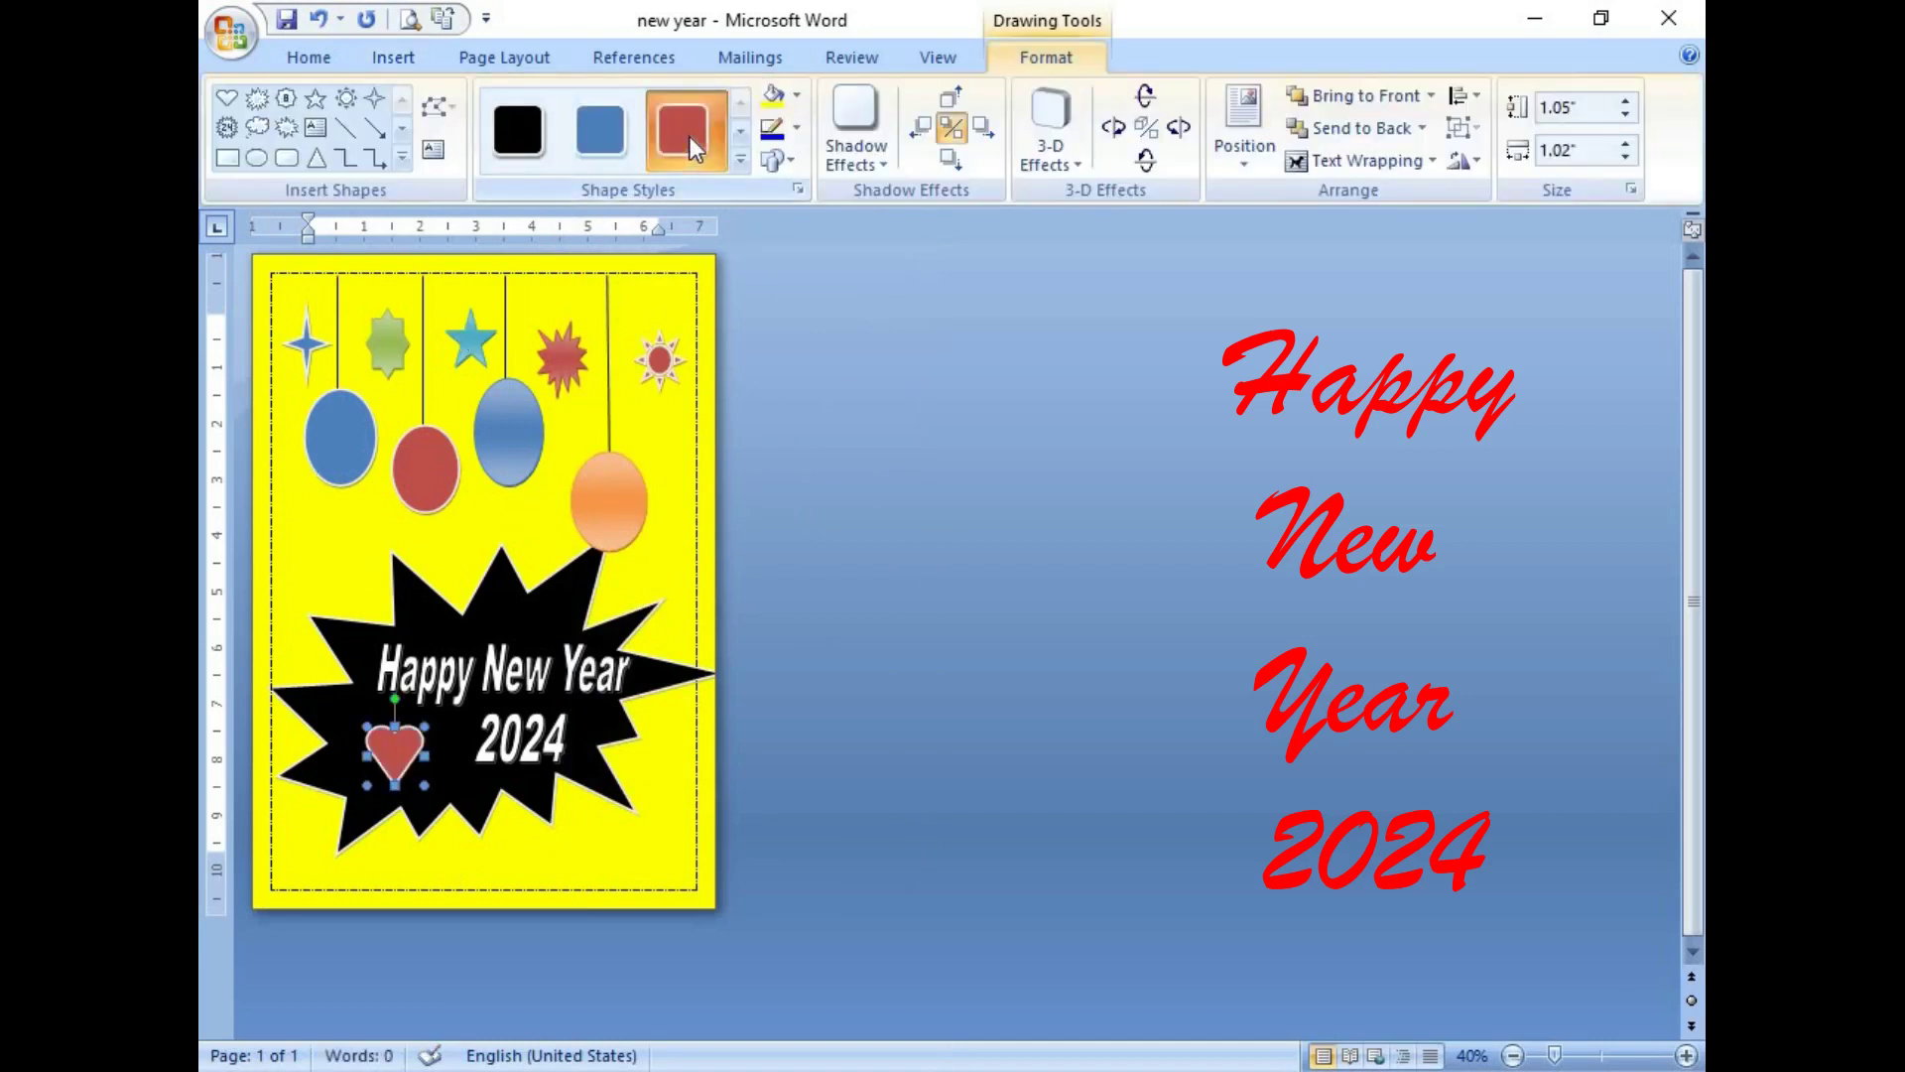
pyautogui.click(740, 159)
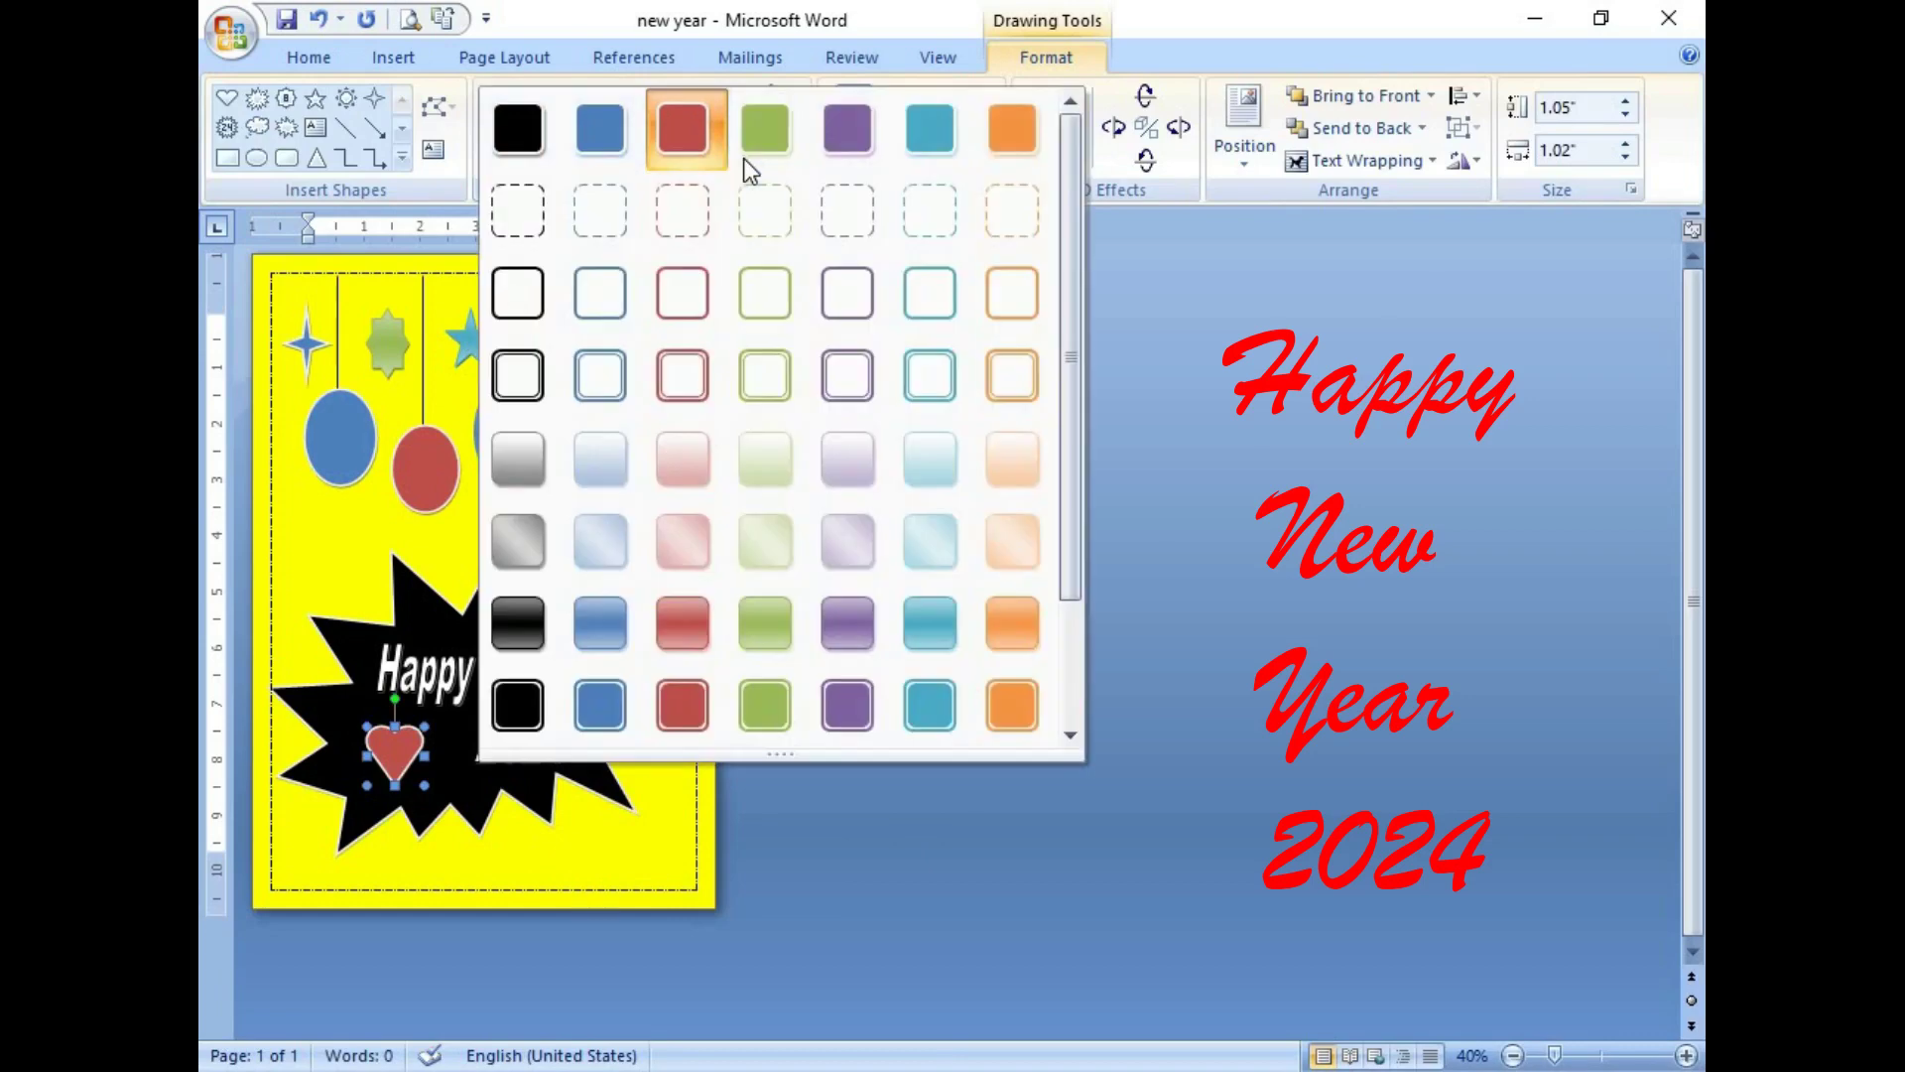
pyautogui.click(687, 629)
pyautogui.click(640, 833)
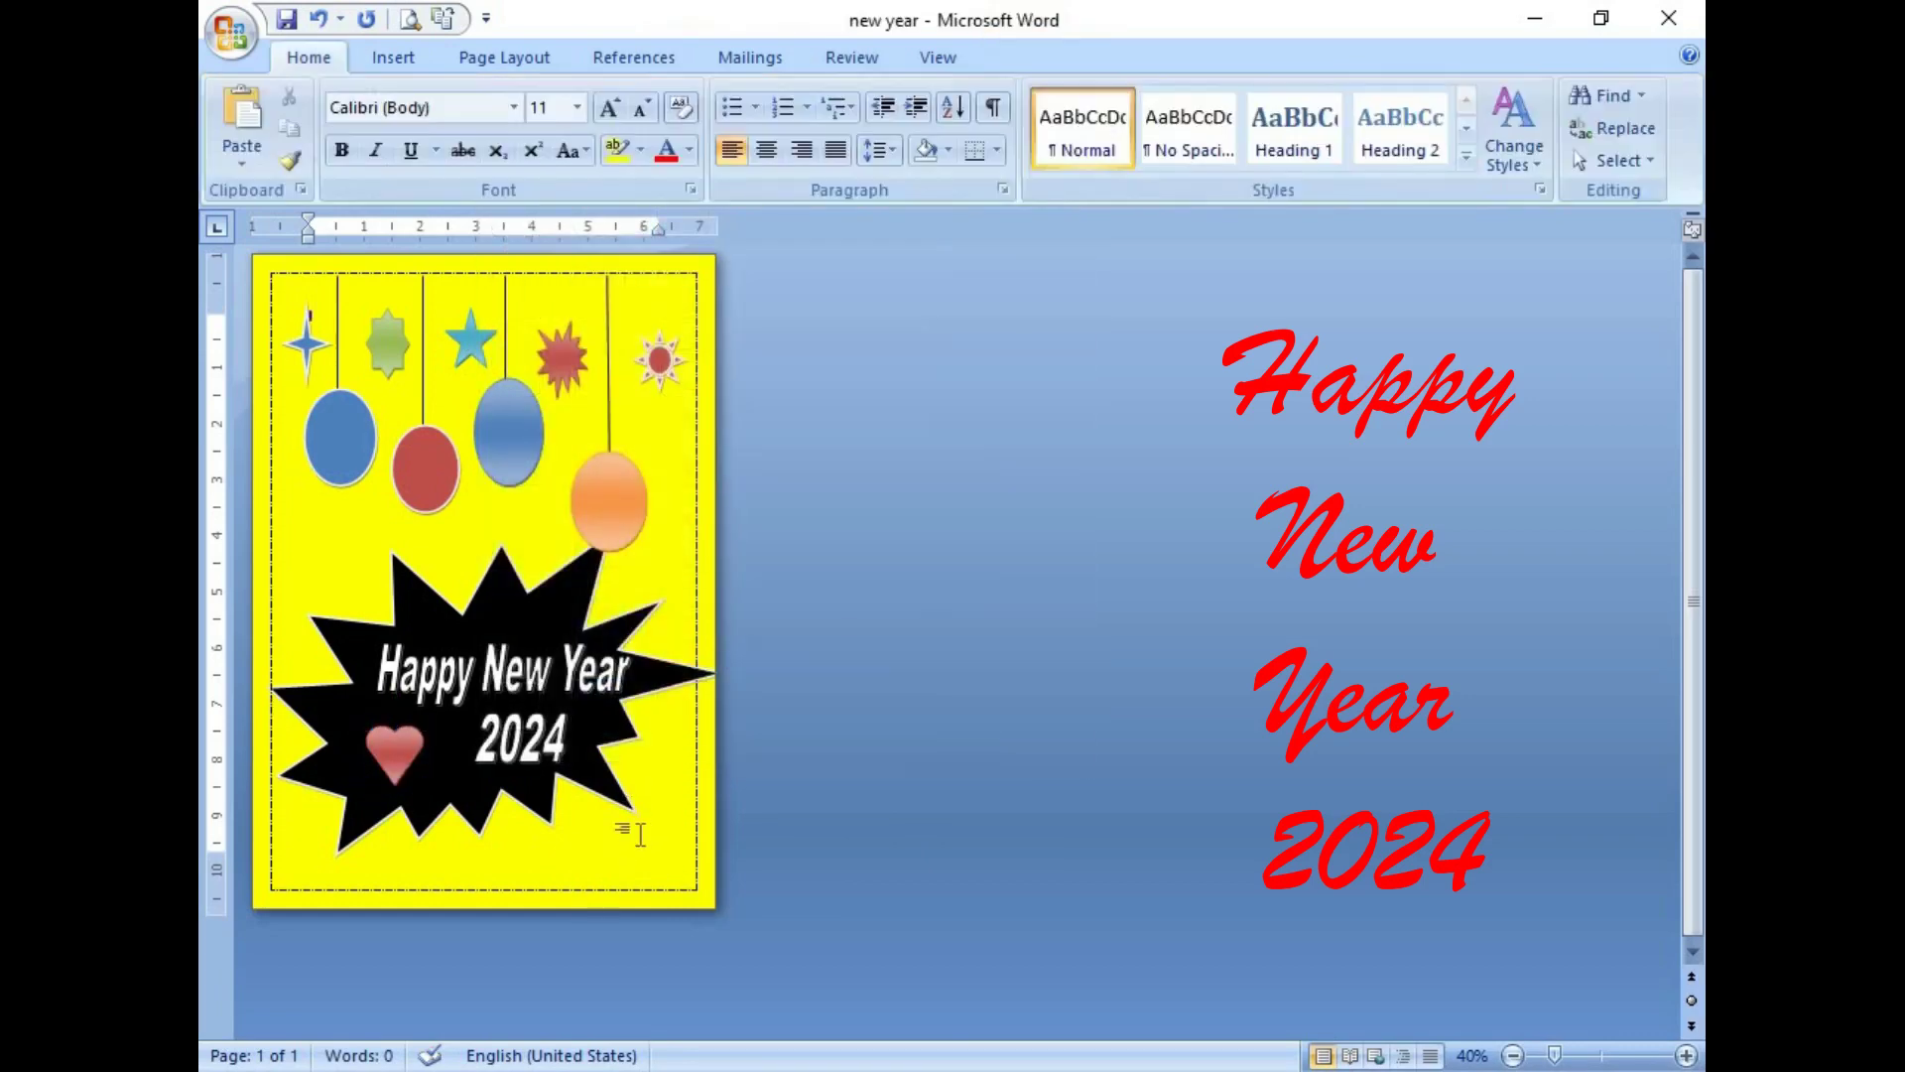
# Step: Nudge the starburst down one step and the 'Happy New Year 2024' WordArt two steps left
pyautogui.click(566, 620)
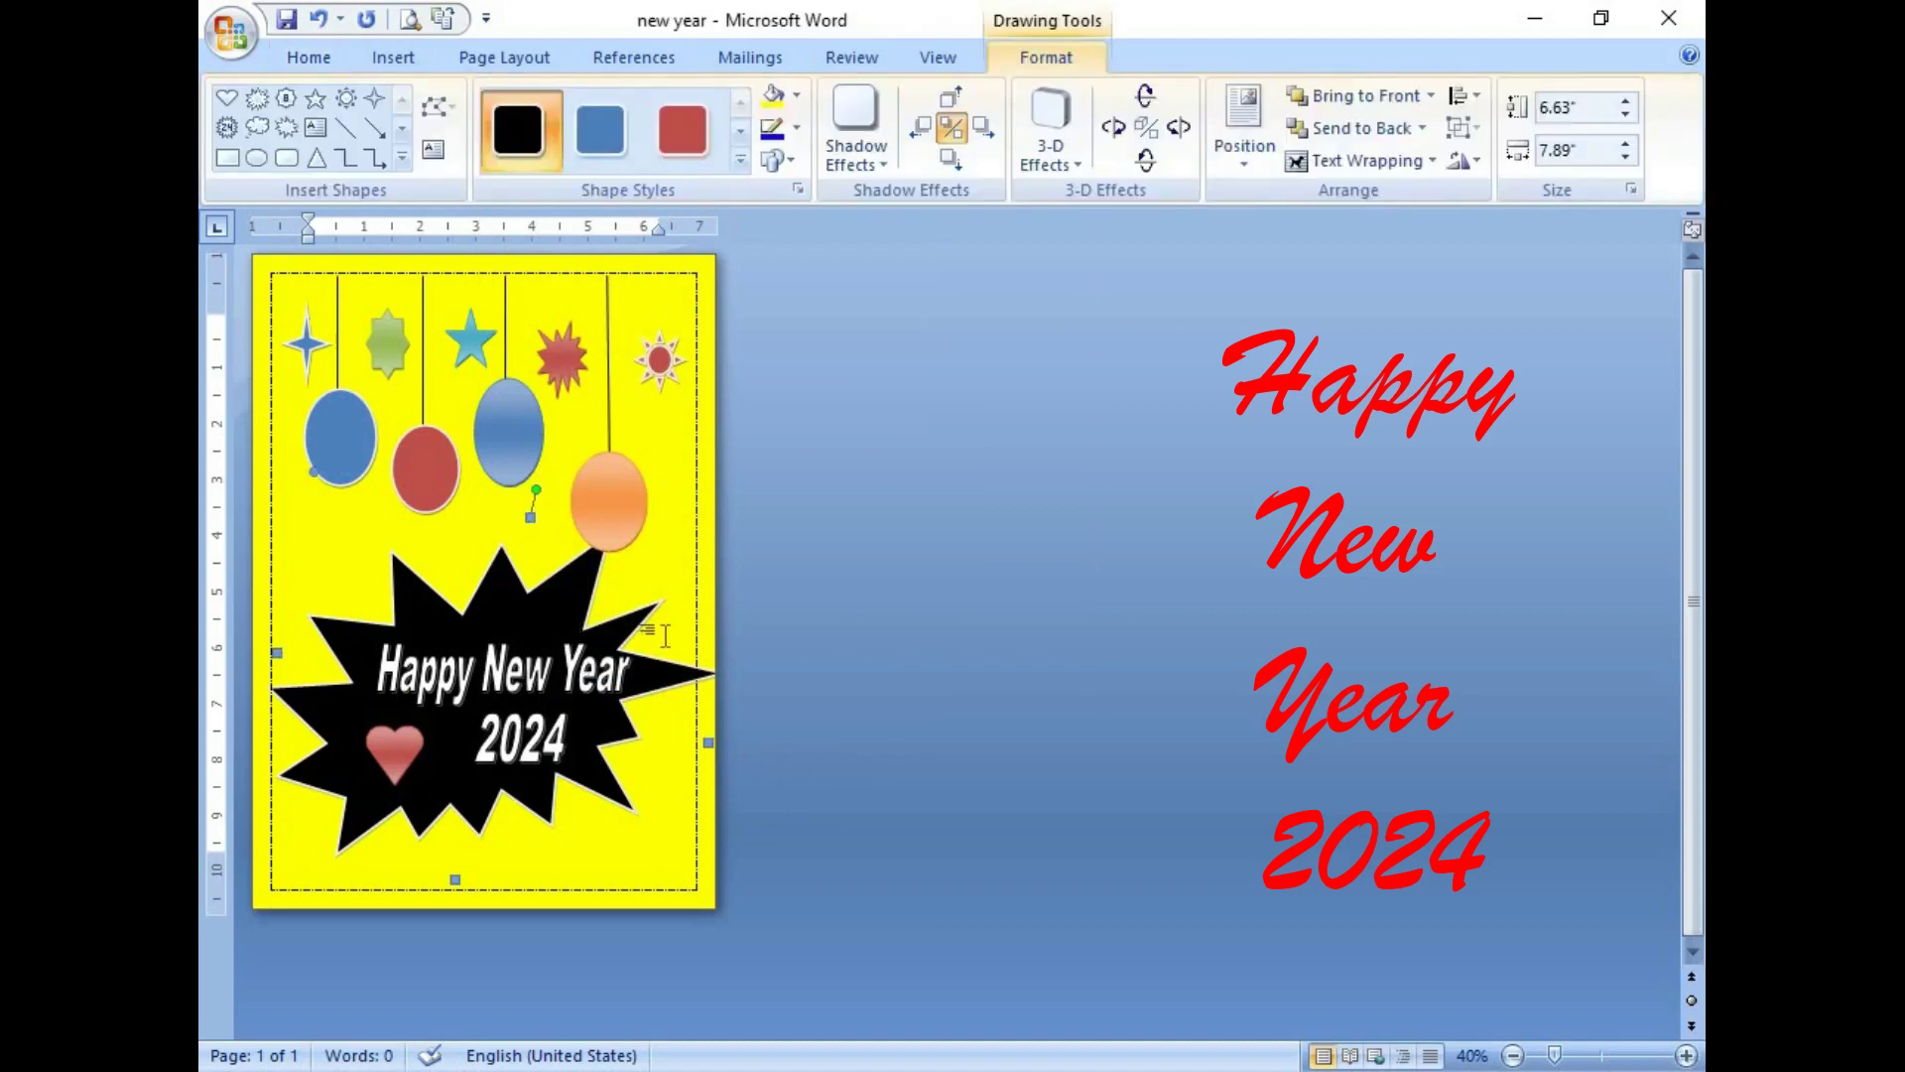
pyautogui.moveTo(550, 460); pyautogui.dragTo(550, 460)
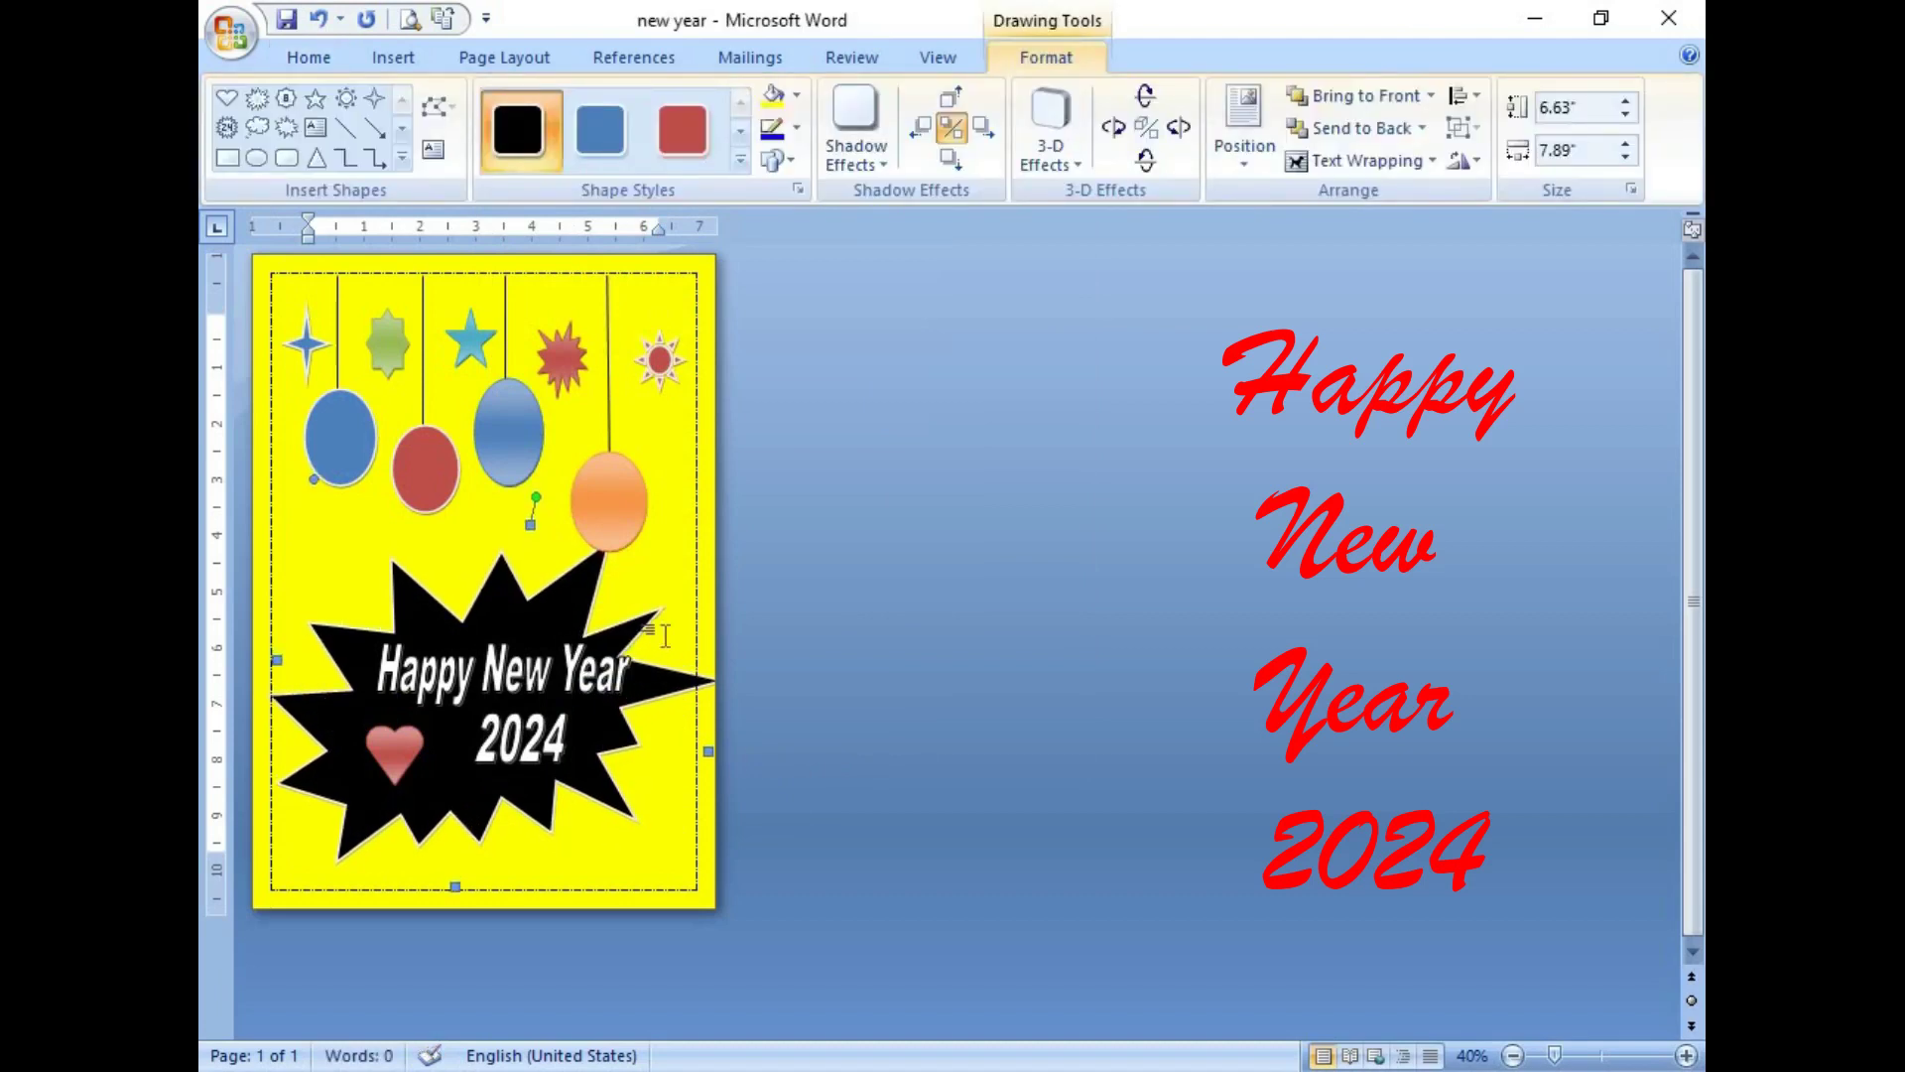
pyautogui.press('Down')
pyautogui.press('Down')
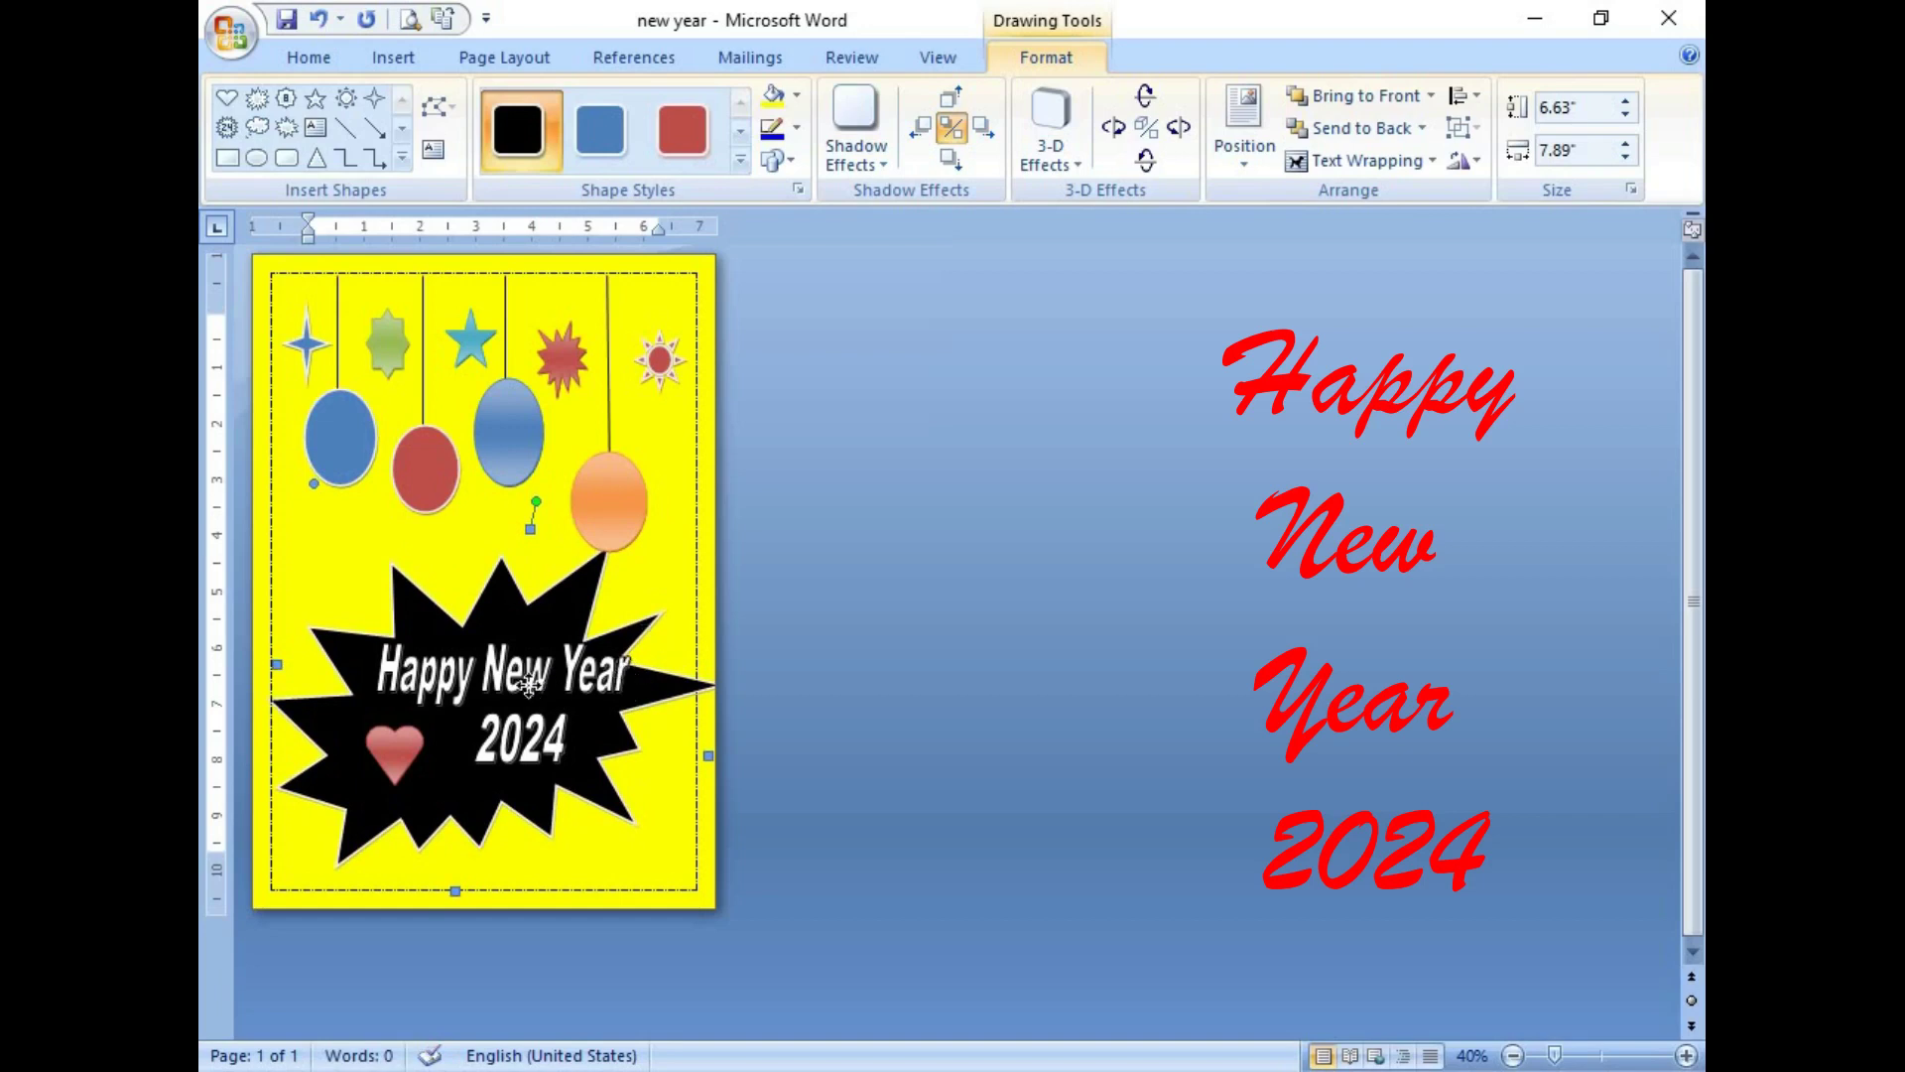
pyautogui.click(529, 684)
pyautogui.press('Left')
pyautogui.press('Left')
pyautogui.press('Left')
pyautogui.press('Left')
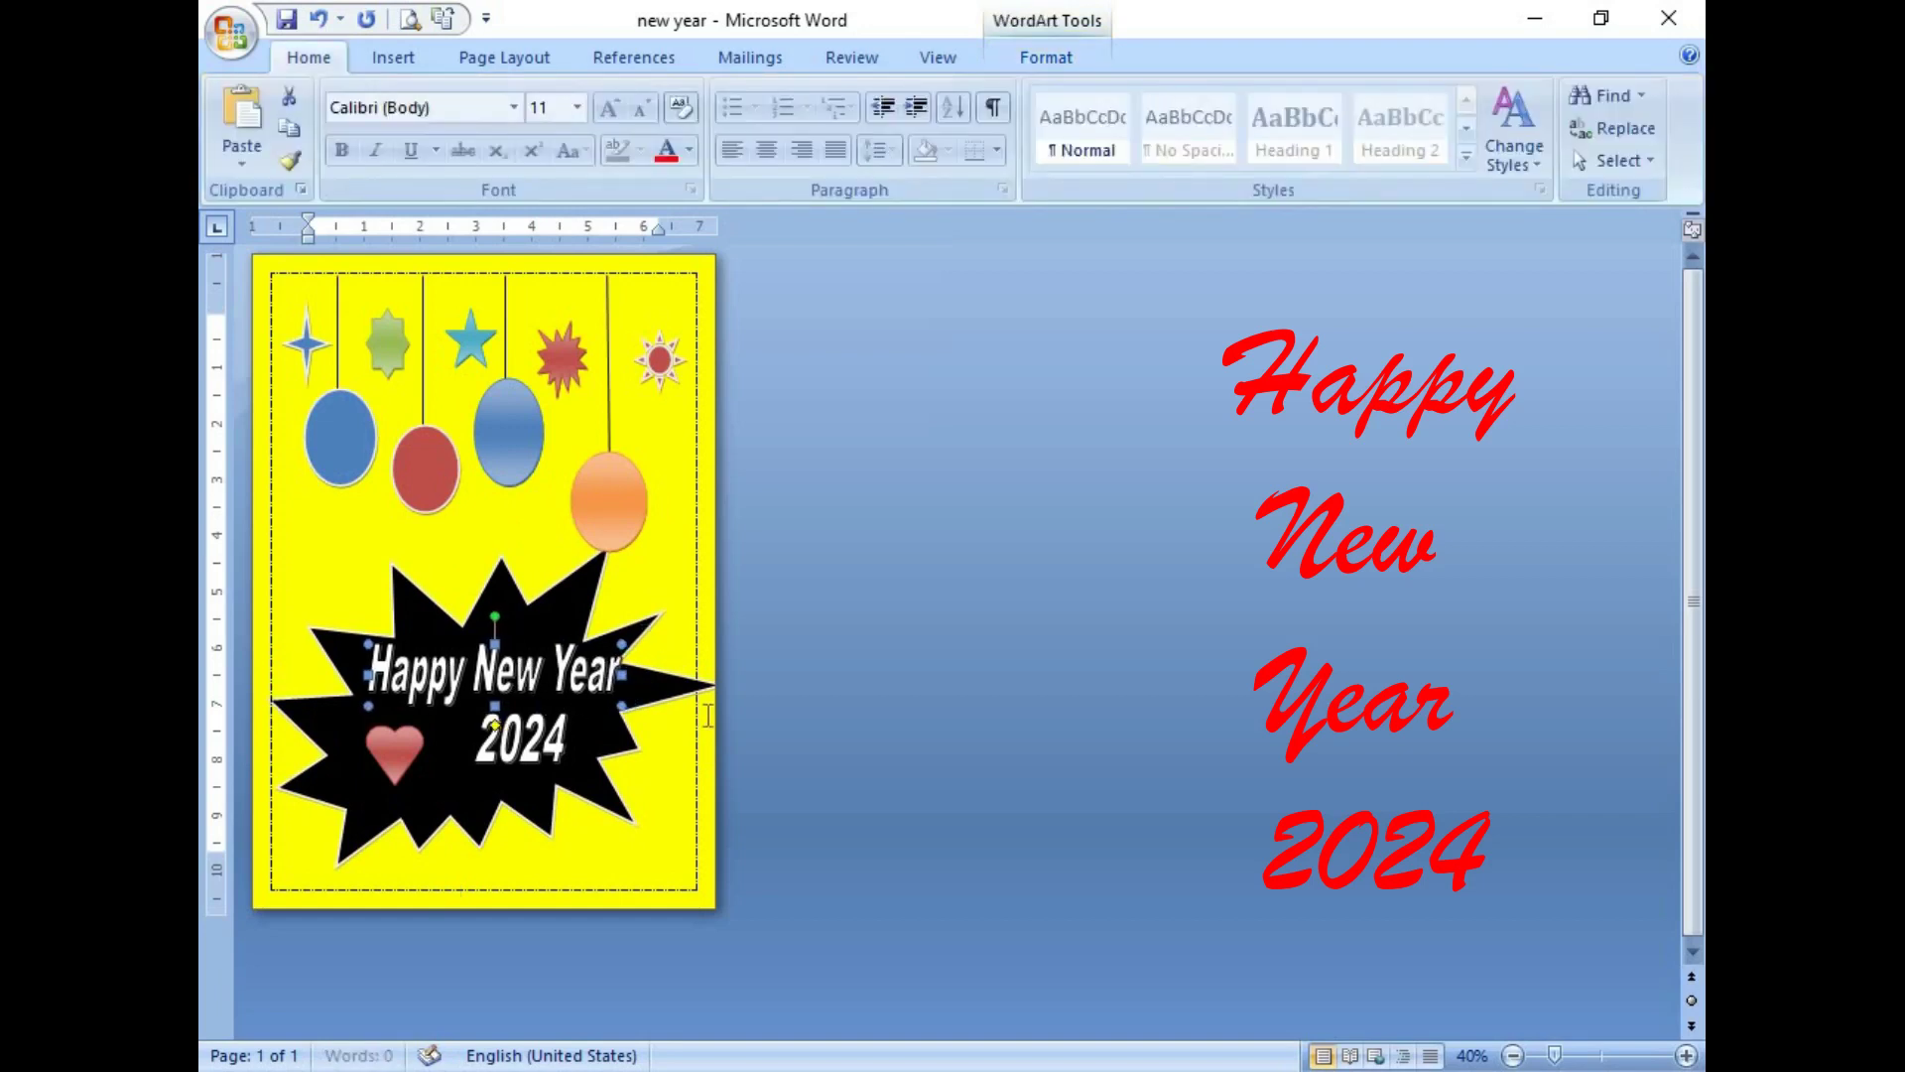
pyautogui.press('Left')
pyautogui.press('Left')
pyautogui.press('Left')
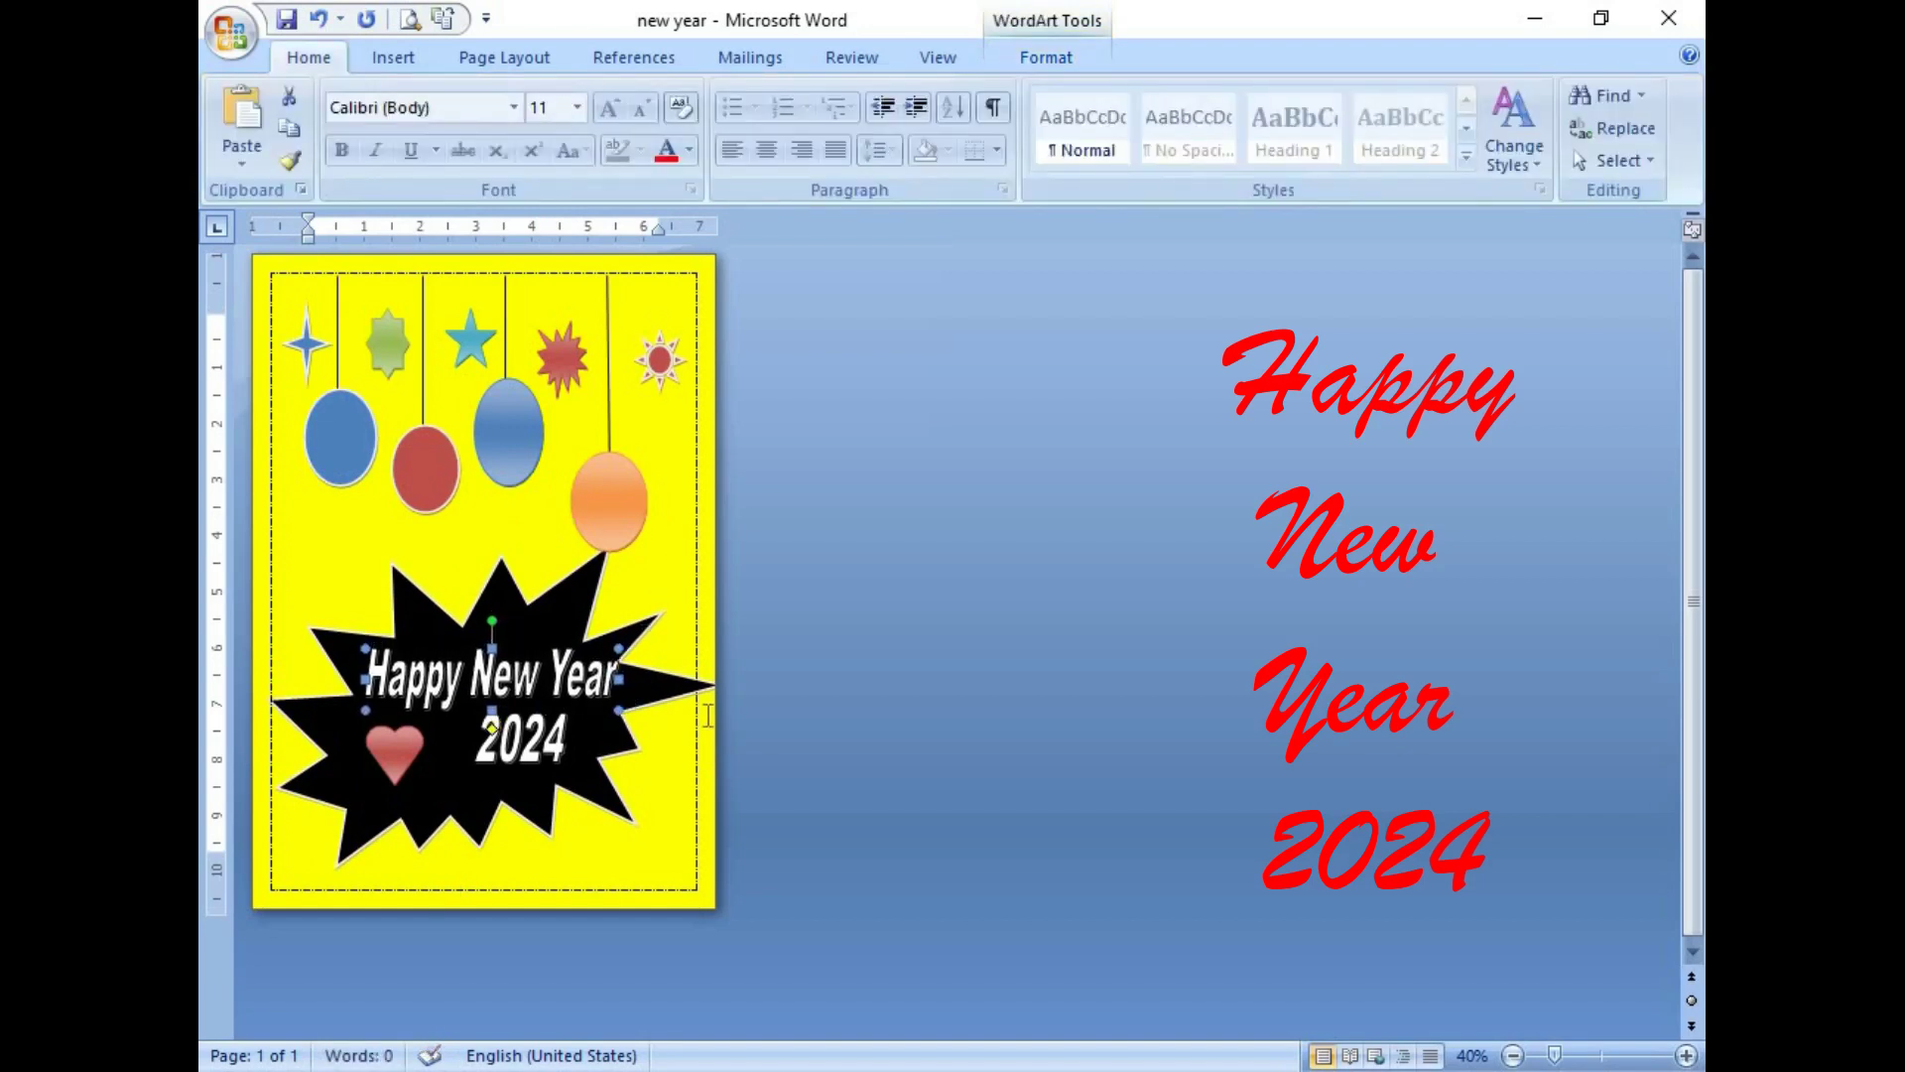
pyautogui.click(447, 537)
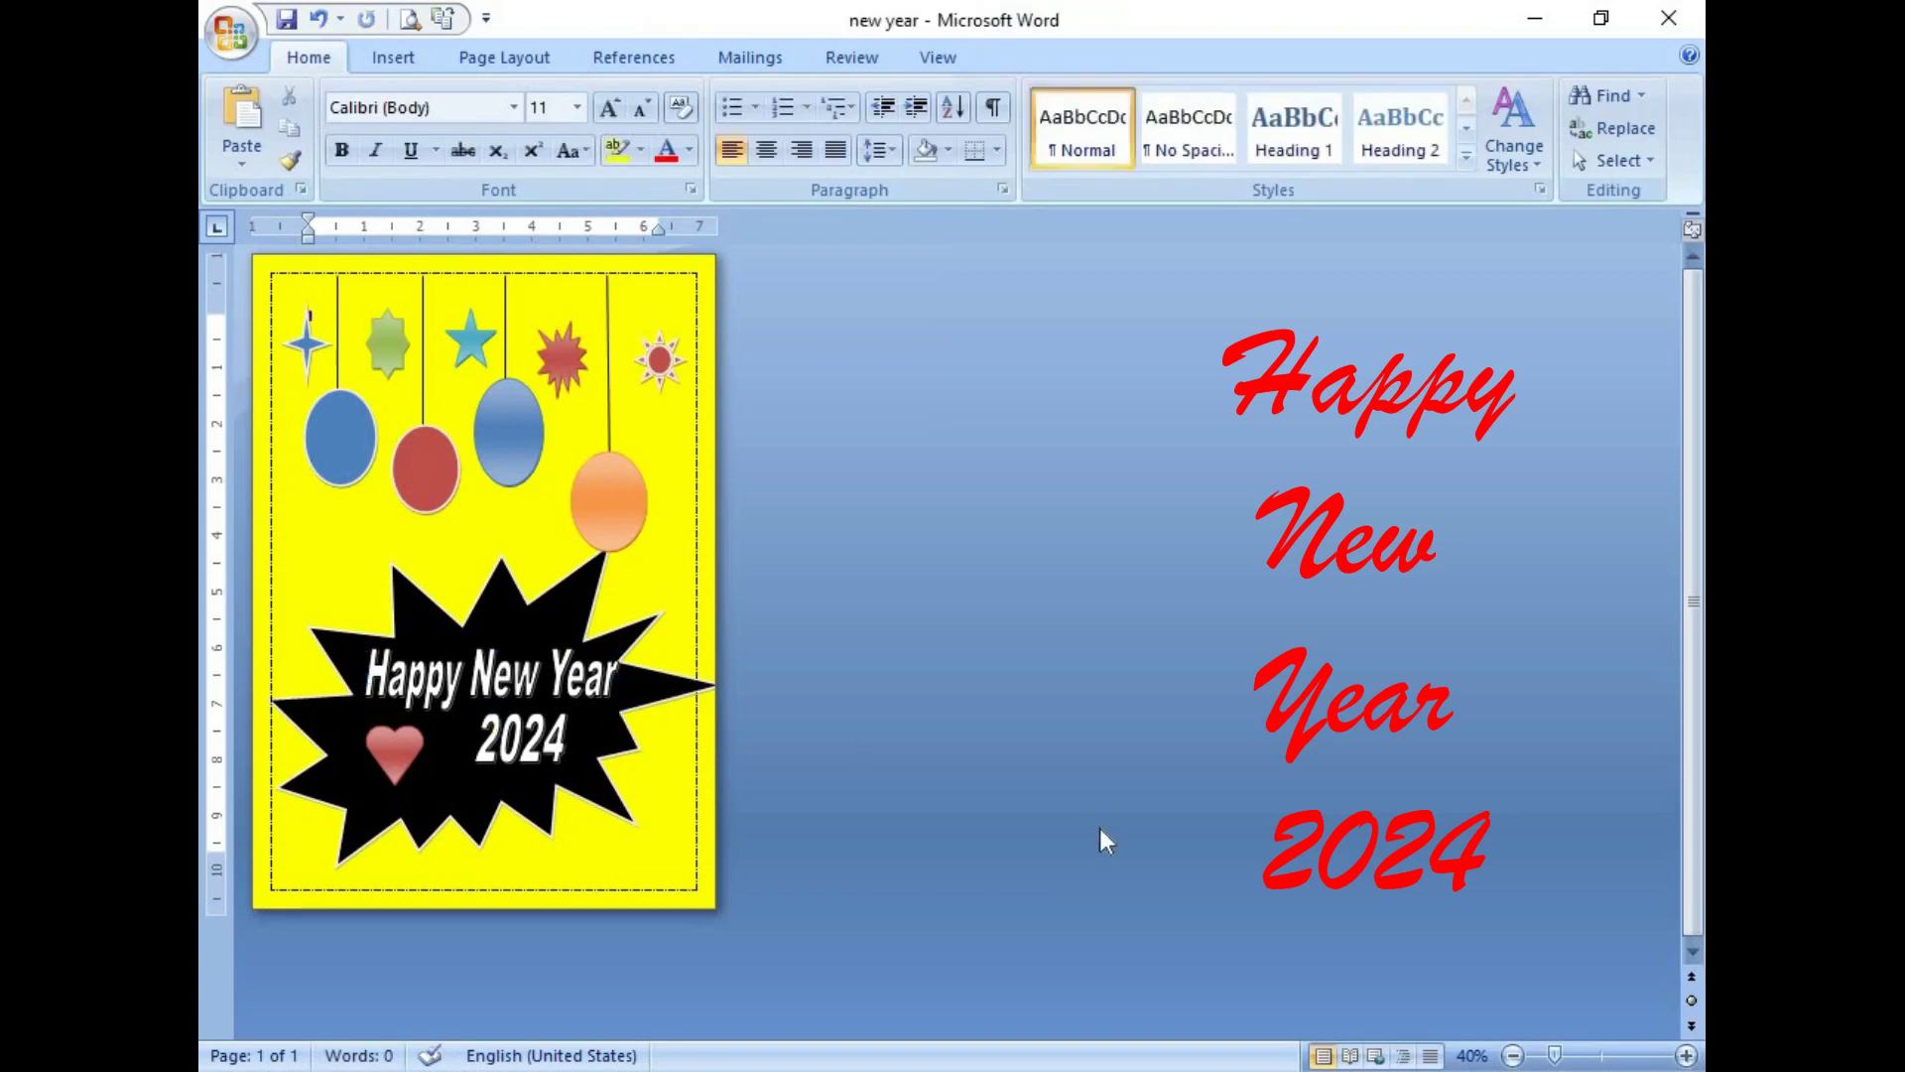
# Step: Zoom in to 60%, look over the whole card, and display it in Print Preview
pyautogui.click(1686, 1054)
pyautogui.click(1686, 1054)
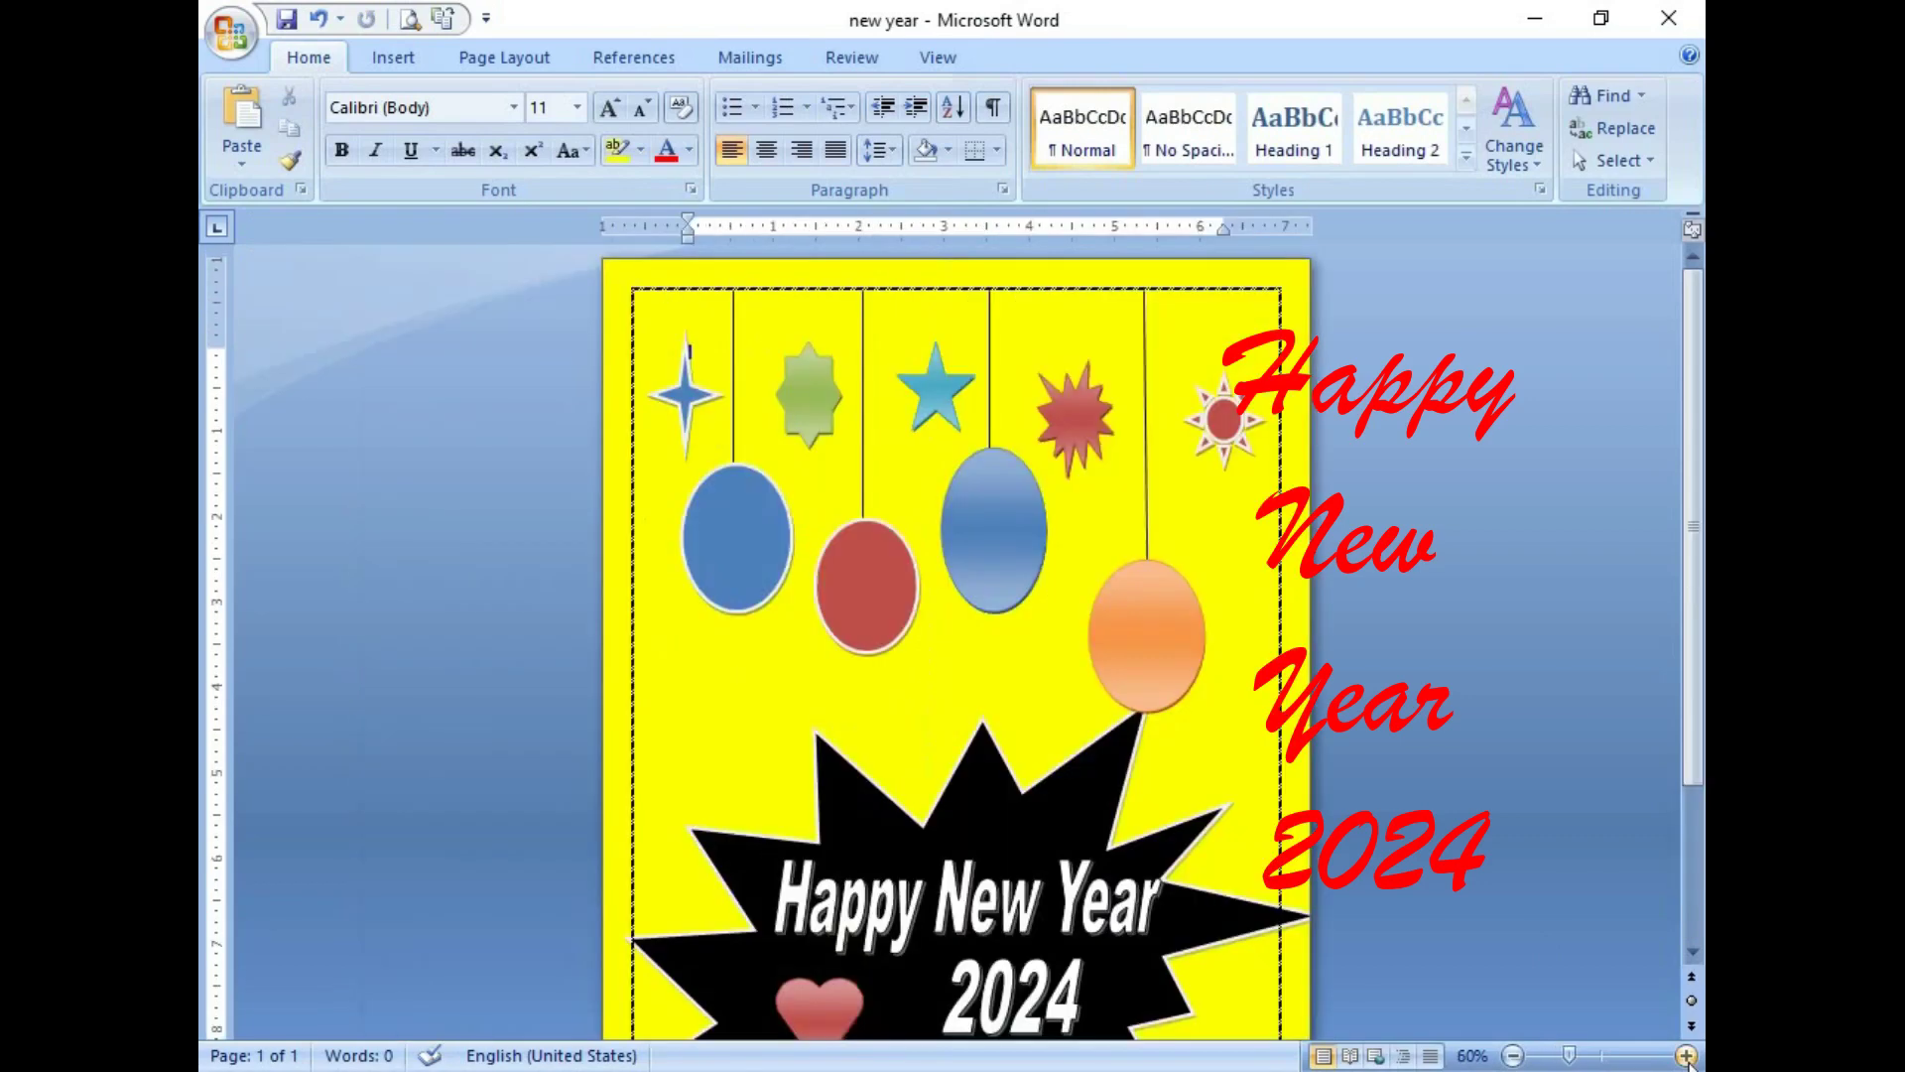
pyautogui.scroll(-3, 1263, 935)
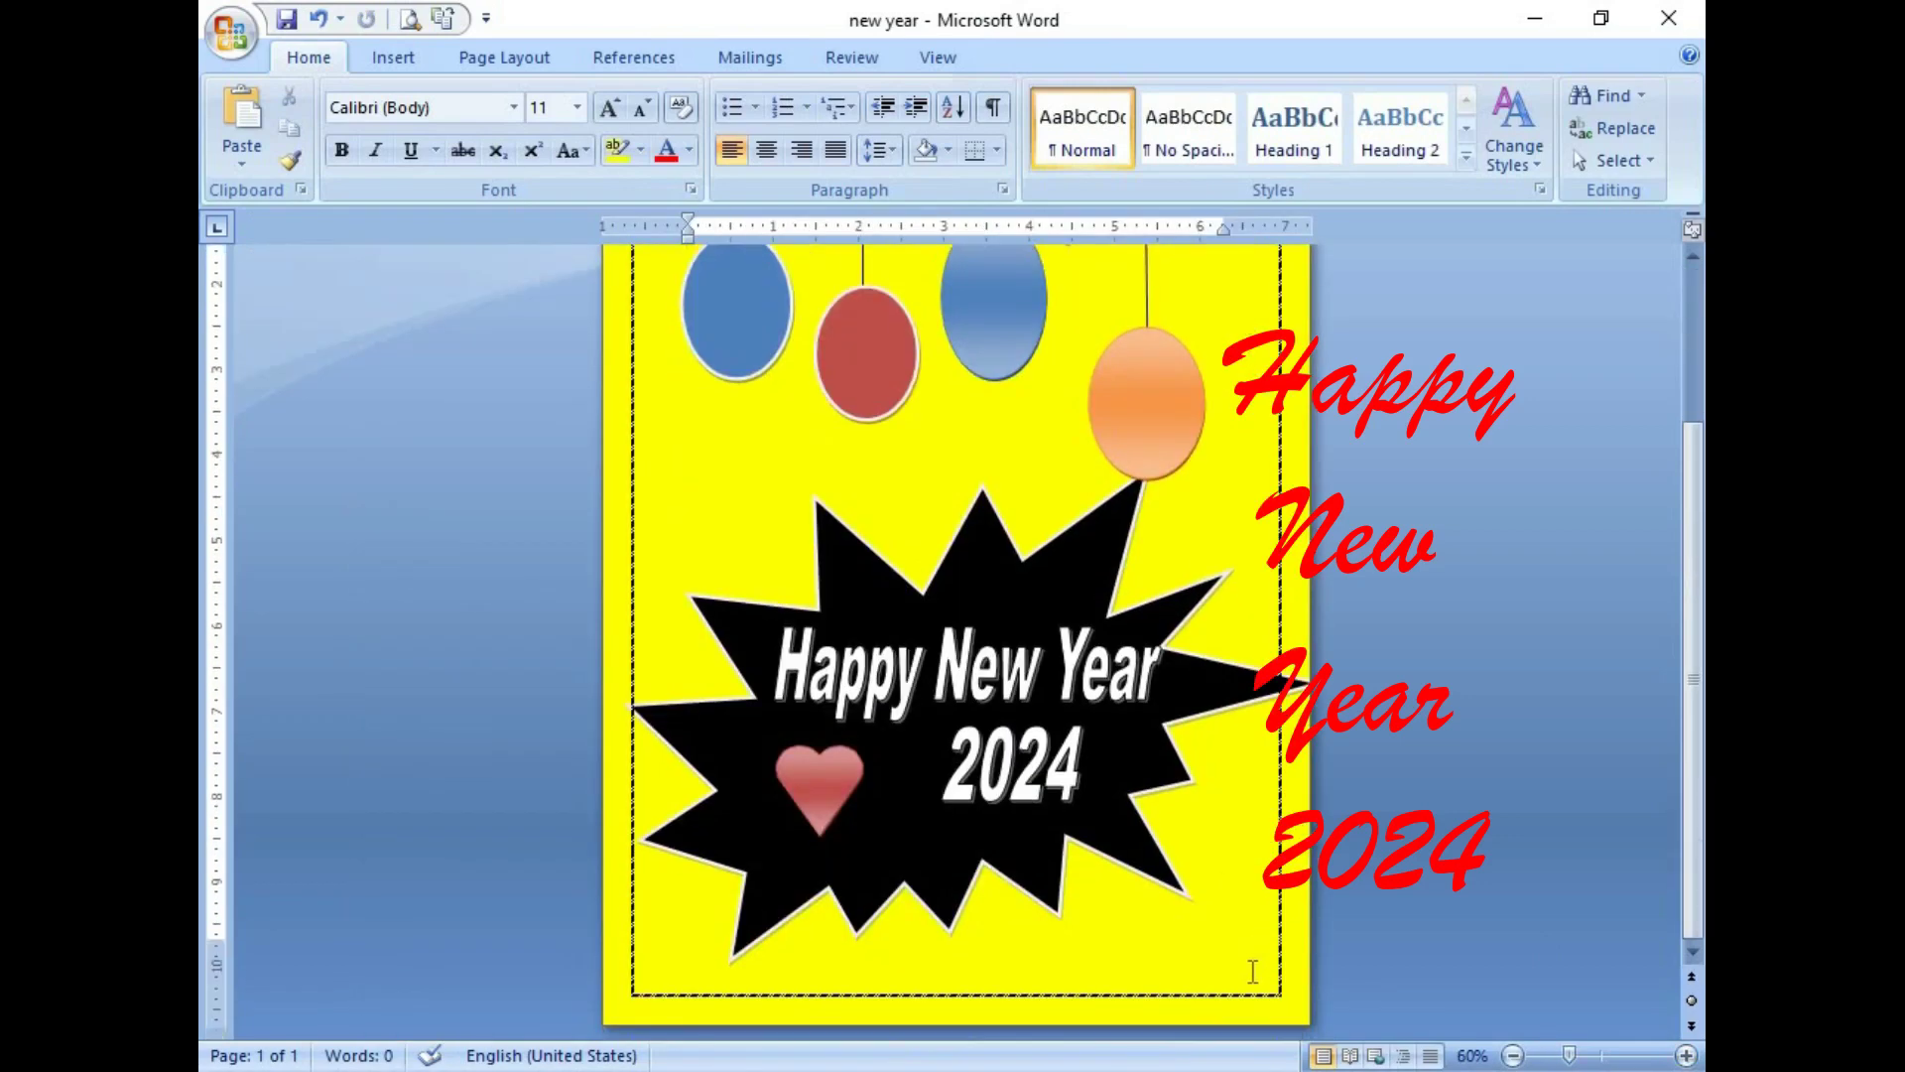
pyautogui.scroll(1, 1252, 972)
pyautogui.scroll(3, 1252, 972)
pyautogui.scroll(1, 1251, 971)
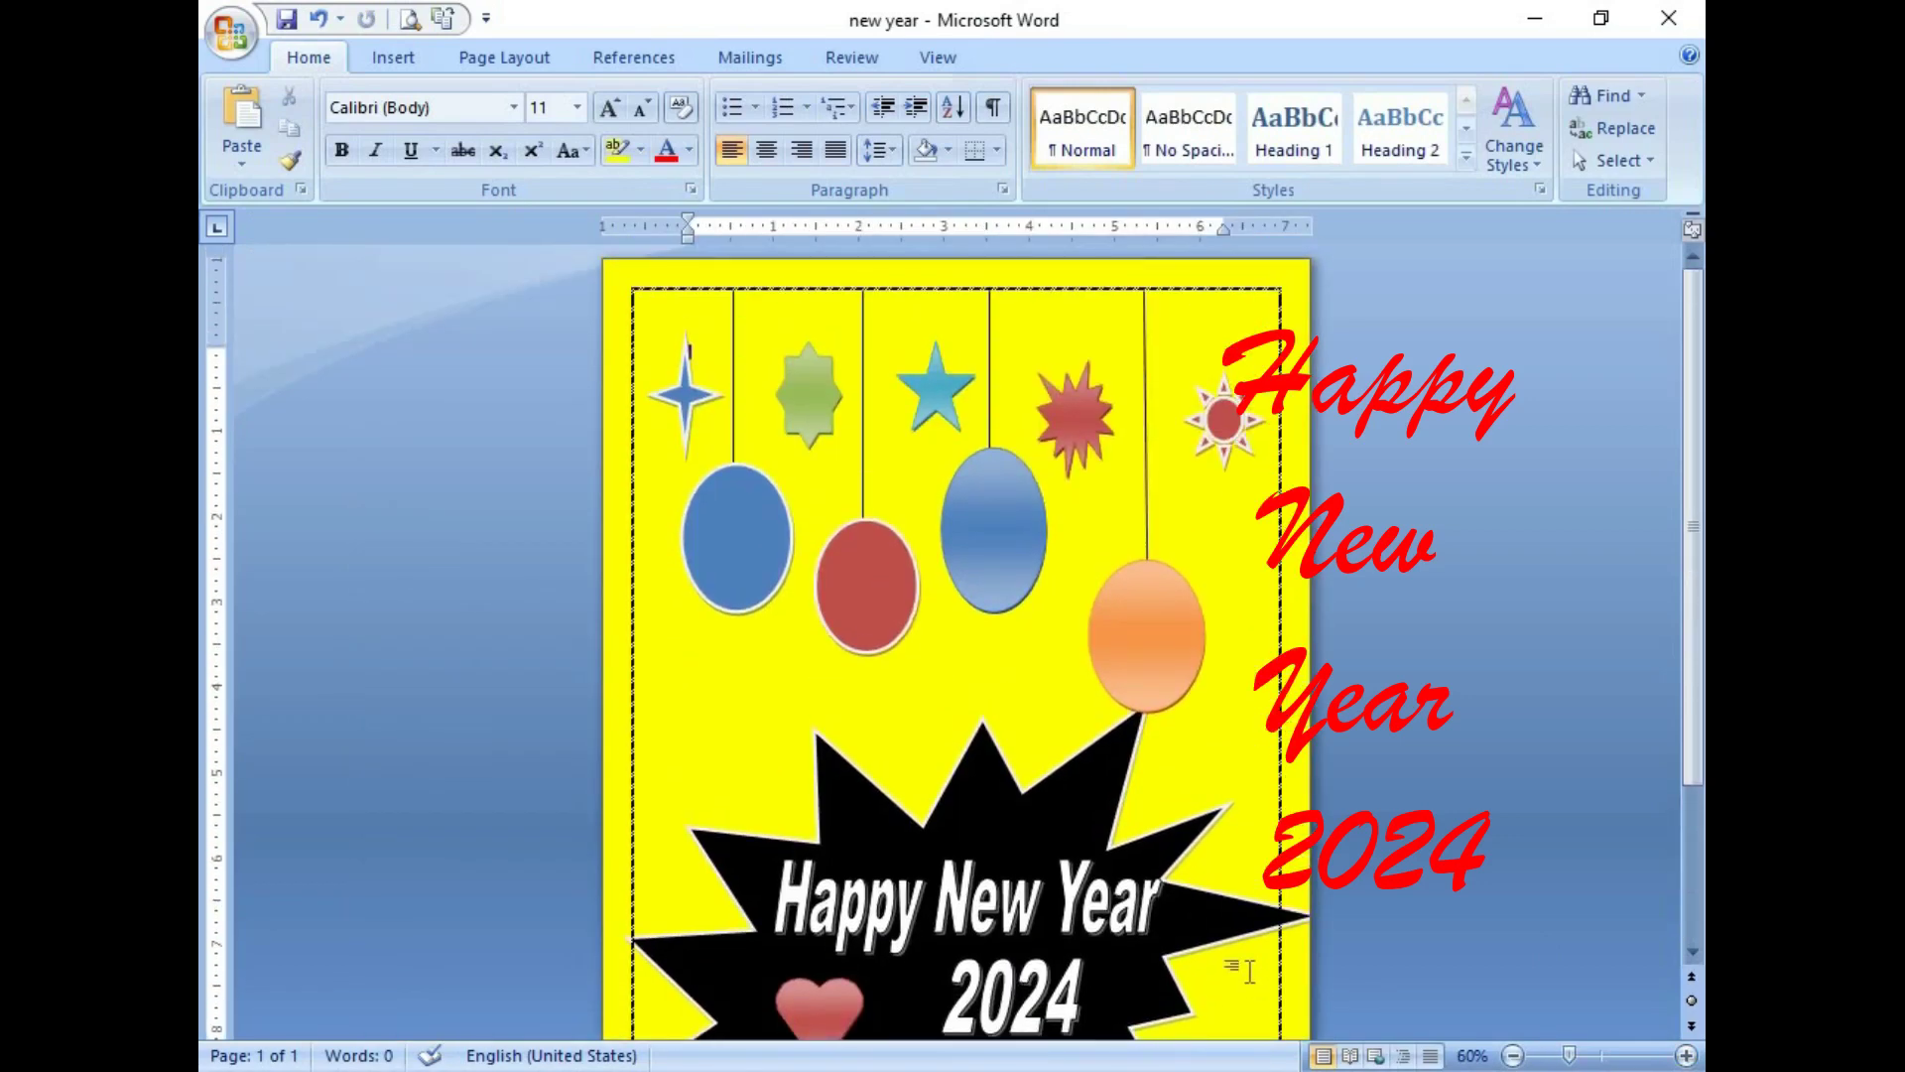
pyautogui.click(408, 20)
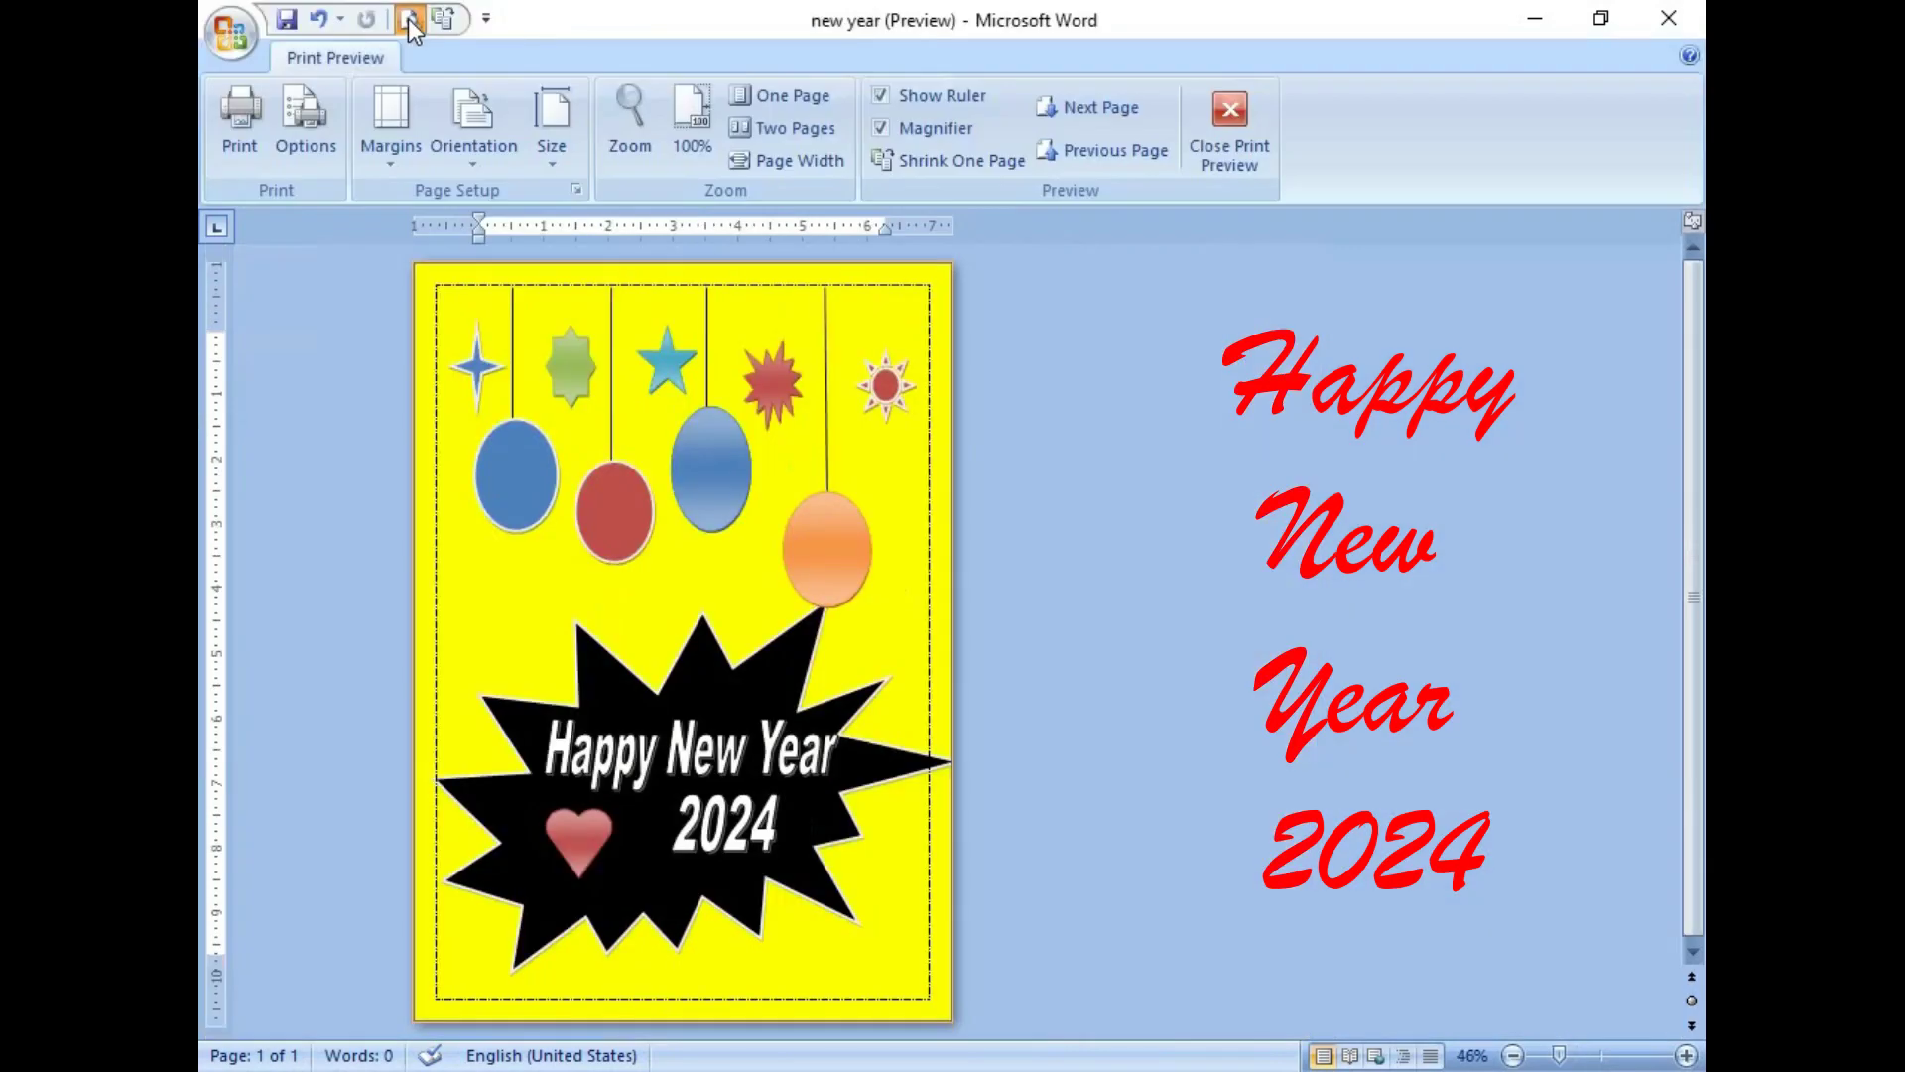